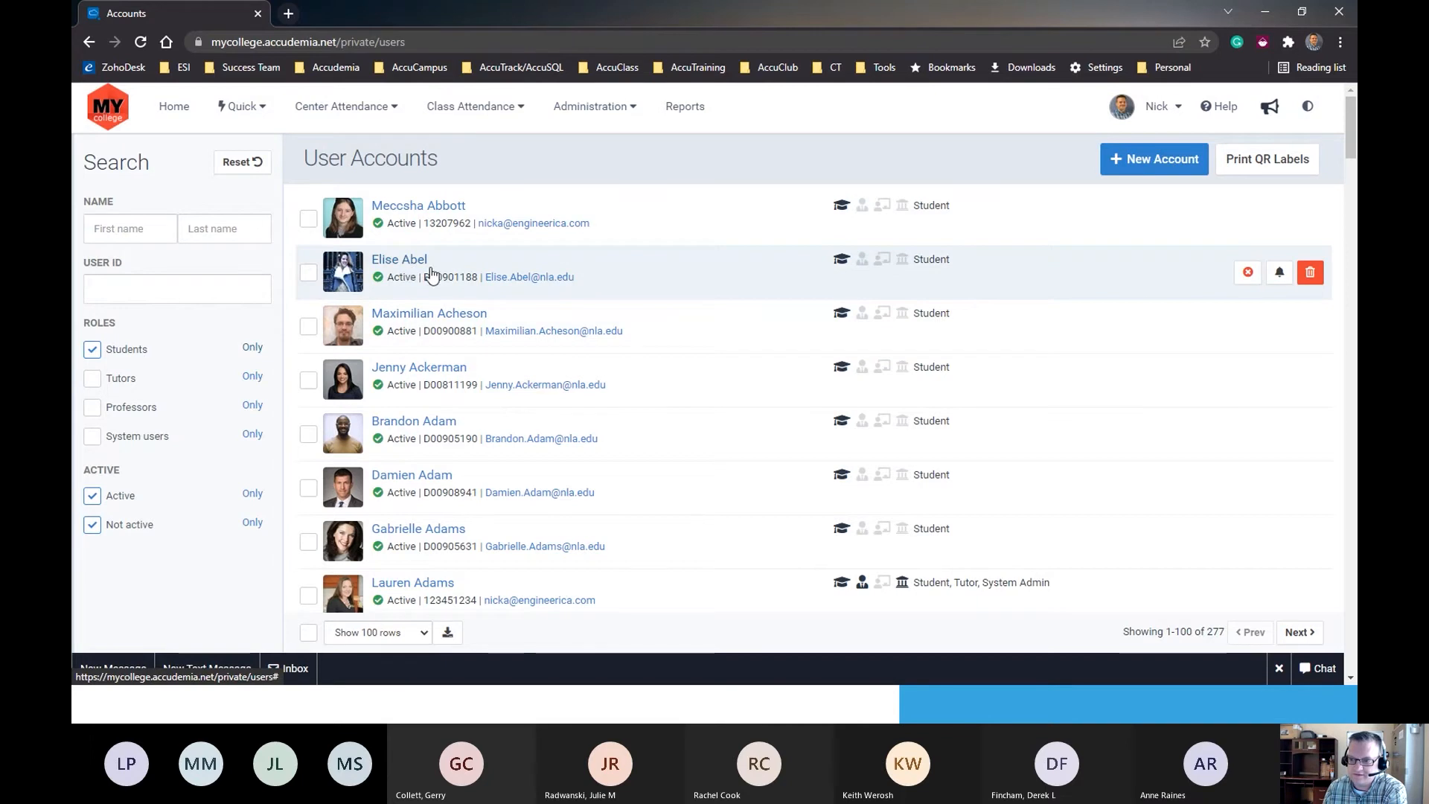
# Open the first listed student's account and examine the Classification question in the profile's Advising Demographics.
pyautogui.click(432, 213)
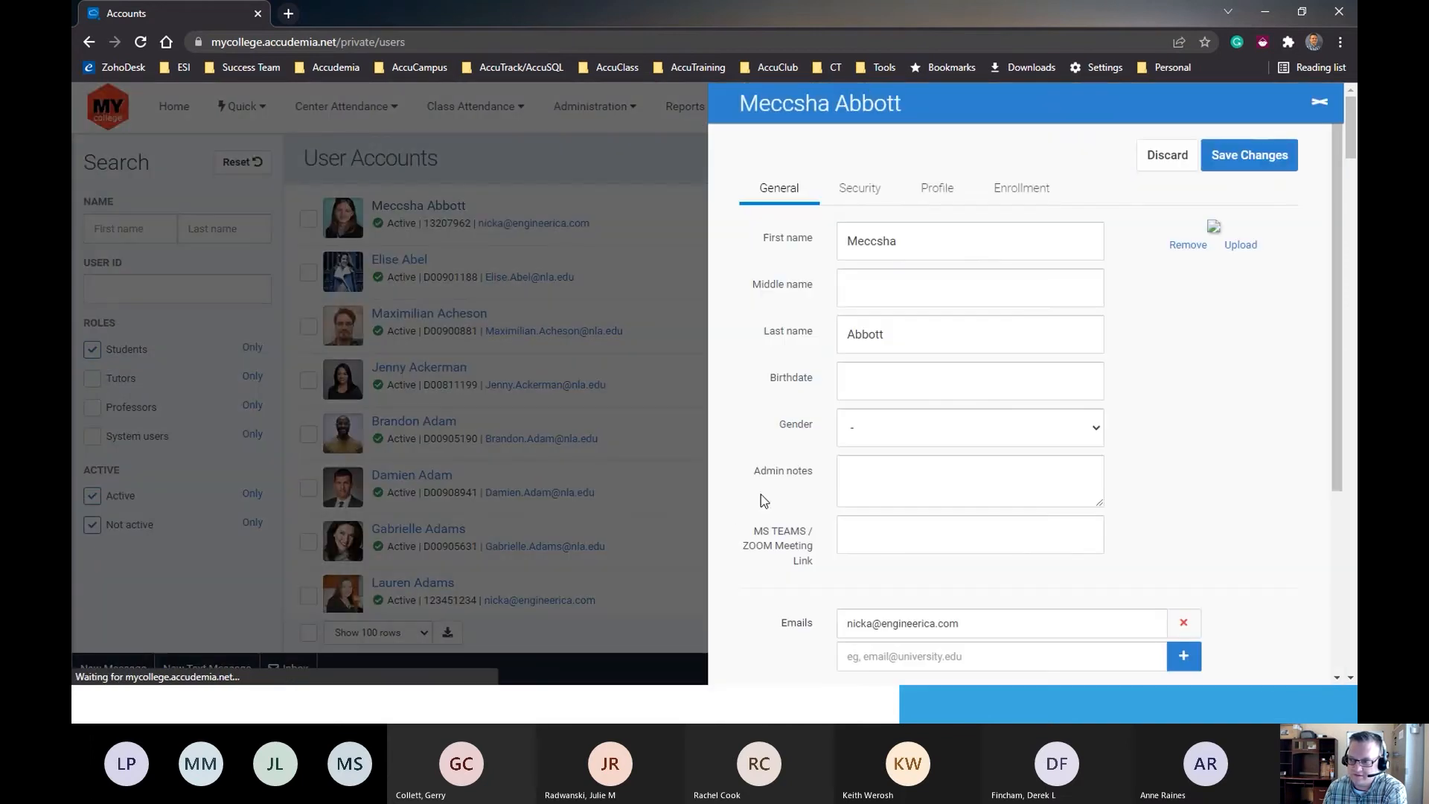
pyautogui.click(937, 190)
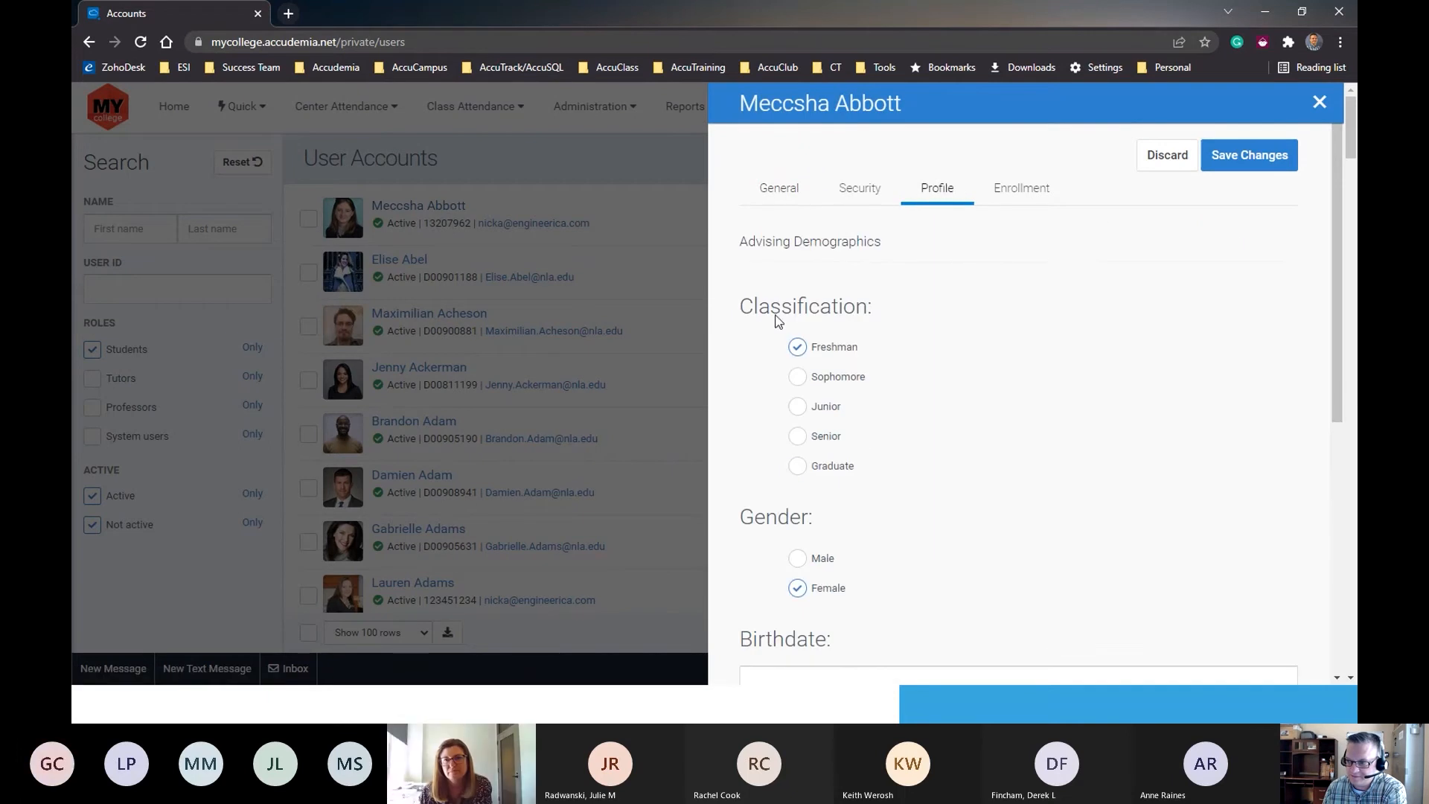
pyautogui.moveTo(739, 310); pyautogui.dragTo(896, 310)
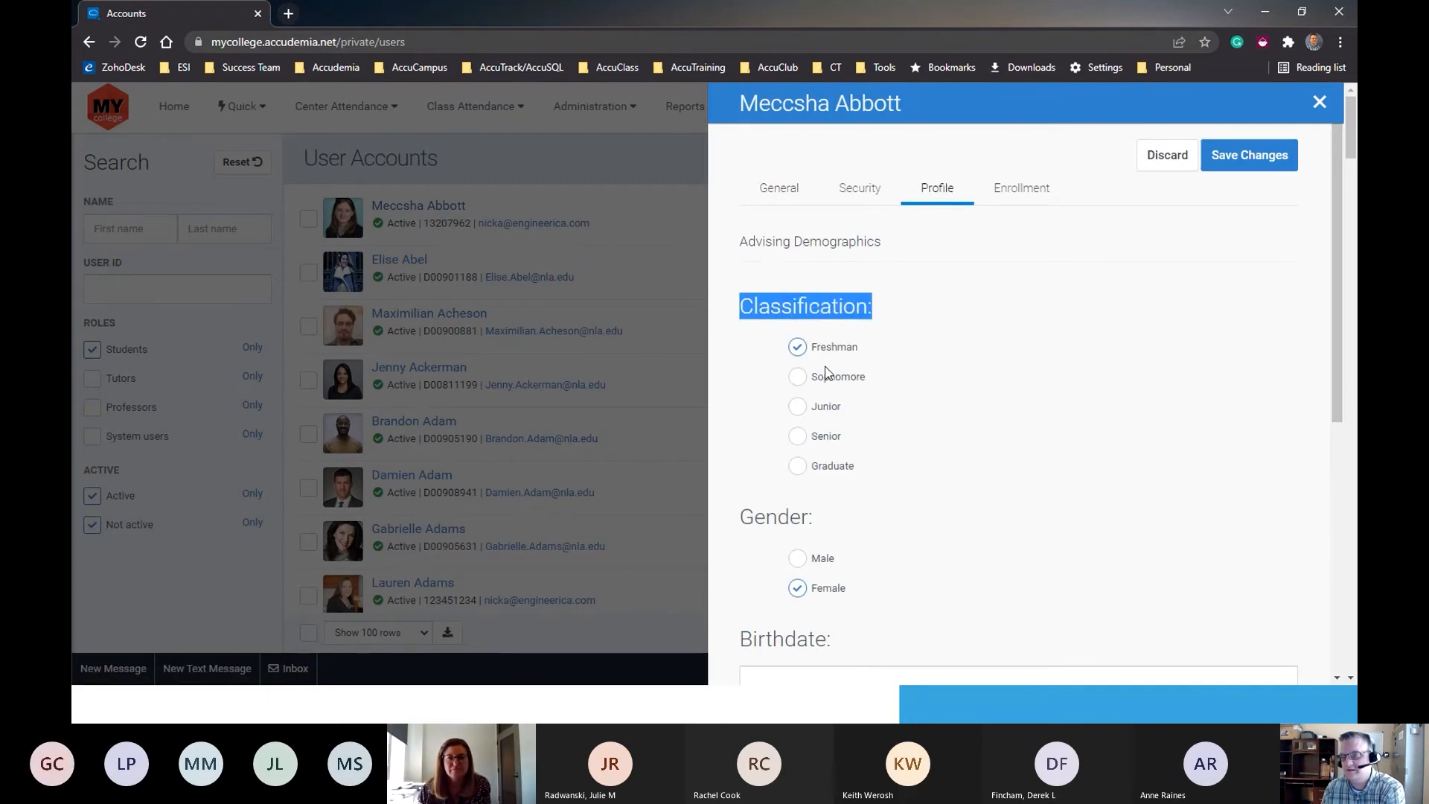
pyautogui.scroll(-2, 840, 442)
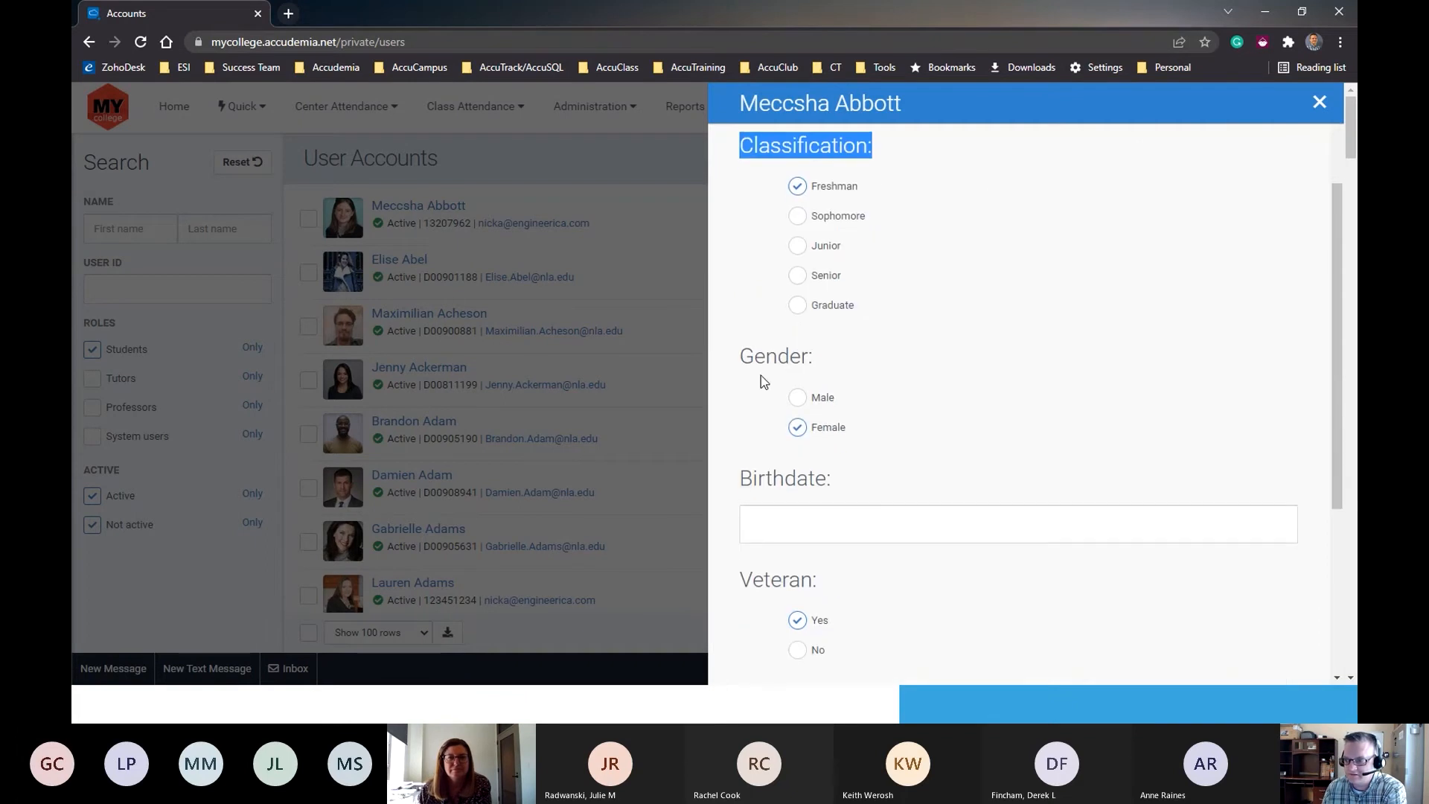
pyautogui.scroll(2, 761, 375)
pyautogui.click(811, 319)
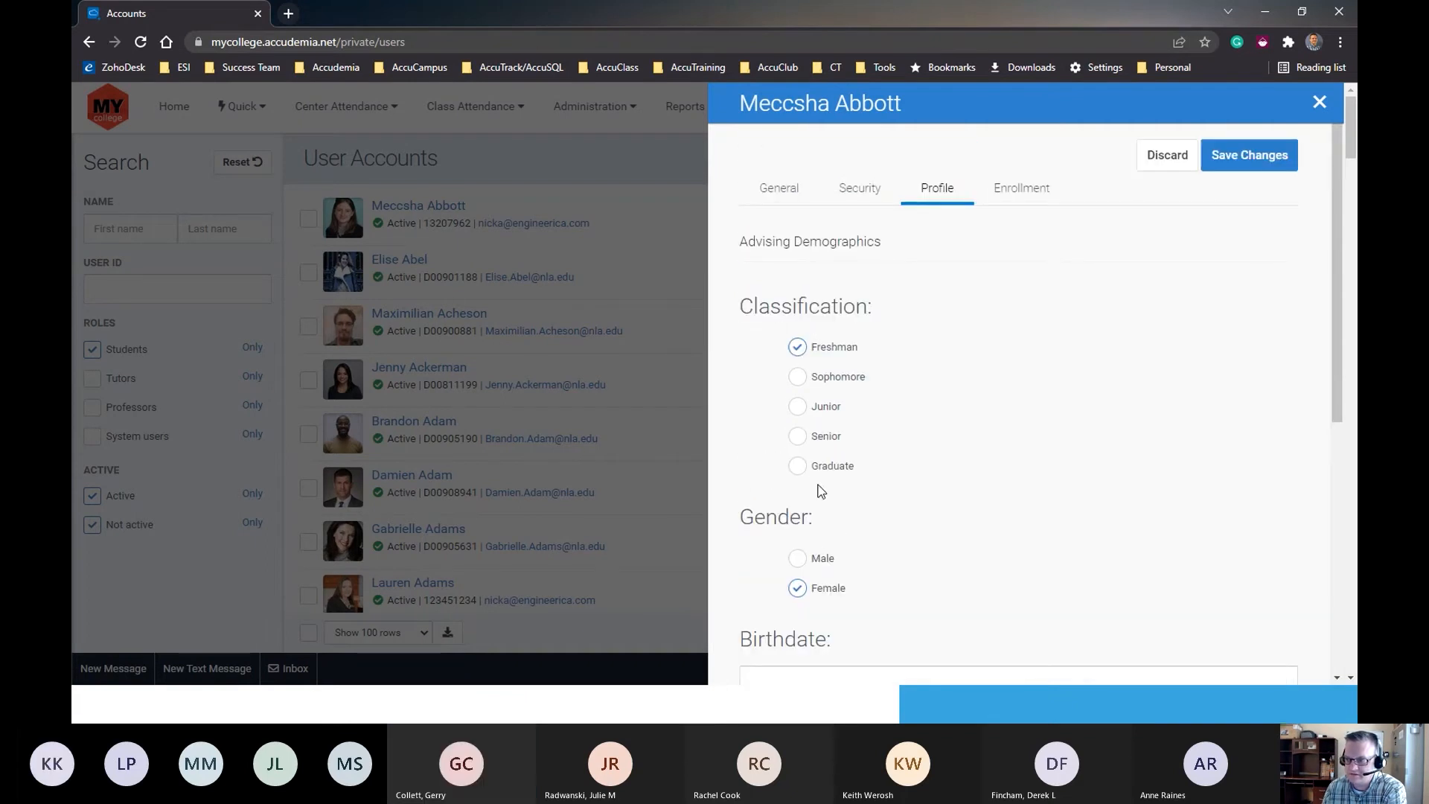
# Review the remaining advising and tutoring center demographic questions in the student's profile, and close the account.
pyautogui.scroll(-2, 811, 521)
pyautogui.scroll(-2, 779, 531)
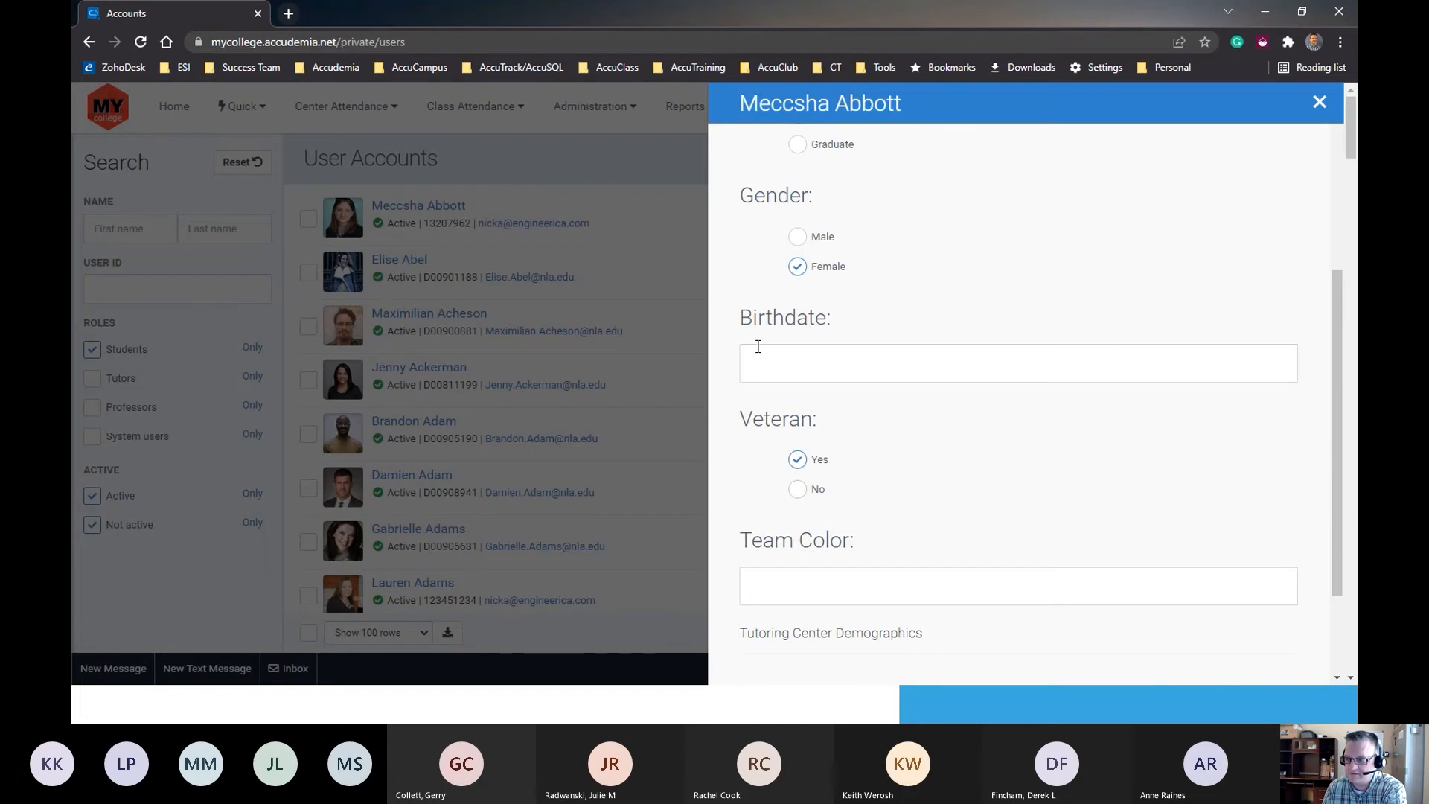
pyautogui.scroll(-2, 785, 533)
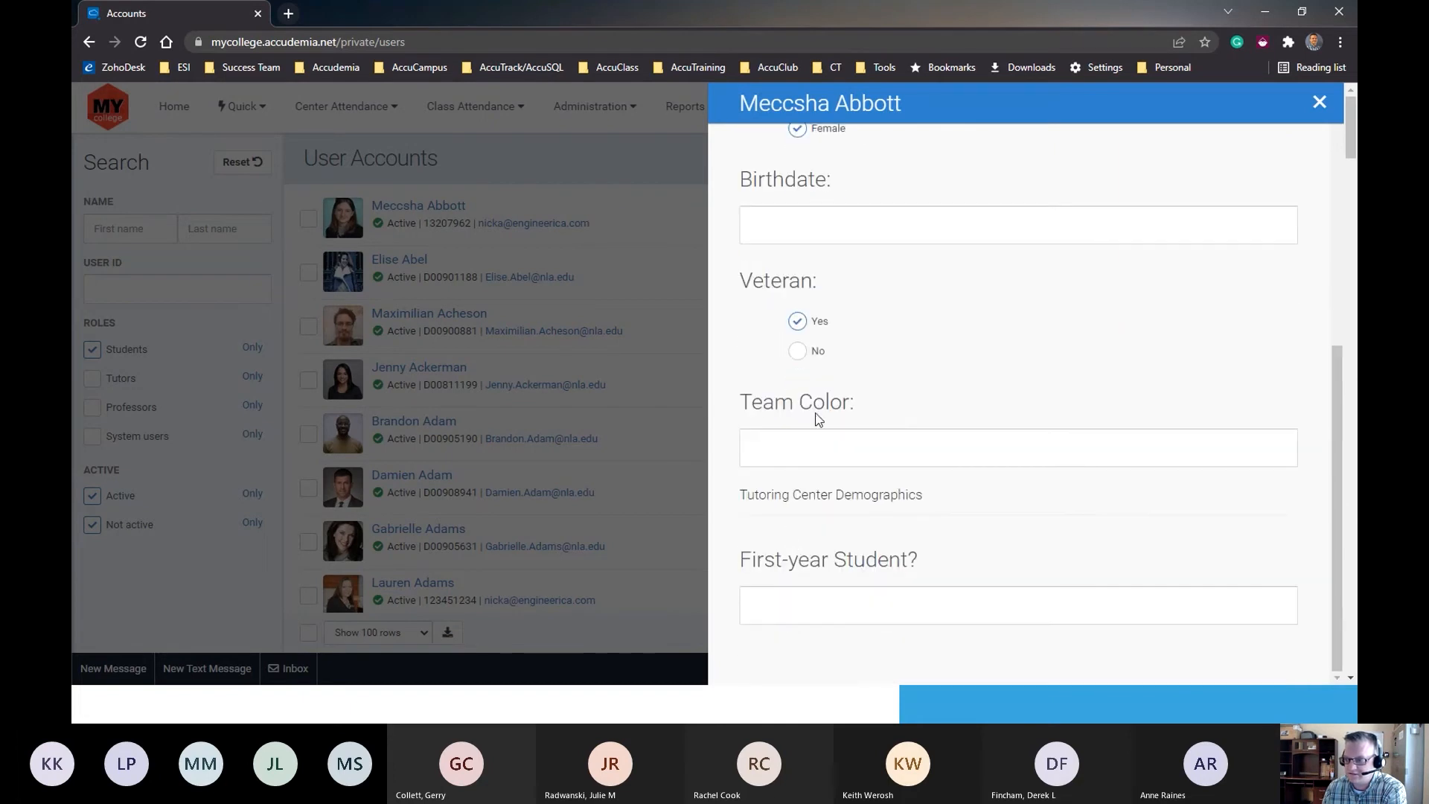
pyautogui.scroll(6, 830, 532)
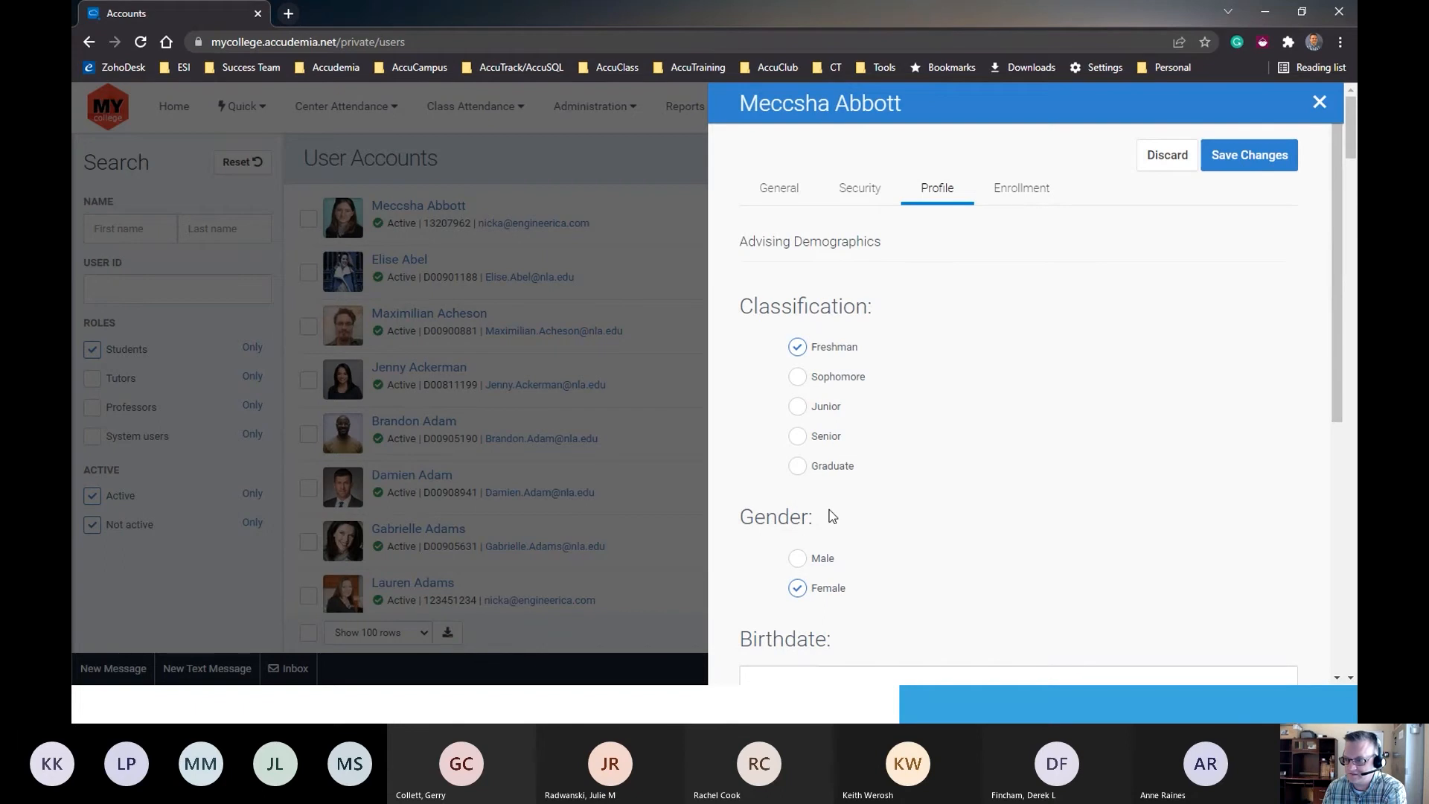
pyautogui.scroll(-6, 827, 516)
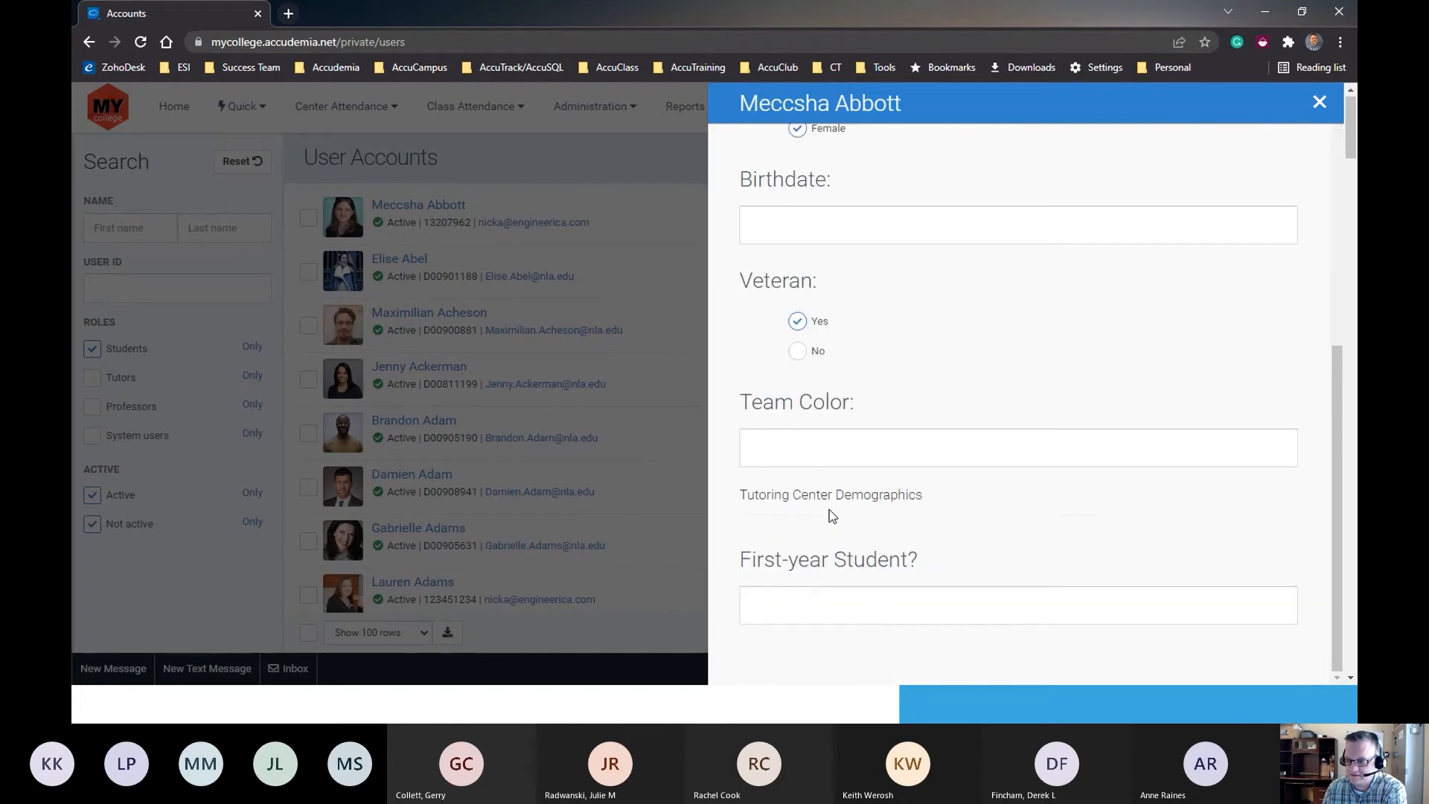
pyautogui.scroll(-3, 832, 516)
pyautogui.scroll(6, 832, 516)
pyautogui.scroll(3, 639, 491)
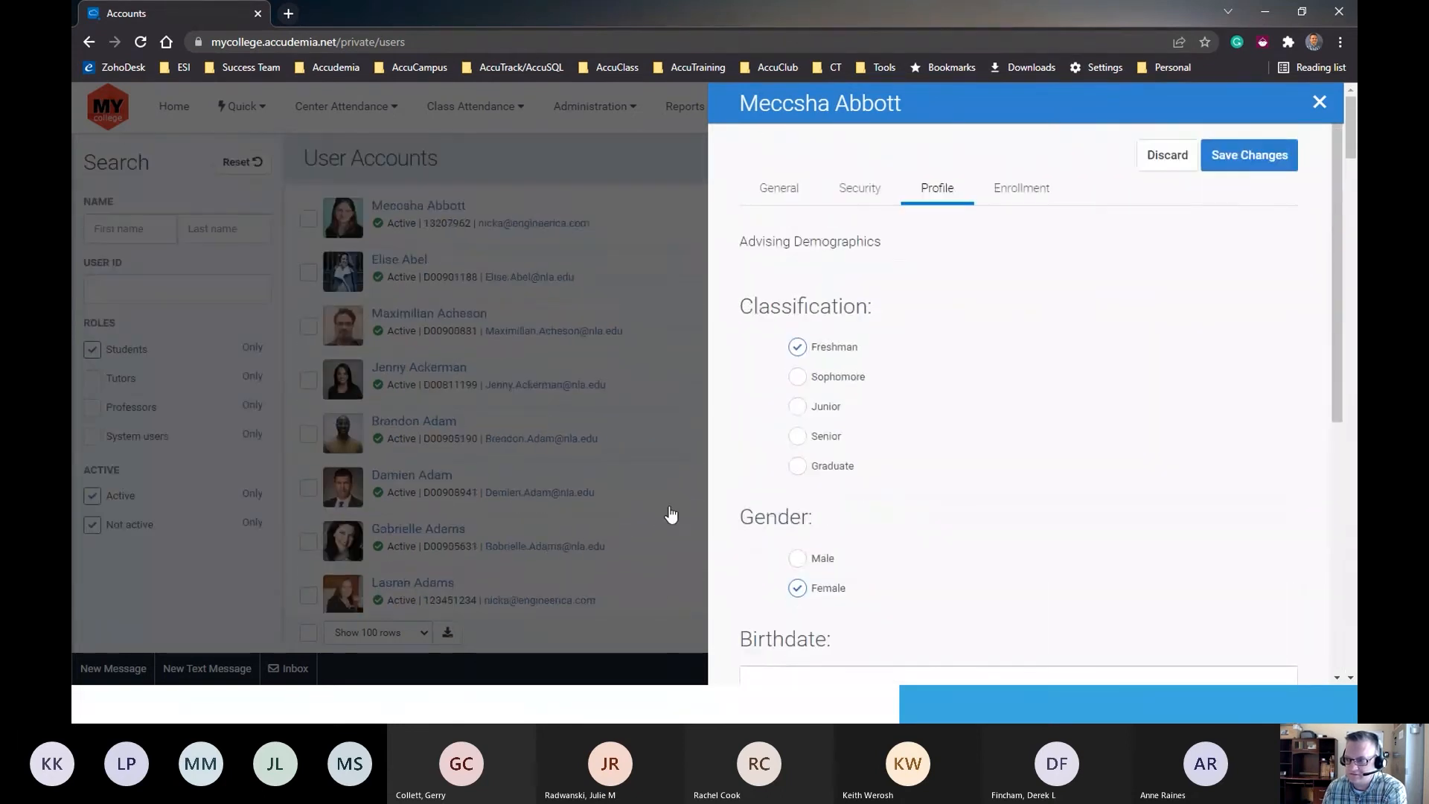
pyautogui.scroll(-1, 861, 514)
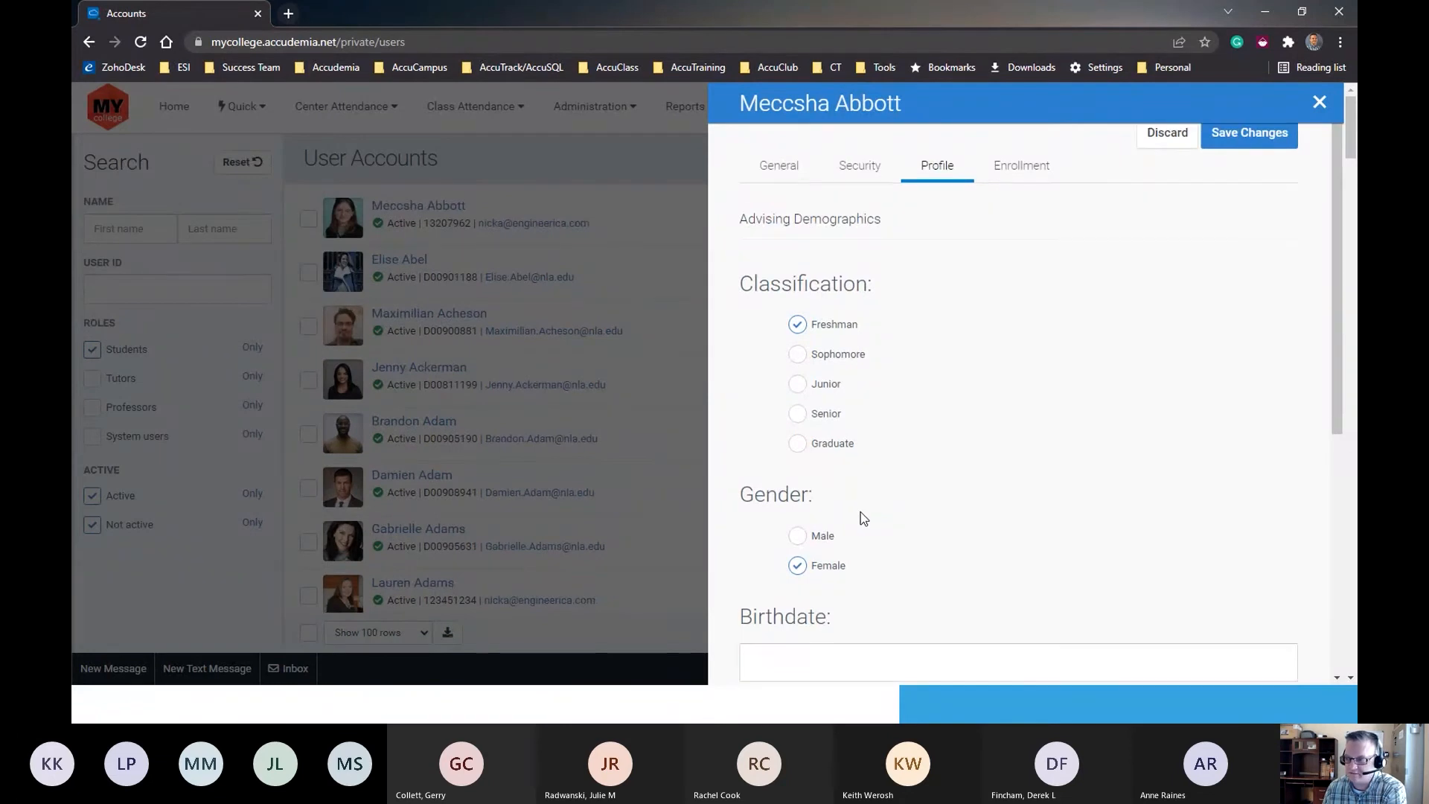
pyautogui.scroll(1, 863, 519)
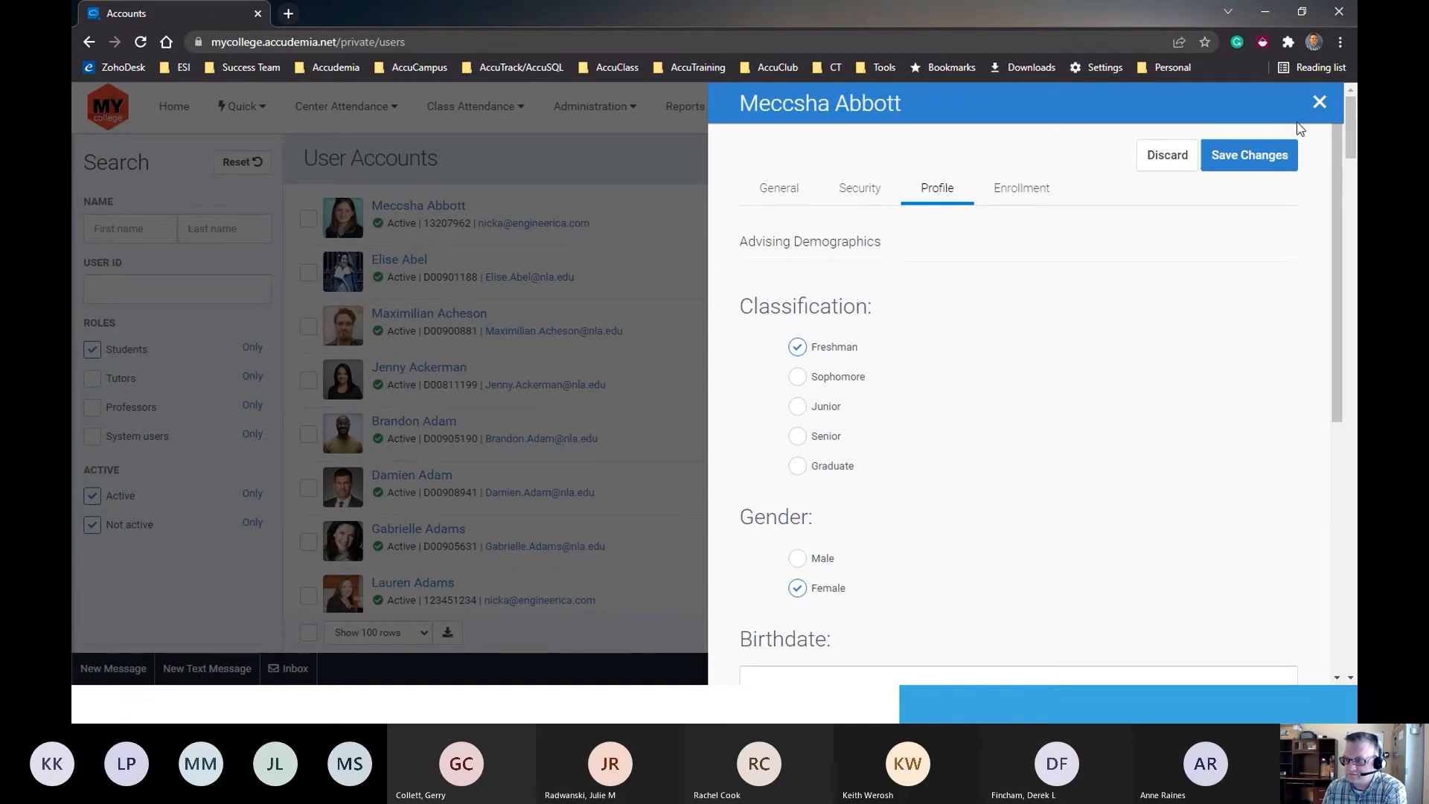
pyautogui.click(1319, 102)
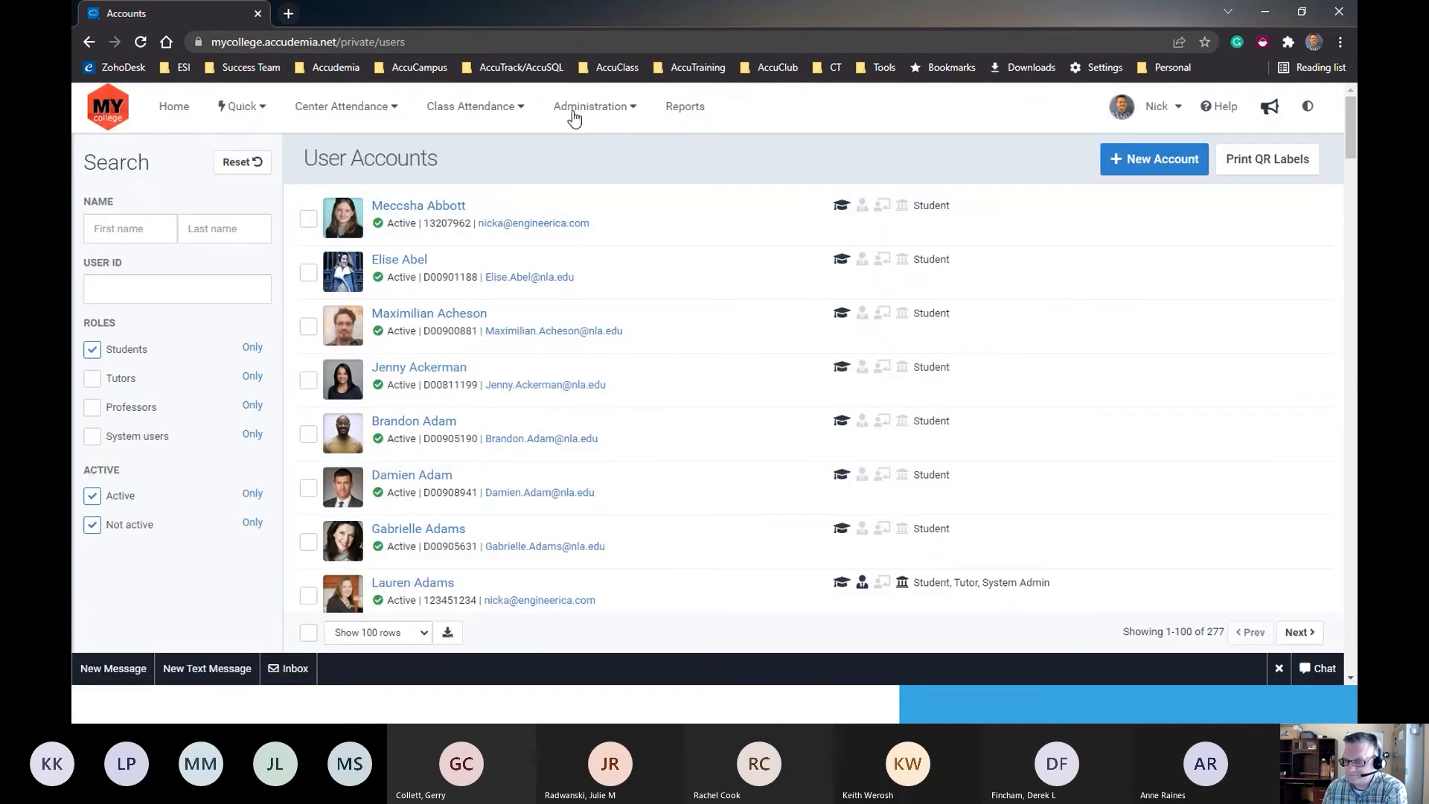
# Open the Profile Questionnaire for editing from the Control Panel's Web Site Settings.
pyautogui.click(575, 119)
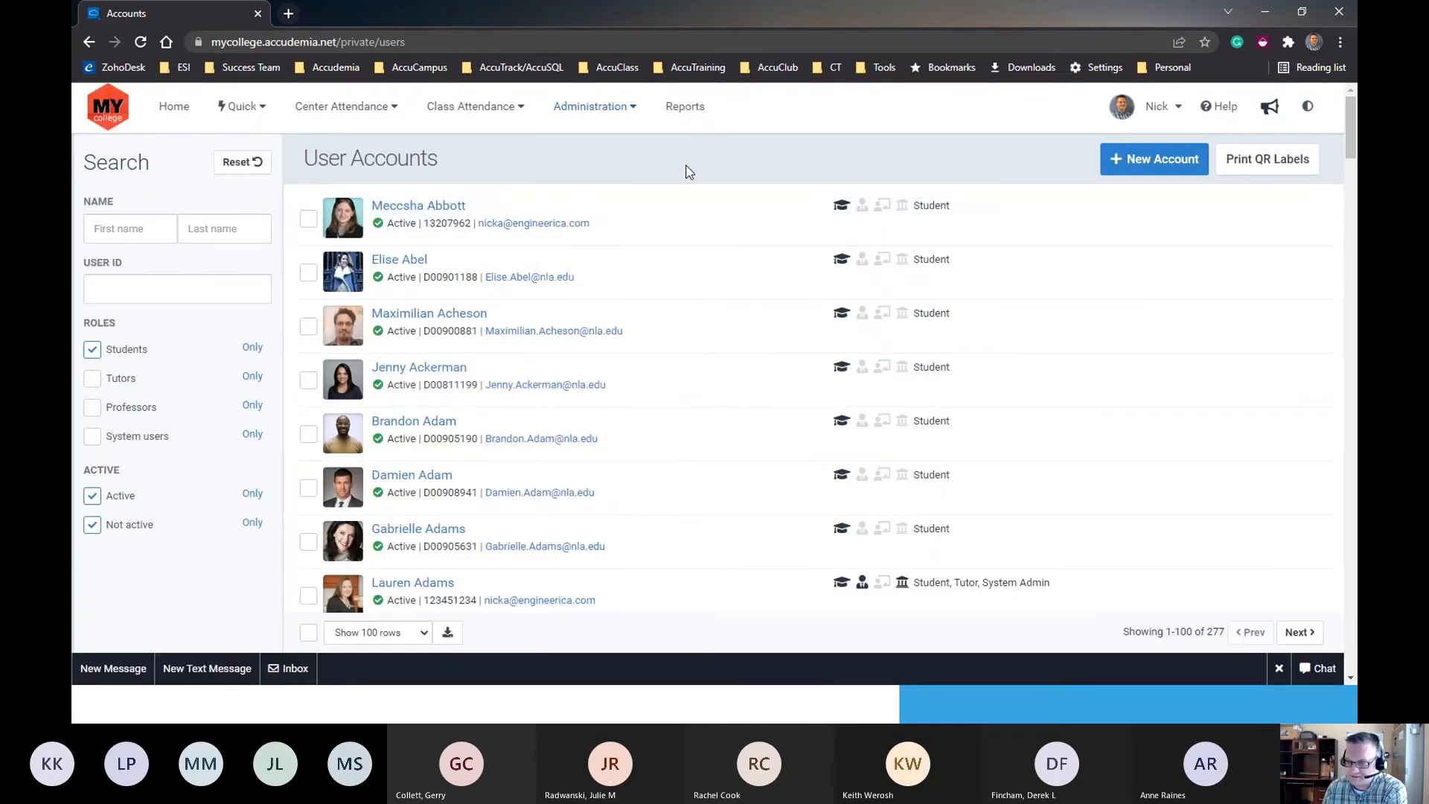
pyautogui.click(604, 119)
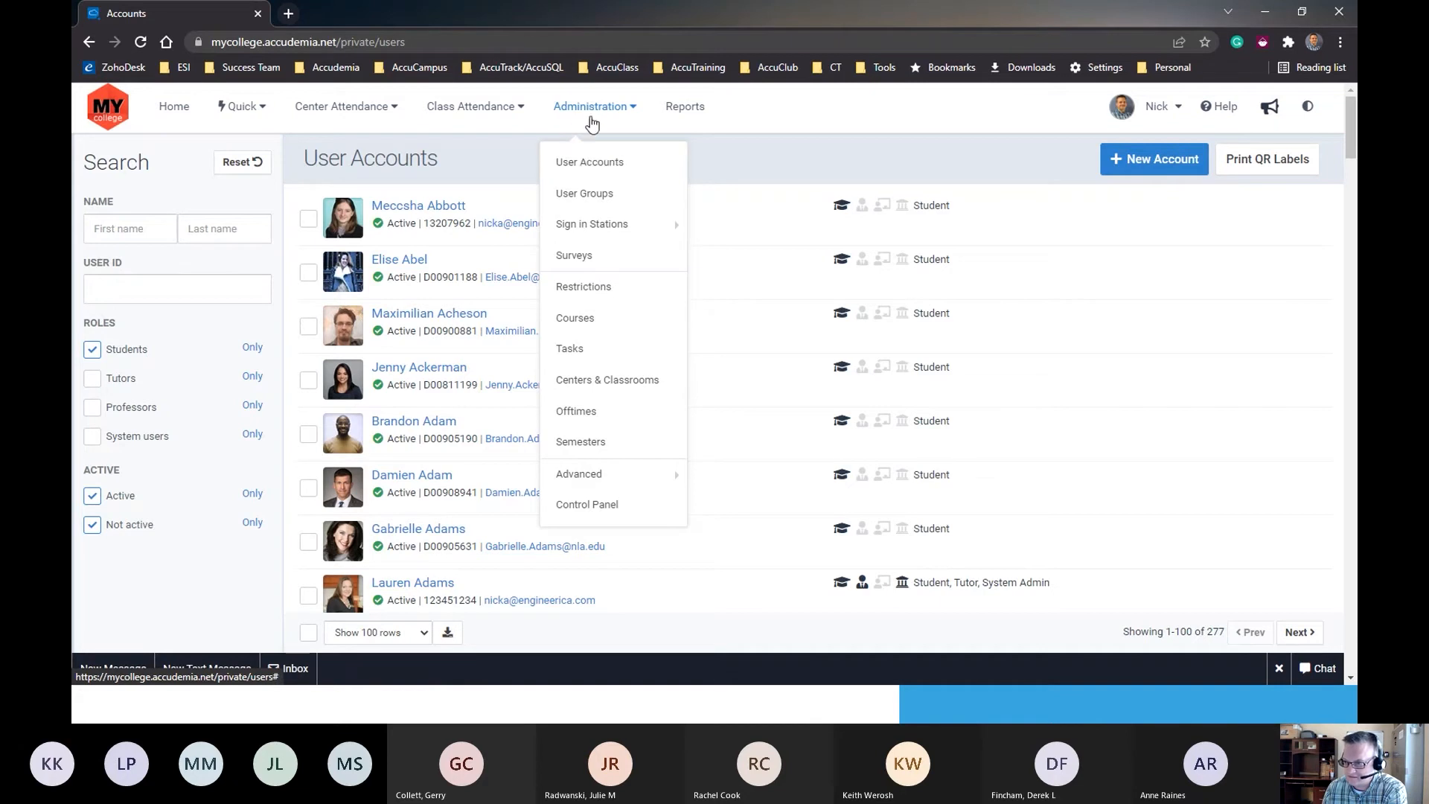
pyautogui.click(593, 506)
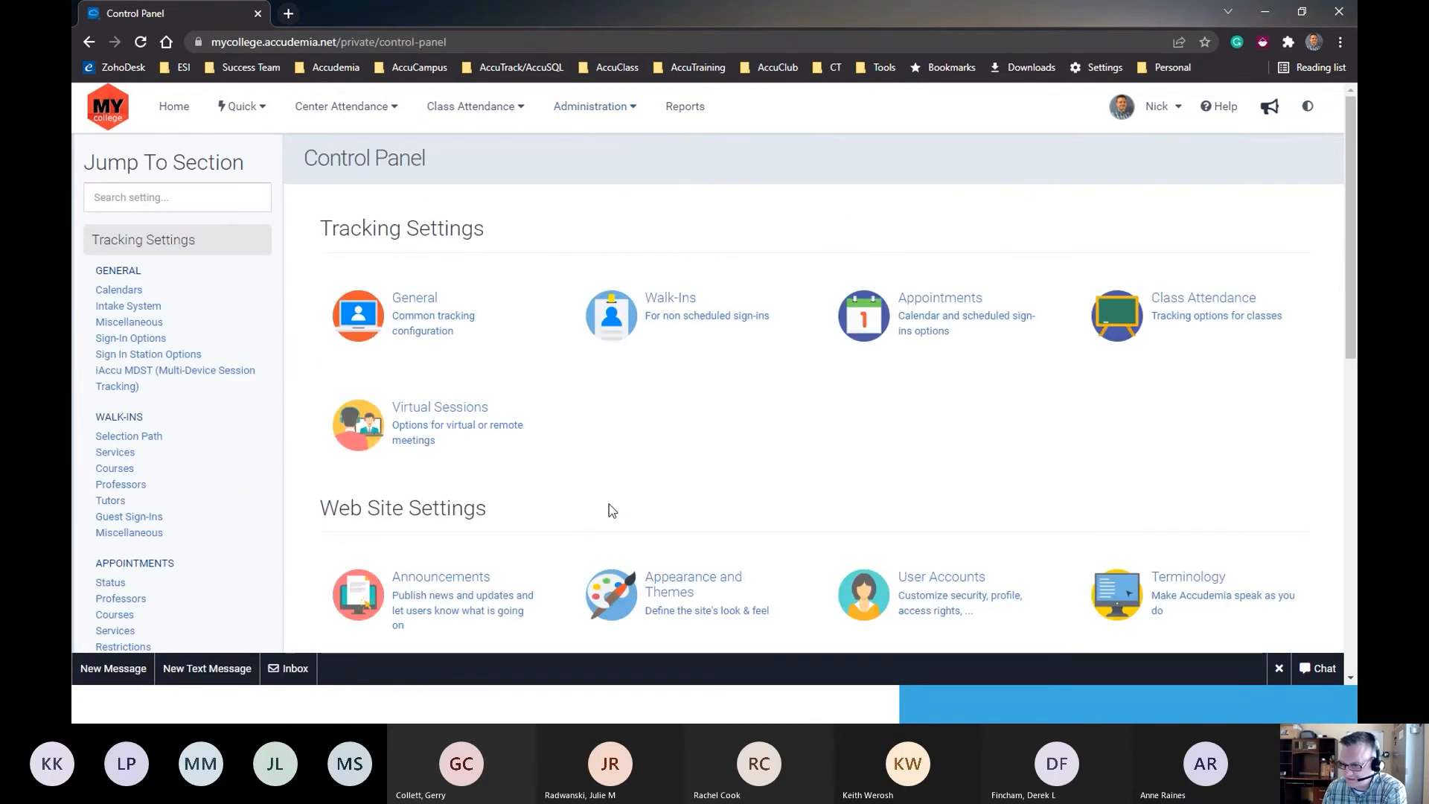
pyautogui.scroll(-2, 405, 260)
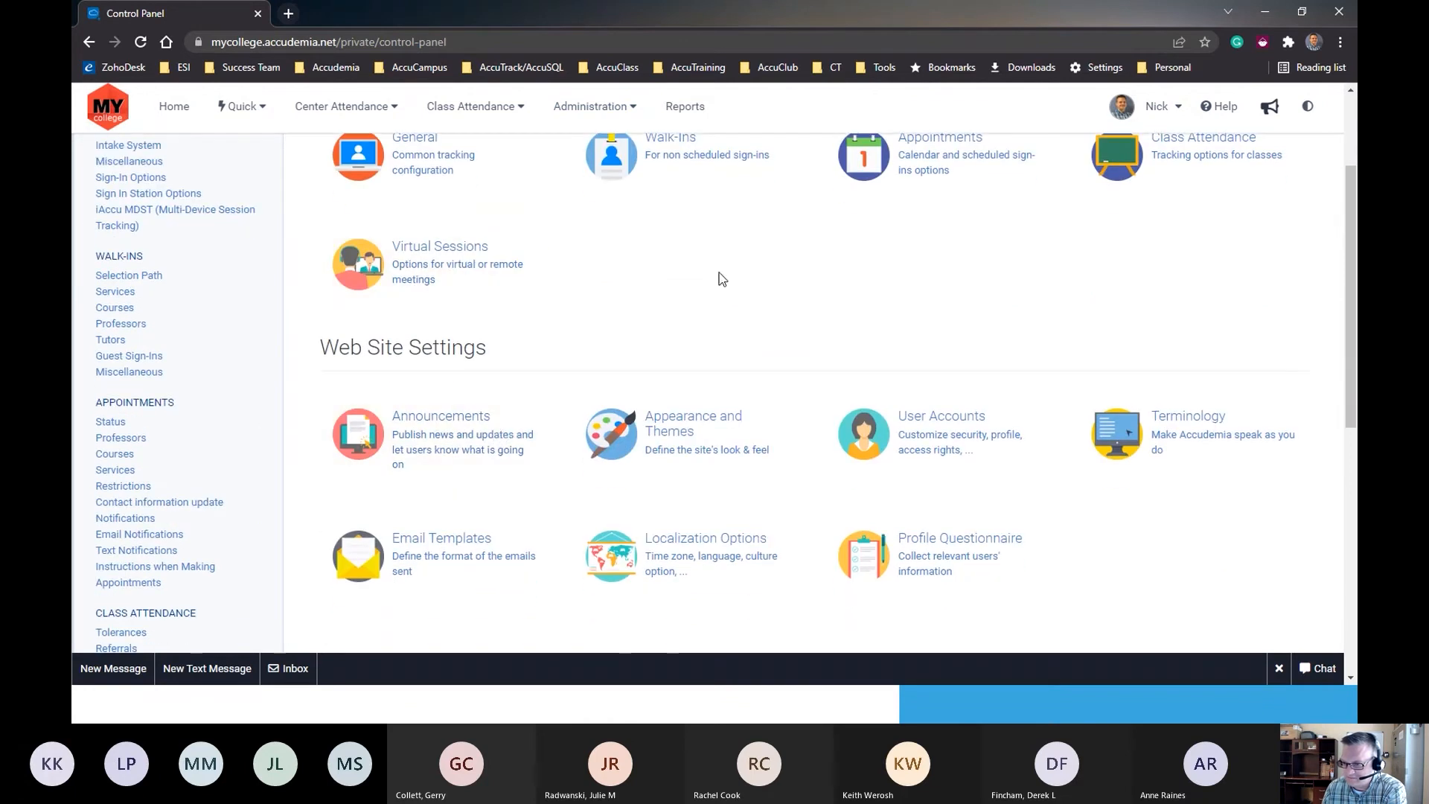
pyautogui.tripleClick(360, 349)
pyautogui.click(583, 360)
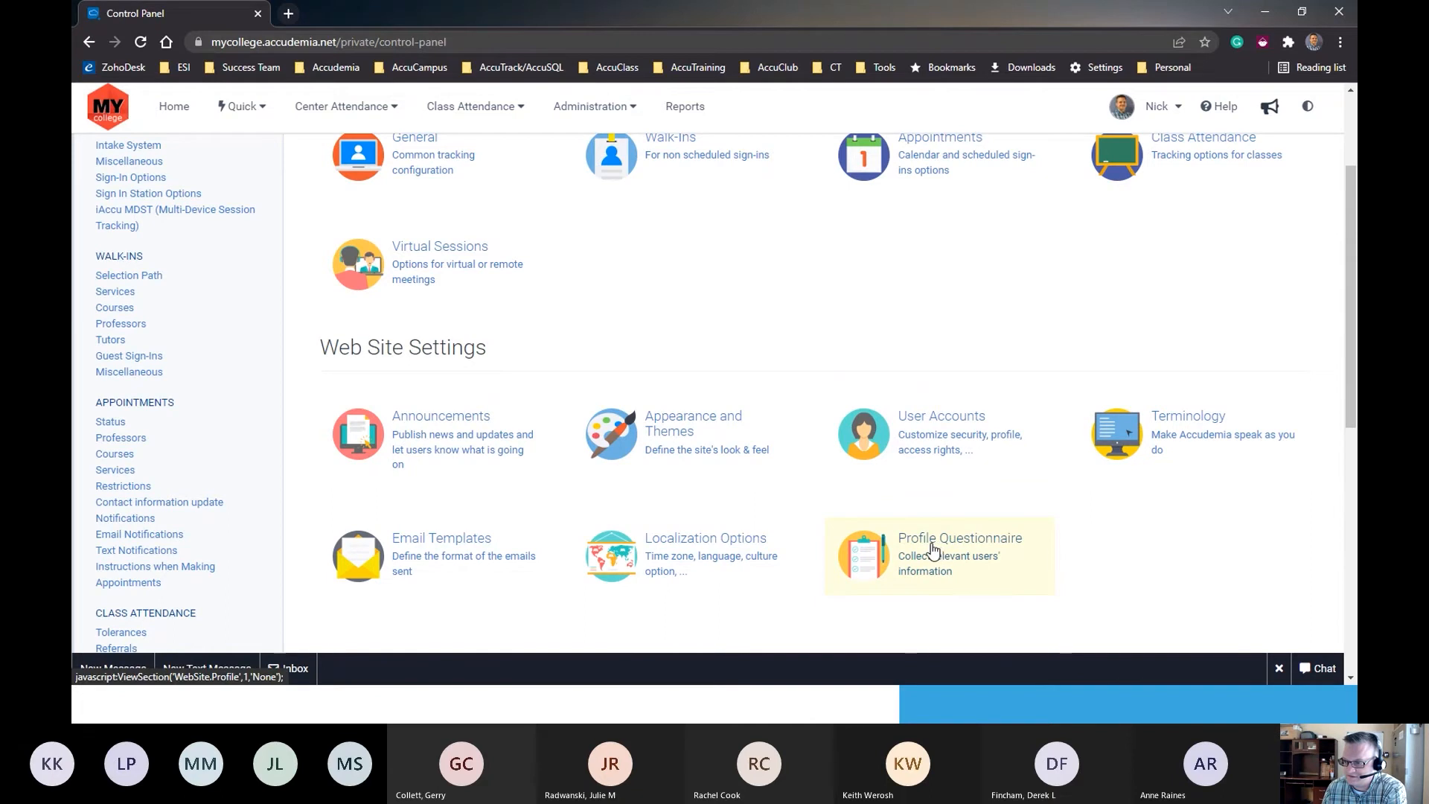
pyautogui.click(933, 549)
# Examine how the Classification question is set up on the Advising Demographics page, including its type and answer options.
pyautogui.scroll(-3, 521, 439)
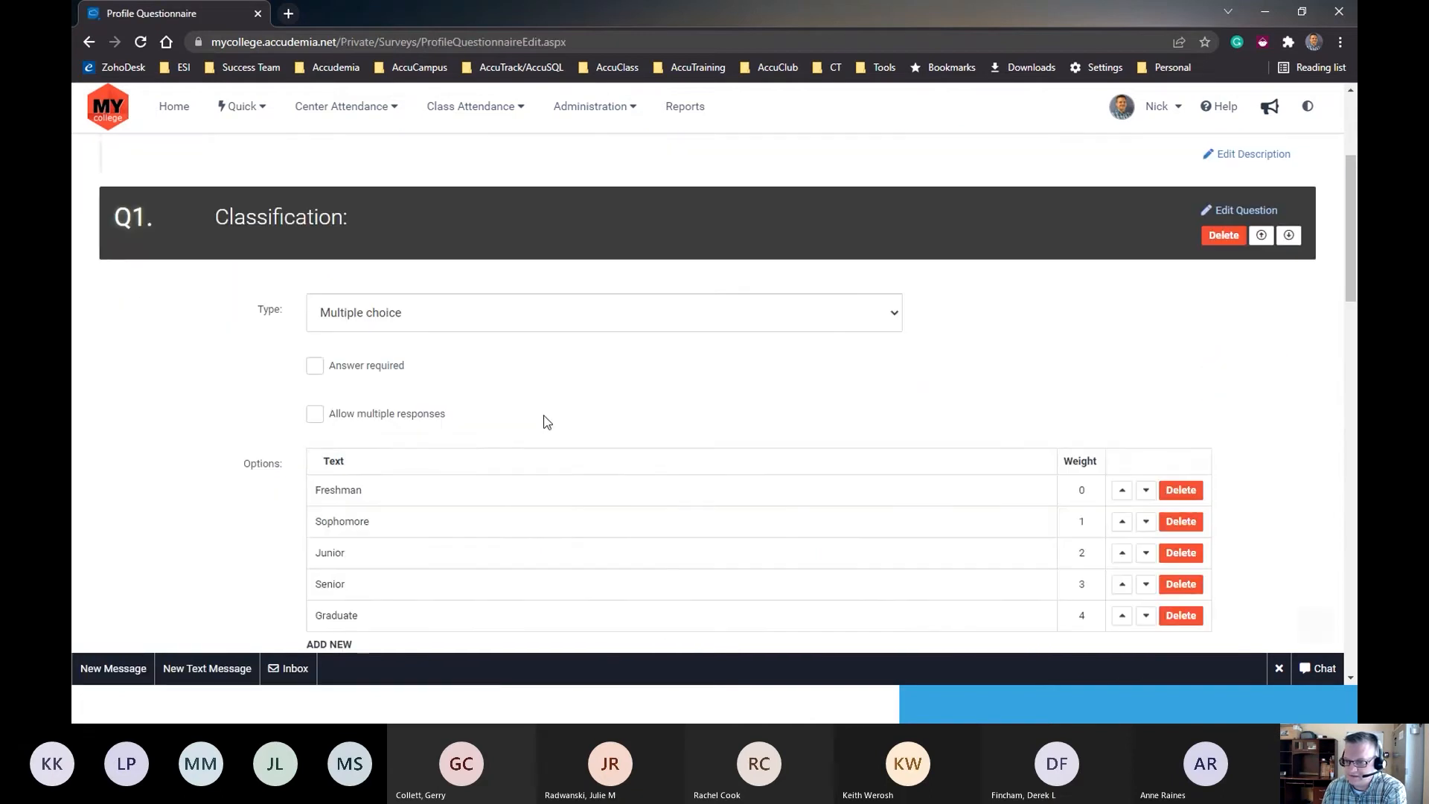
pyautogui.scroll(3, 575, 467)
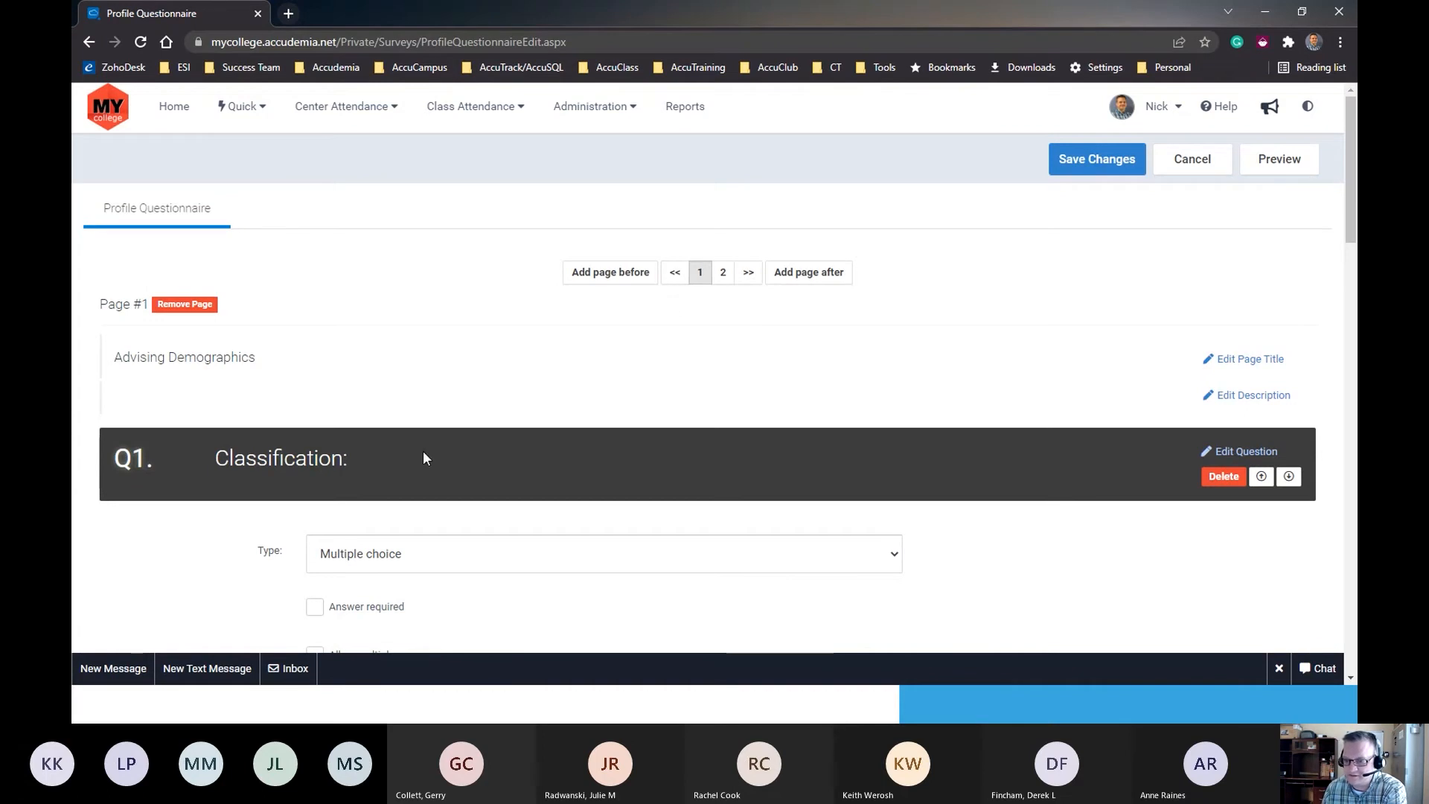
pyautogui.scroll(-5, 414, 439)
pyautogui.scroll(2, 424, 420)
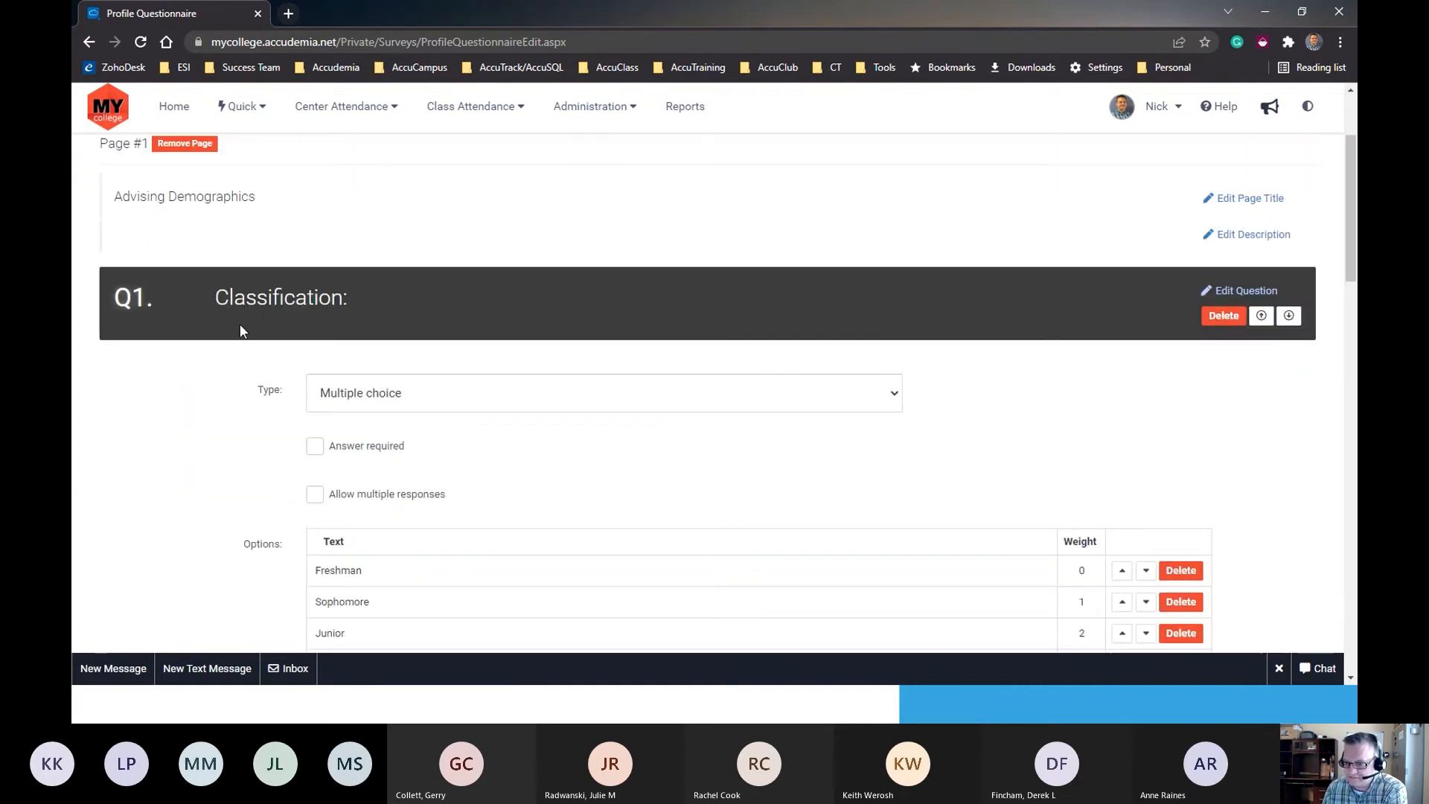
pyautogui.scroll(-2, 323, 489)
pyautogui.scroll(2, 323, 489)
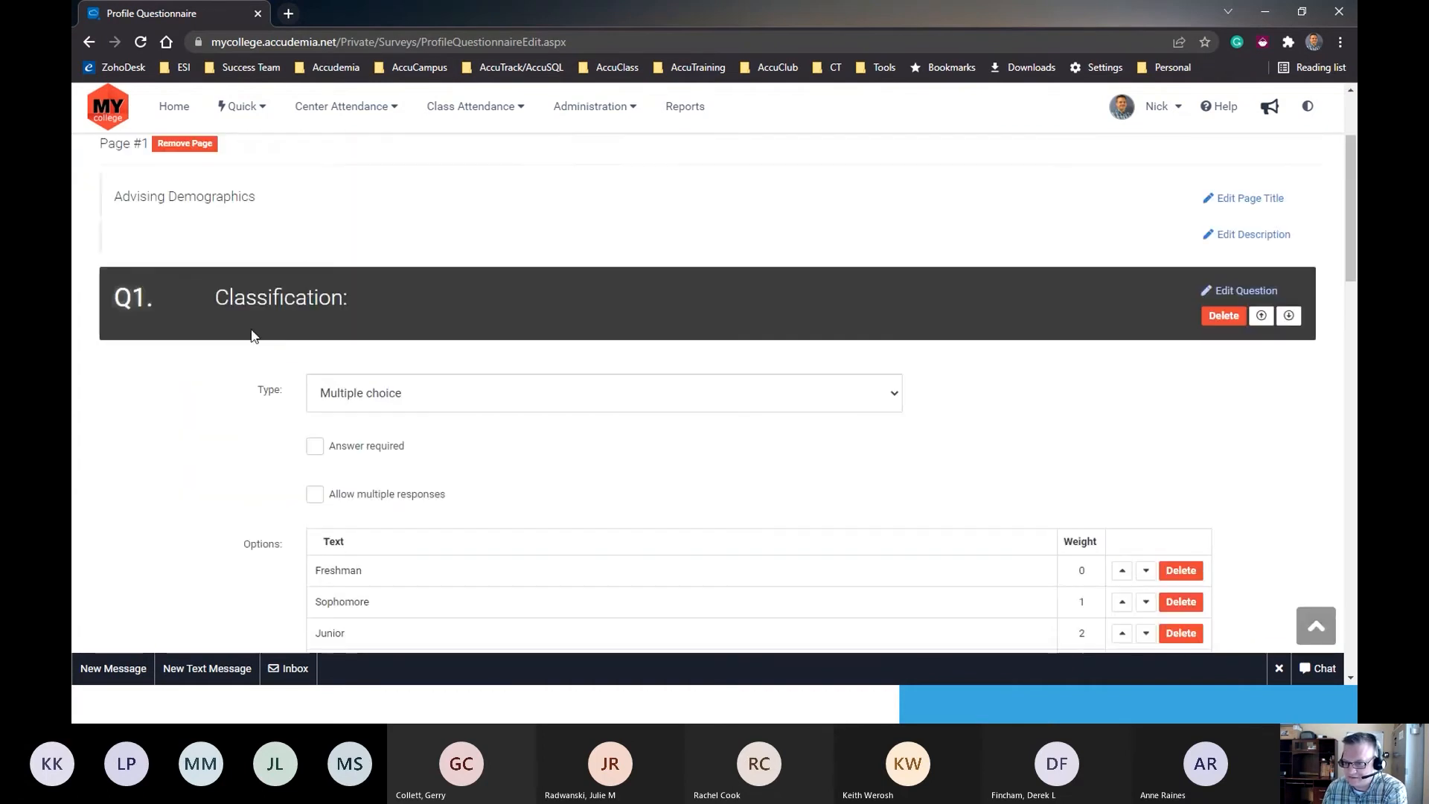
pyautogui.moveTo(213, 295); pyautogui.dragTo(422, 296)
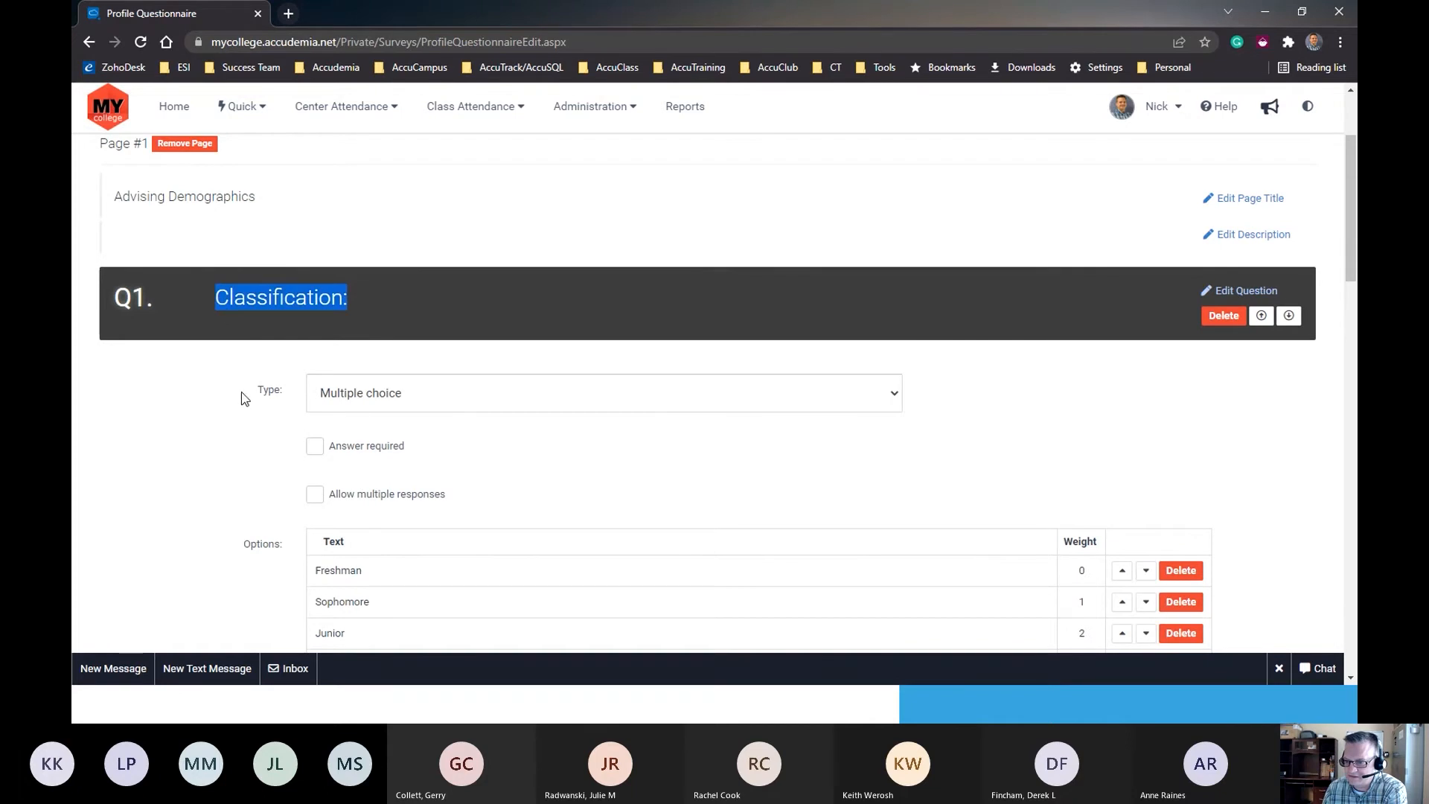
pyautogui.scroll(2, 389, 347)
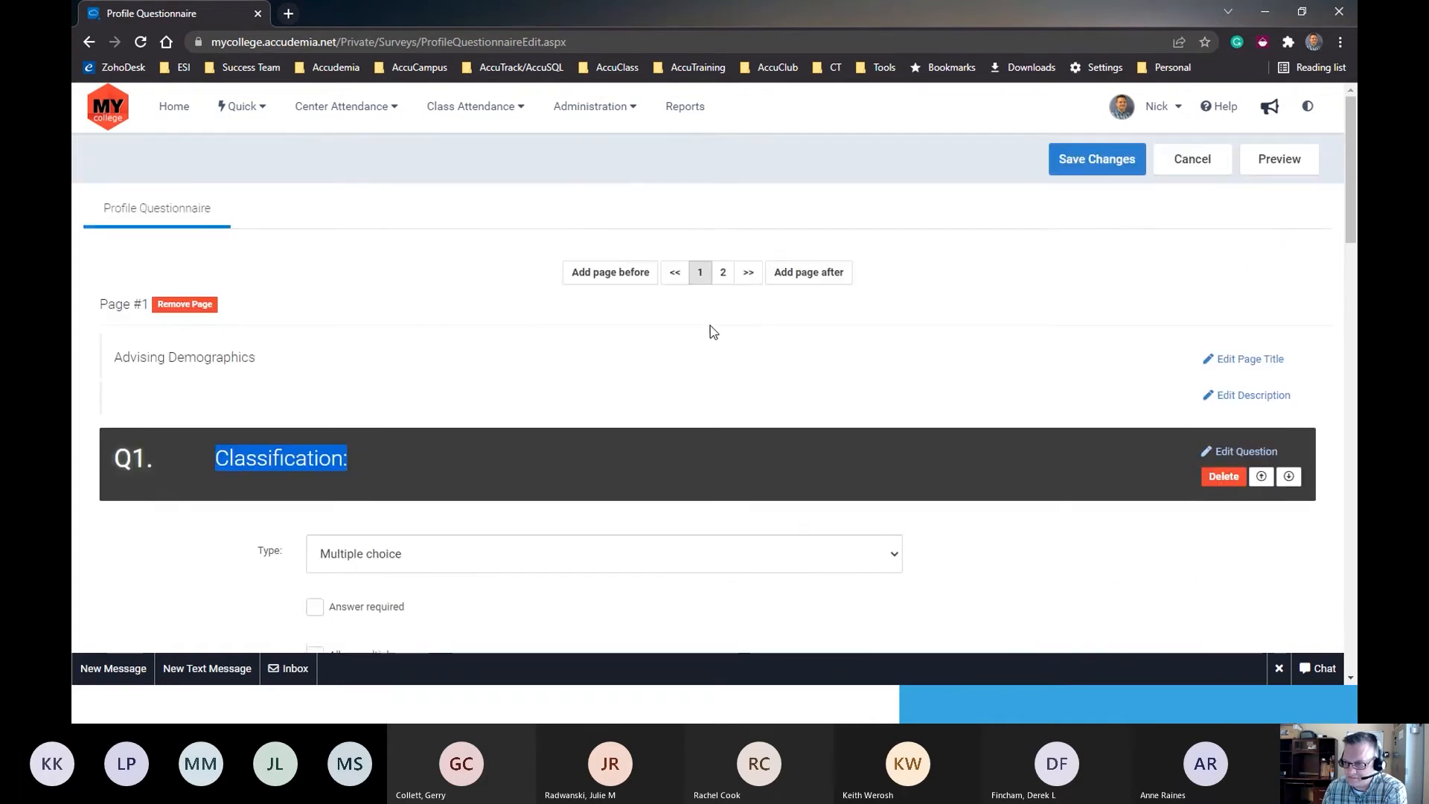
pyautogui.scroll(-2, 737, 328)
pyautogui.scroll(2, 721, 349)
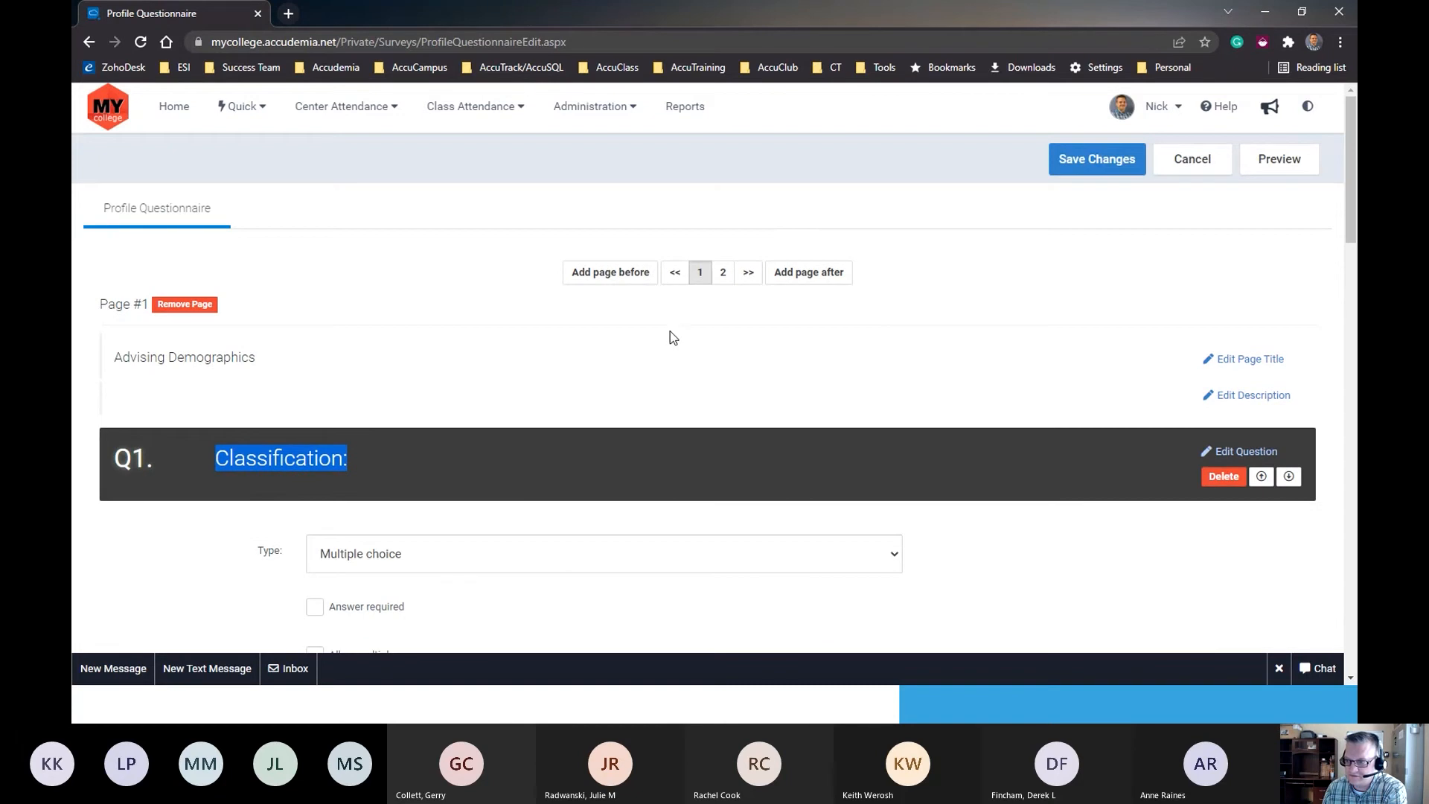
# Add a new questionnaire page after the Tutoring Center Demographics page and display it.
pyautogui.click(723, 275)
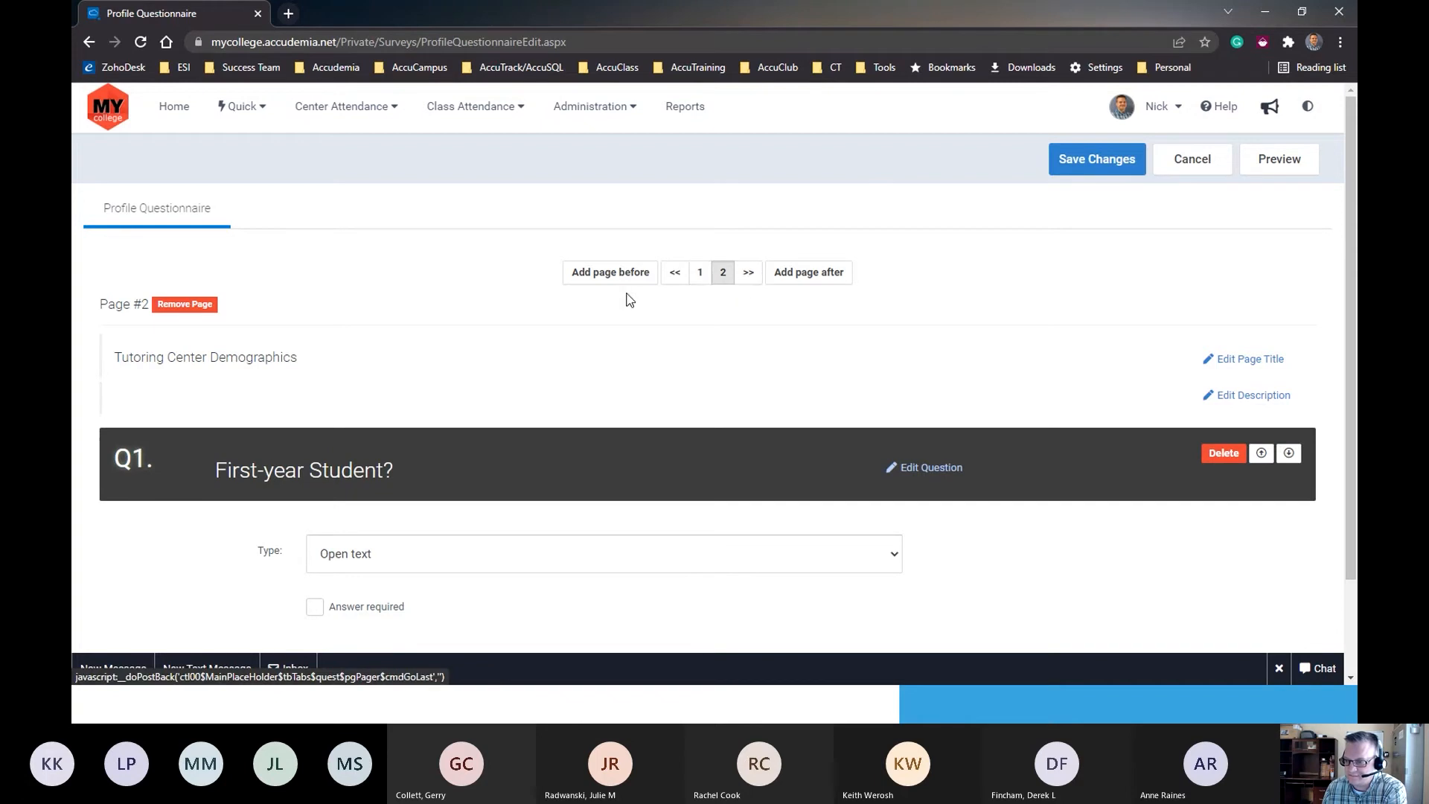
pyautogui.click(788, 273)
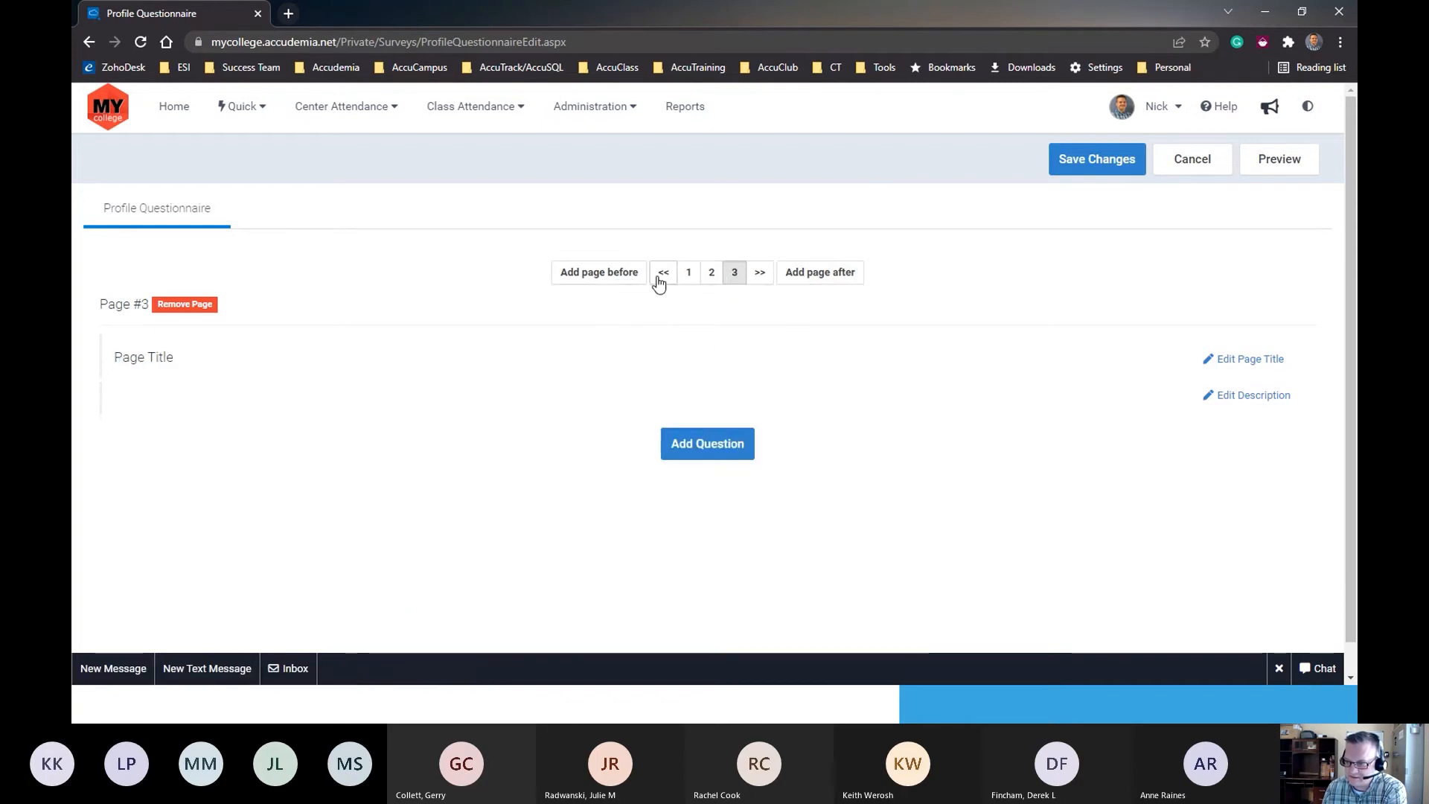
pyautogui.click(710, 279)
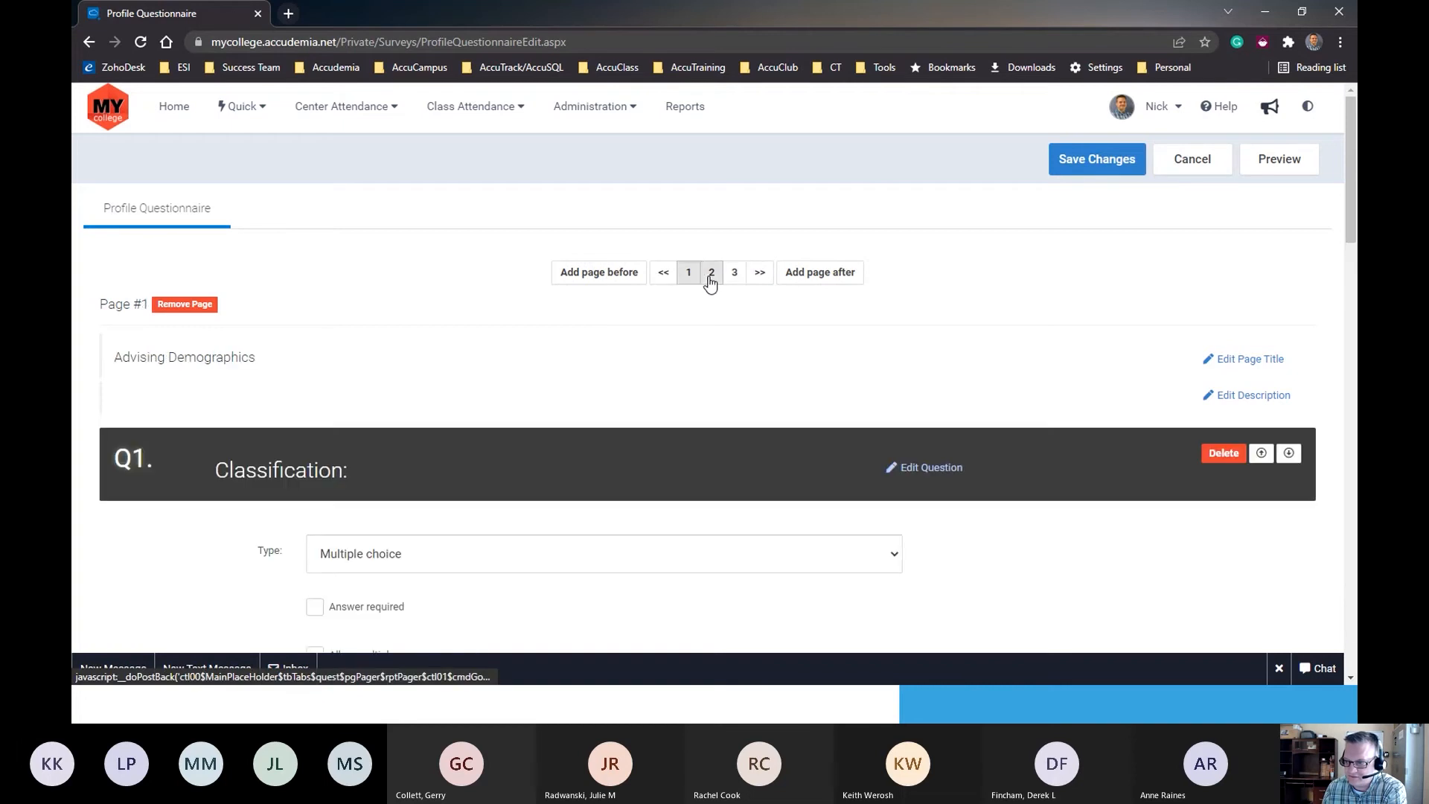
pyautogui.click(735, 282)
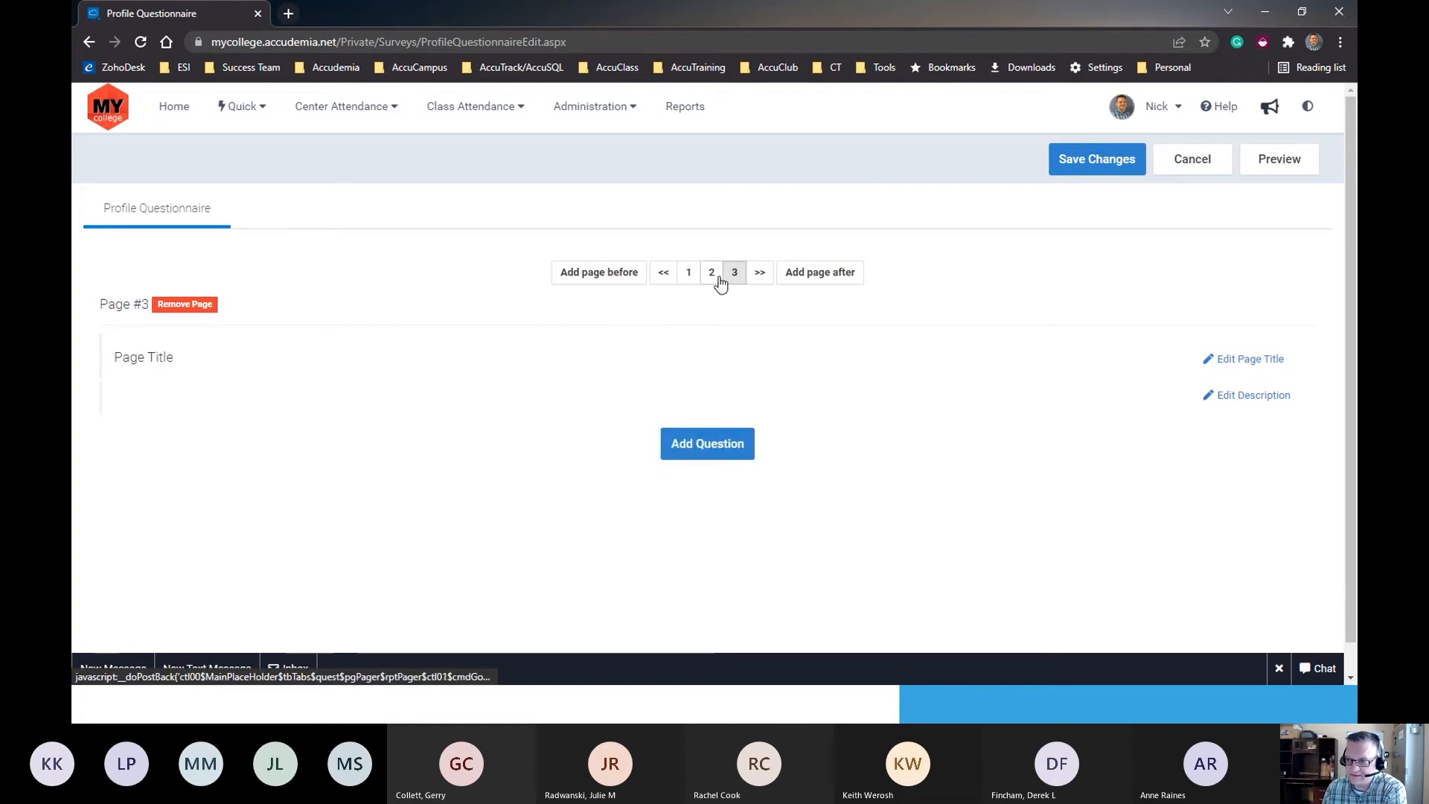
# Add a question to page 3 with the text "Current GPA" and accept the wording.
pyautogui.click(706, 454)
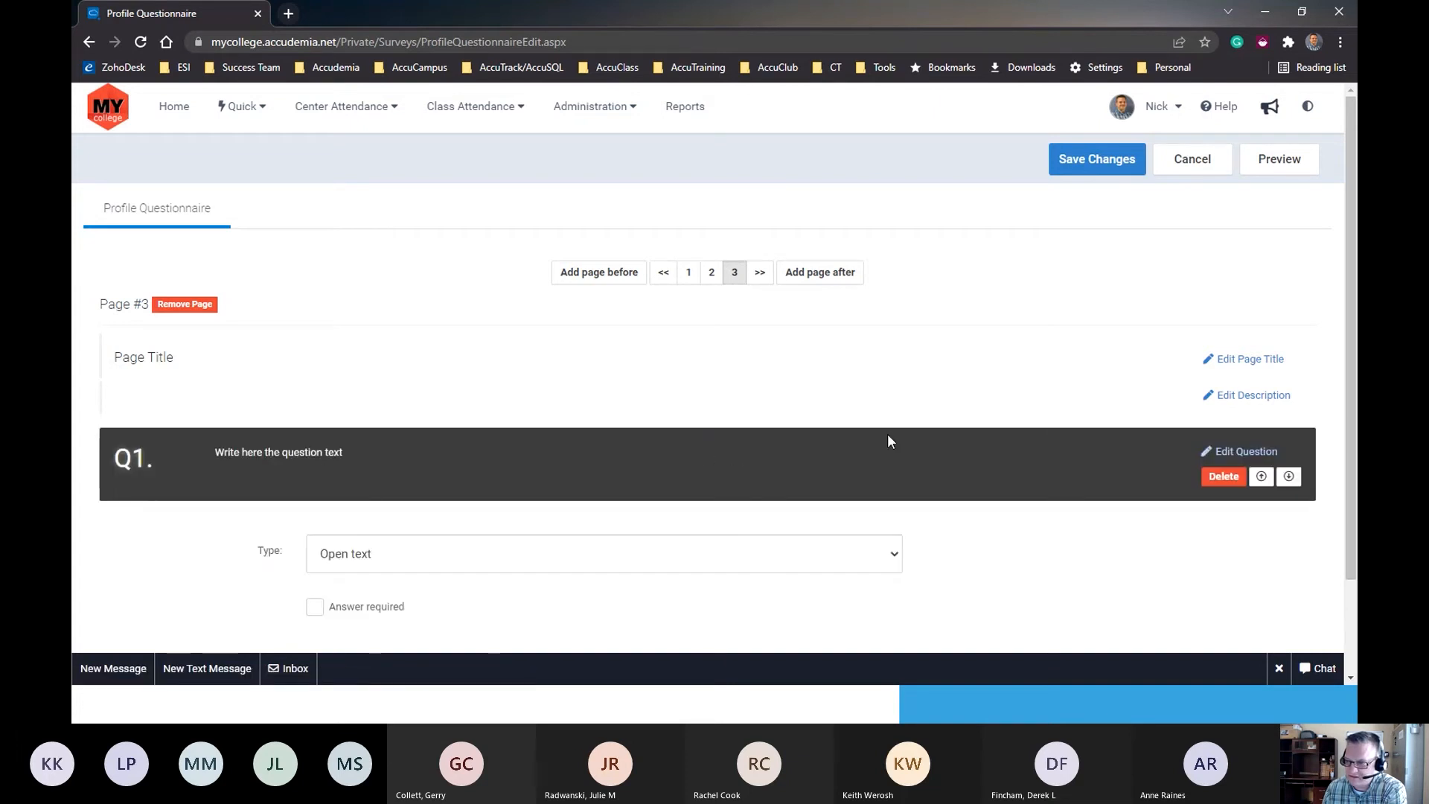
pyautogui.click(1241, 454)
pyautogui.tripleClick(312, 487)
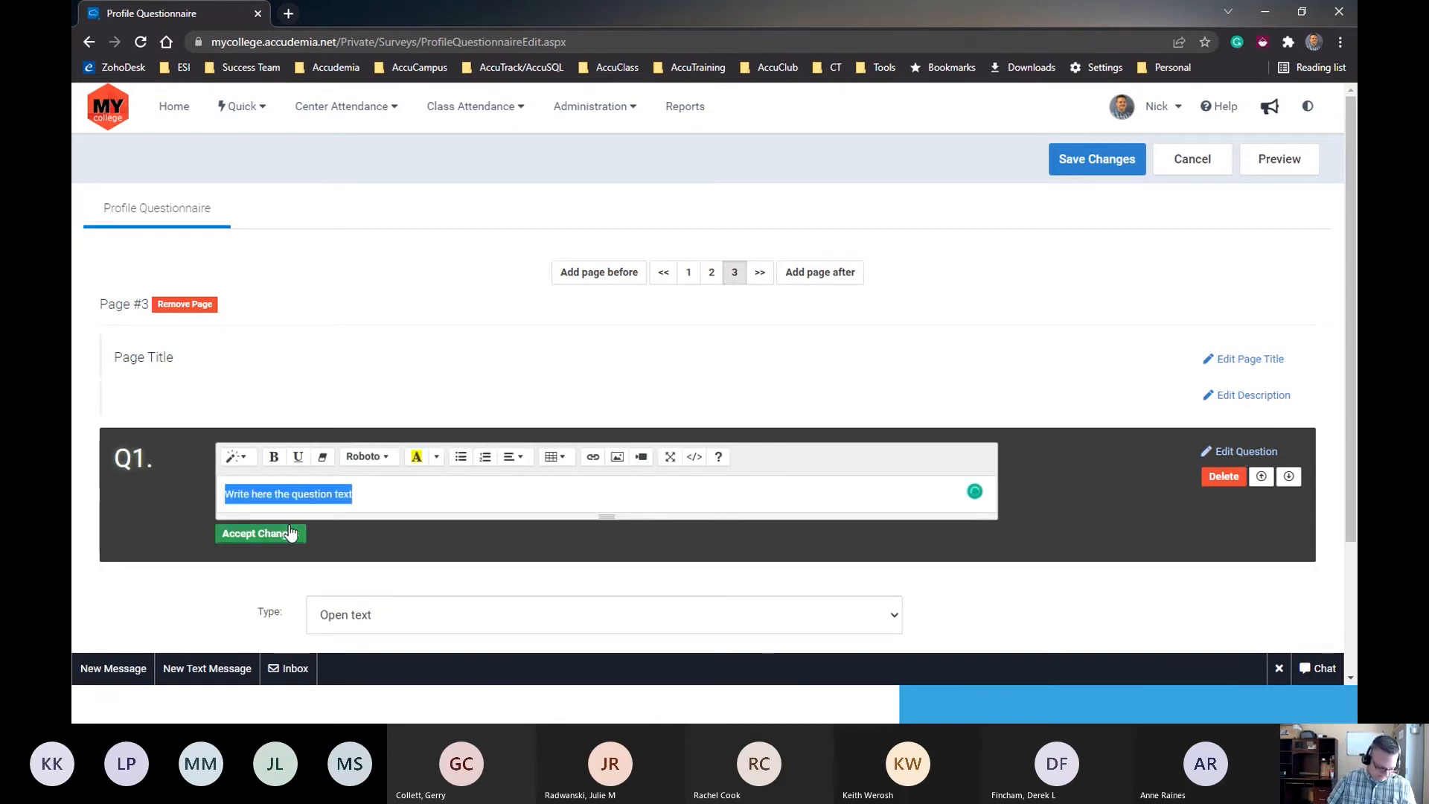
pyautogui.write('GPA')
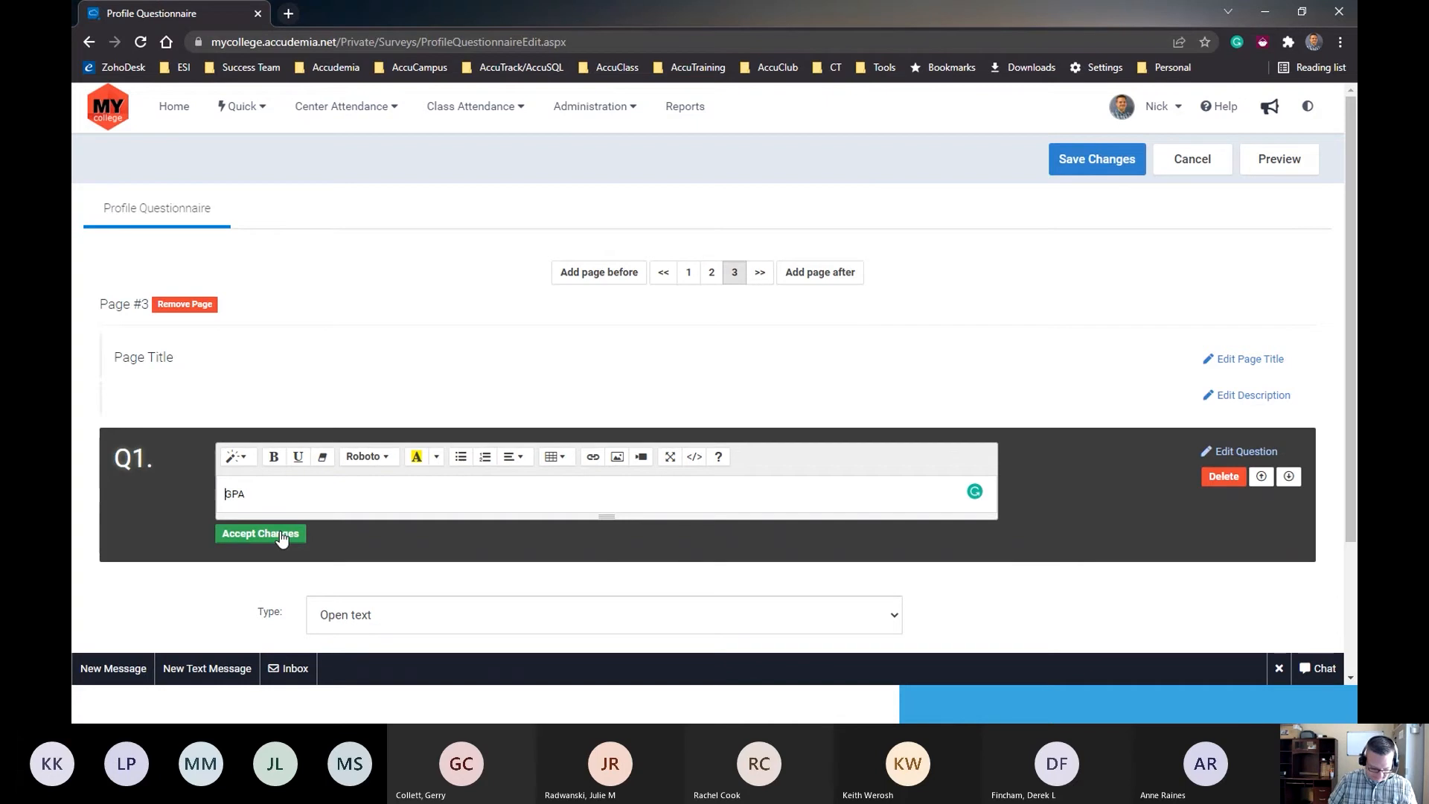
pyautogui.press('Home')
pyautogui.write('Current')
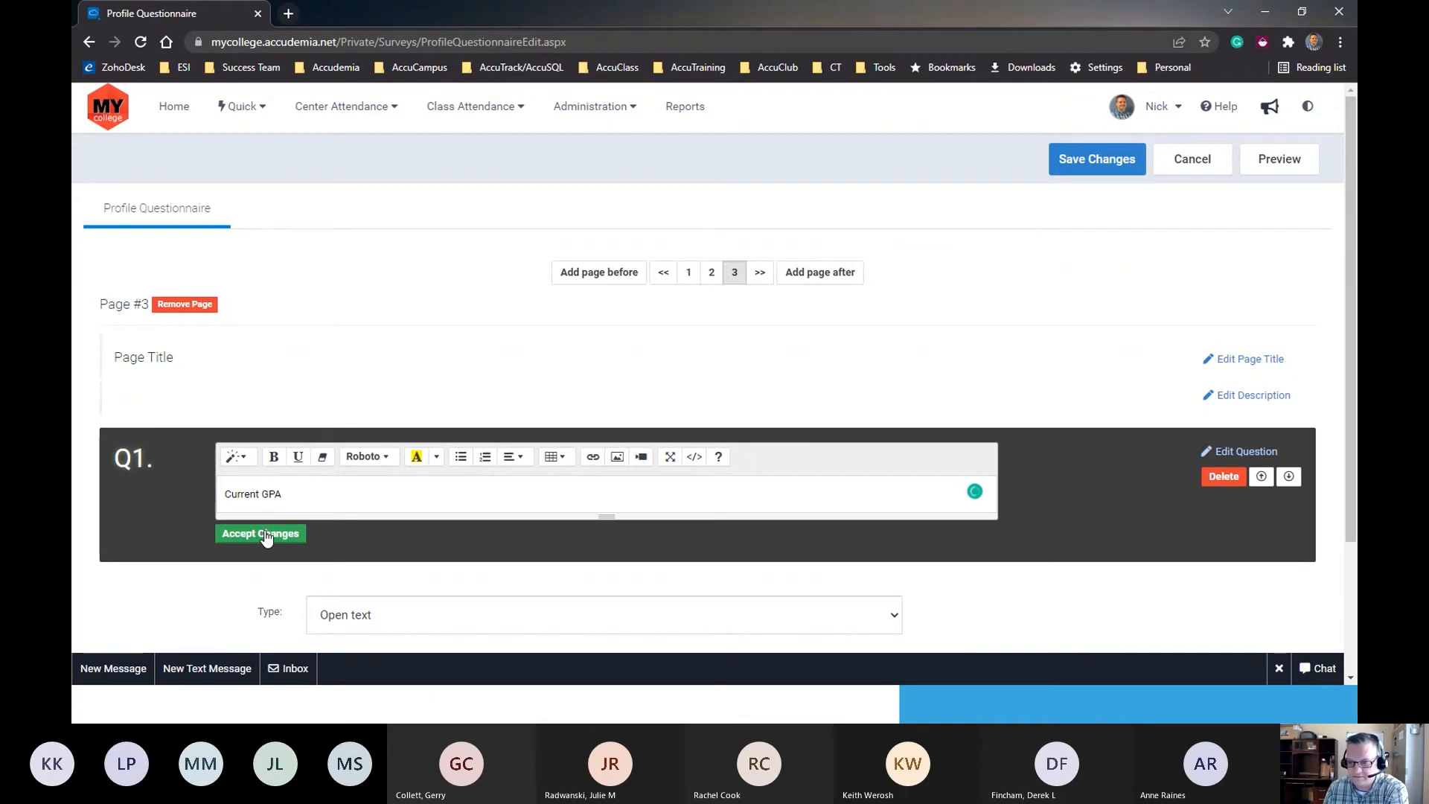
pyautogui.click(265, 535)
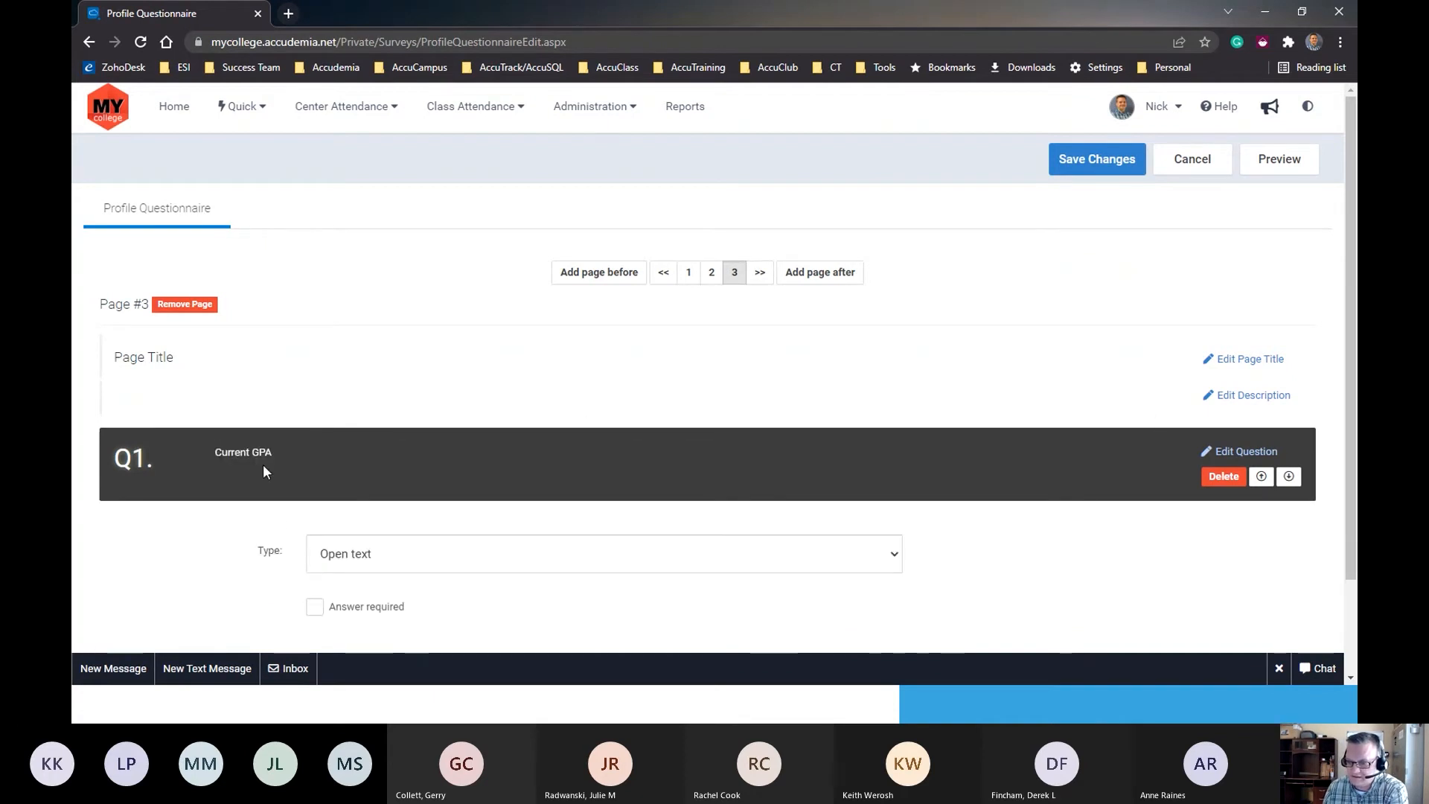
# Examine the available question types for the Current GPA question, leaving the selection unmodified.
pyautogui.scroll(-1, 278, 520)
pyautogui.click(340, 482)
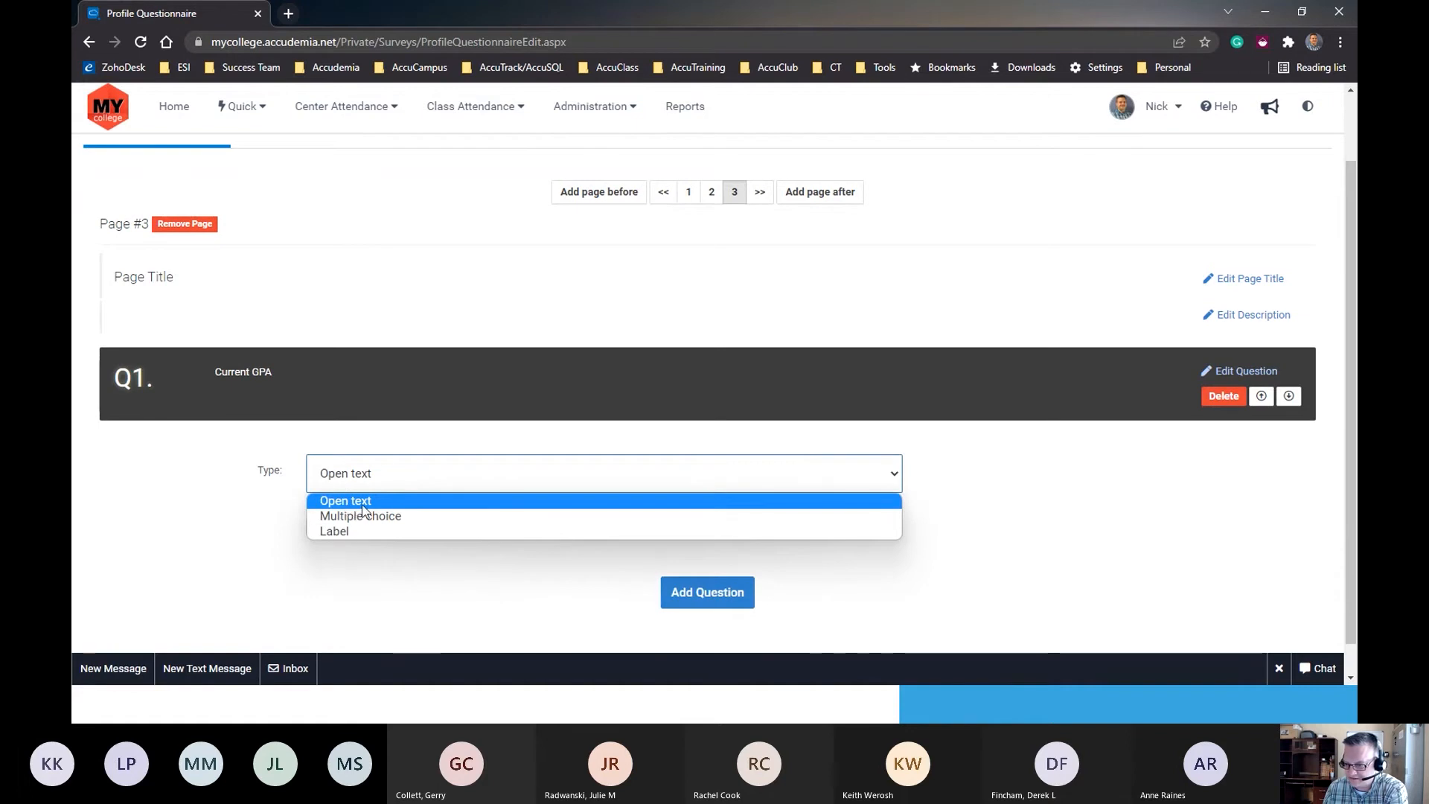
pyautogui.click(292, 513)
pyautogui.click(350, 473)
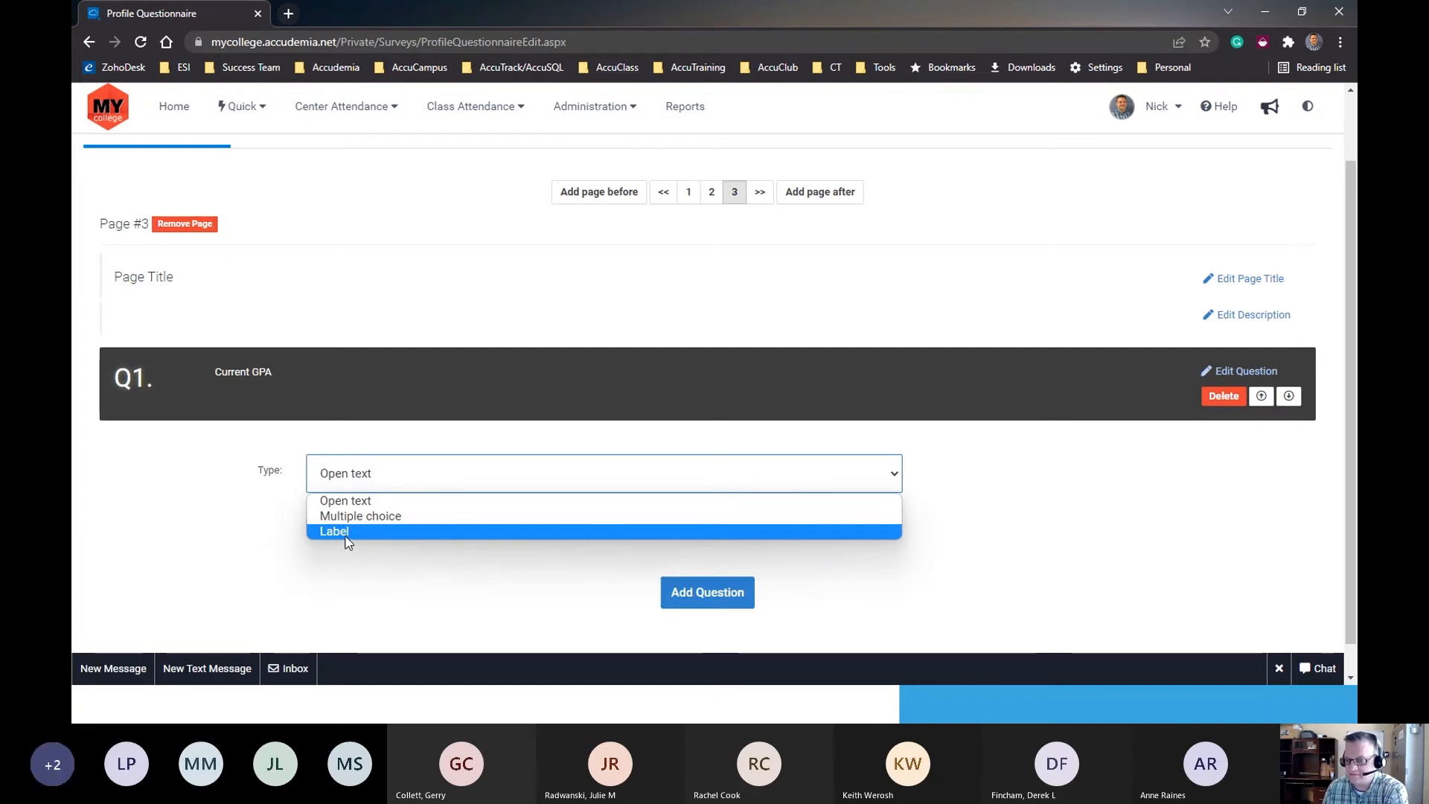
pyautogui.click(282, 519)
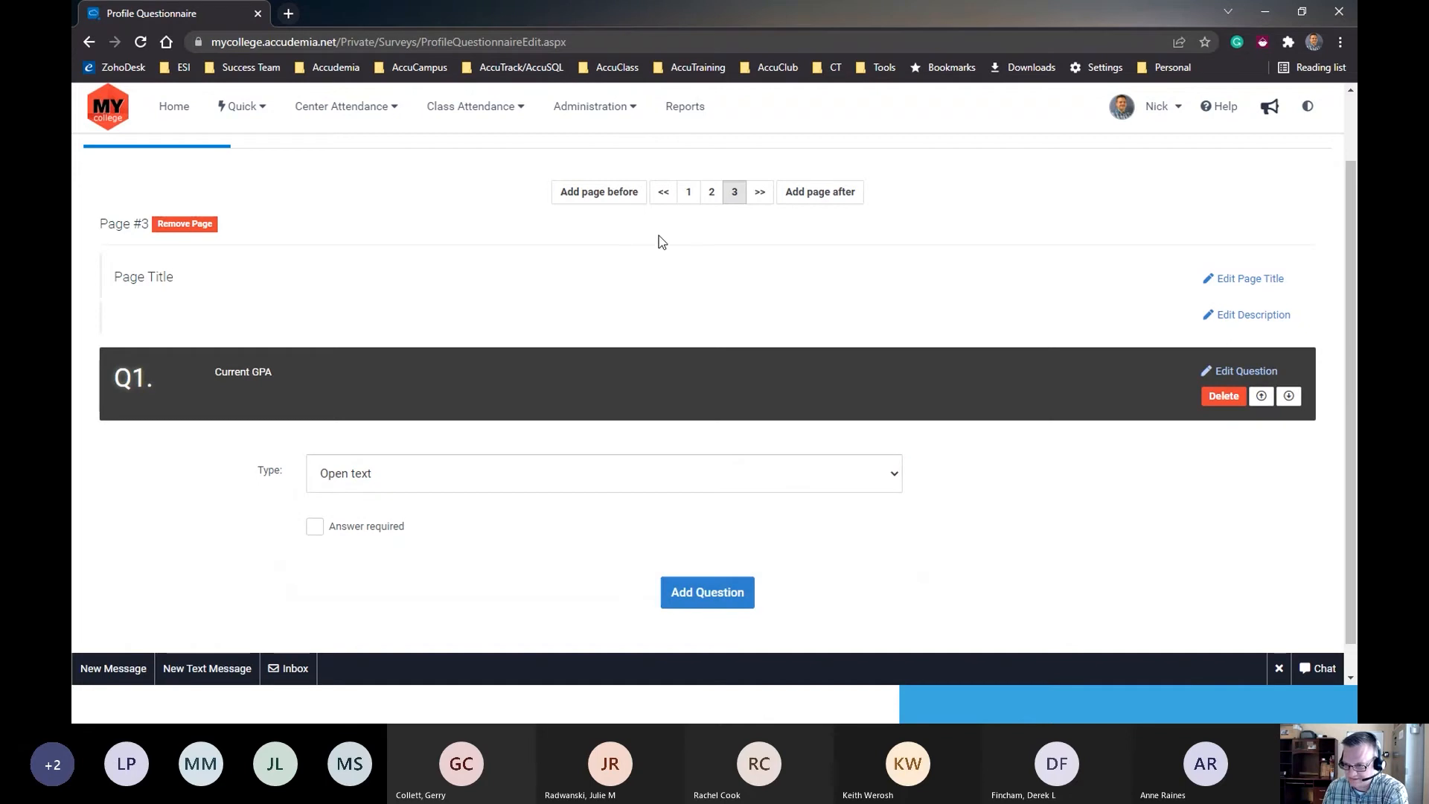
# Review the existing questions on pages 2 and 1 of the questionnaire, from Classification through Team Color.
pyautogui.click(712, 192)
pyautogui.click(688, 192)
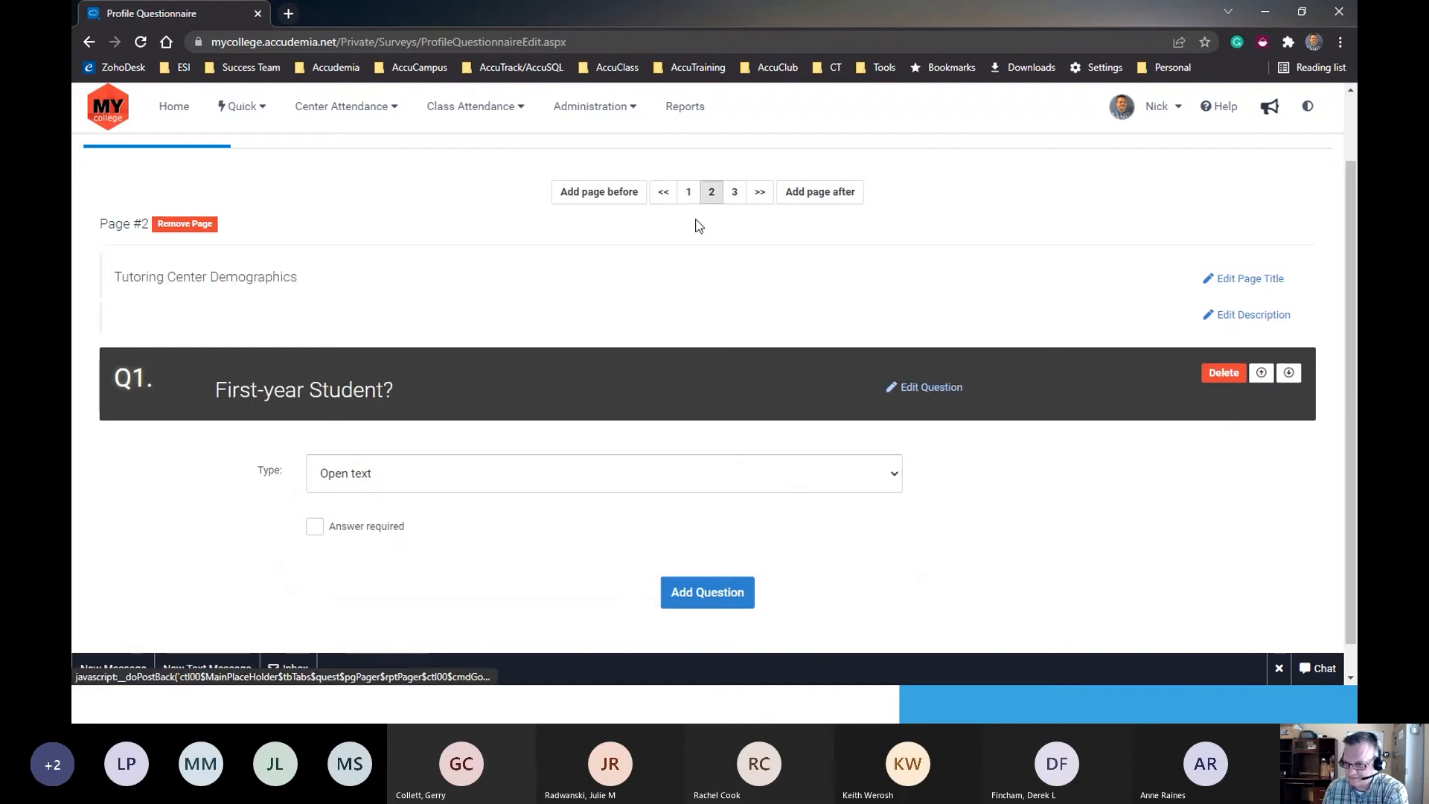
pyautogui.scroll(-1, 272, 464)
pyautogui.moveTo(215, 310); pyautogui.dragTo(347, 311)
pyautogui.scroll(-2, 361, 440)
pyautogui.moveTo(313, 409); pyautogui.dragTo(233, 529)
pyautogui.click(227, 530)
pyautogui.scroll(-4, 288, 530)
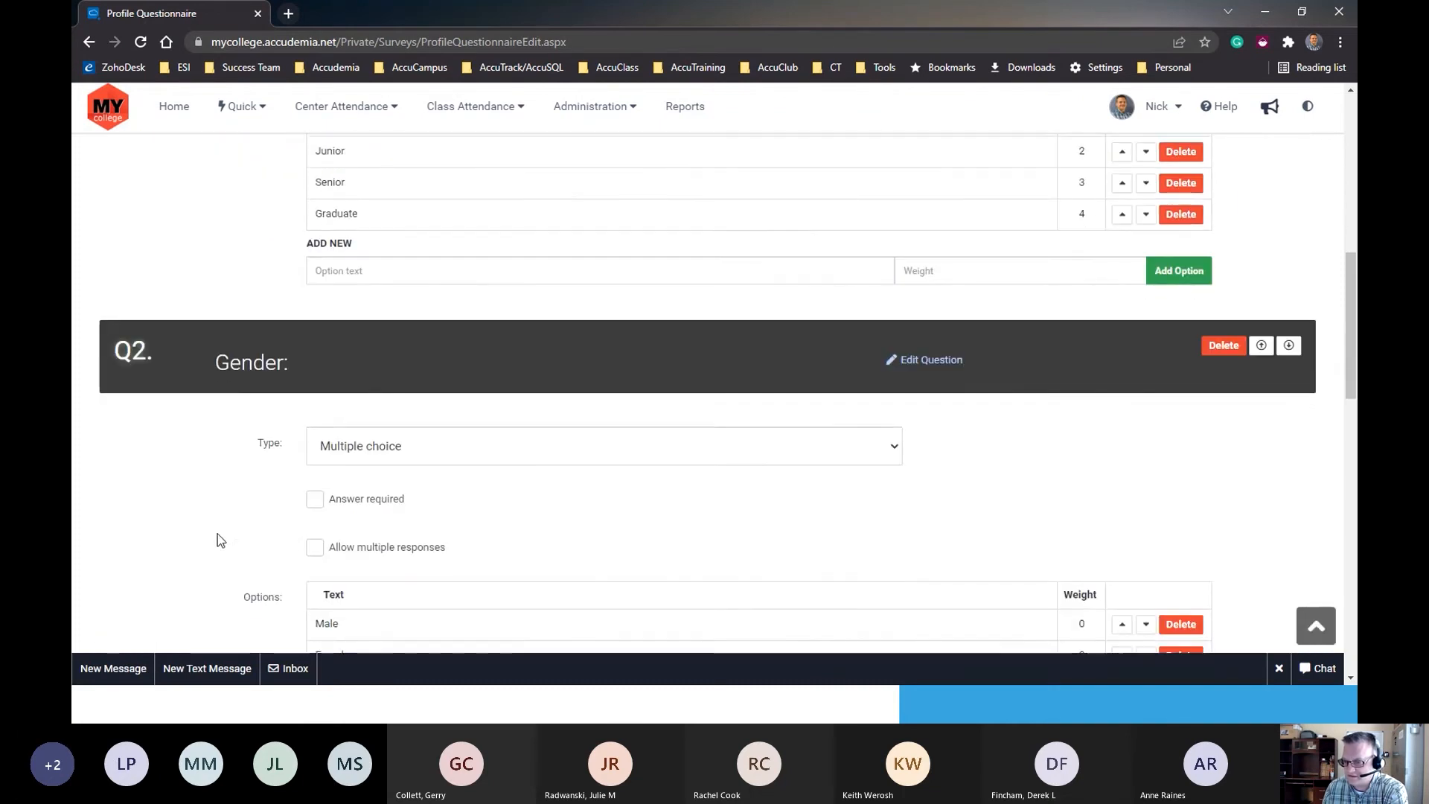
pyautogui.scroll(-5, 217, 534)
pyautogui.scroll(-6, 217, 533)
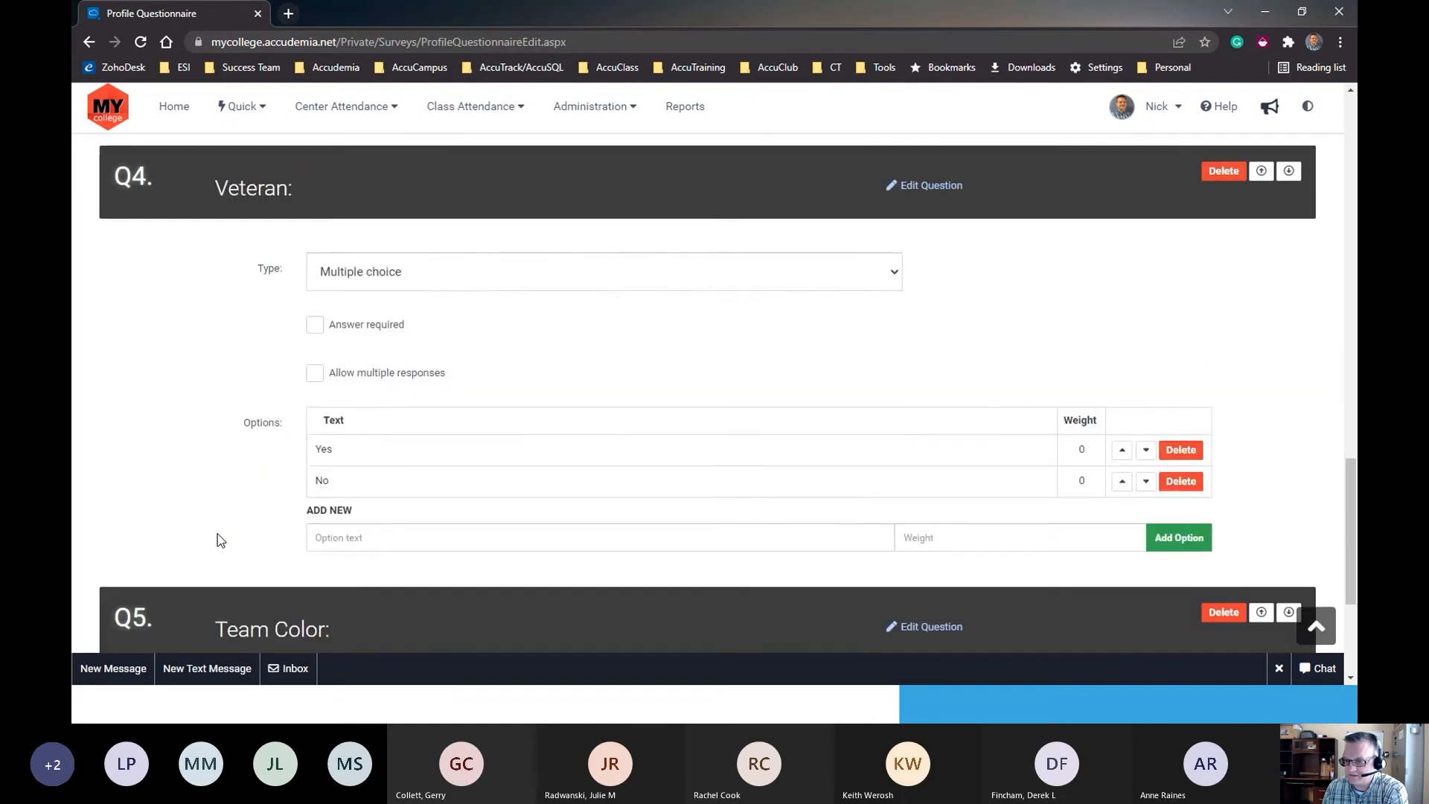
pyautogui.scroll(-3, 217, 534)
pyautogui.scroll(8, 301, 537)
pyautogui.scroll(12, 328, 537)
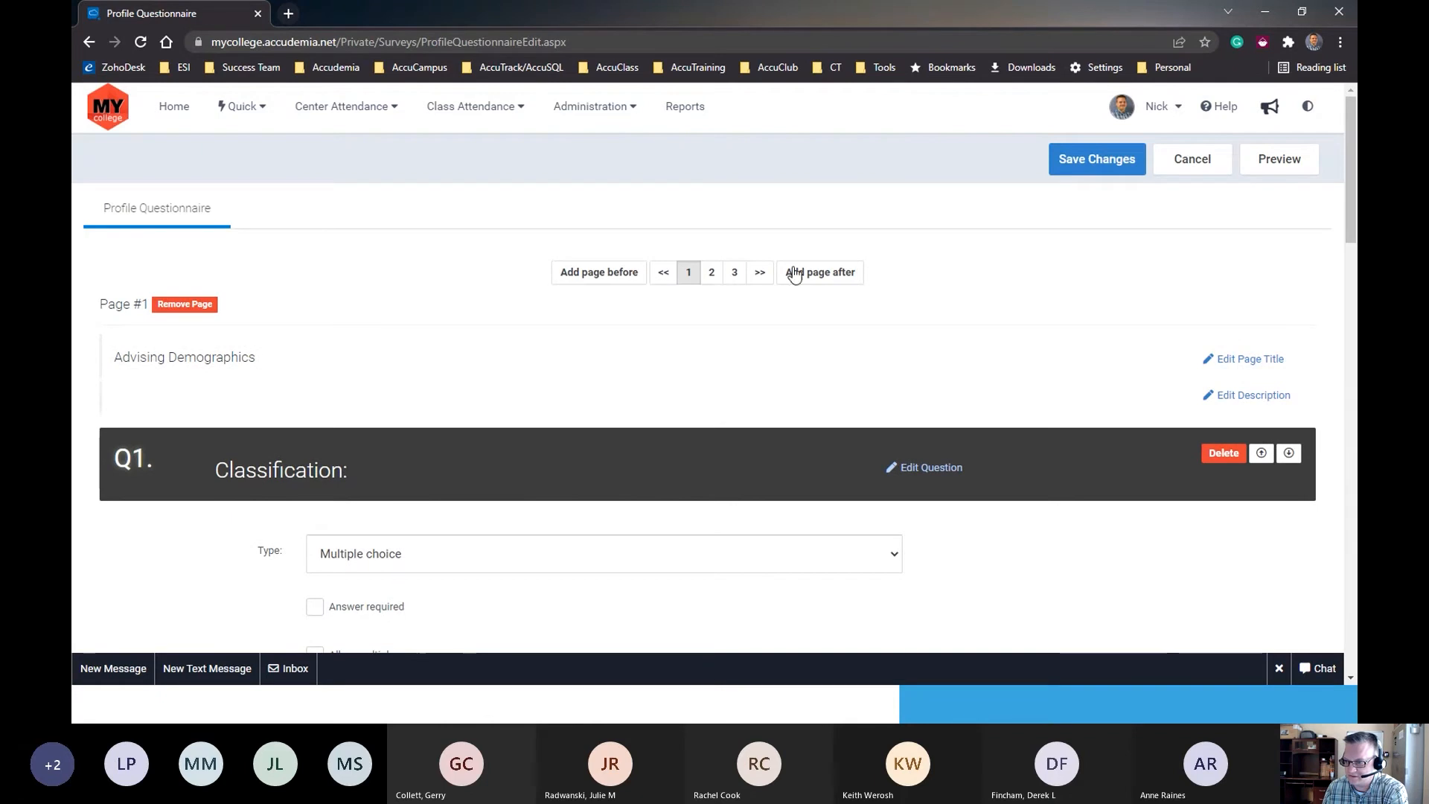
# Add a second question to page 3 with the text "Major" and accept the wording.
pyautogui.click(735, 272)
pyautogui.scroll(-2, 498, 516)
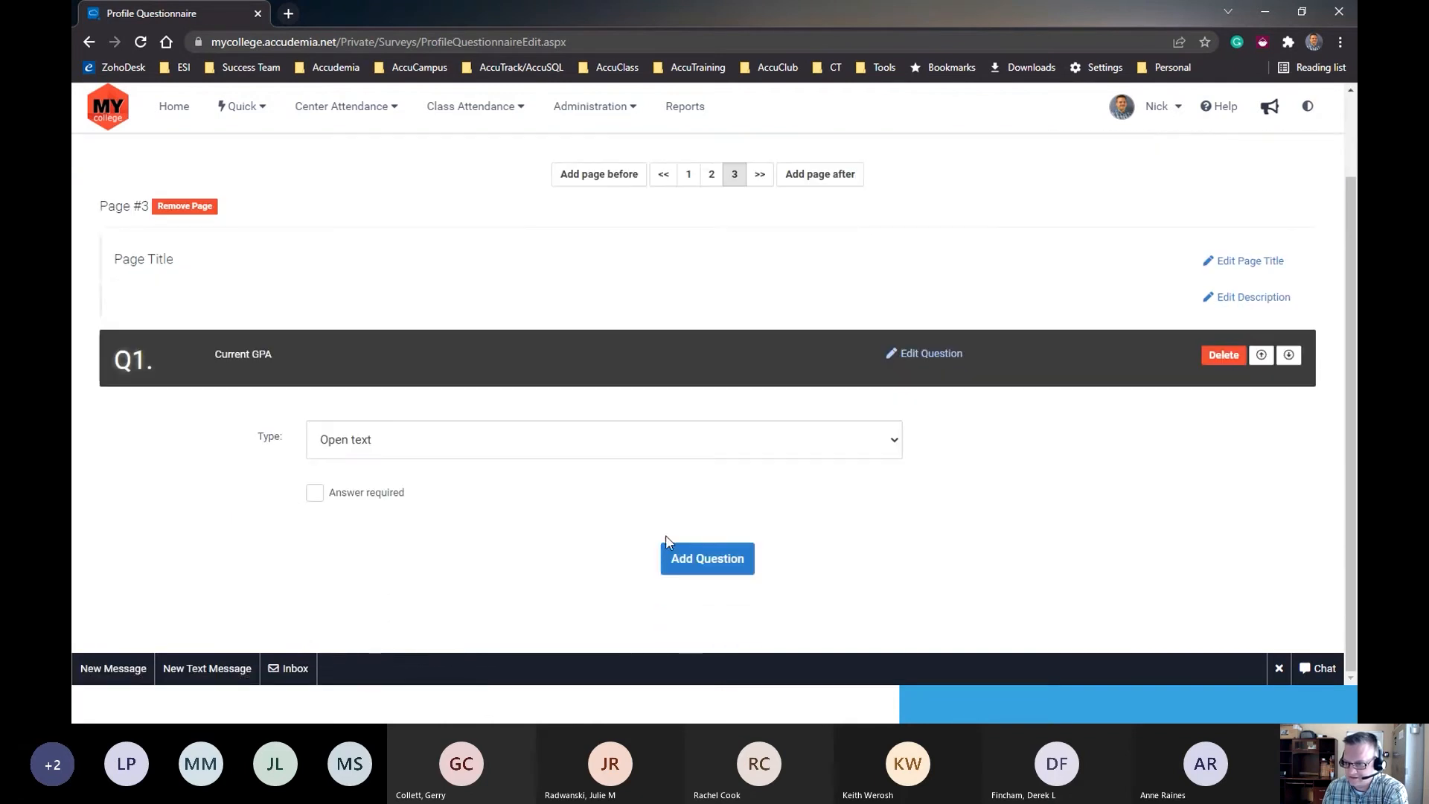
pyautogui.click(702, 557)
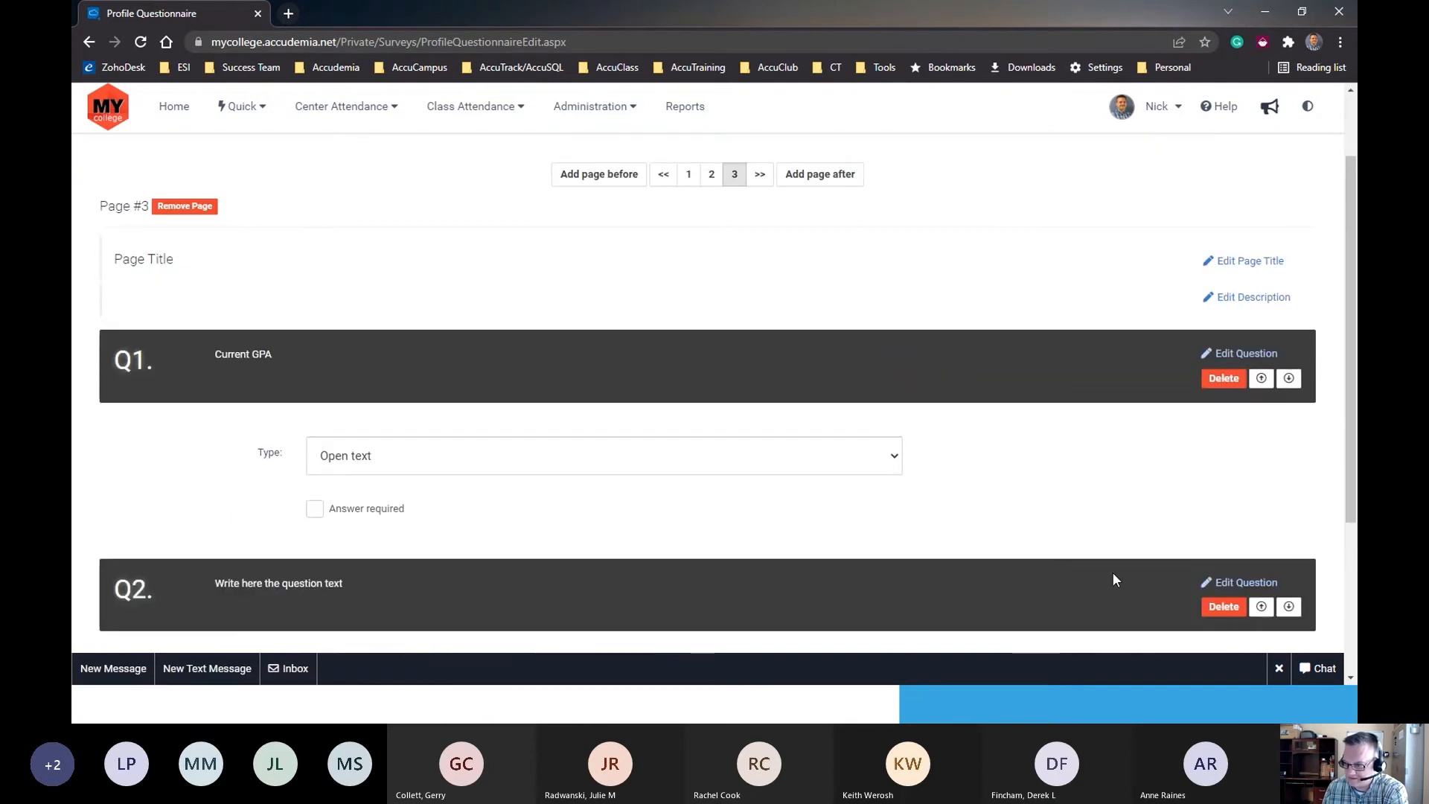
pyautogui.click(1209, 583)
pyautogui.scroll(-3, 418, 614)
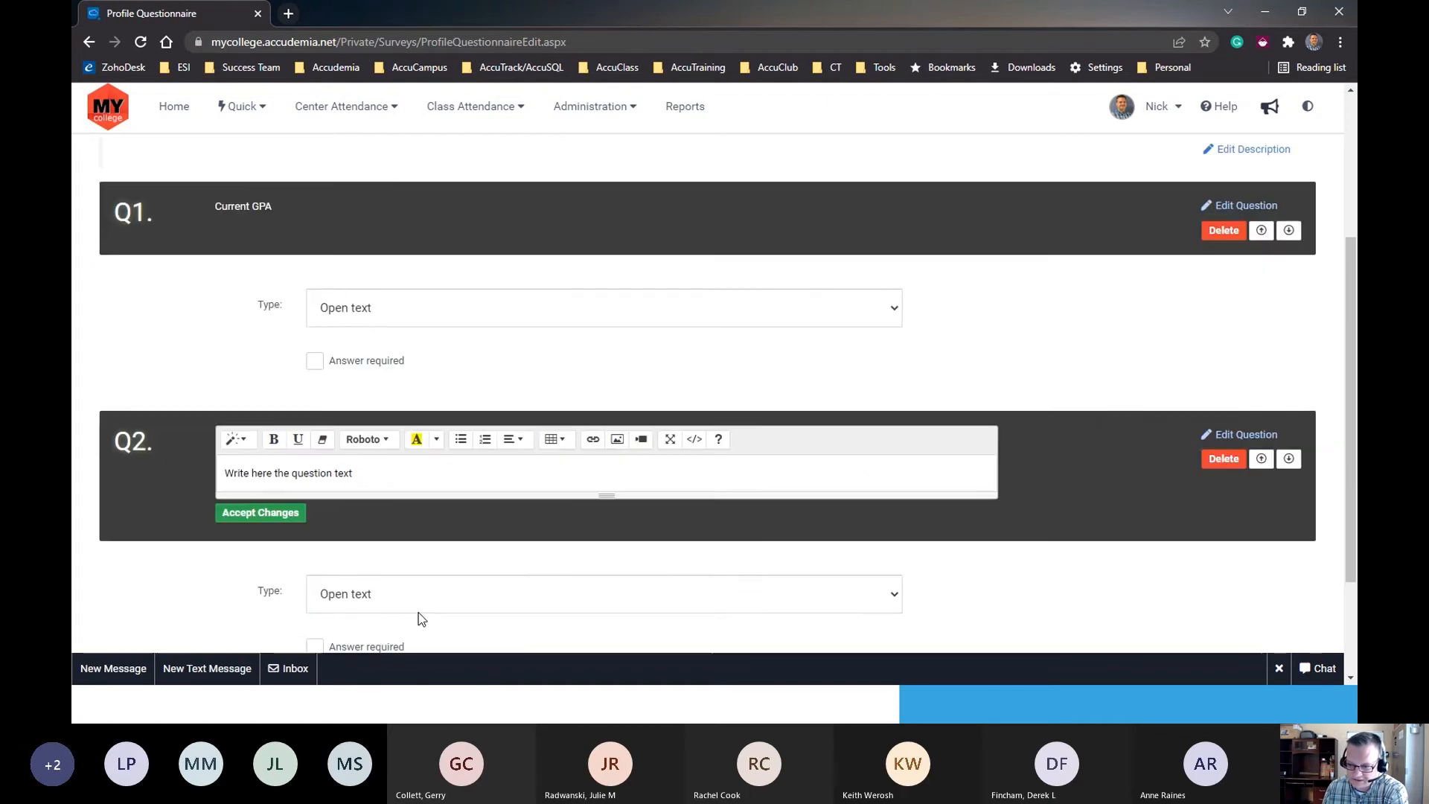
pyautogui.moveTo(370, 386); pyautogui.dragTo(162, 387)
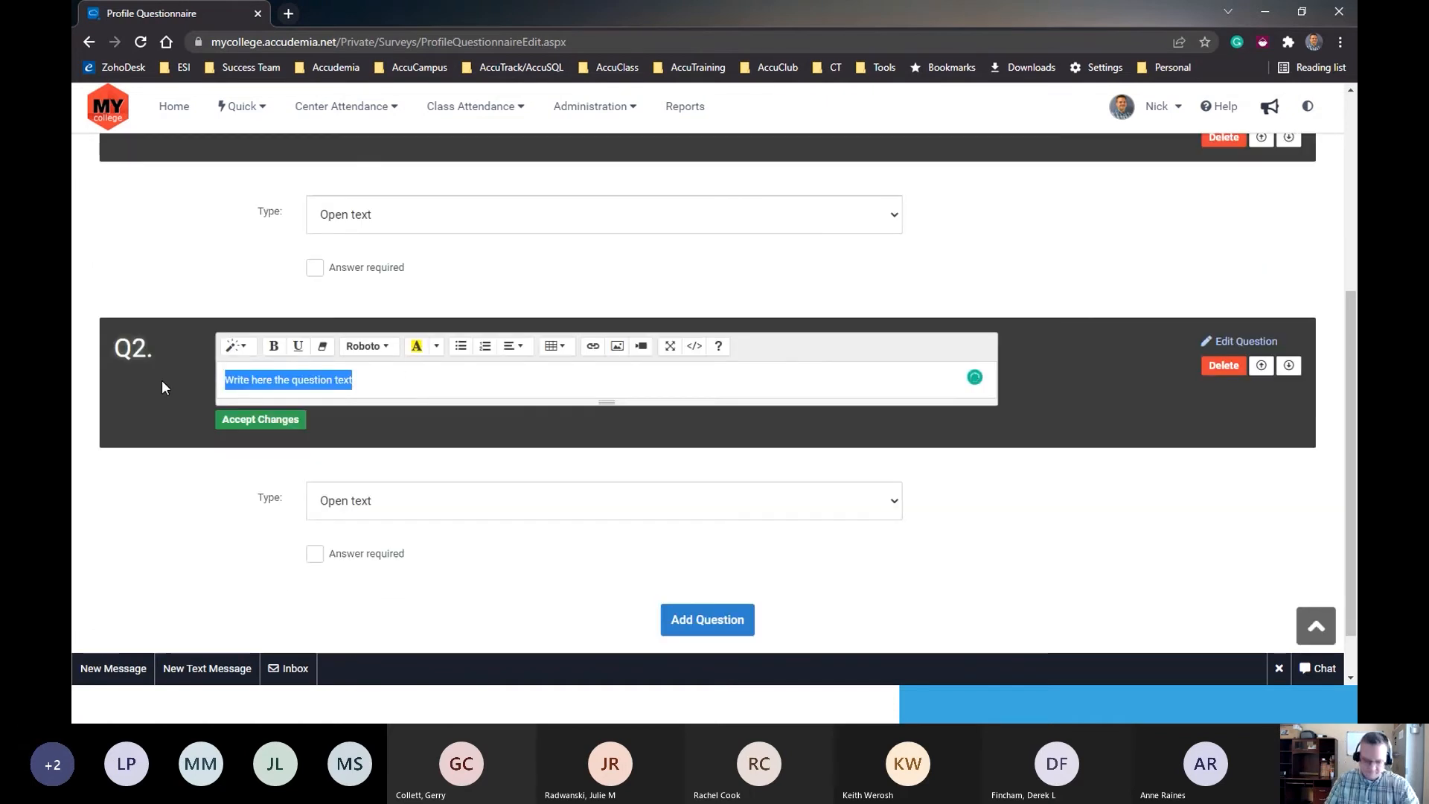
pyautogui.write('Ma')
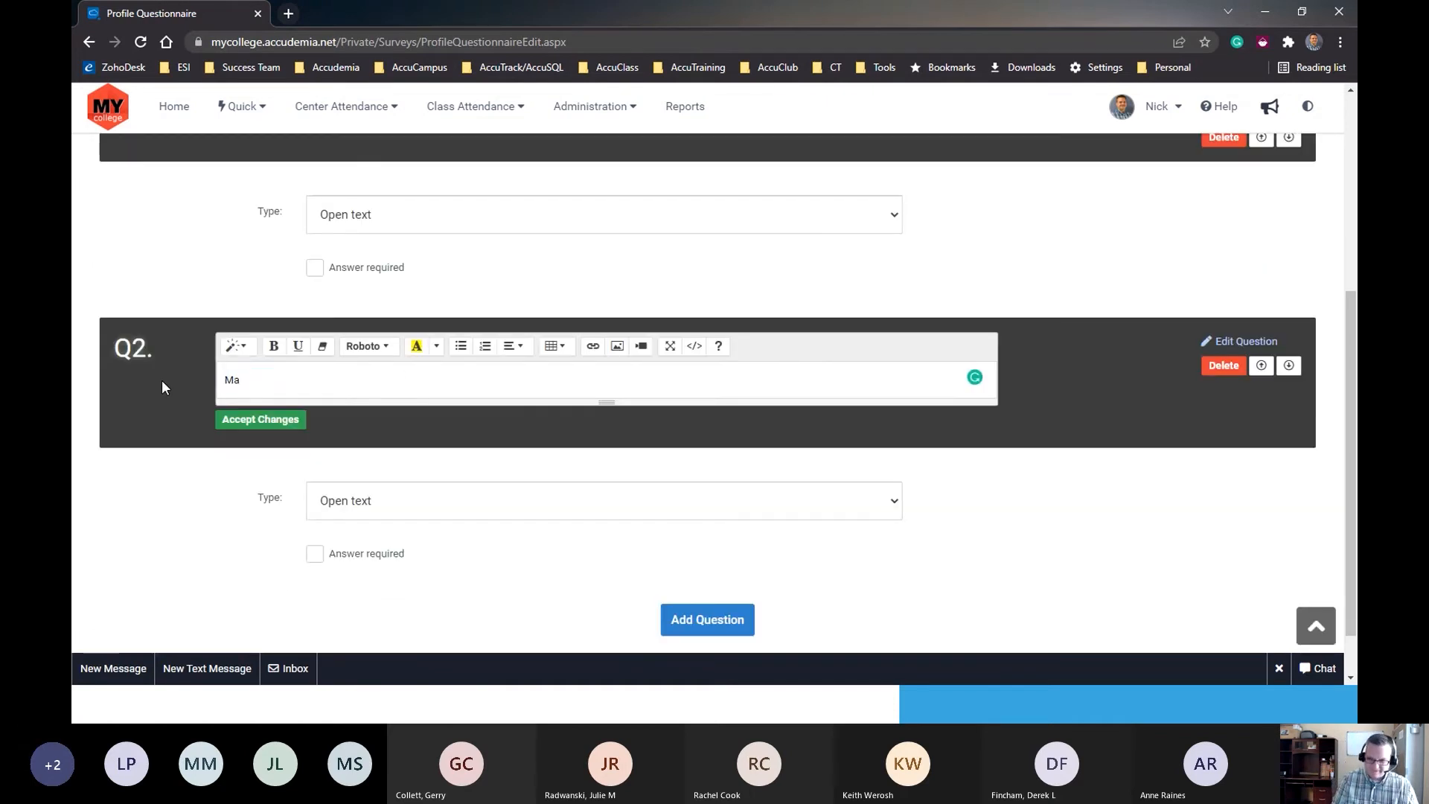
pyautogui.write('jor')
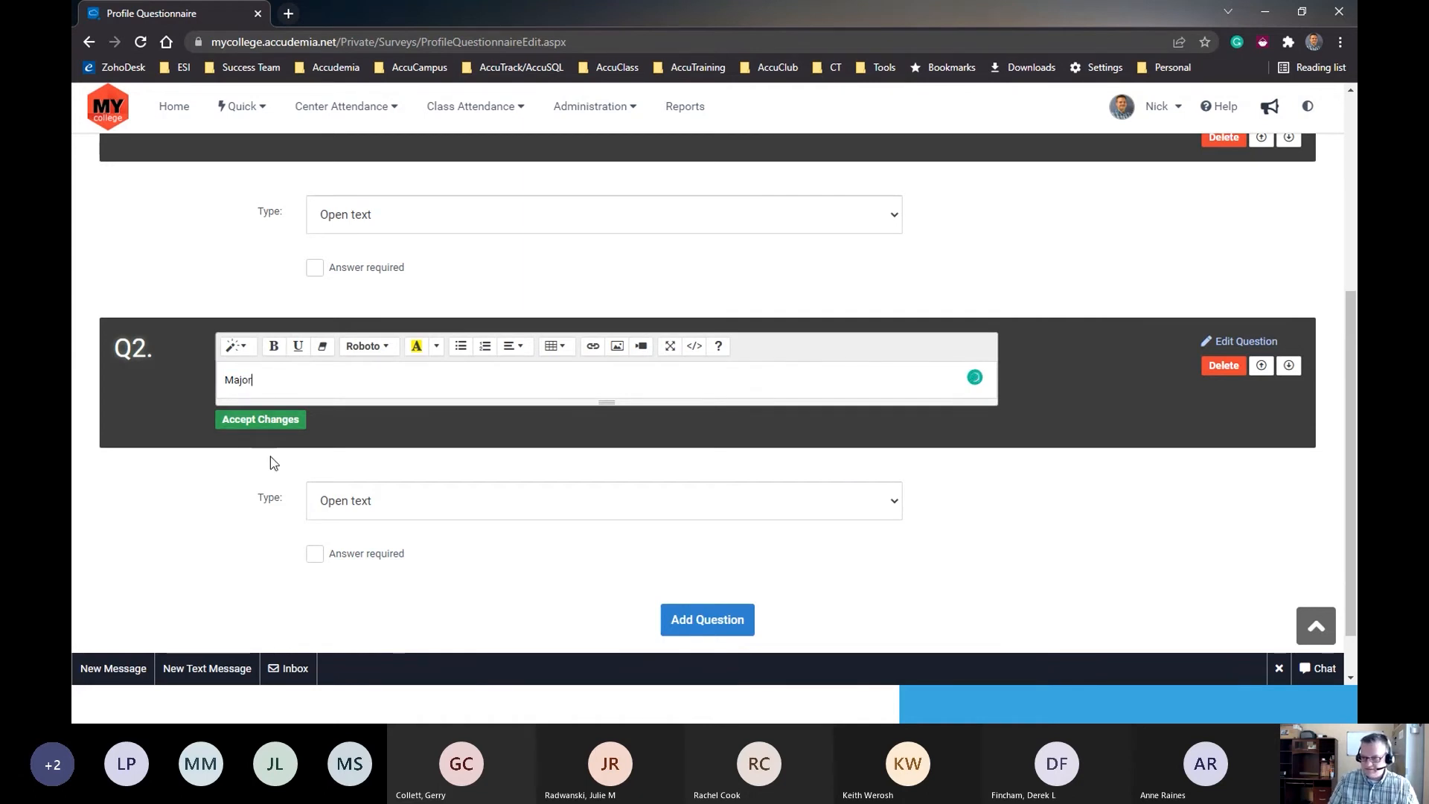
pyautogui.scroll(2, 297, 491)
pyautogui.scroll(-1, 283, 514)
pyautogui.click(261, 500)
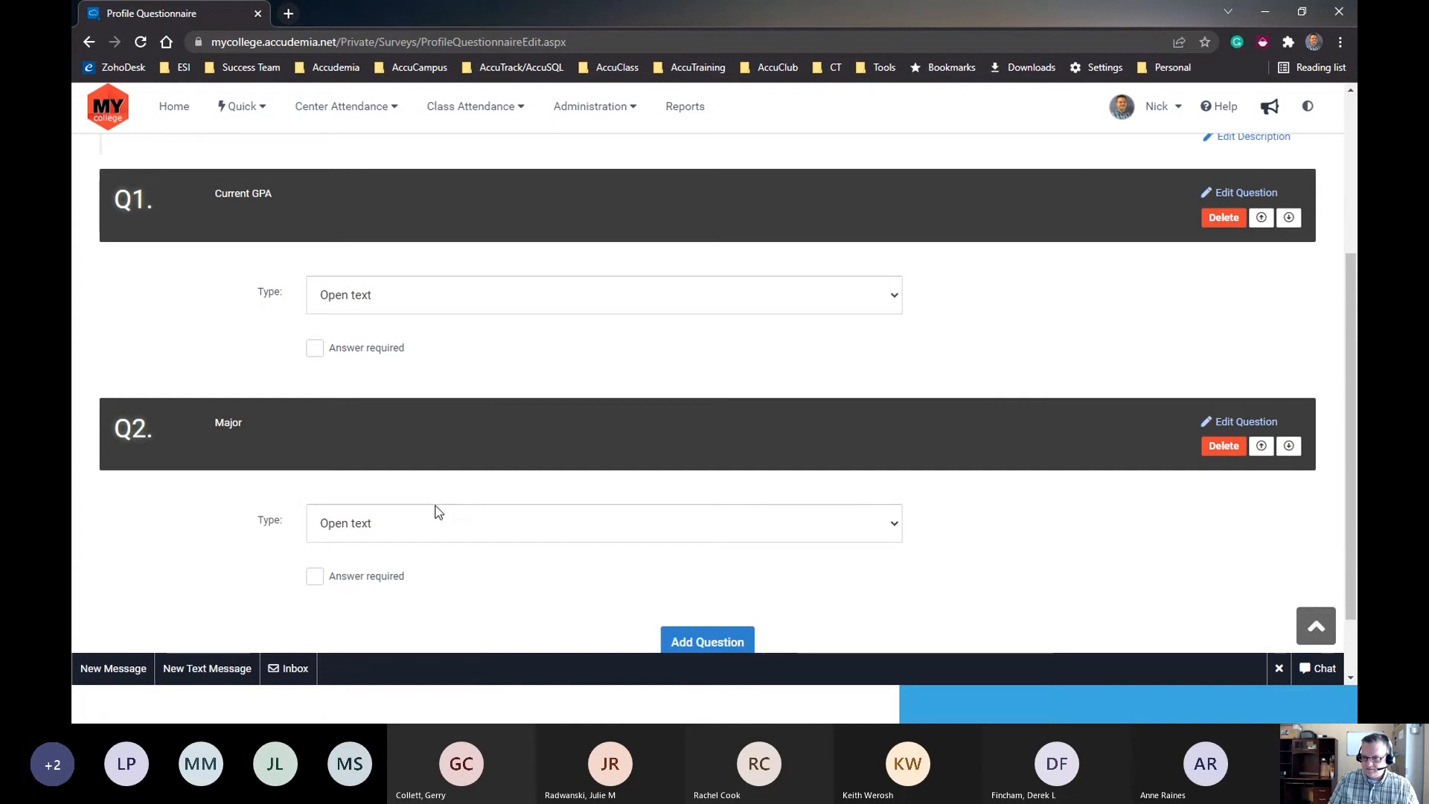
# Review the two open-text questions on page 3 and save the questionnaire changes.
pyautogui.scroll(-1, 402, 497)
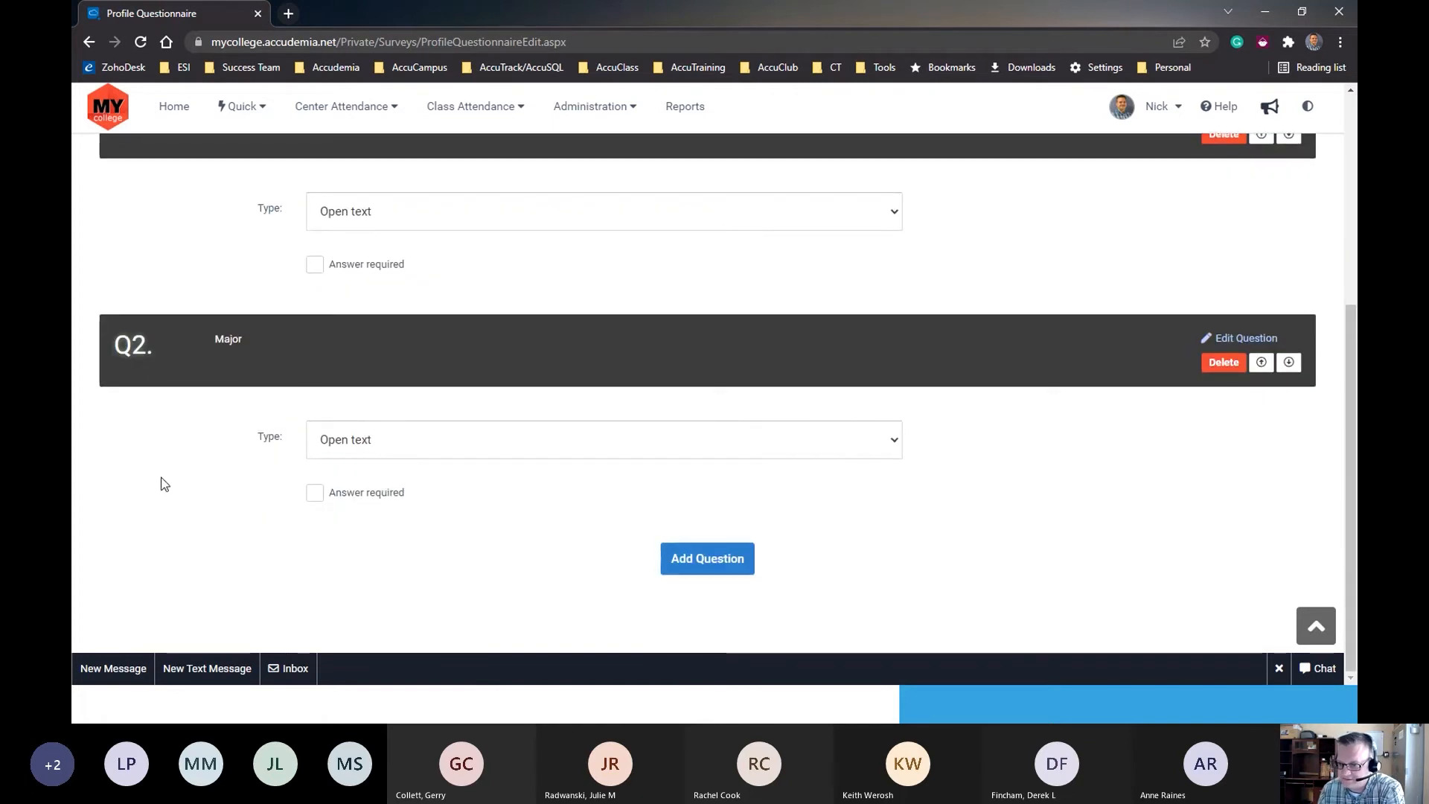
pyautogui.scroll(4, 271, 528)
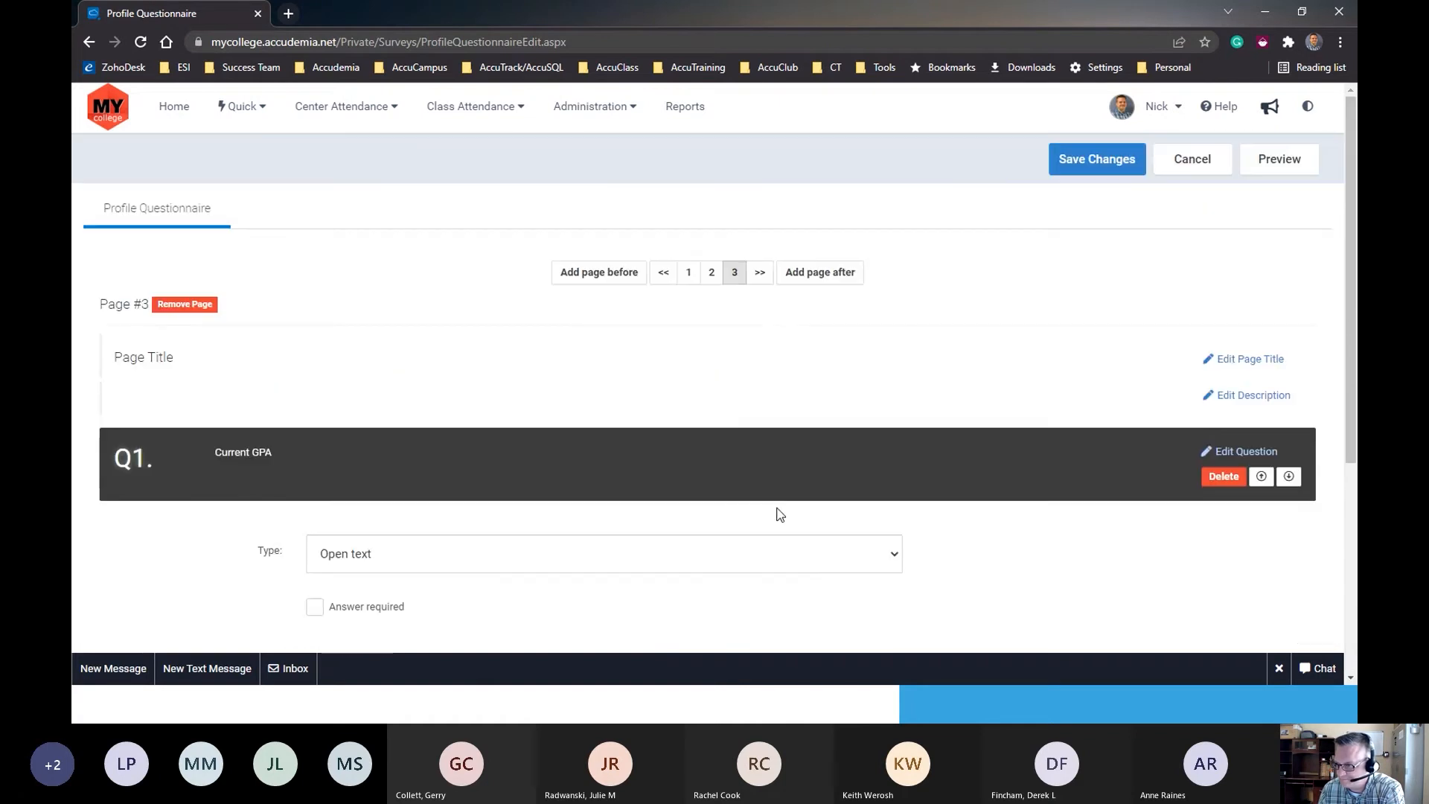
pyautogui.scroll(-4, 744, 469)
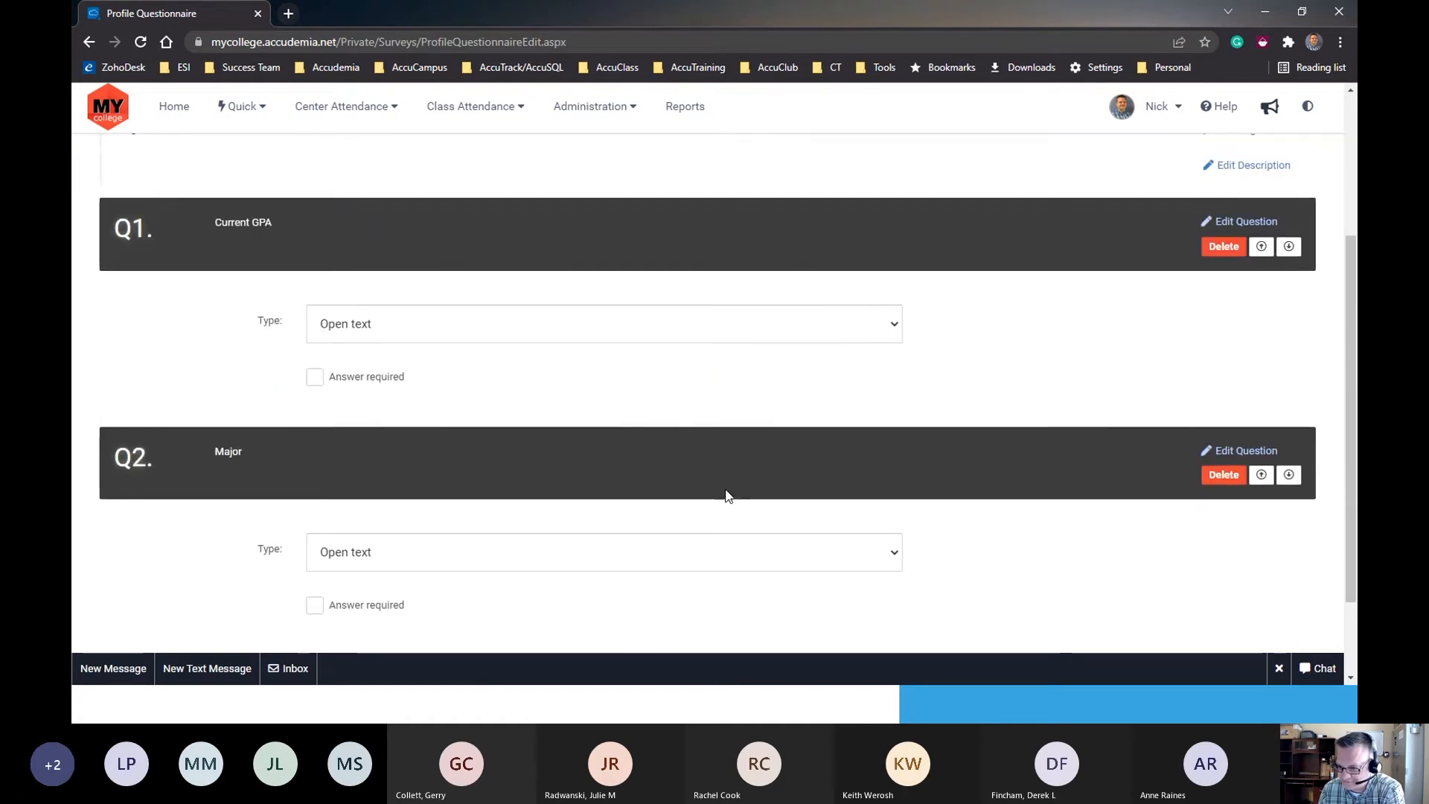
pyautogui.scroll(4, 200, 423)
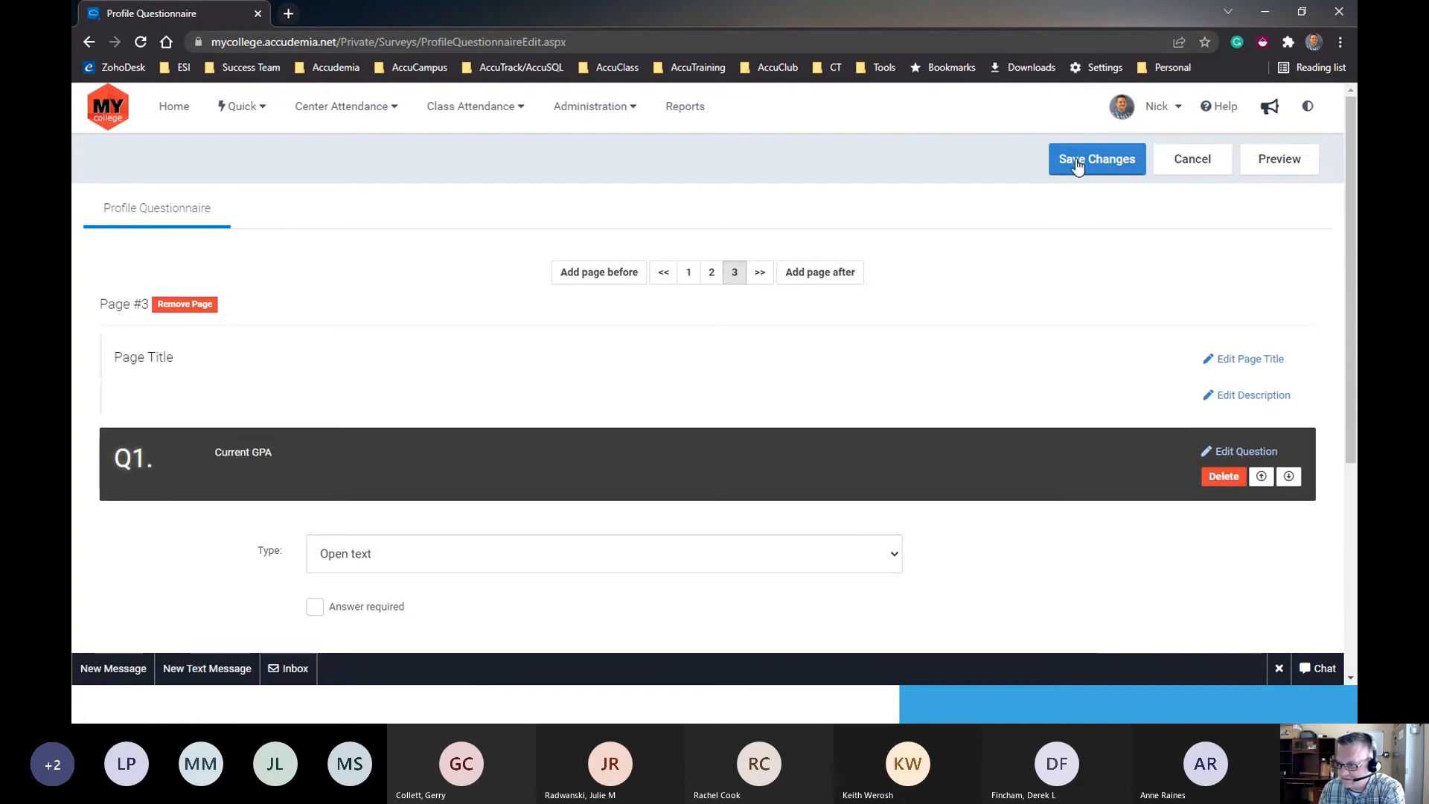
pyautogui.click(1076, 163)
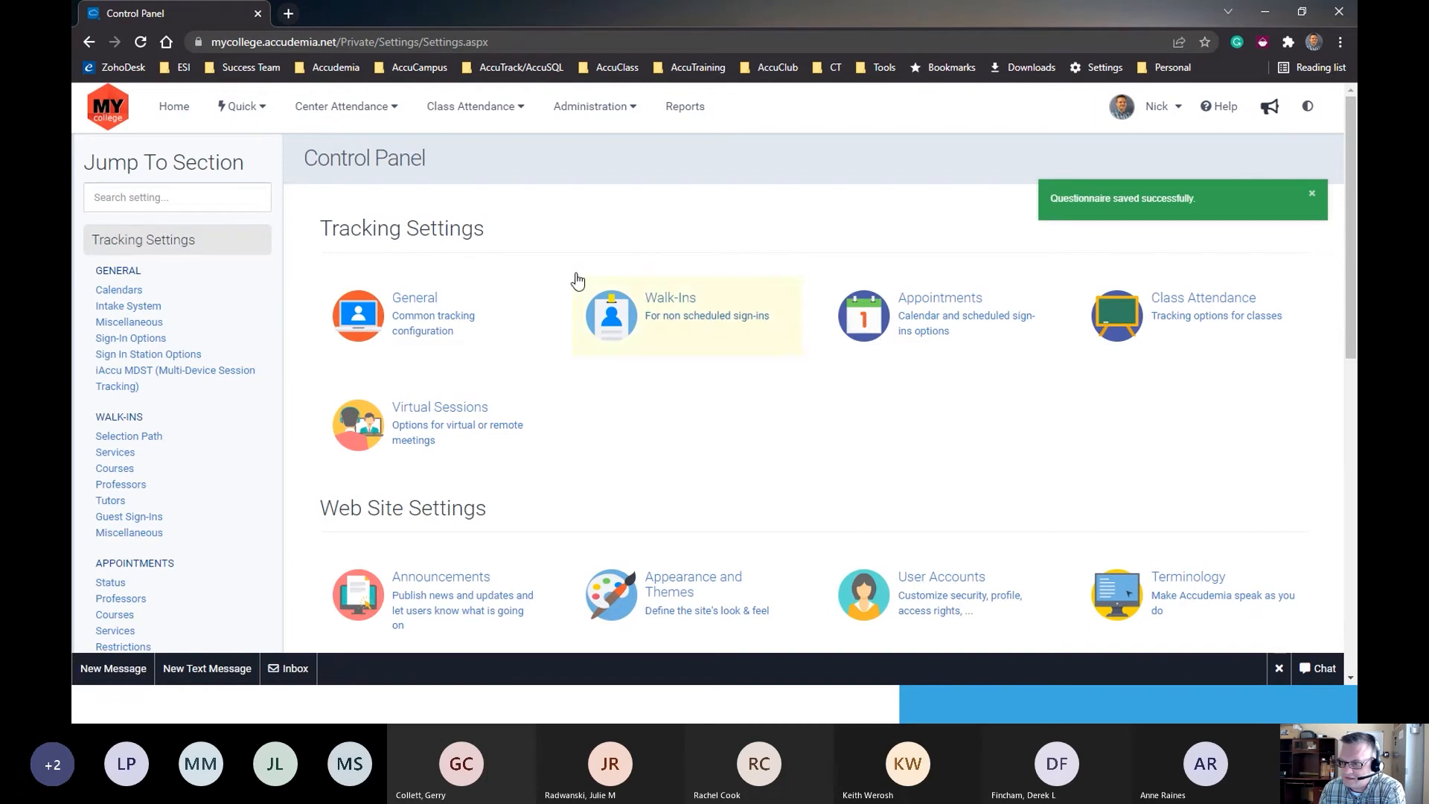
# Open the first listed student's account from User Accounts and display its profile demographics.
pyautogui.click(596, 108)
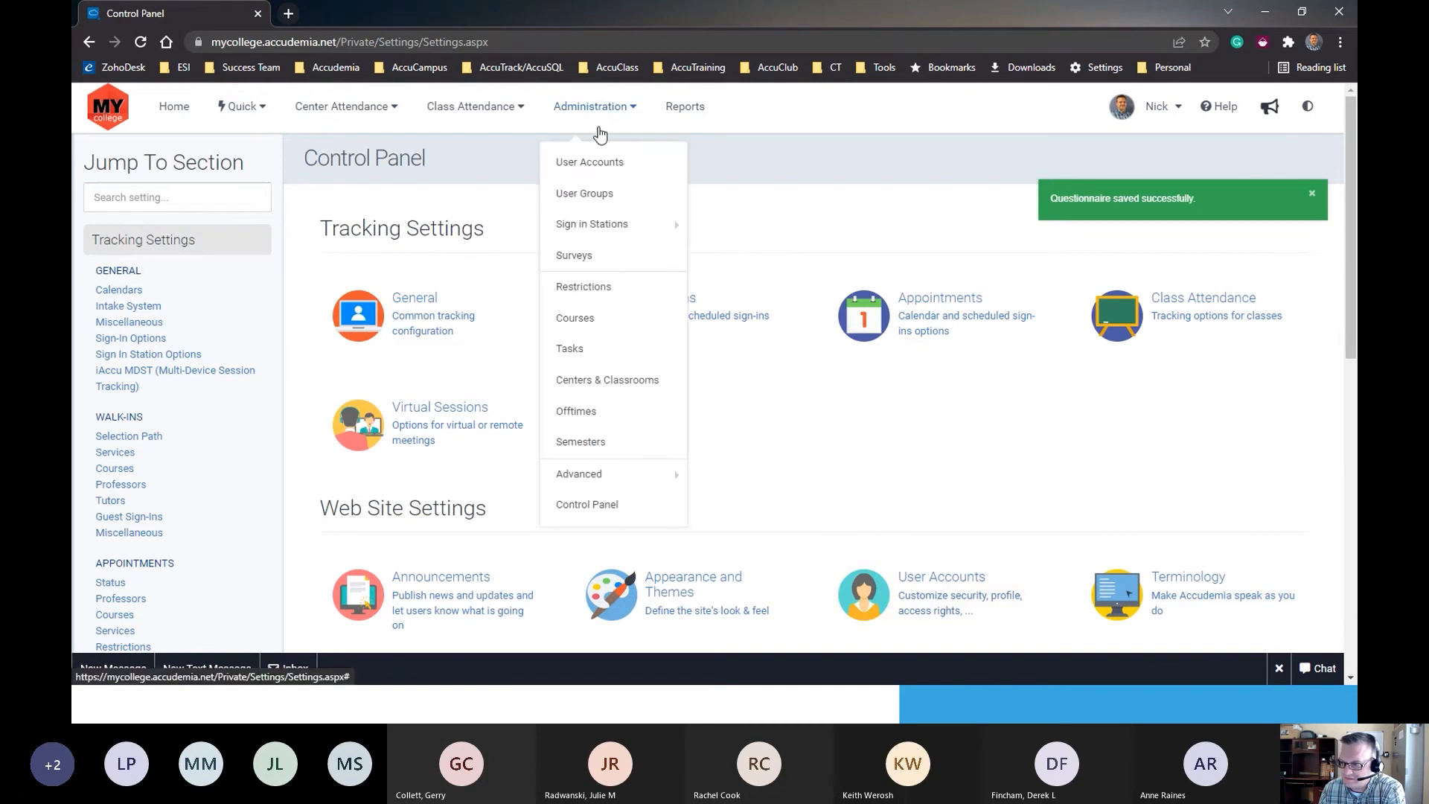
pyautogui.click(587, 157)
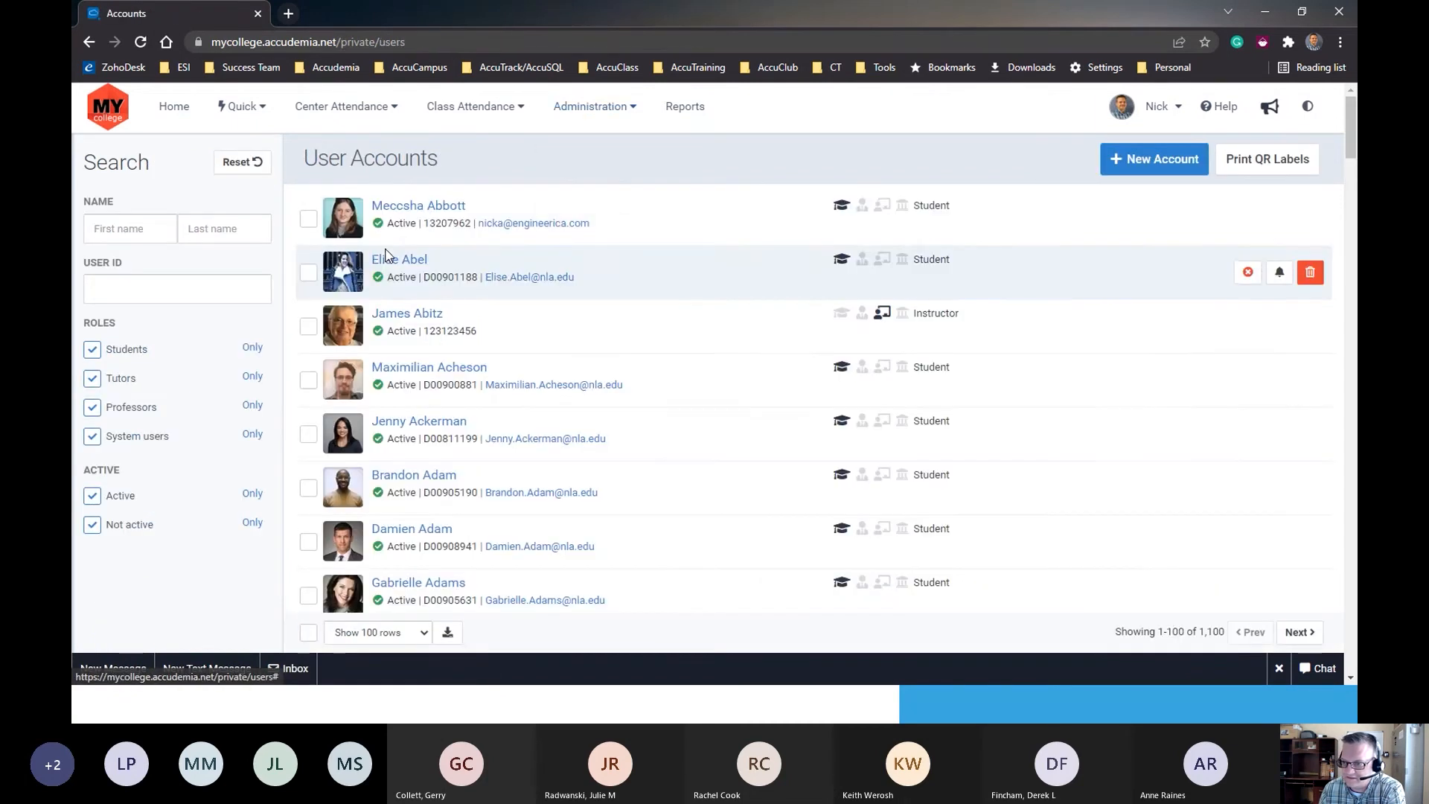
pyautogui.click(405, 209)
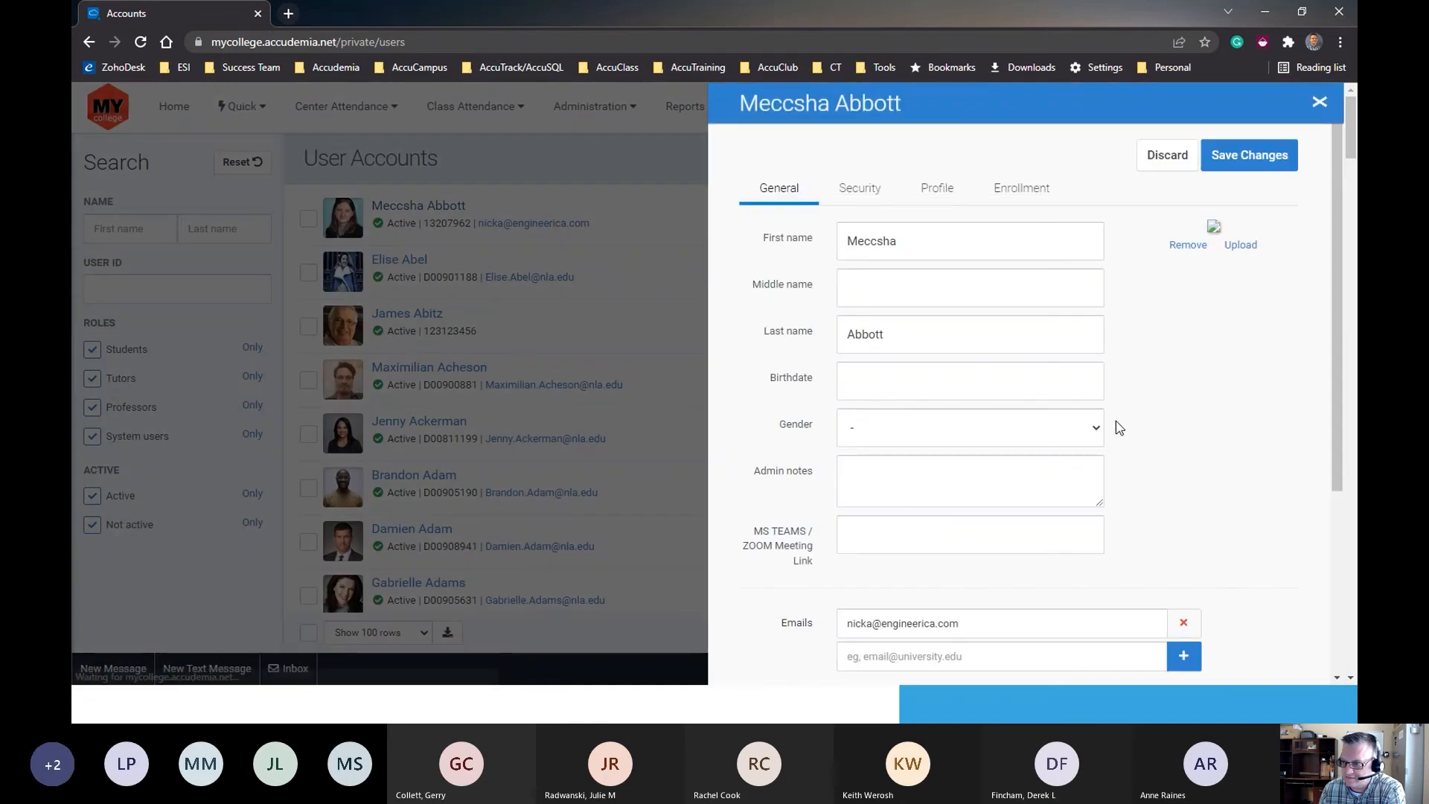
pyautogui.click(937, 190)
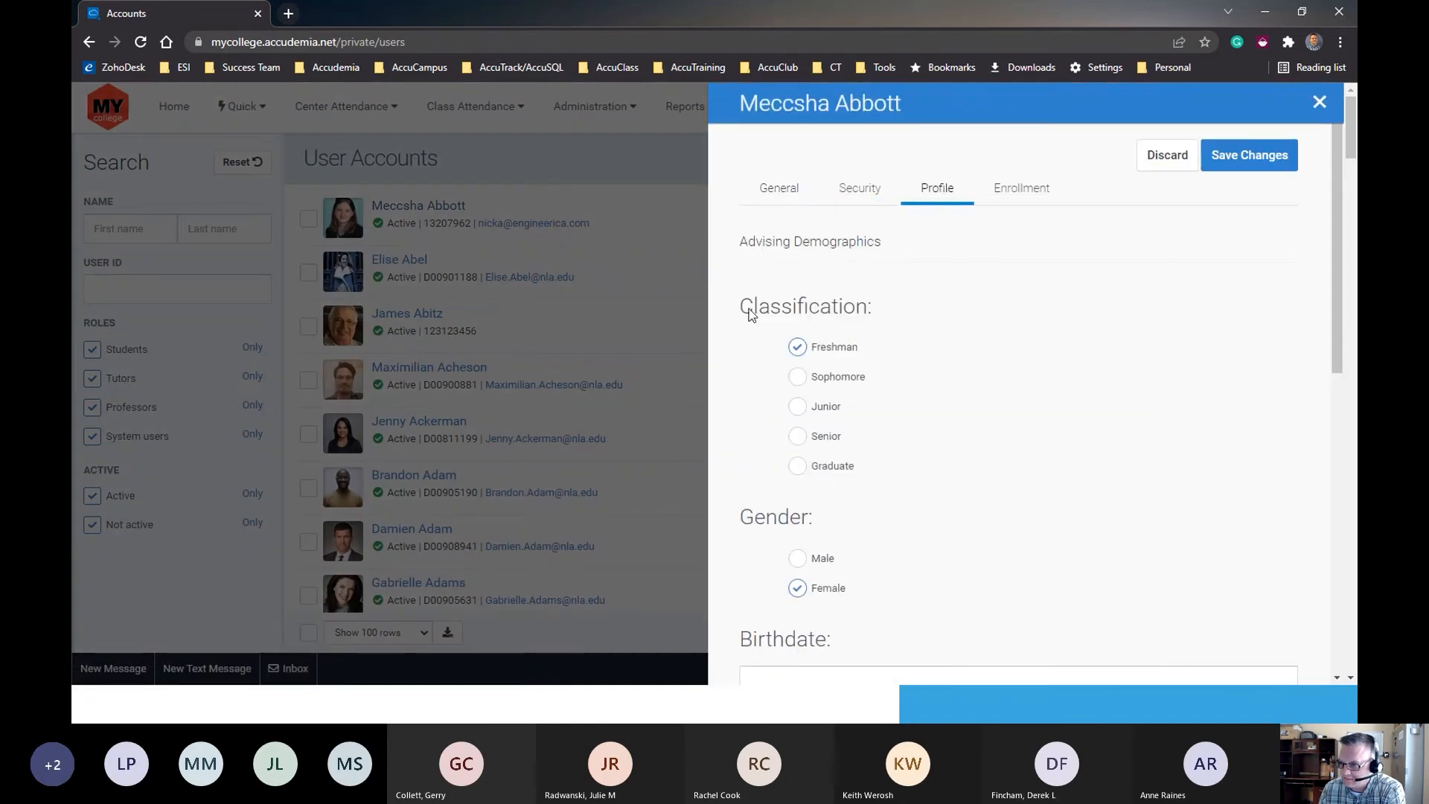
# Examine the Advising Demographics and Tutoring Center Demographics sections in the student's profile.
pyautogui.moveTo(739, 242); pyautogui.dragTo(960, 247)
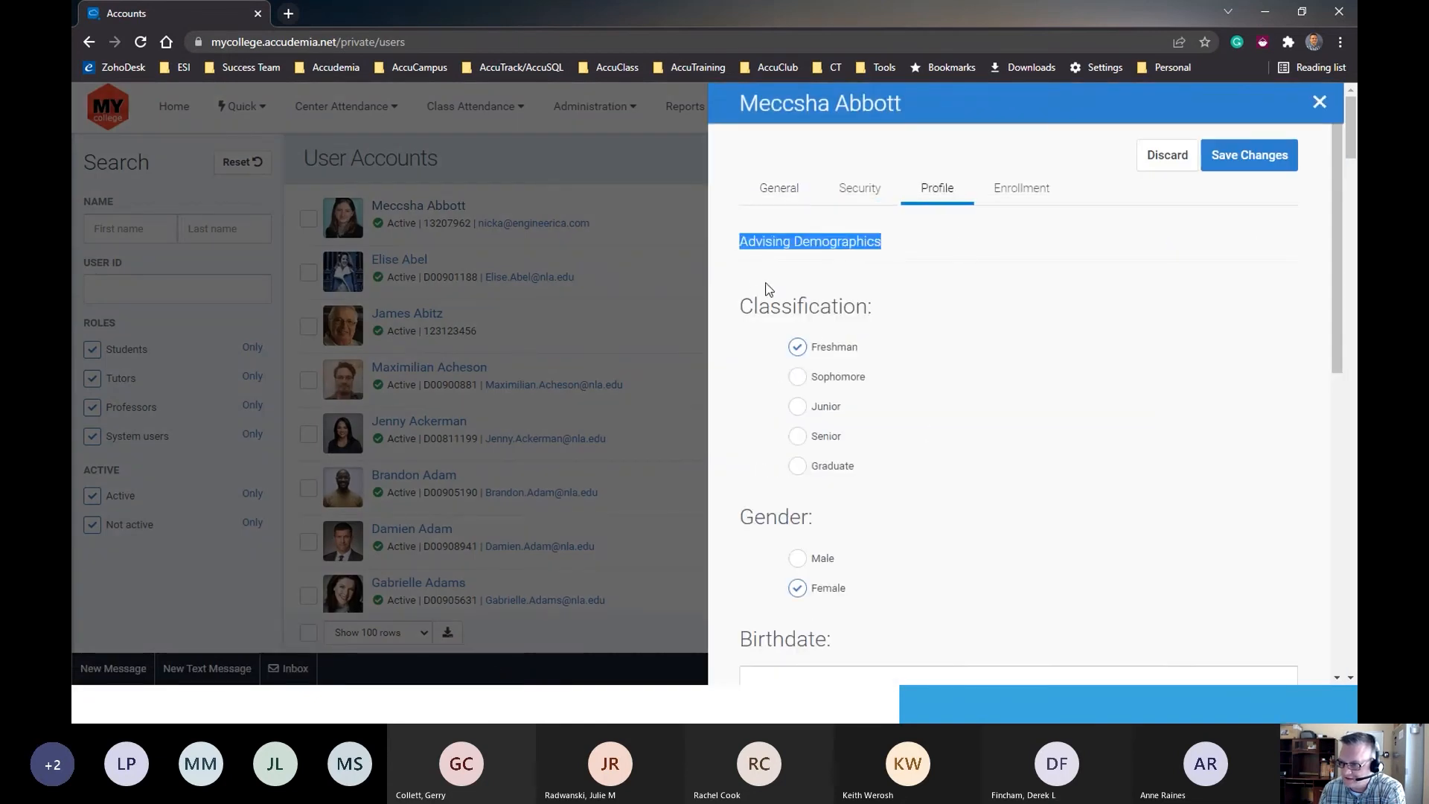
pyautogui.scroll(-6, 784, 451)
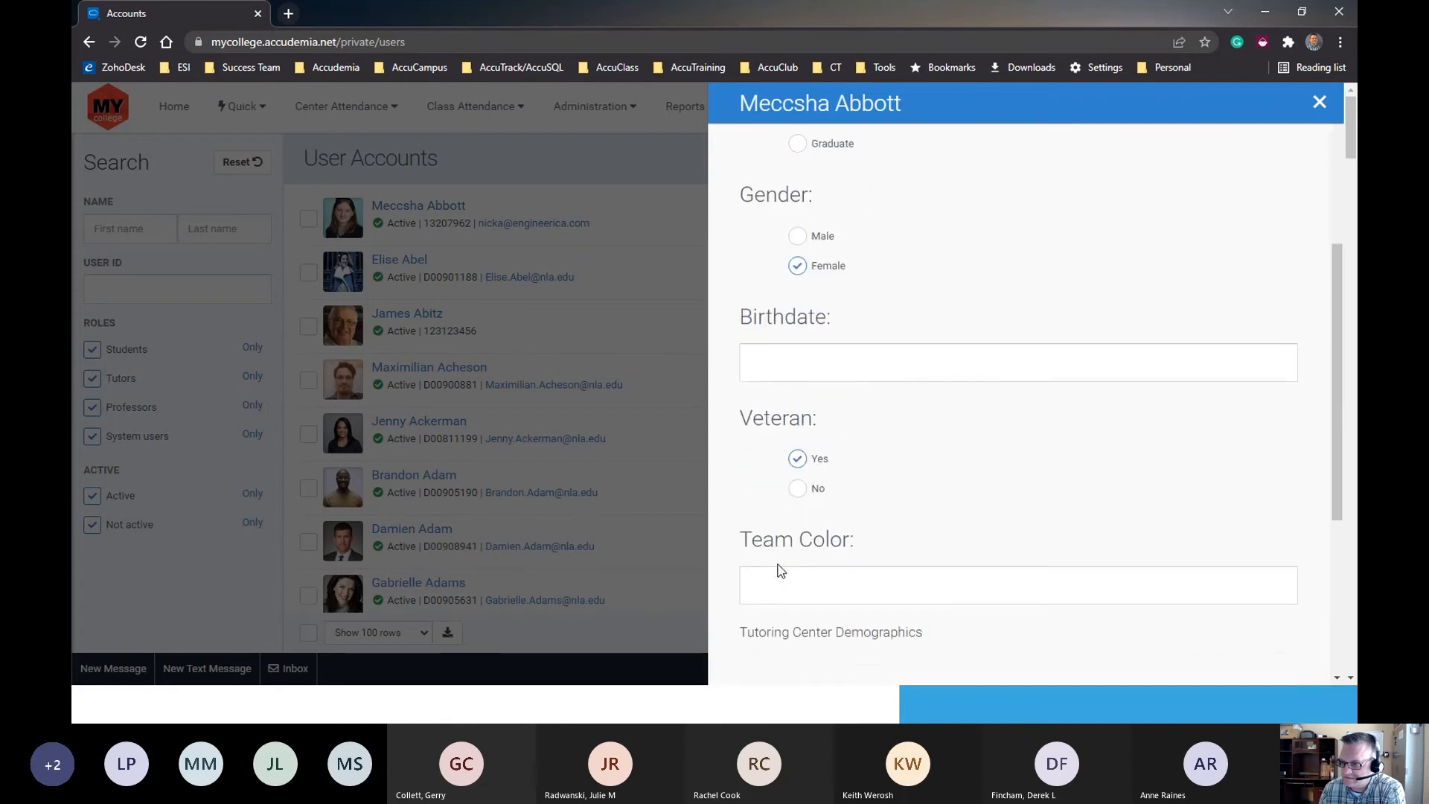
pyautogui.scroll(6, 779, 570)
pyautogui.click(762, 261)
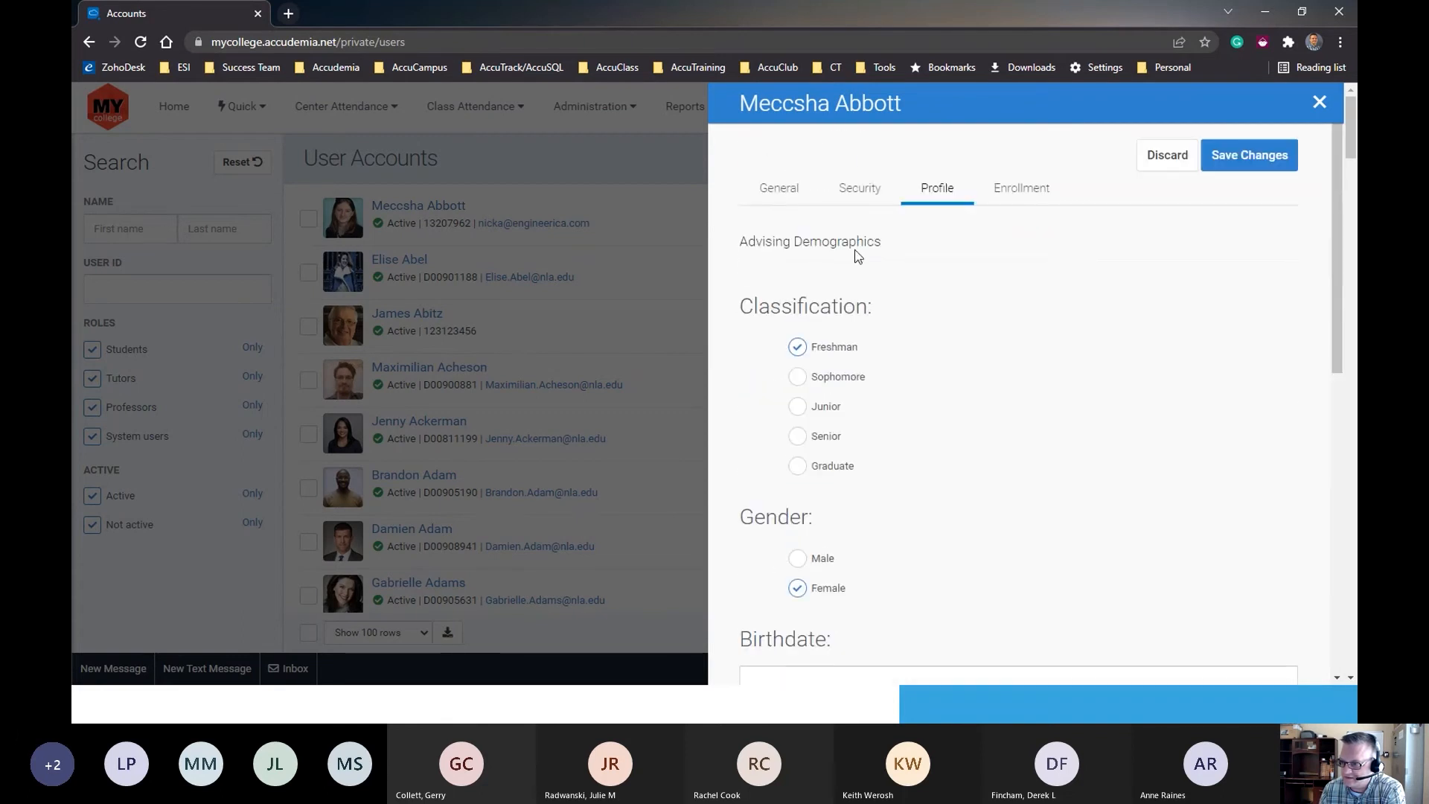
pyautogui.scroll(-6, 772, 356)
pyautogui.moveTo(739, 472); pyautogui.dragTo(923, 490)
pyautogui.scroll(-5, 794, 520)
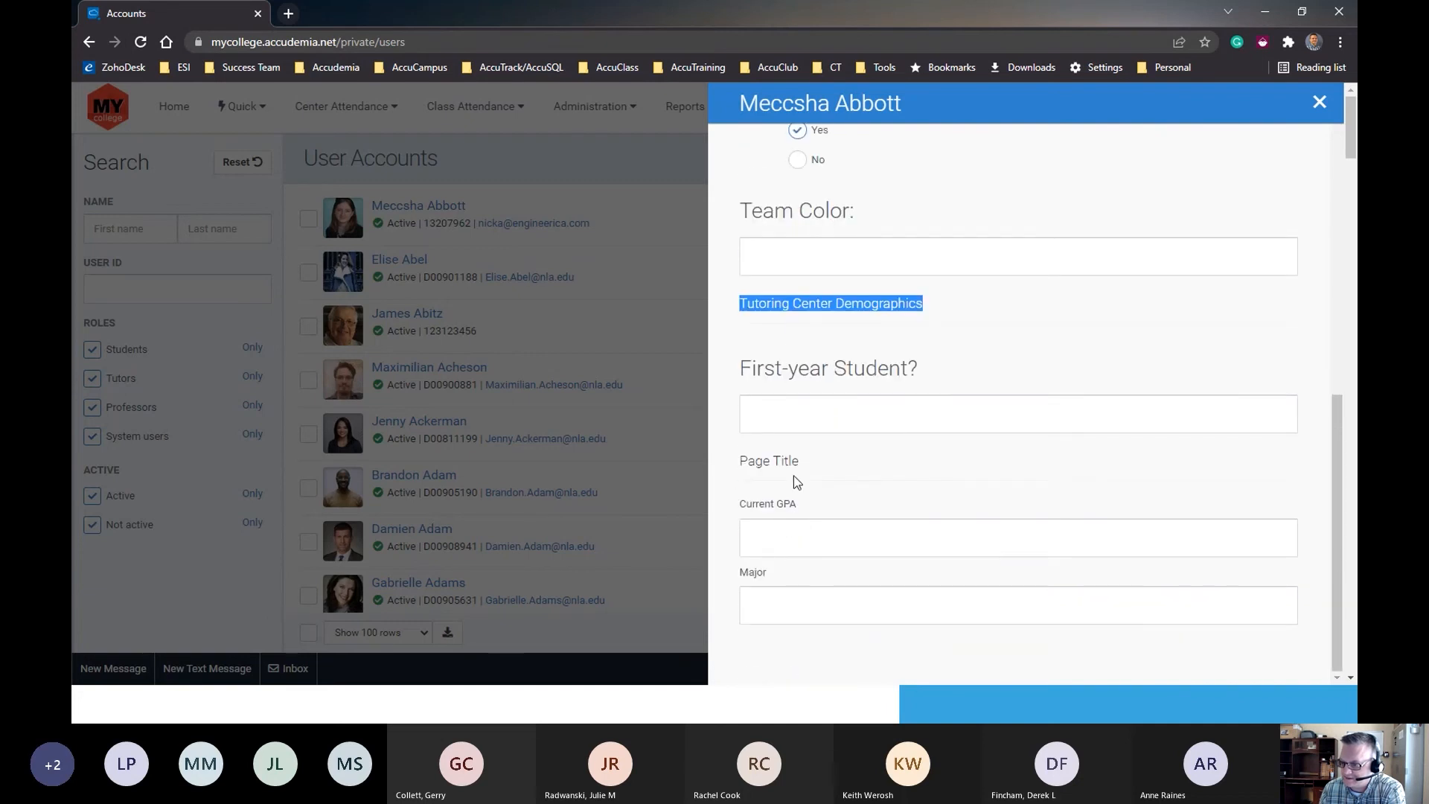
pyautogui.scroll(-3, 793, 477)
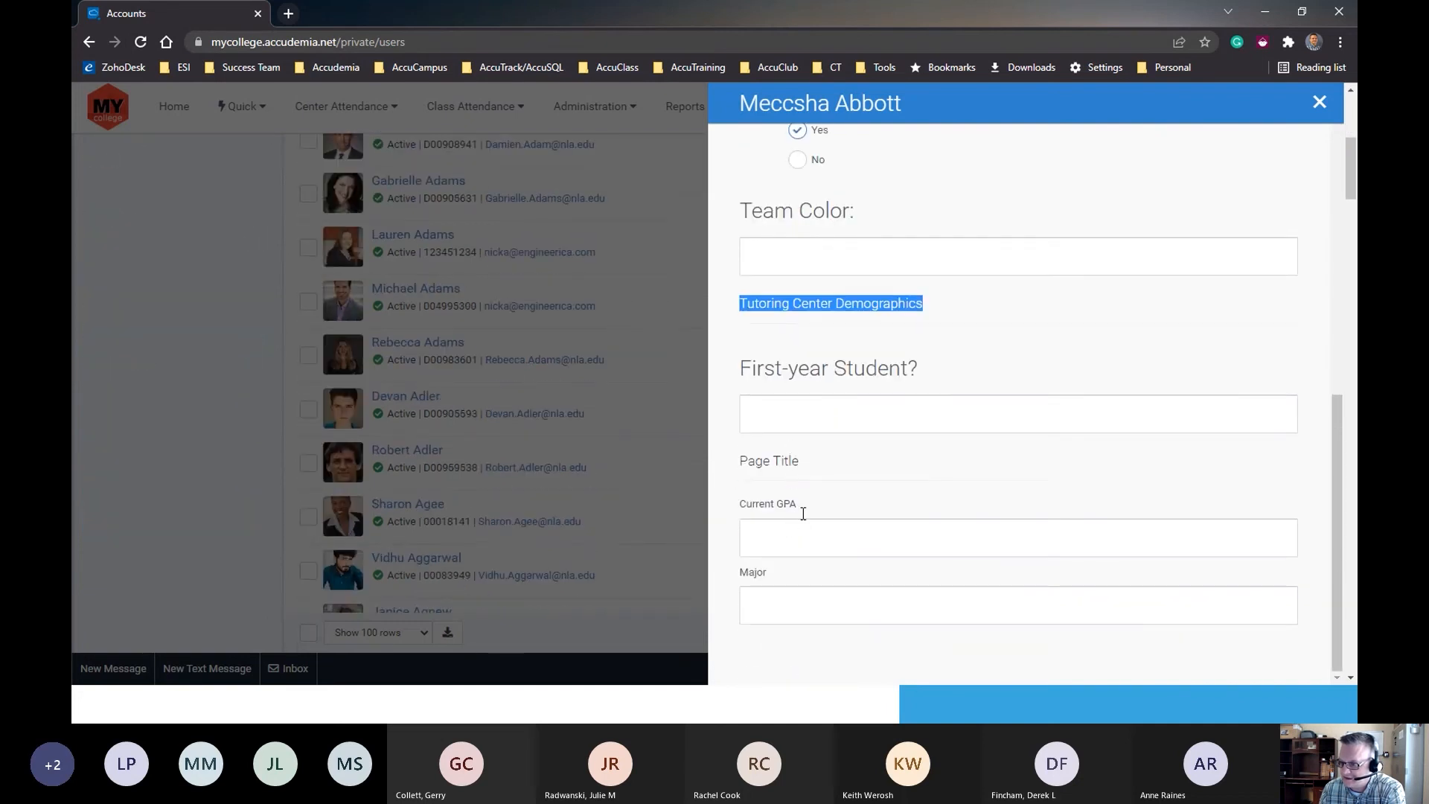
# Check the new page's title and its Current GPA and Major questions in the student's profile.
pyautogui.moveTo(737, 469); pyautogui.dragTo(845, 470)
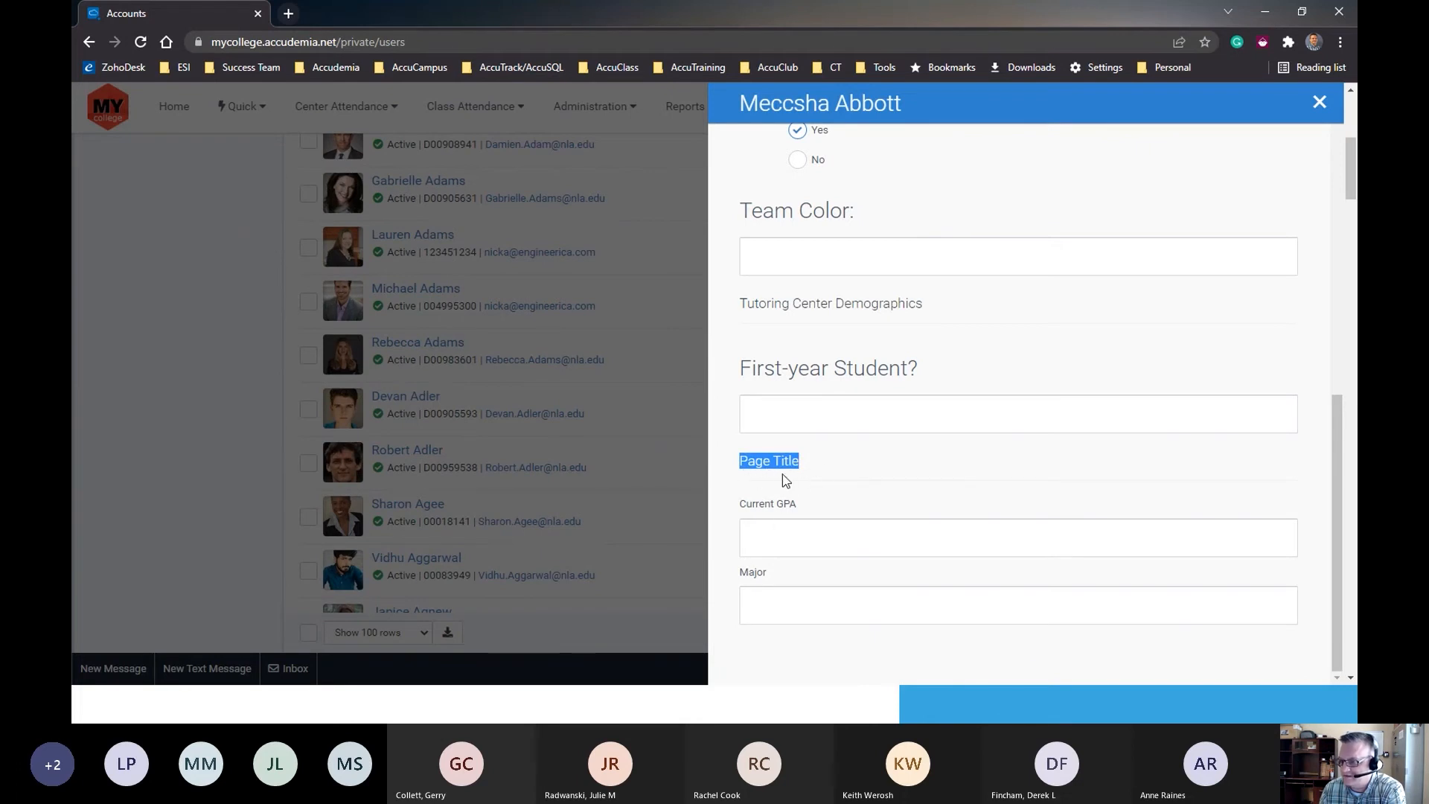
pyautogui.moveTo(737, 506); pyautogui.dragTo(838, 512)
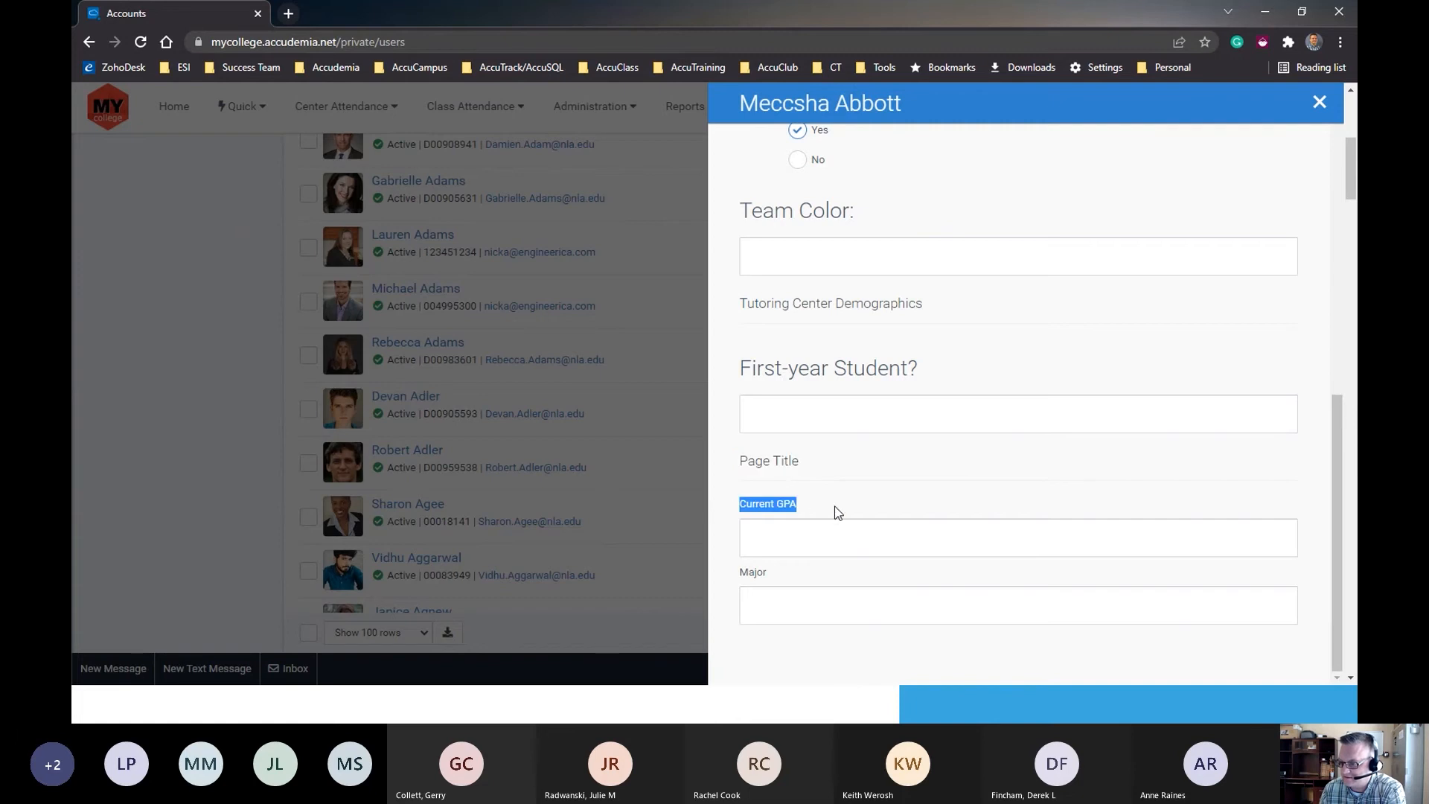
pyautogui.moveTo(738, 573); pyautogui.dragTo(776, 576)
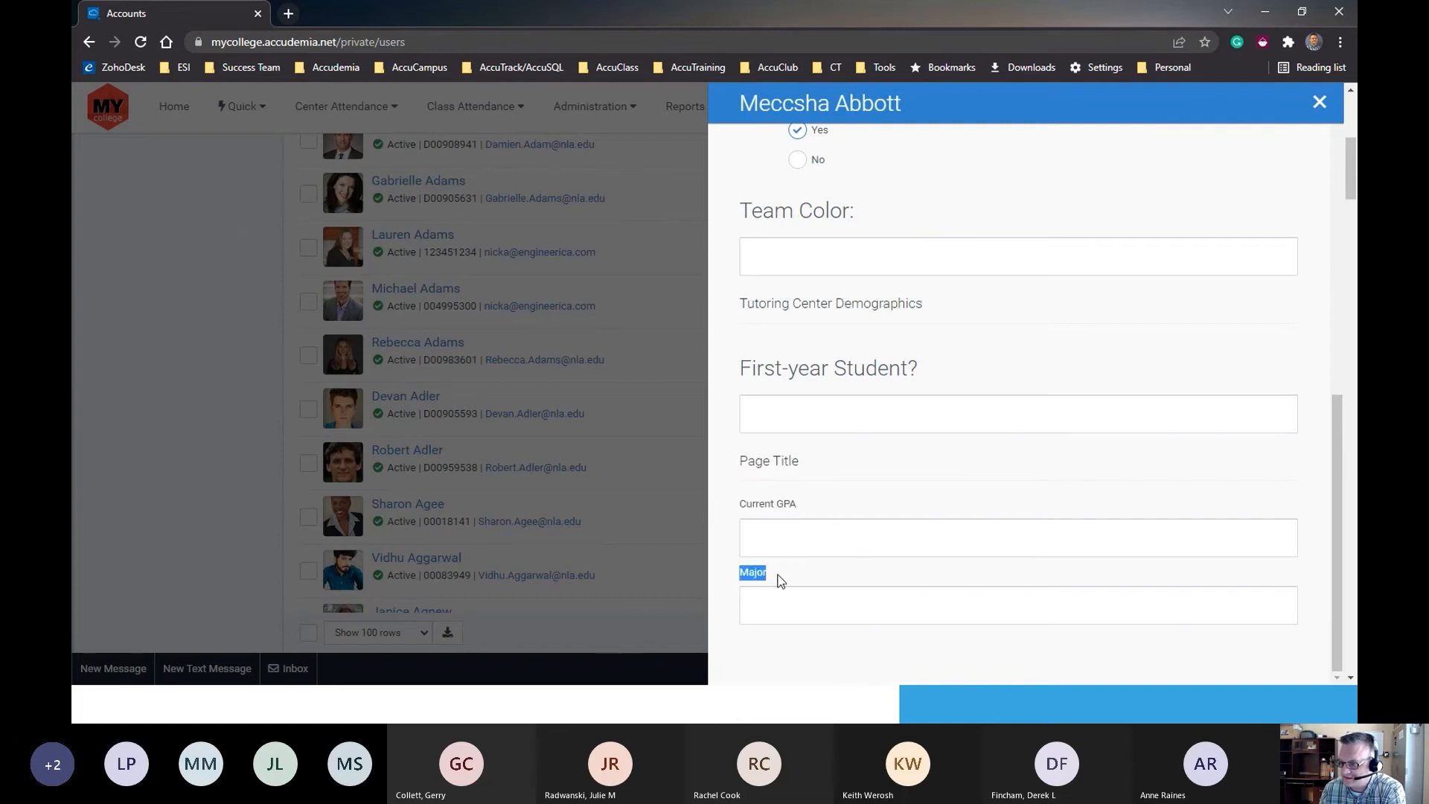
# Close the student's account and reopen the Profile Questionnaire for editing from the Control Panel's Web Site Settings.
pyautogui.click(91, 549)
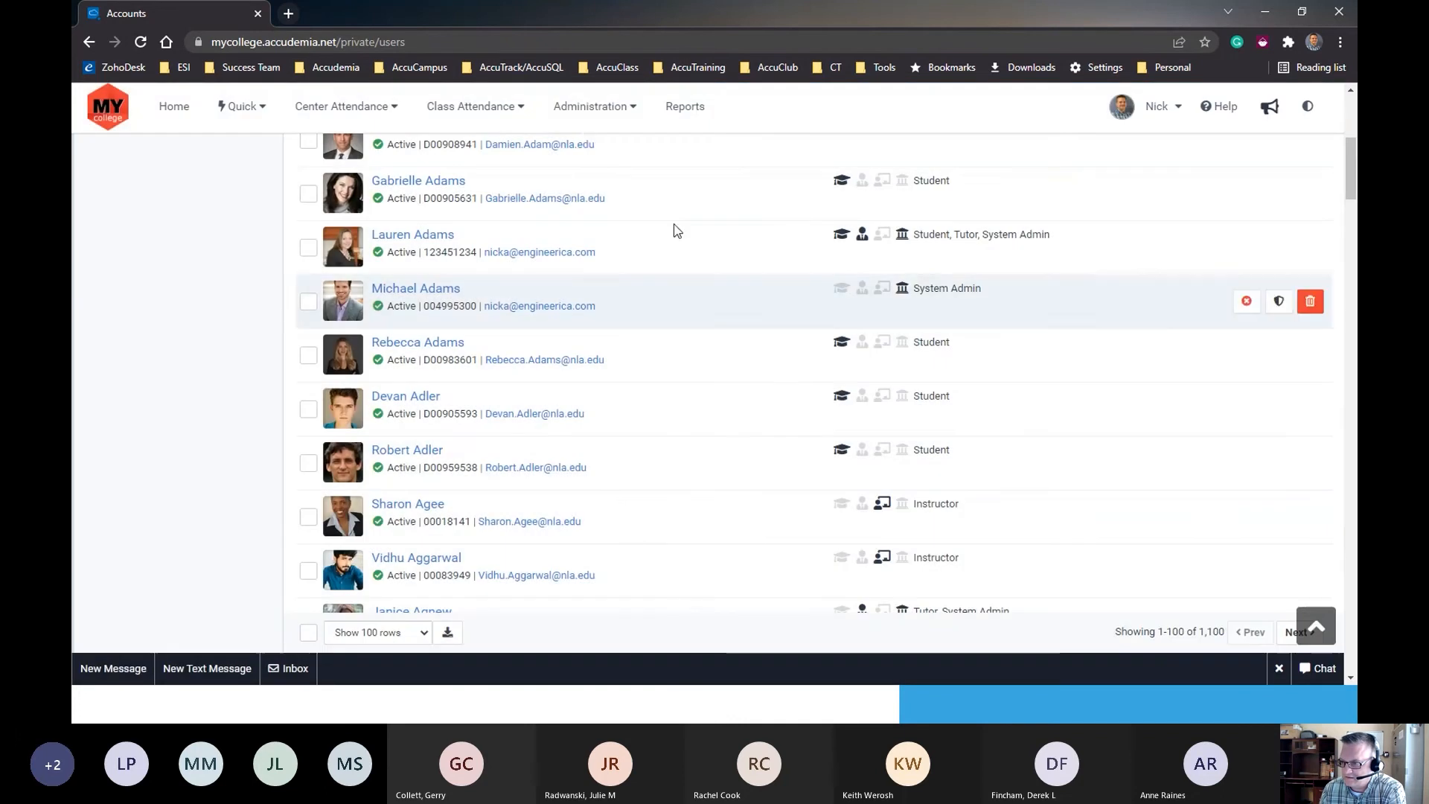
pyautogui.click(584, 113)
pyautogui.click(584, 517)
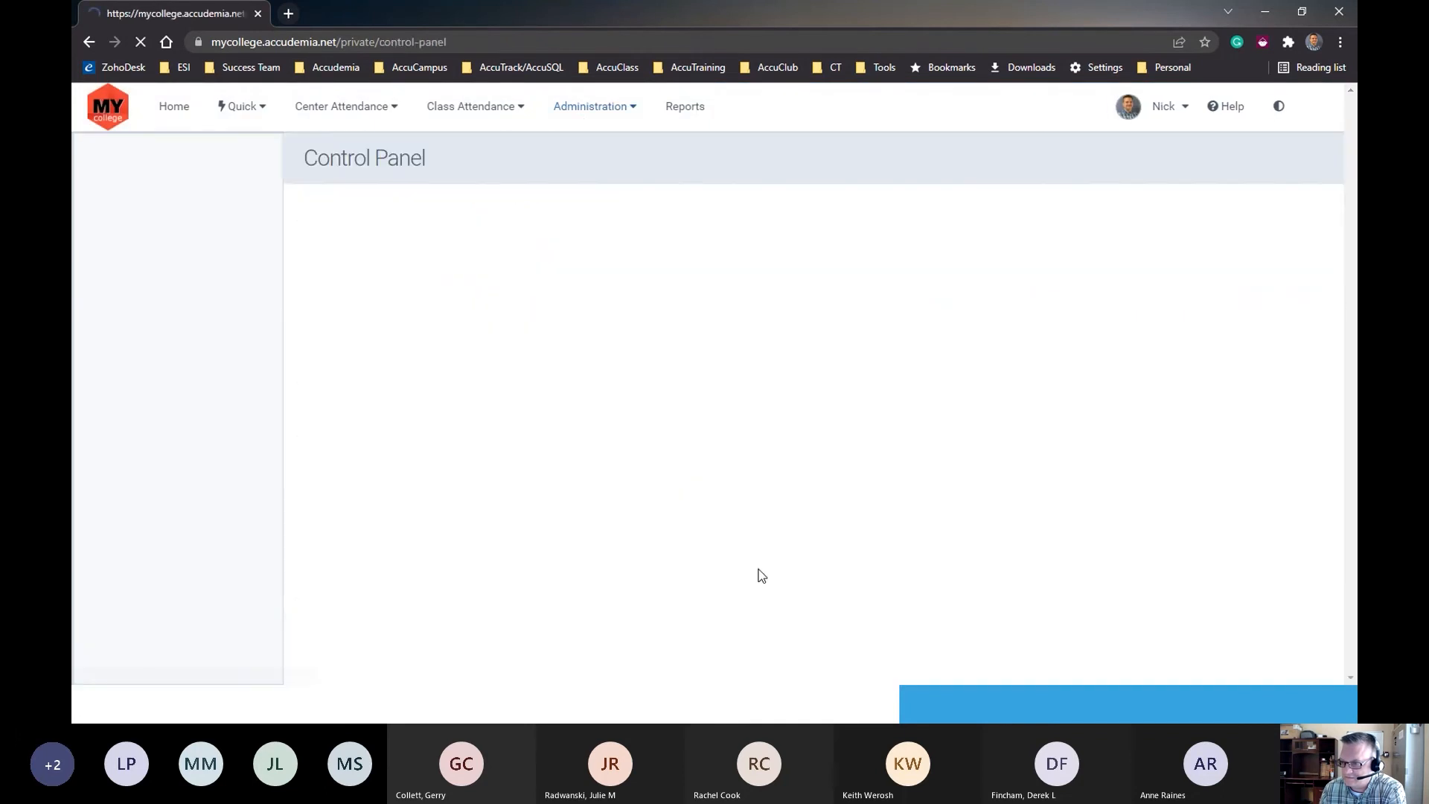
pyautogui.scroll(-2, 924, 580)
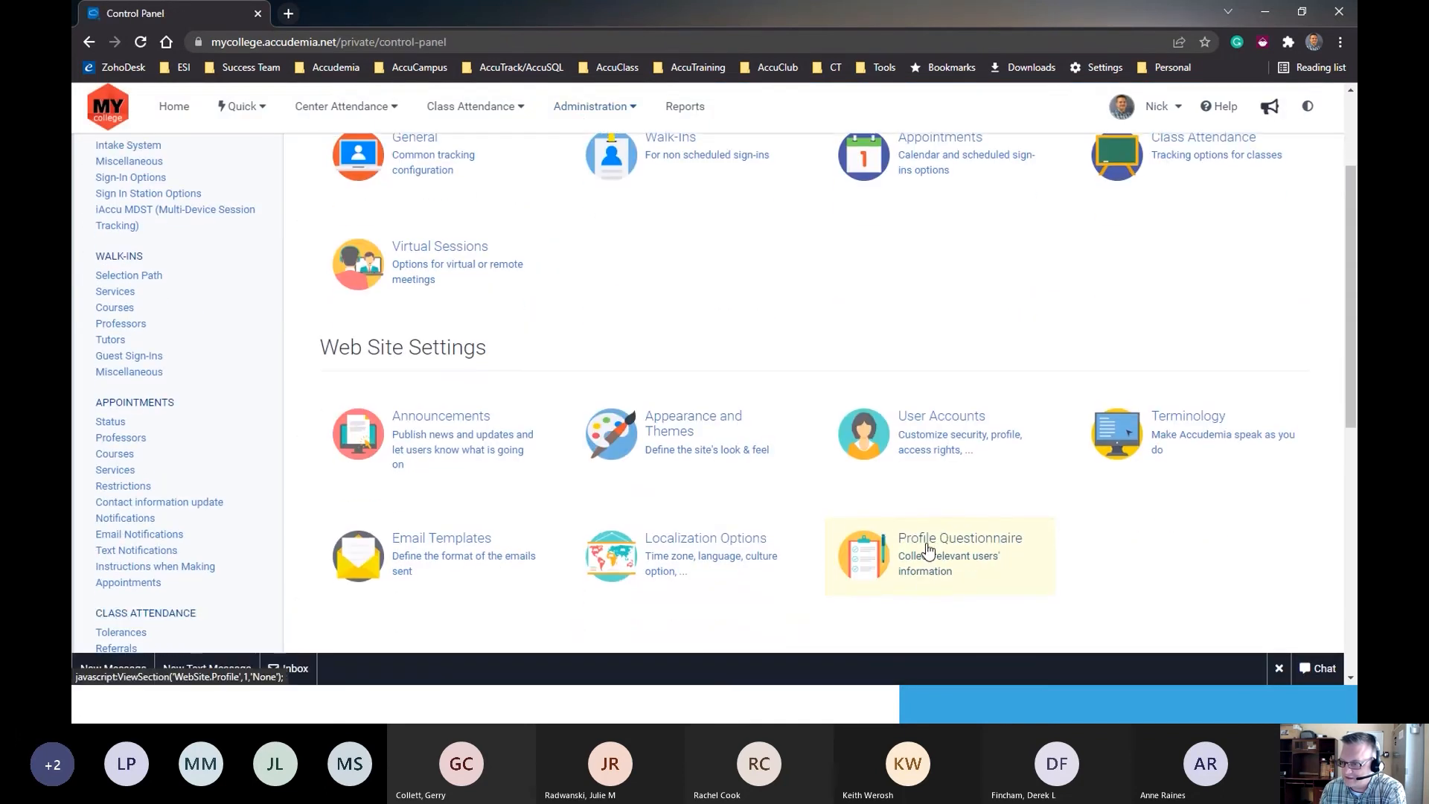
pyautogui.click(926, 551)
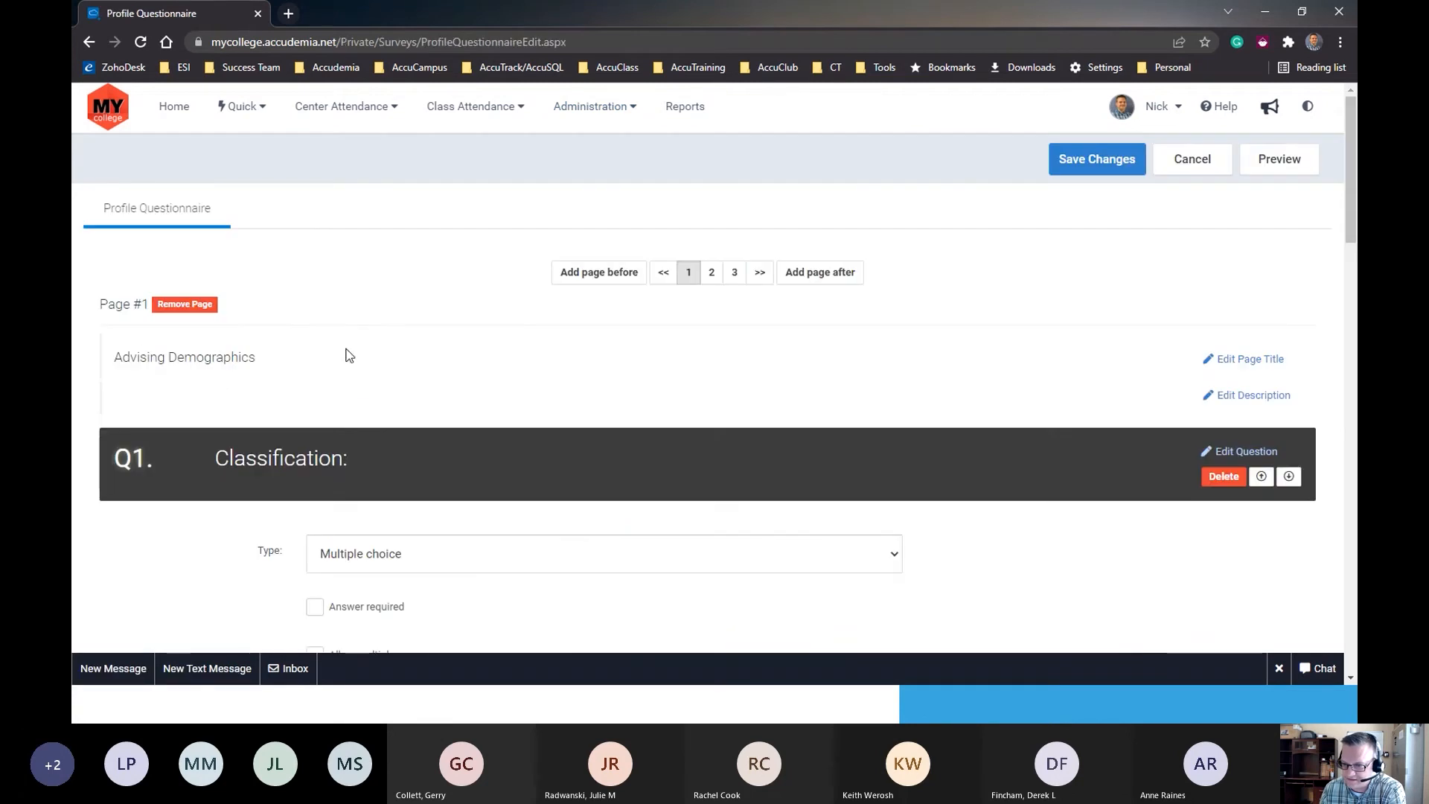
# Retitle the questionnaire's third page "Imported Demographics" and save the questionnaire.
pyautogui.moveTo(113, 359); pyautogui.dragTo(370, 367)
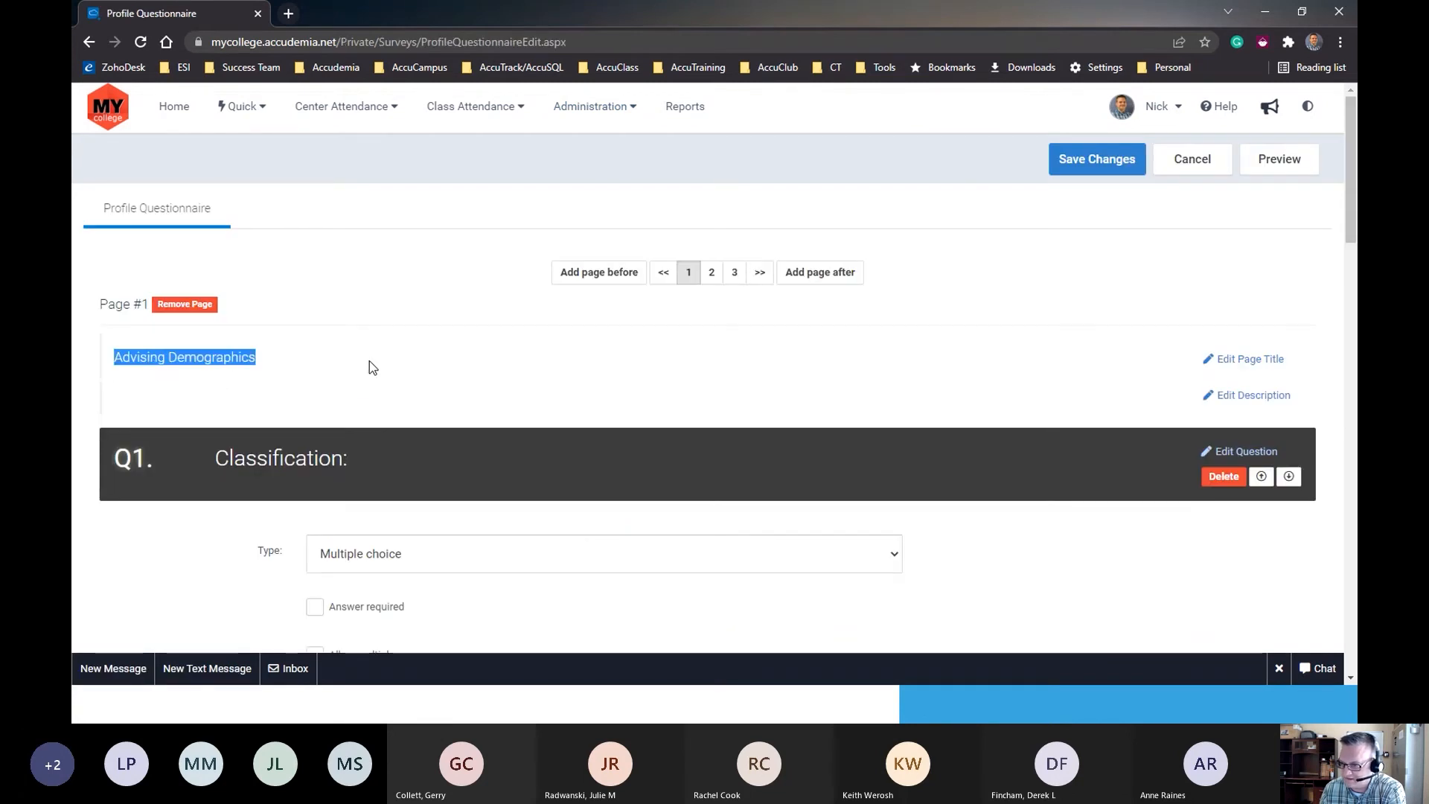
pyautogui.click(736, 273)
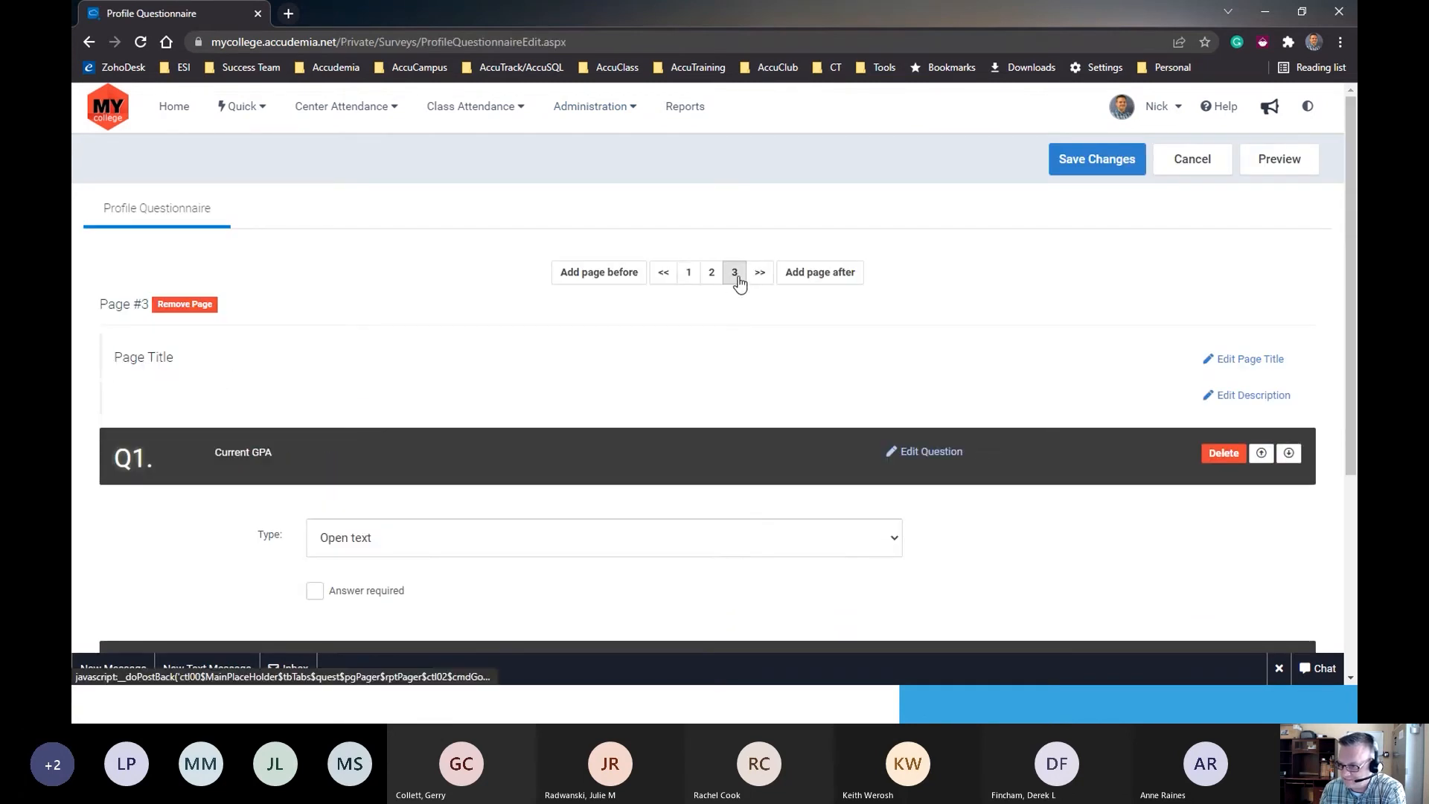
pyautogui.click(1239, 360)
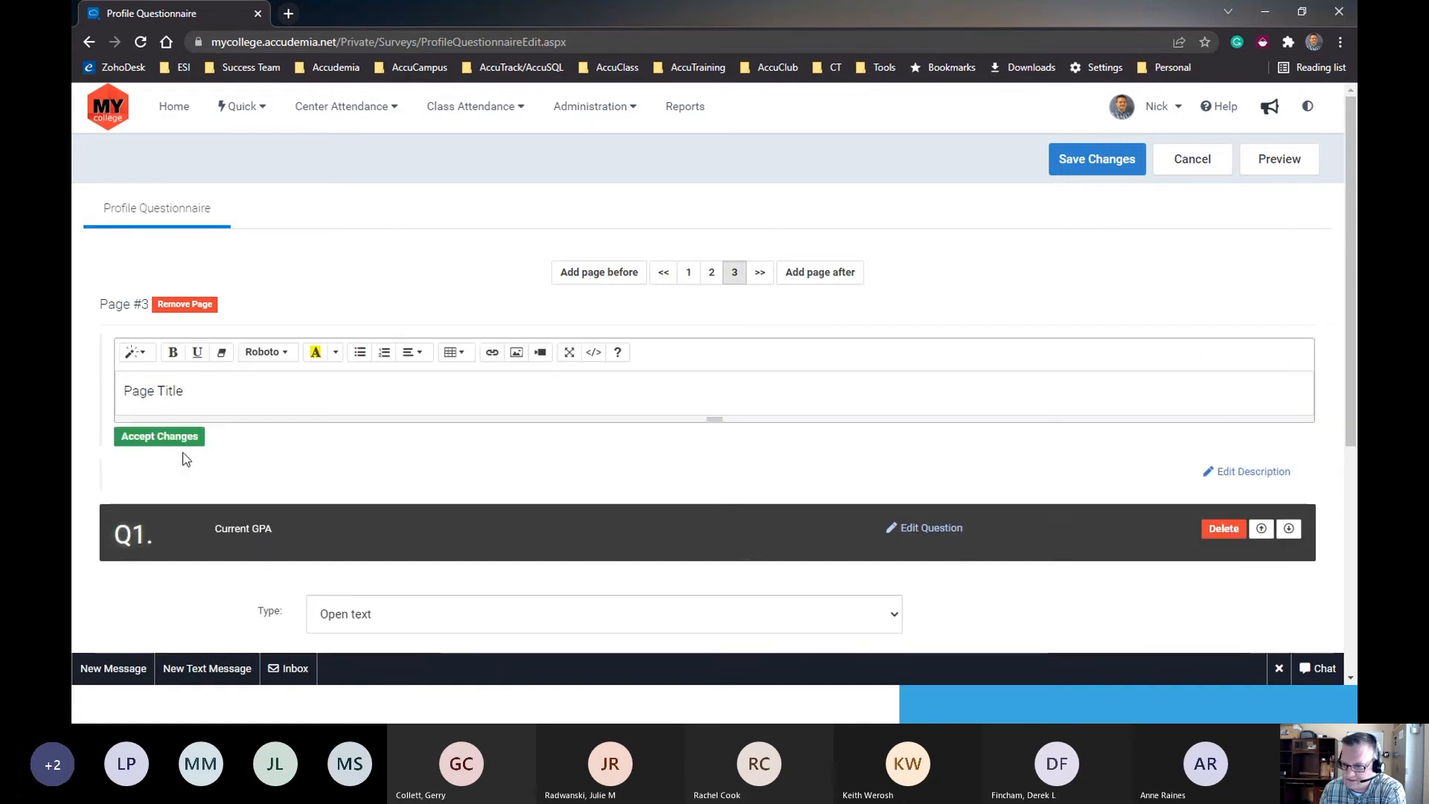
pyautogui.tripleClick(212, 378)
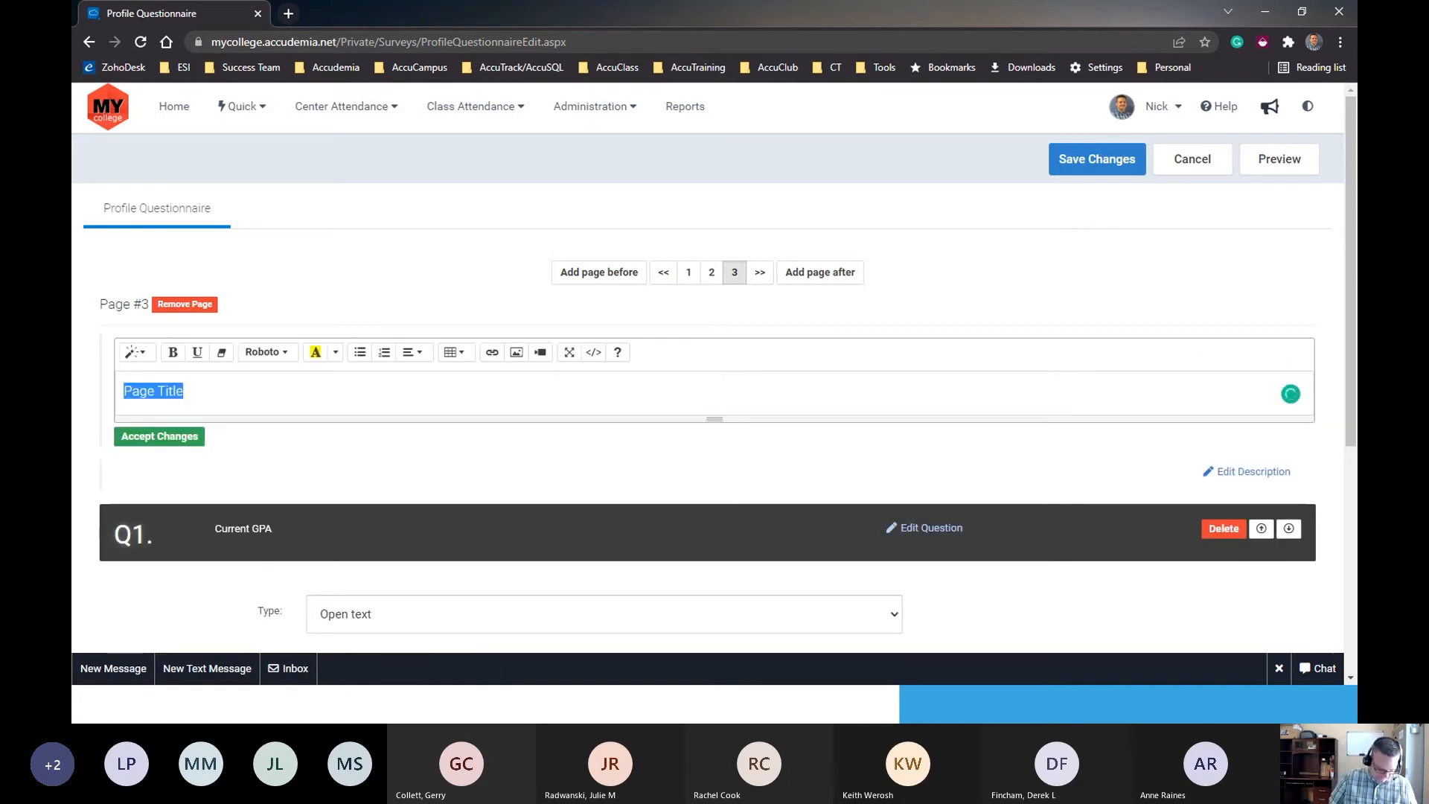
pyautogui.press('BackSpace')
pyautogui.write('Import')
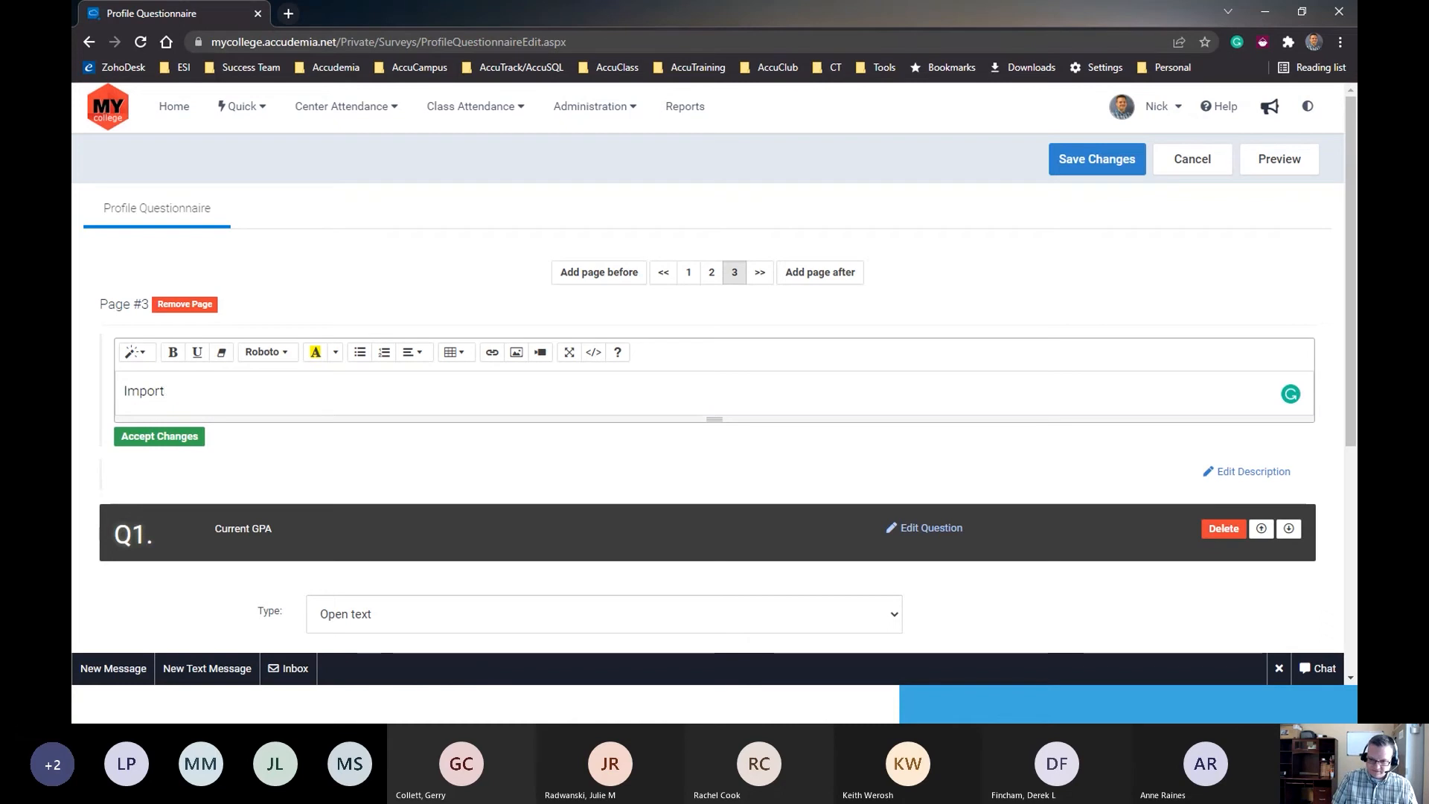
pyautogui.write('ed Demographics')
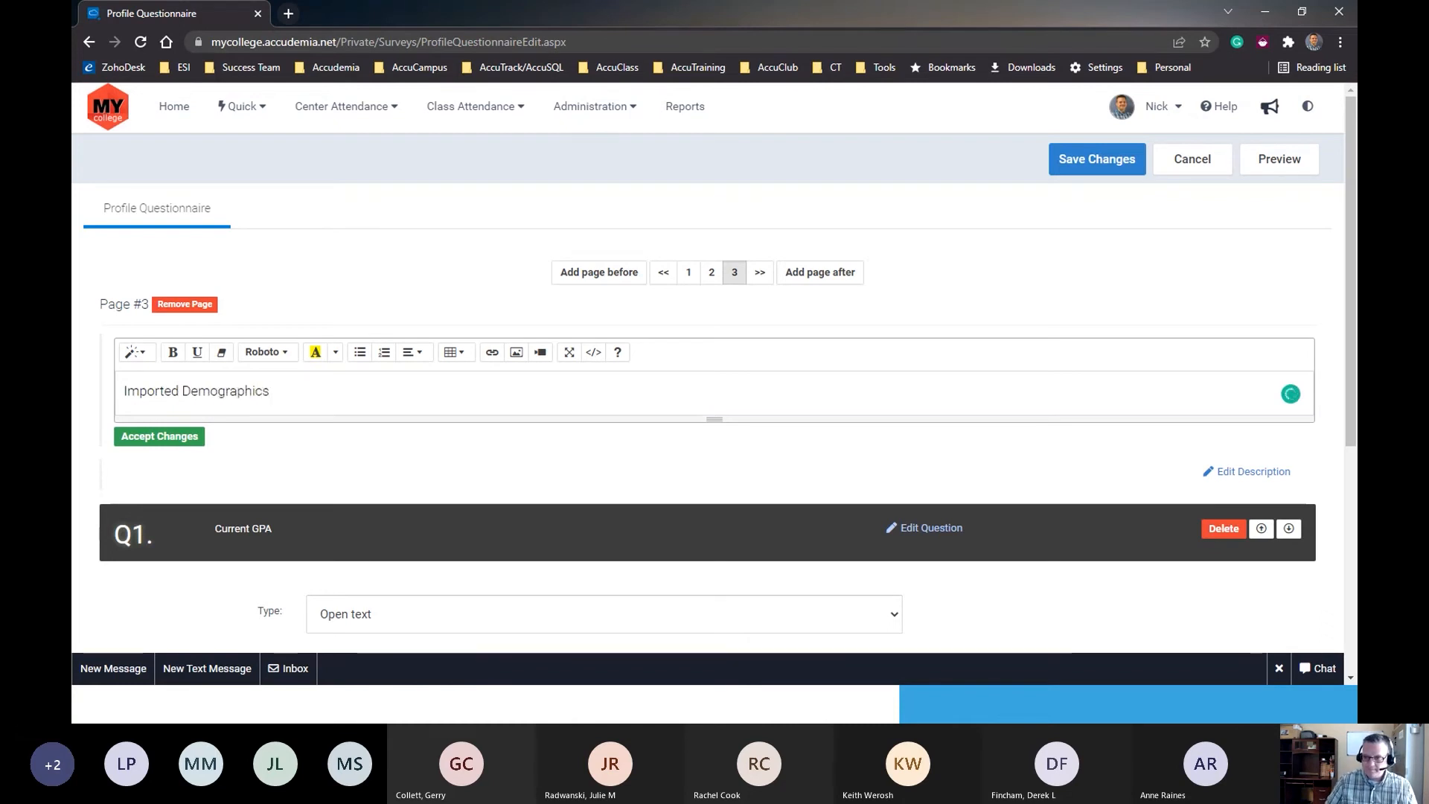
pyautogui.click(179, 437)
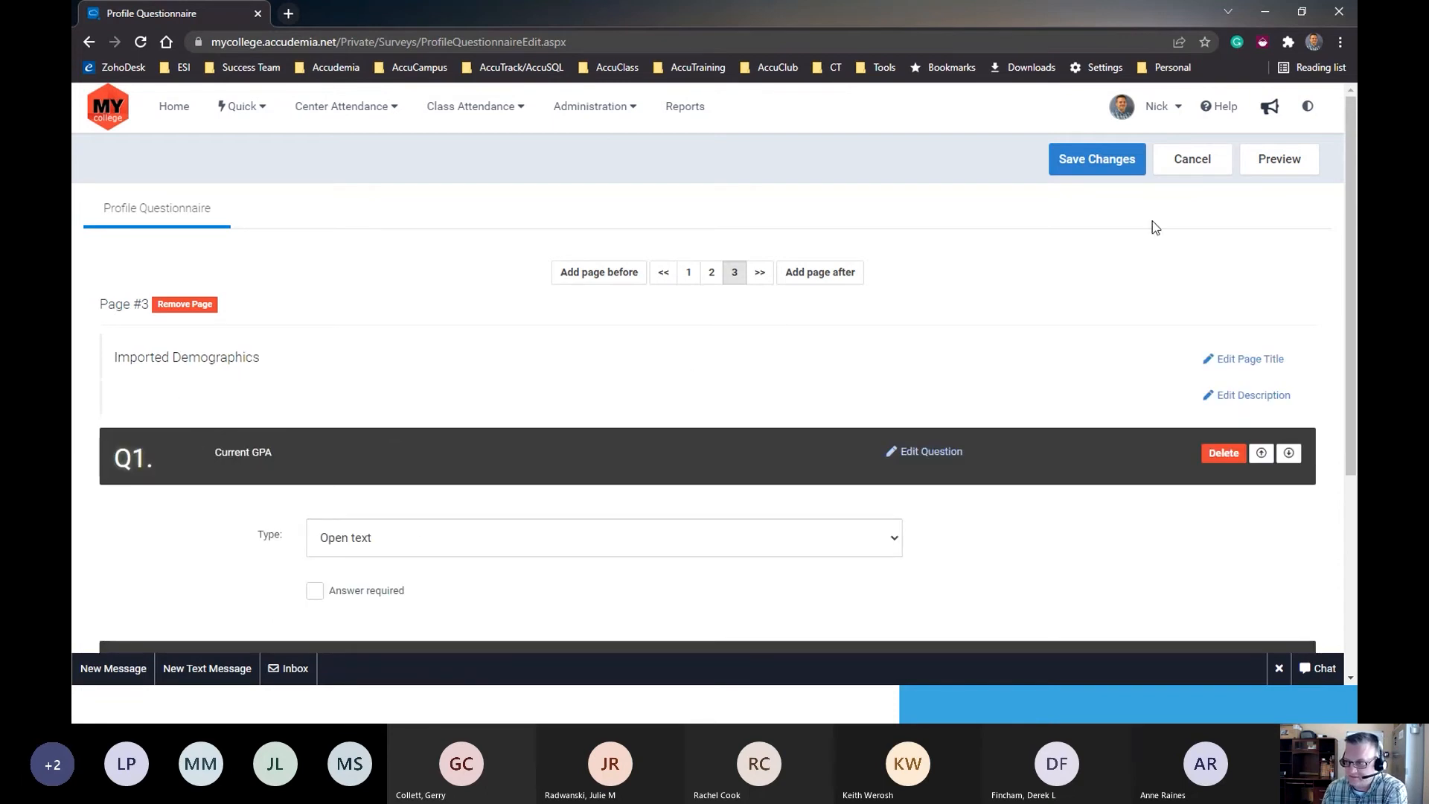
pyautogui.click(1076, 160)
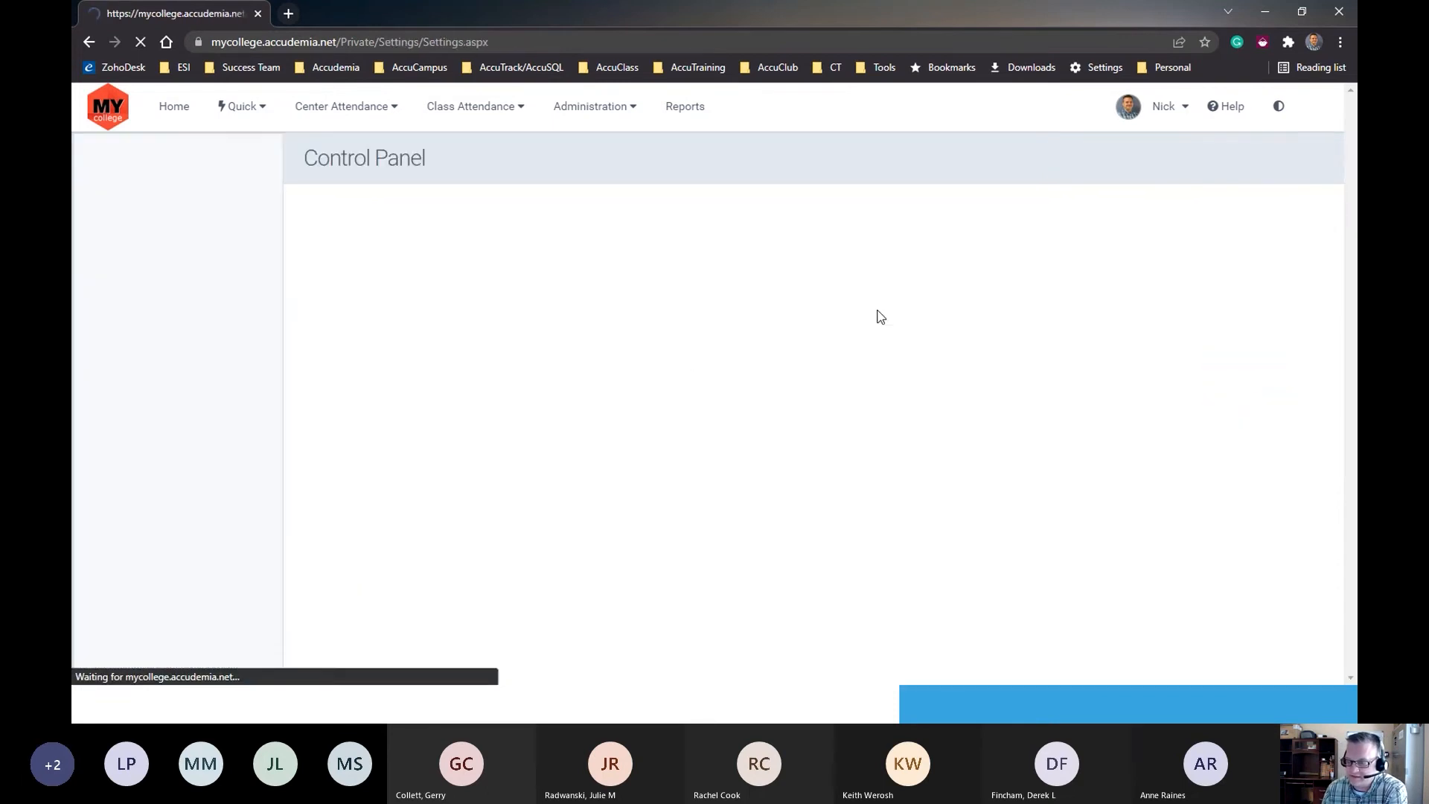
# Open the first listed student's account from User Accounts and show its profile answers.
pyautogui.click(595, 110)
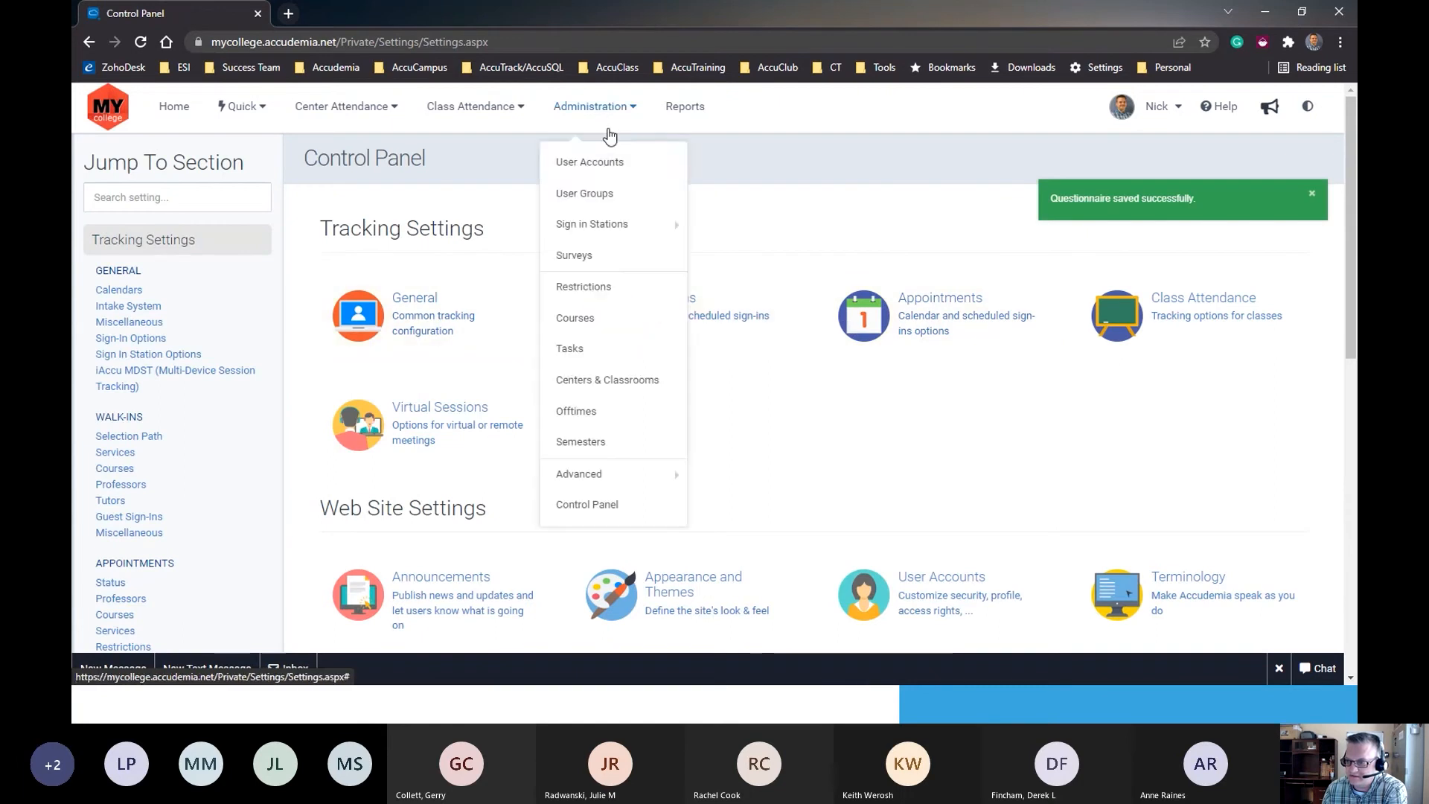
pyautogui.click(588, 161)
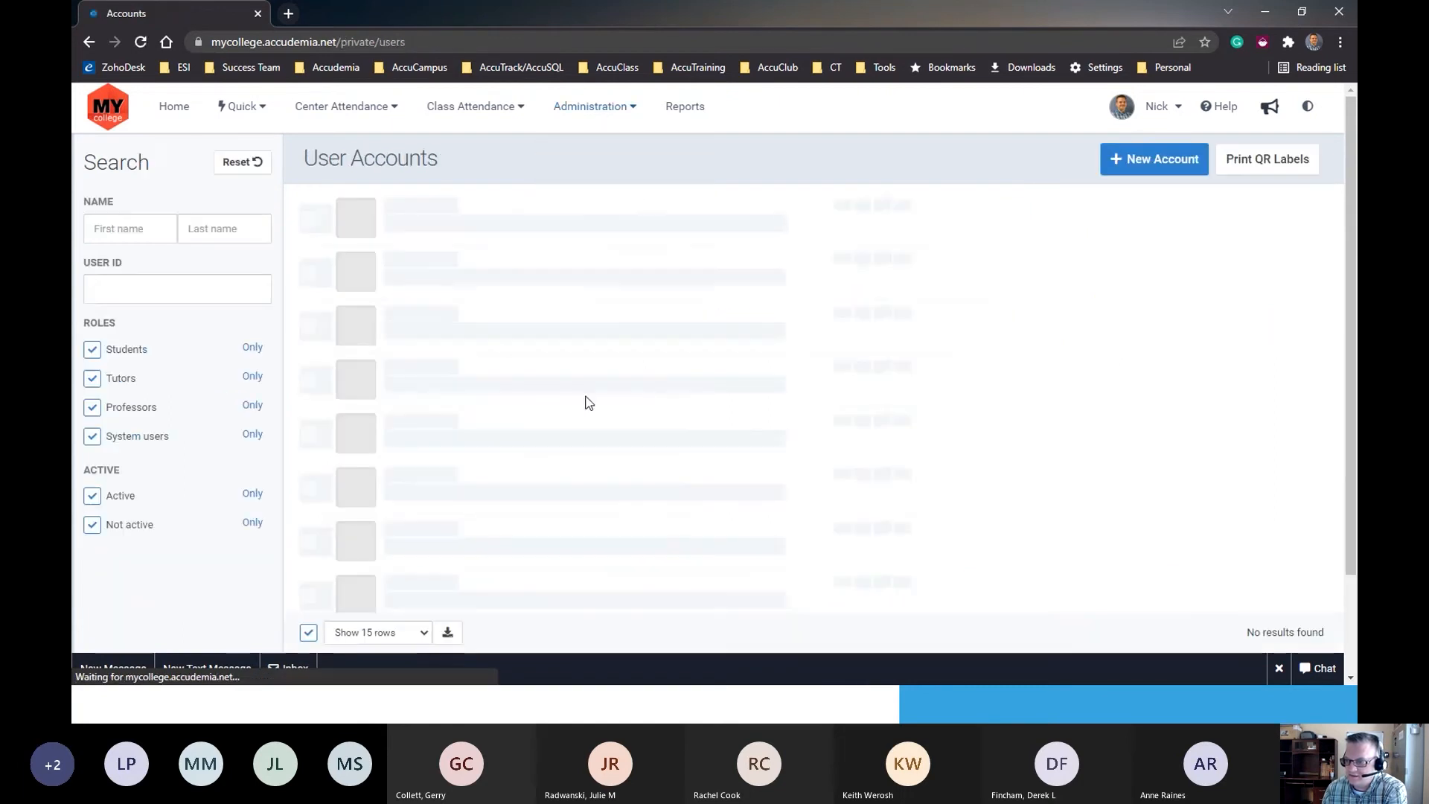
pyautogui.click(413, 207)
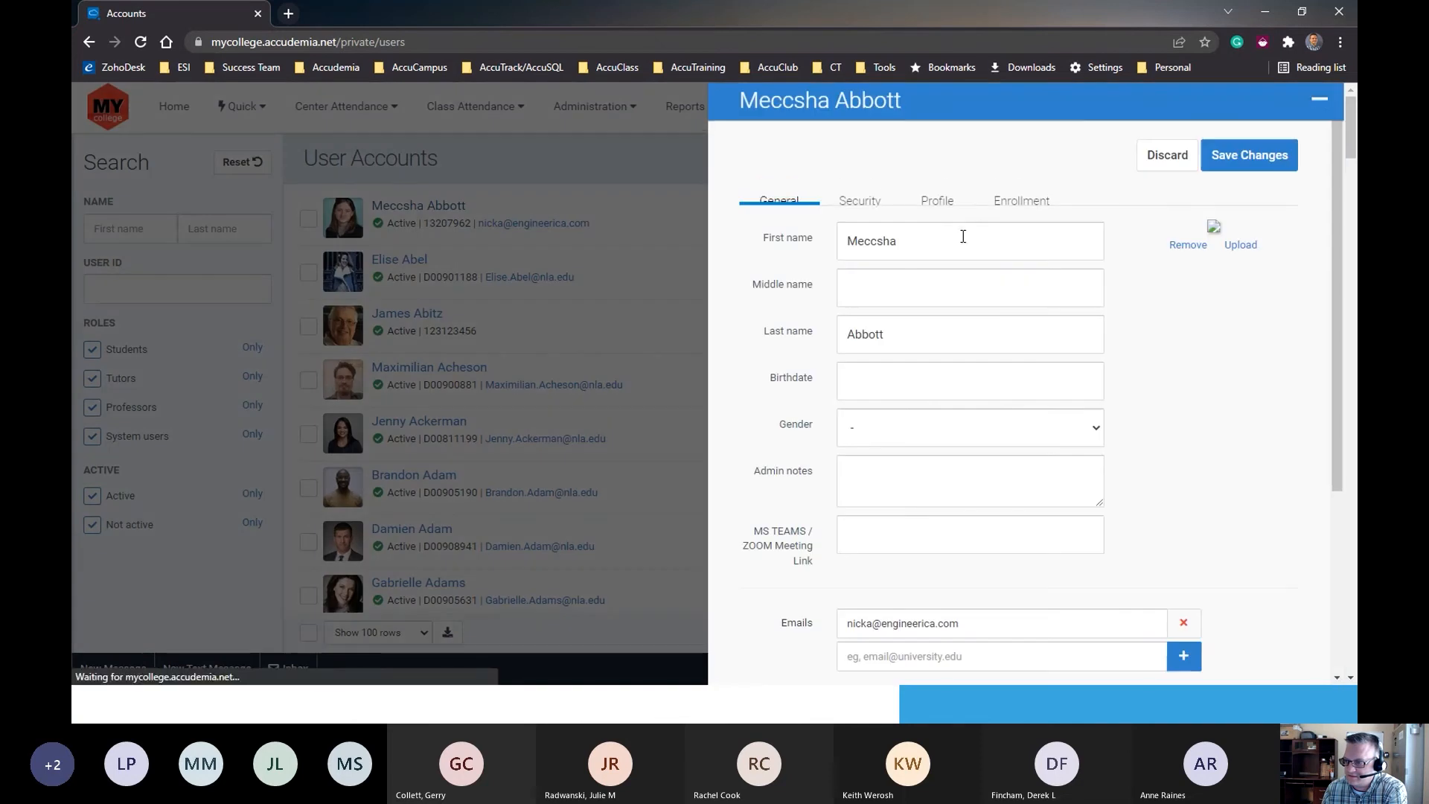
pyautogui.click(939, 195)
# Review the student's profile questions down to Current GPA and Major under Imported Demographics, and close the account.
pyautogui.scroll(-8, 893, 357)
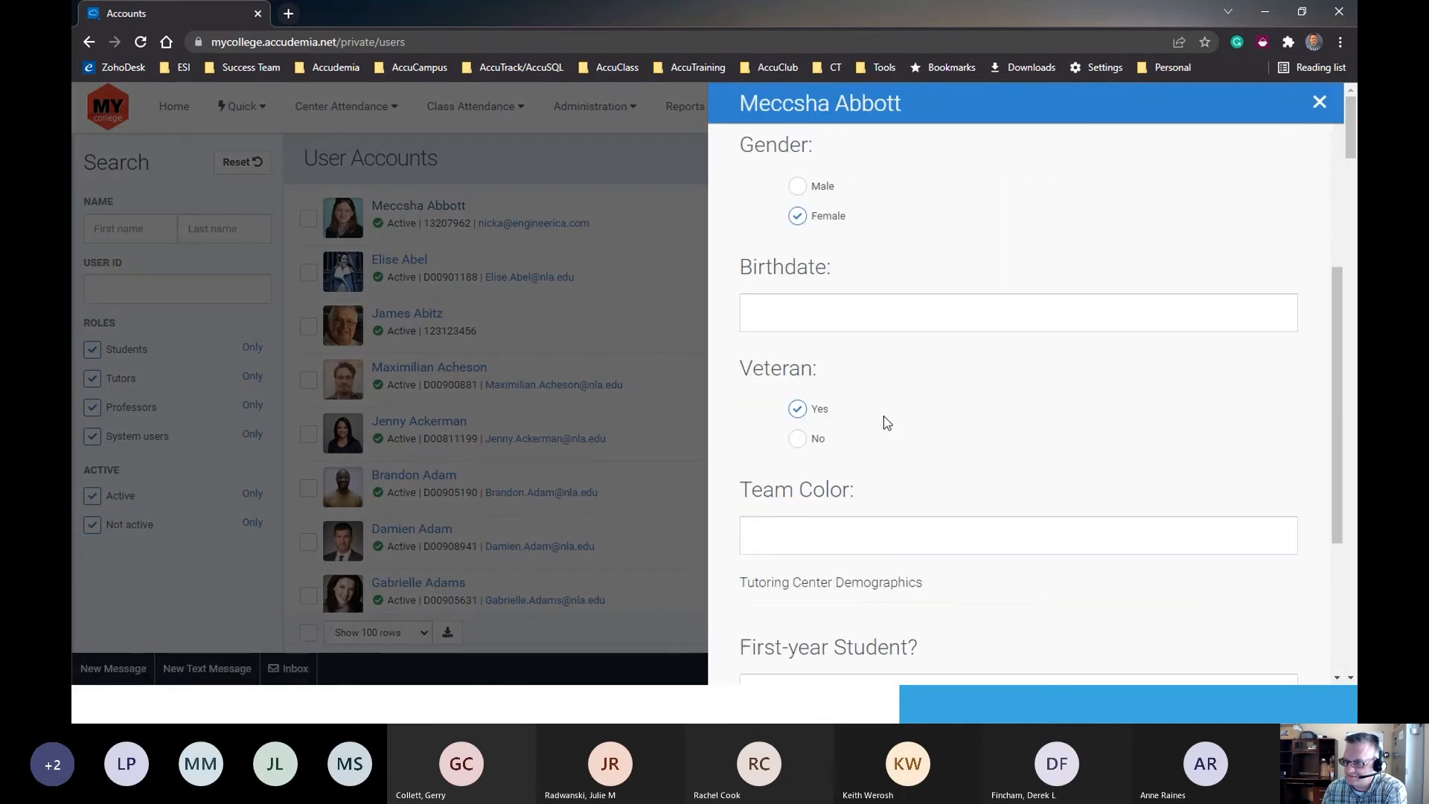
pyautogui.scroll(5, 775, 426)
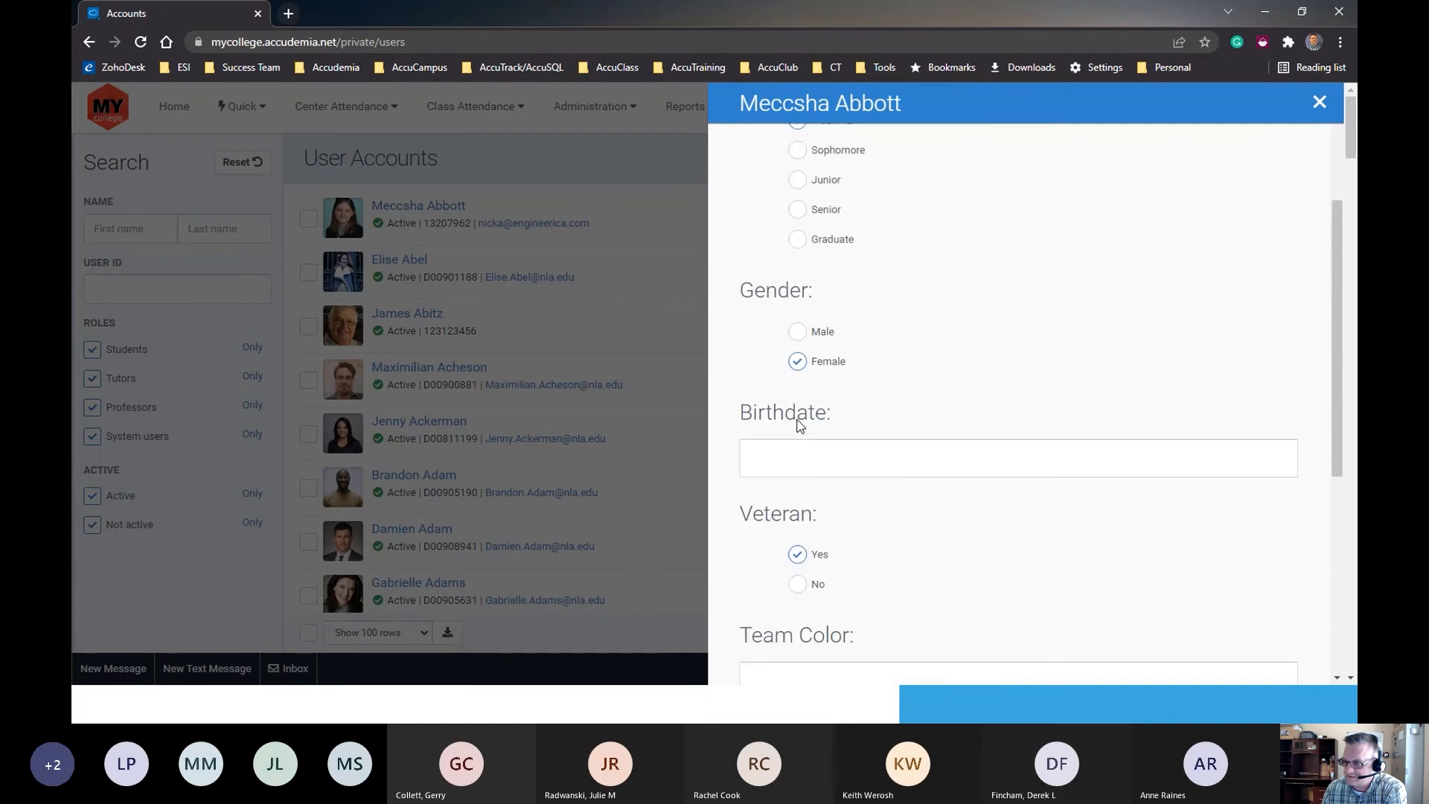
pyautogui.scroll(-3, 793, 447)
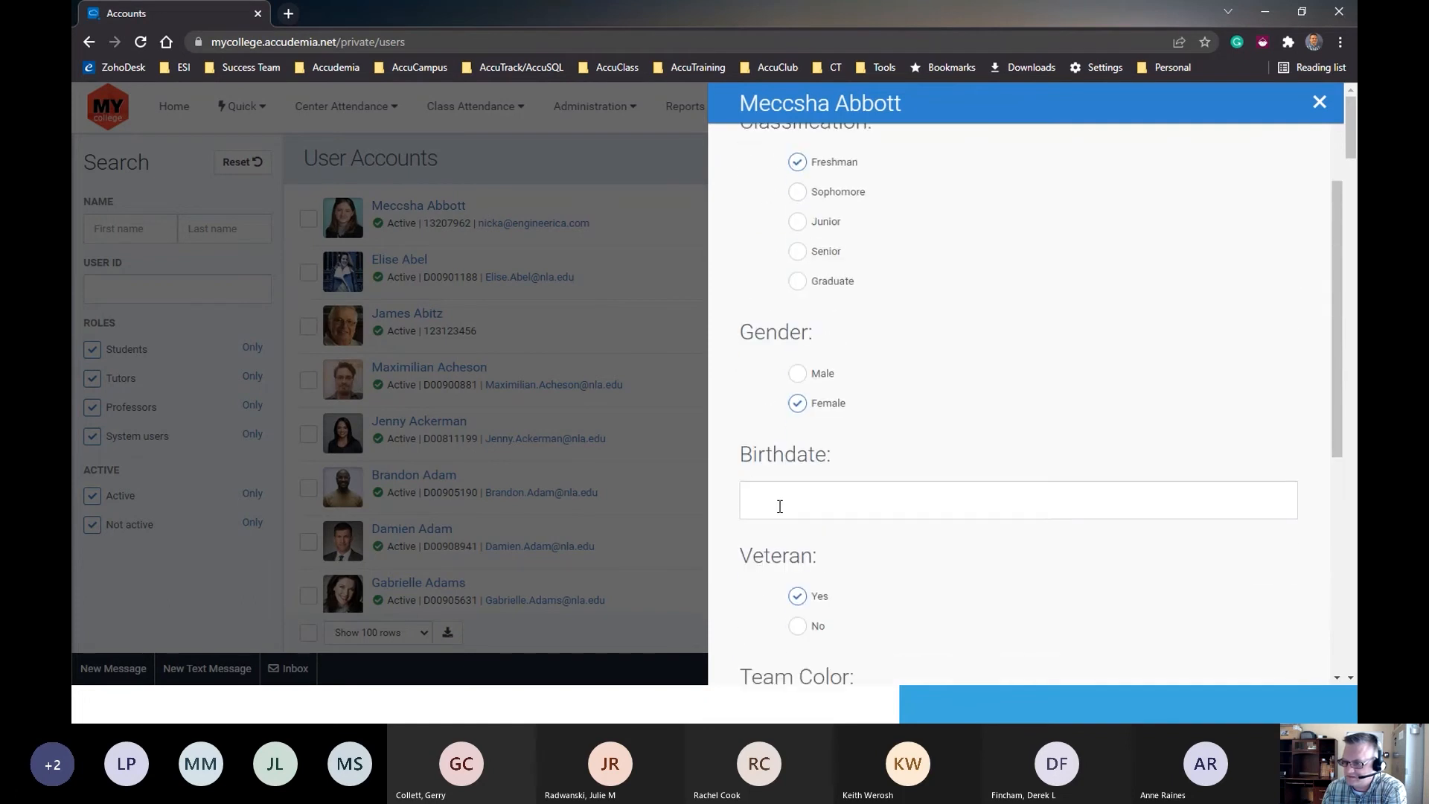
pyautogui.scroll(1, 804, 335)
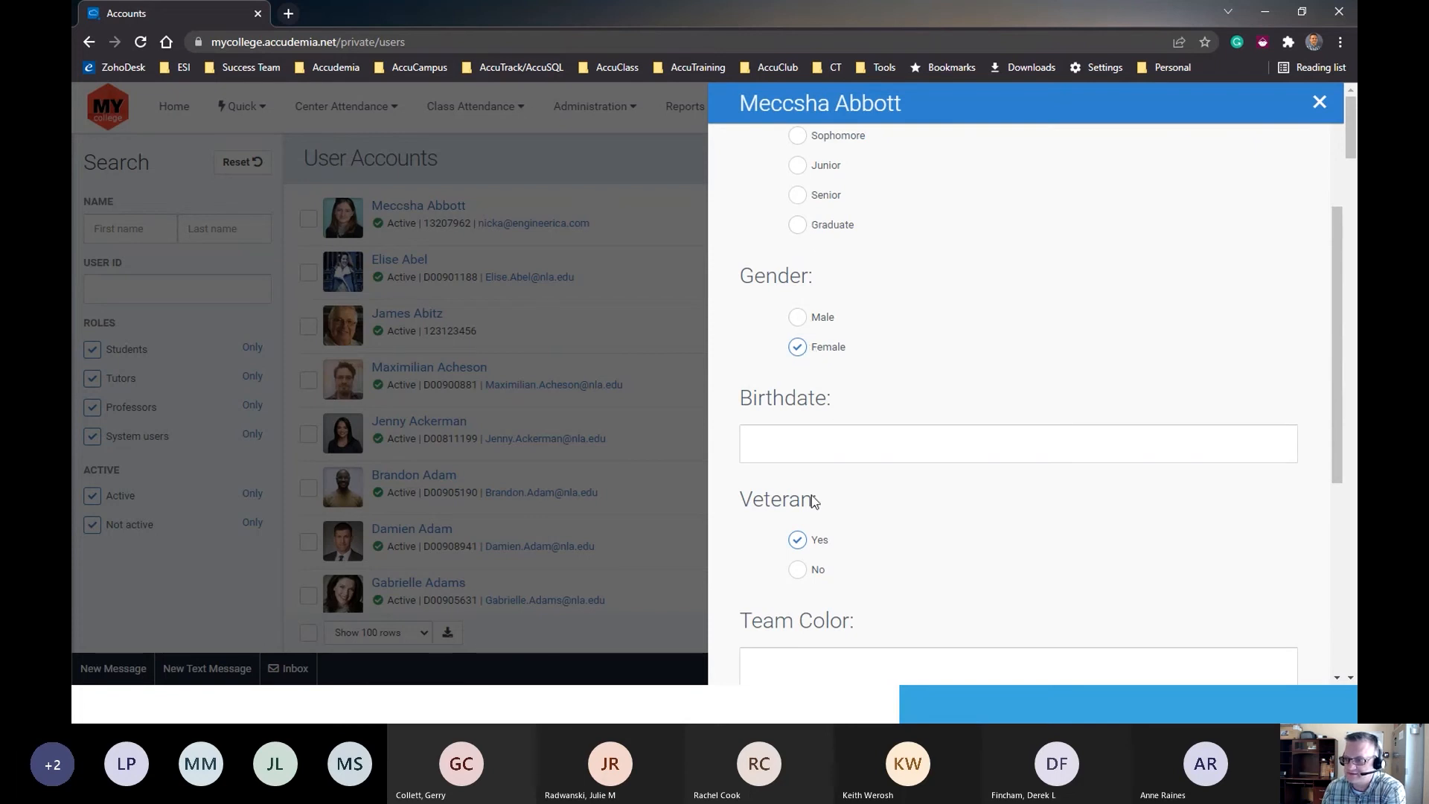
pyautogui.scroll(-5, 813, 510)
pyautogui.click(764, 530)
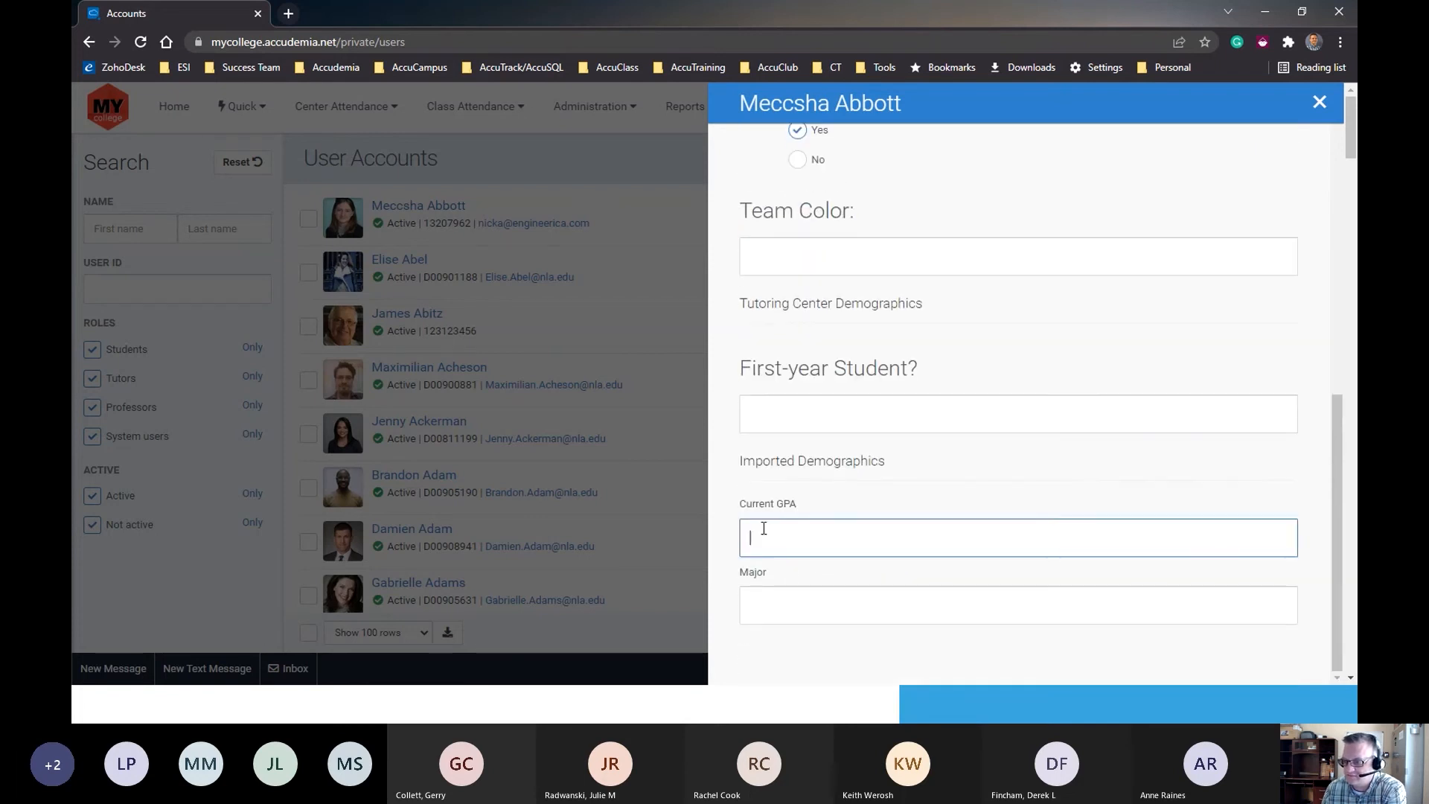
pyautogui.click(765, 607)
pyautogui.click(769, 542)
pyautogui.click(764, 599)
pyautogui.click(770, 536)
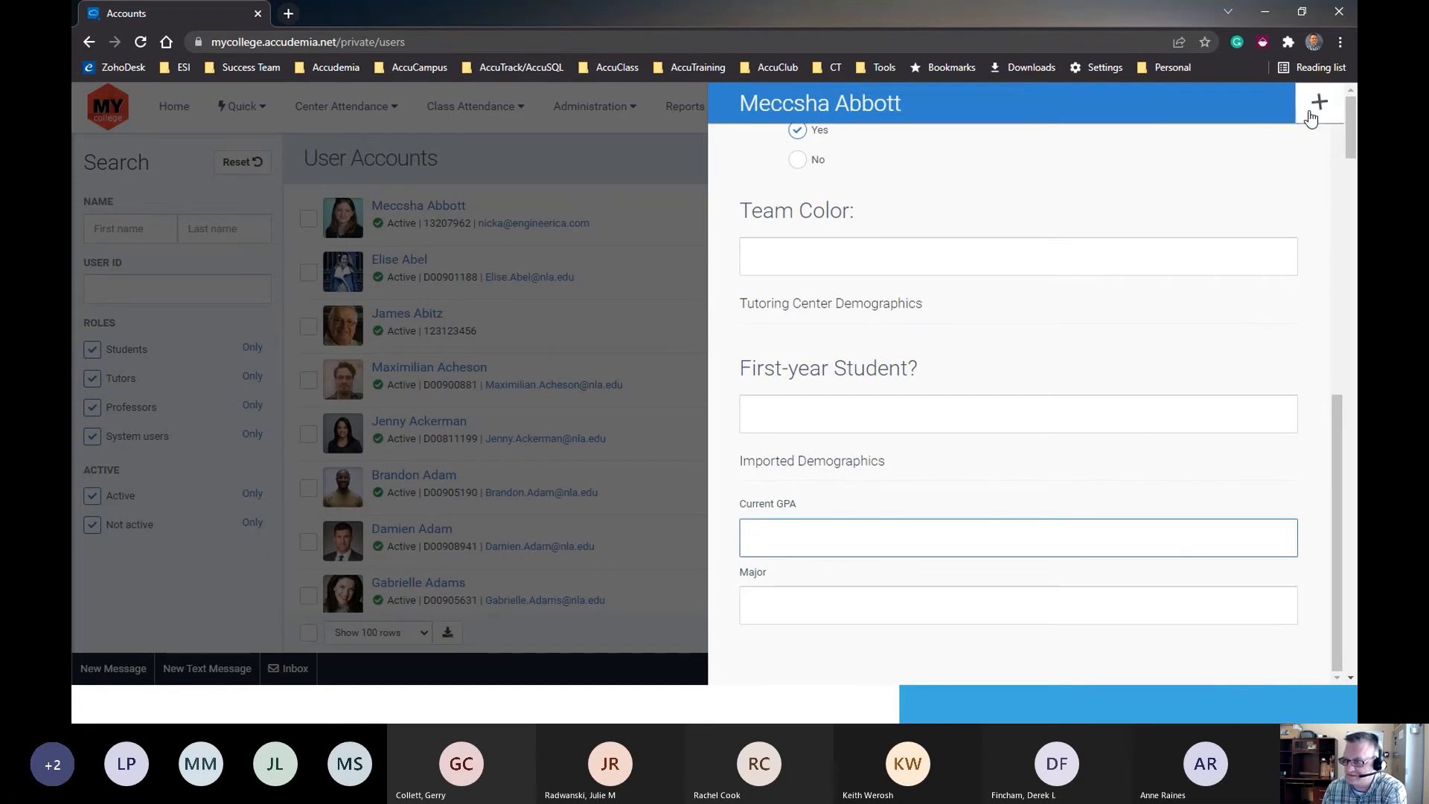
pyautogui.click(1319, 103)
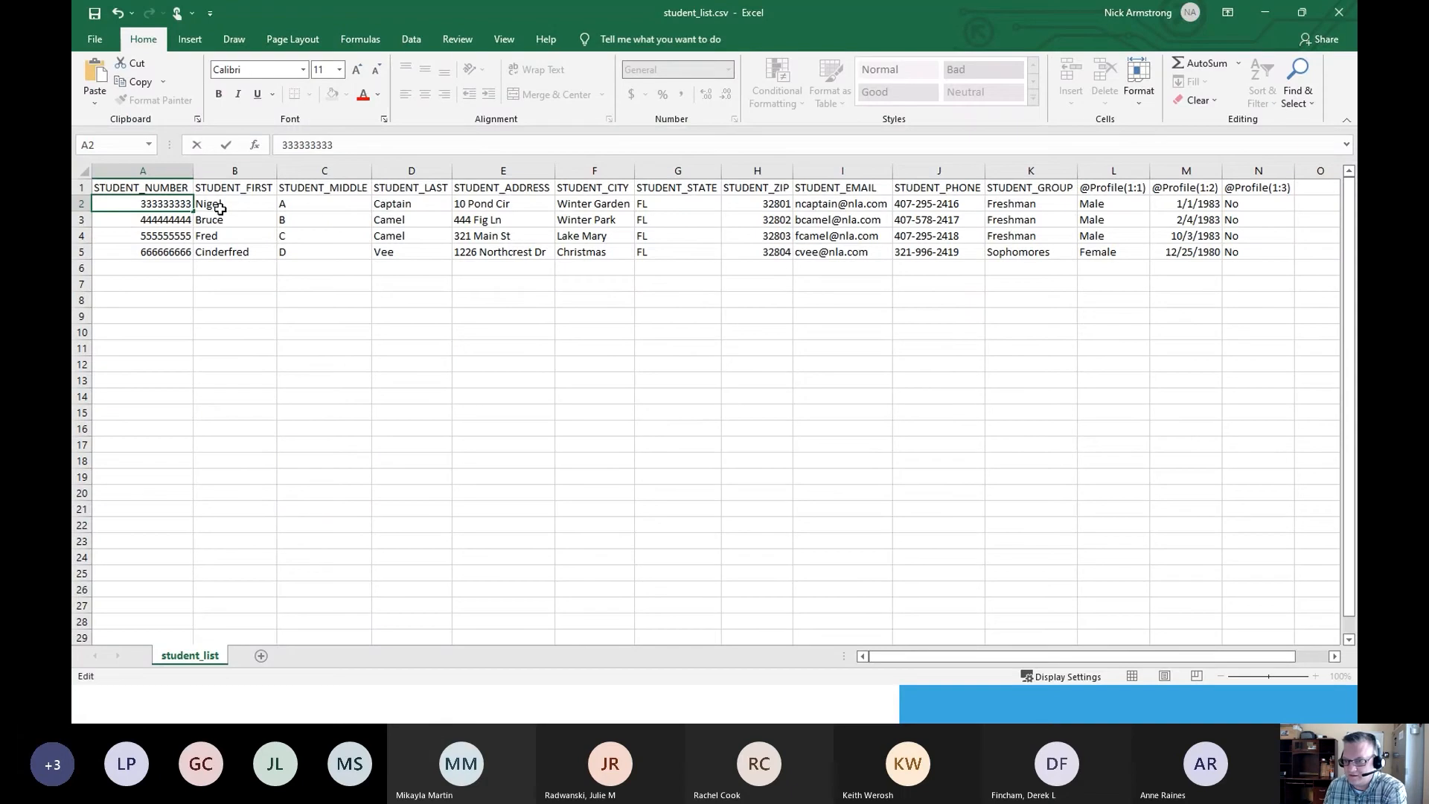
# Switch to student_list.csv in Excel and examine the student number, name and address columns.
pyautogui.click(216, 207)
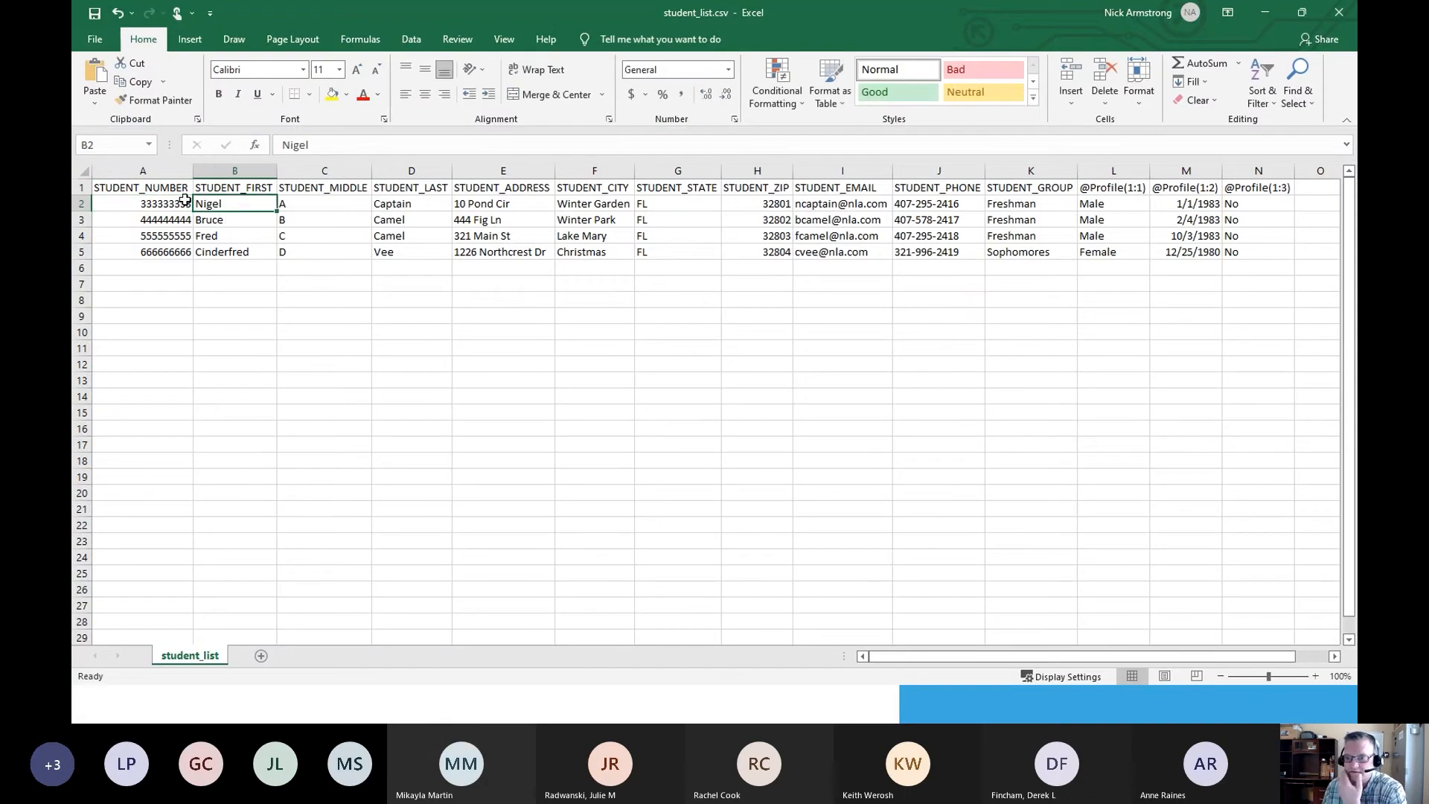
pyautogui.moveTo(162, 205); pyautogui.dragTo(783, 255)
pyautogui.click(235, 222)
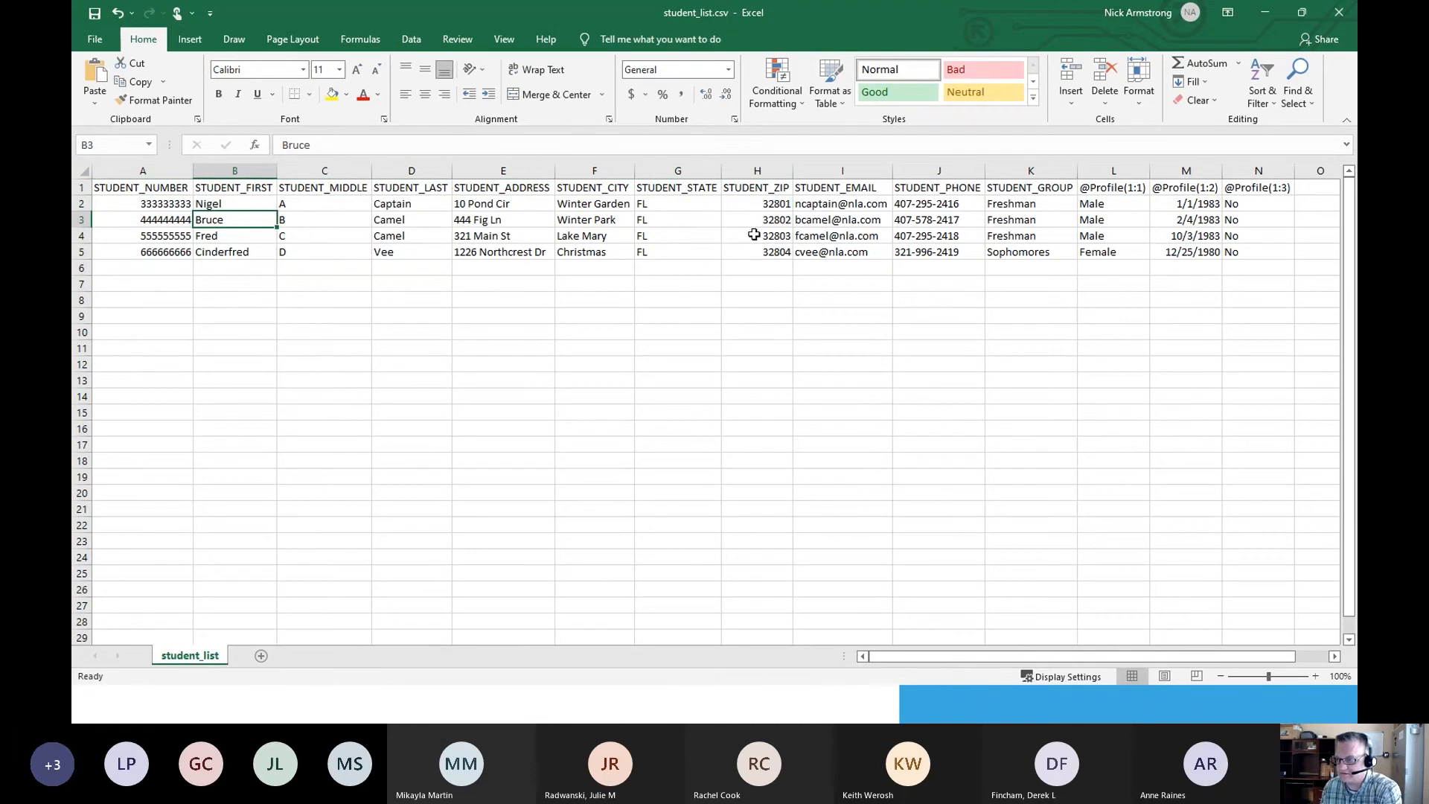
pyautogui.moveTo(496, 170); pyautogui.dragTo(740, 180)
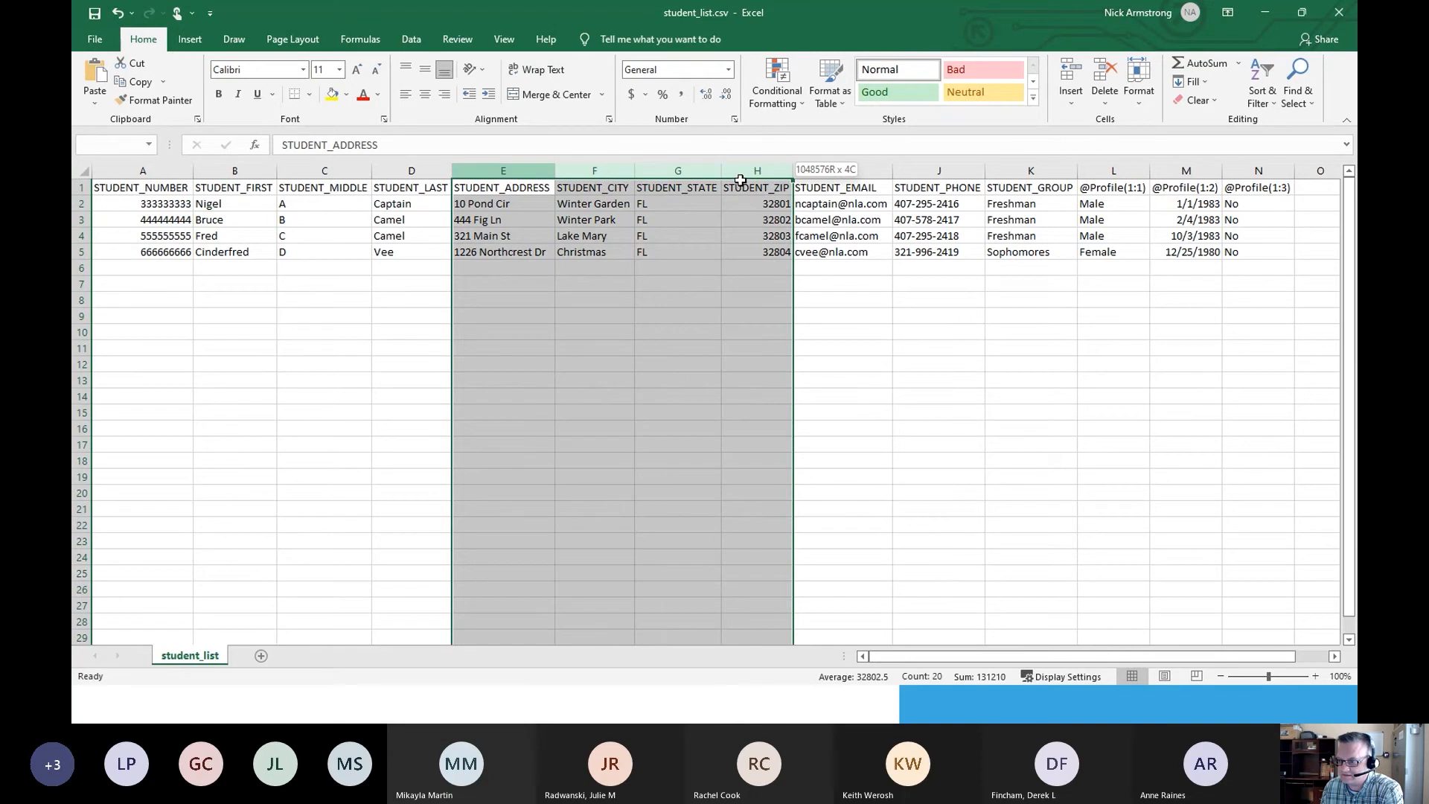
pyautogui.click(788, 240)
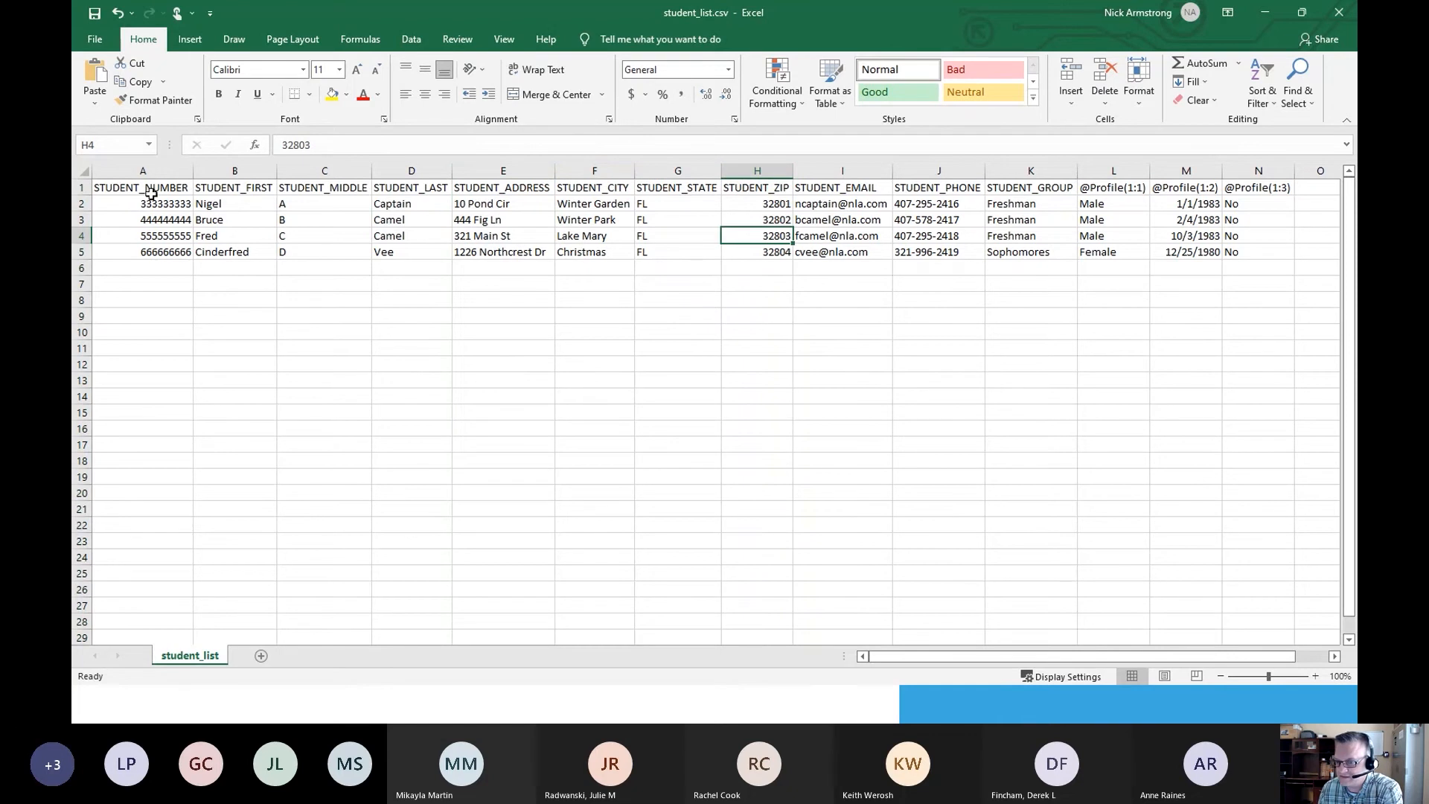
pyautogui.click(163, 172)
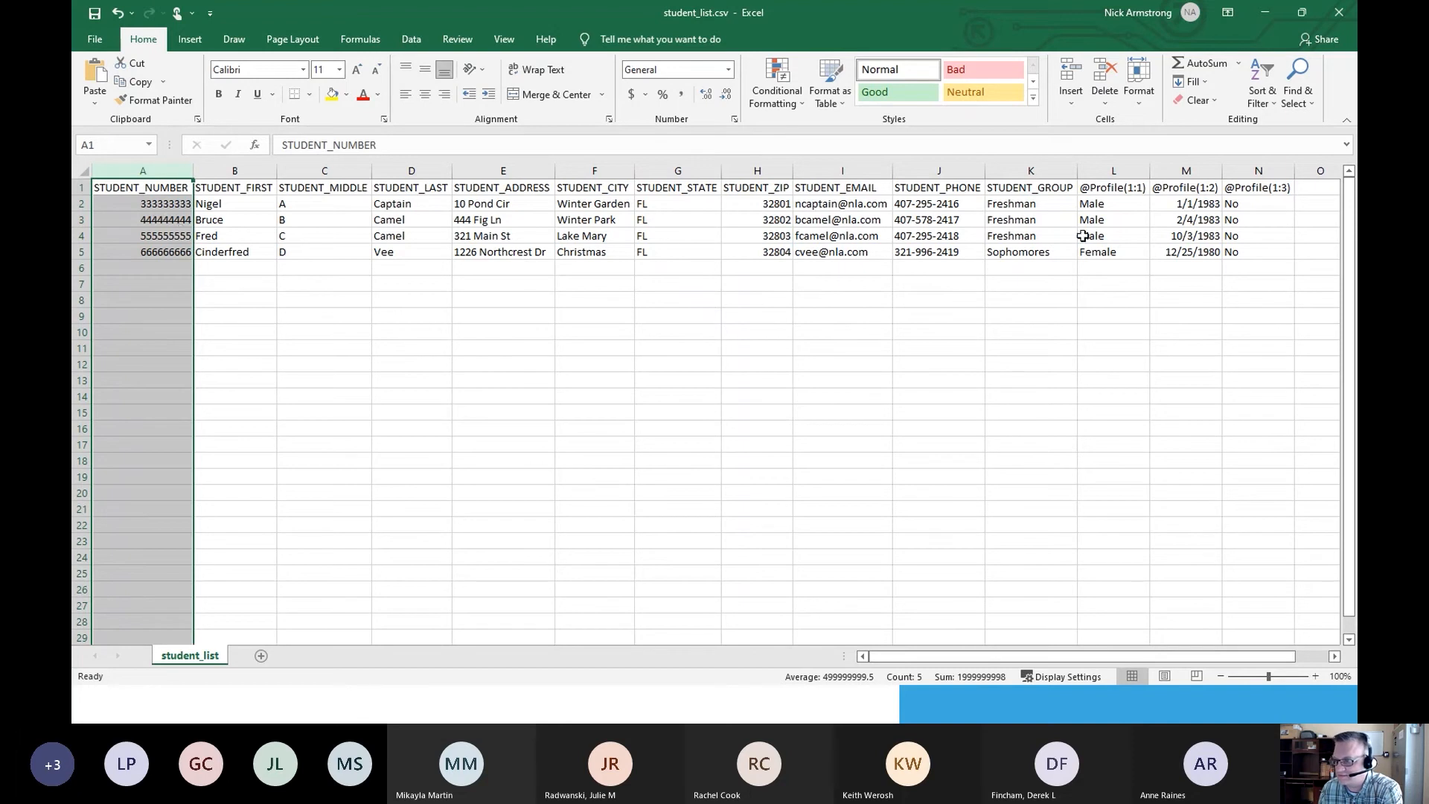
pyautogui.moveTo(932, 657); pyautogui.dragTo(977, 663)
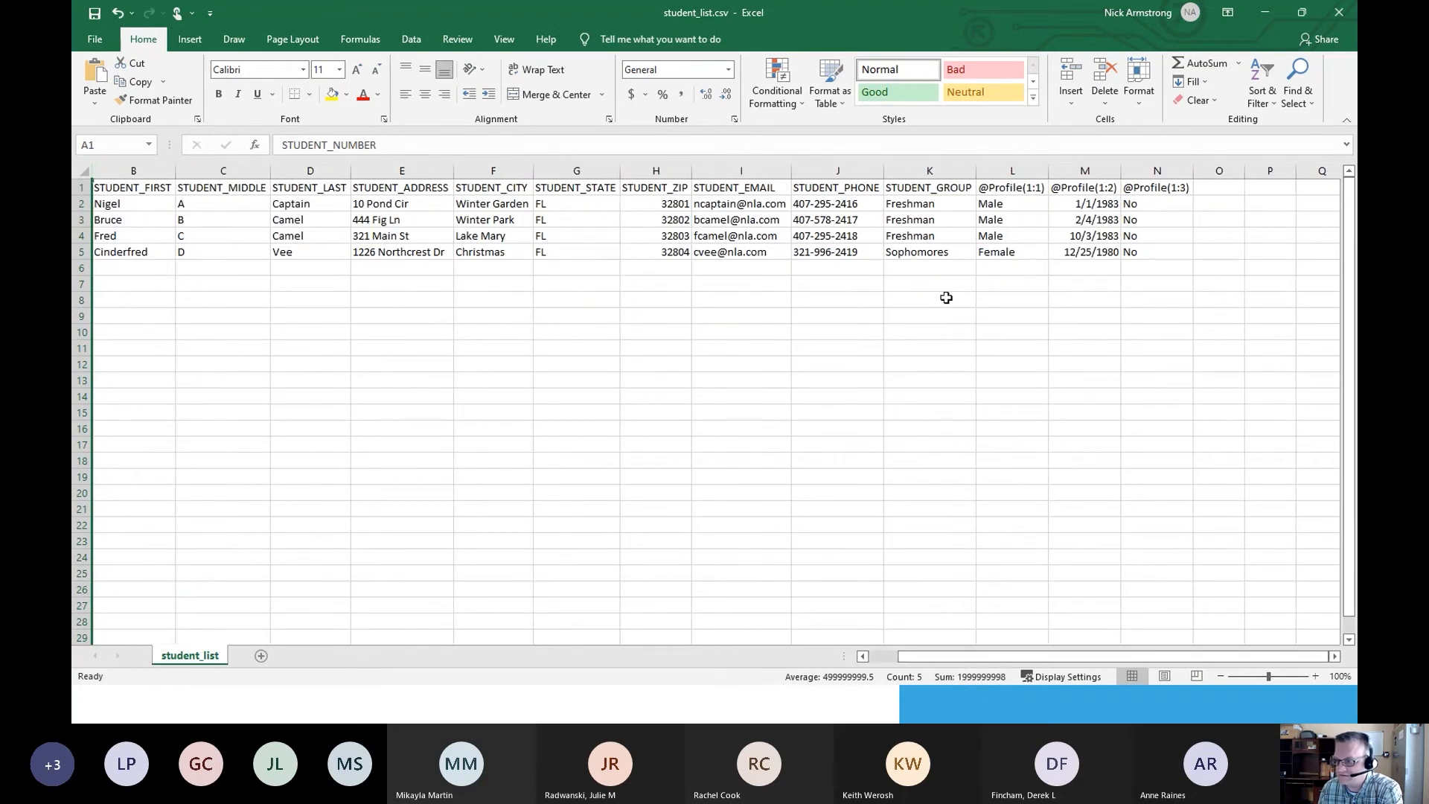
pyautogui.click(929, 190)
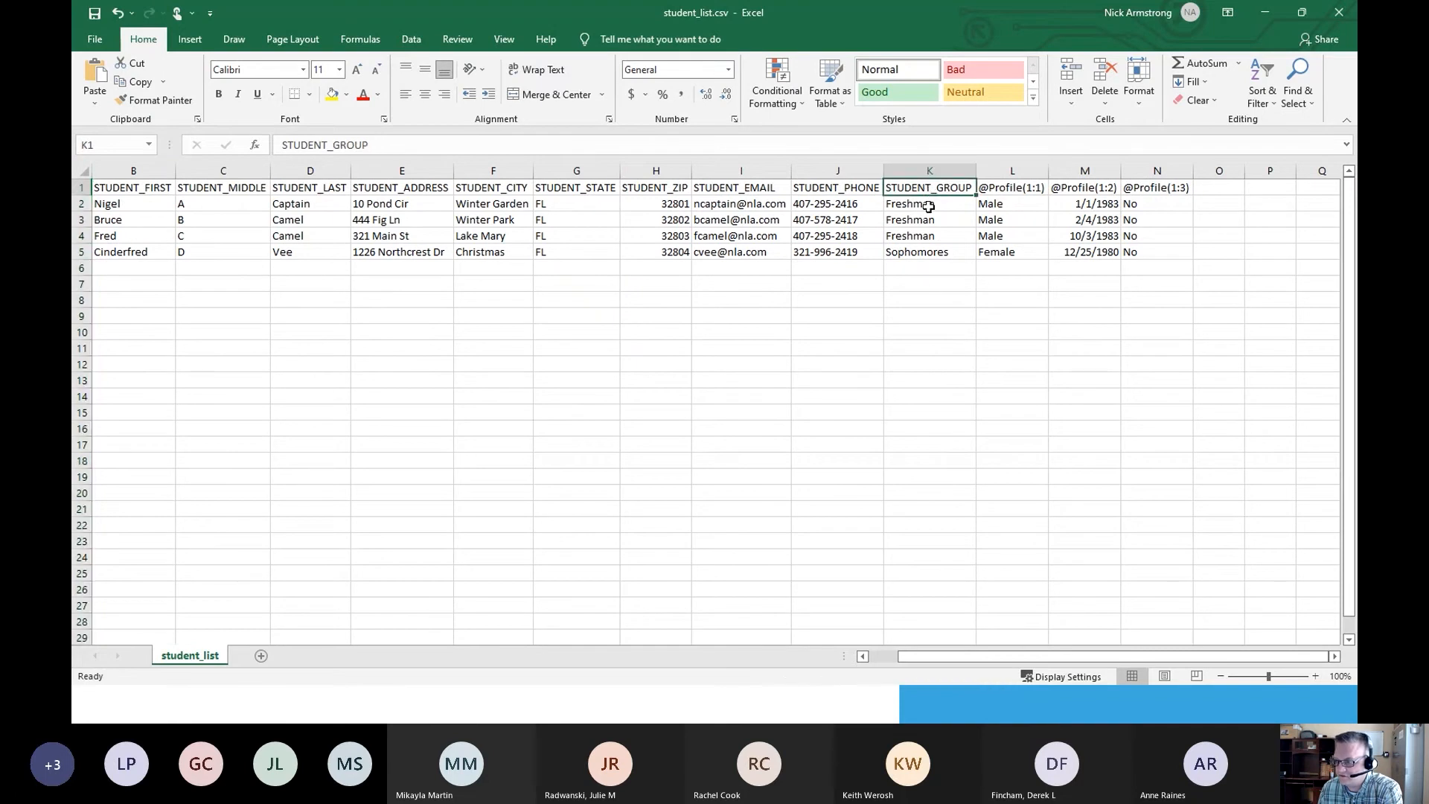
pyautogui.moveTo(929, 172); pyautogui.dragTo(1131, 205)
pyautogui.click(981, 235)
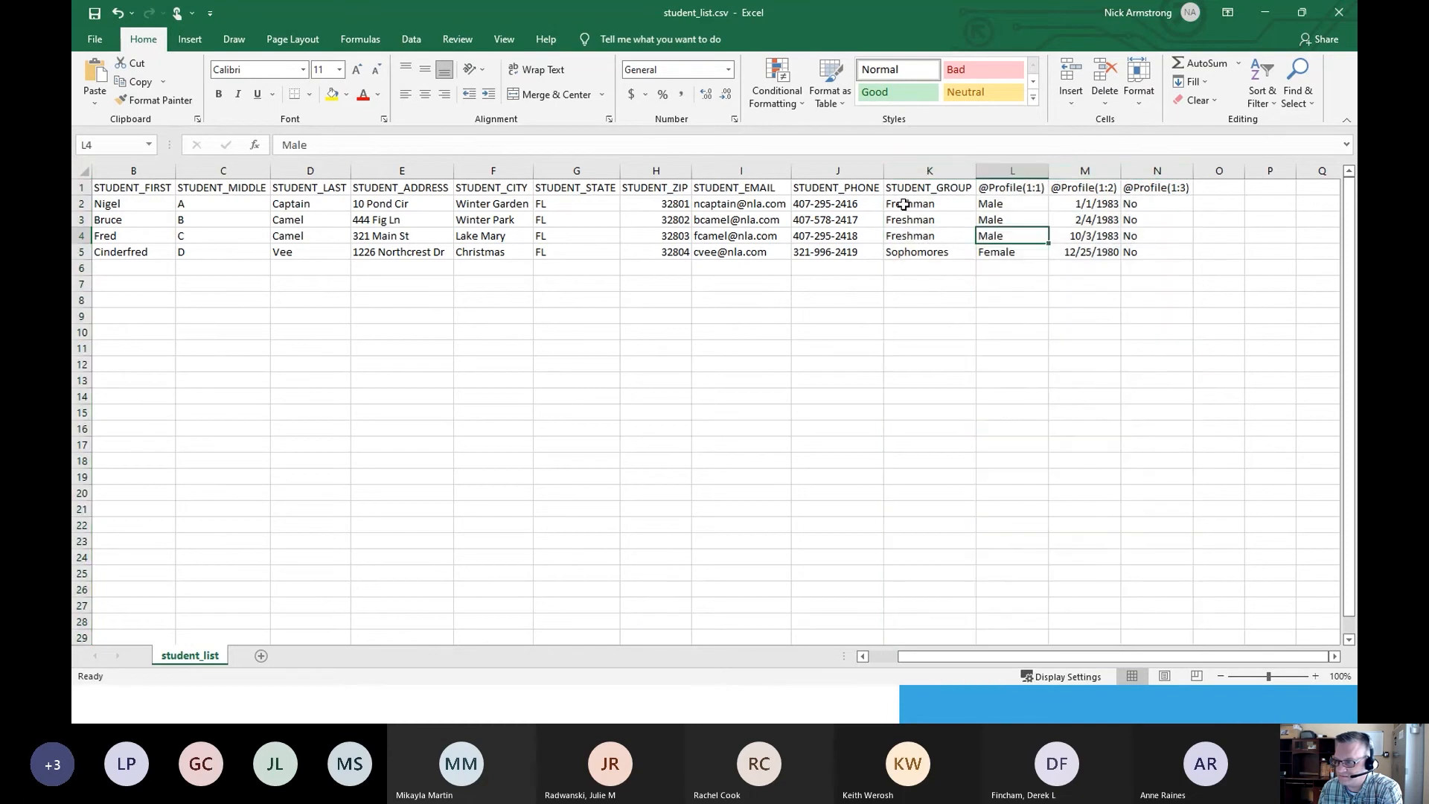
pyautogui.click(1021, 204)
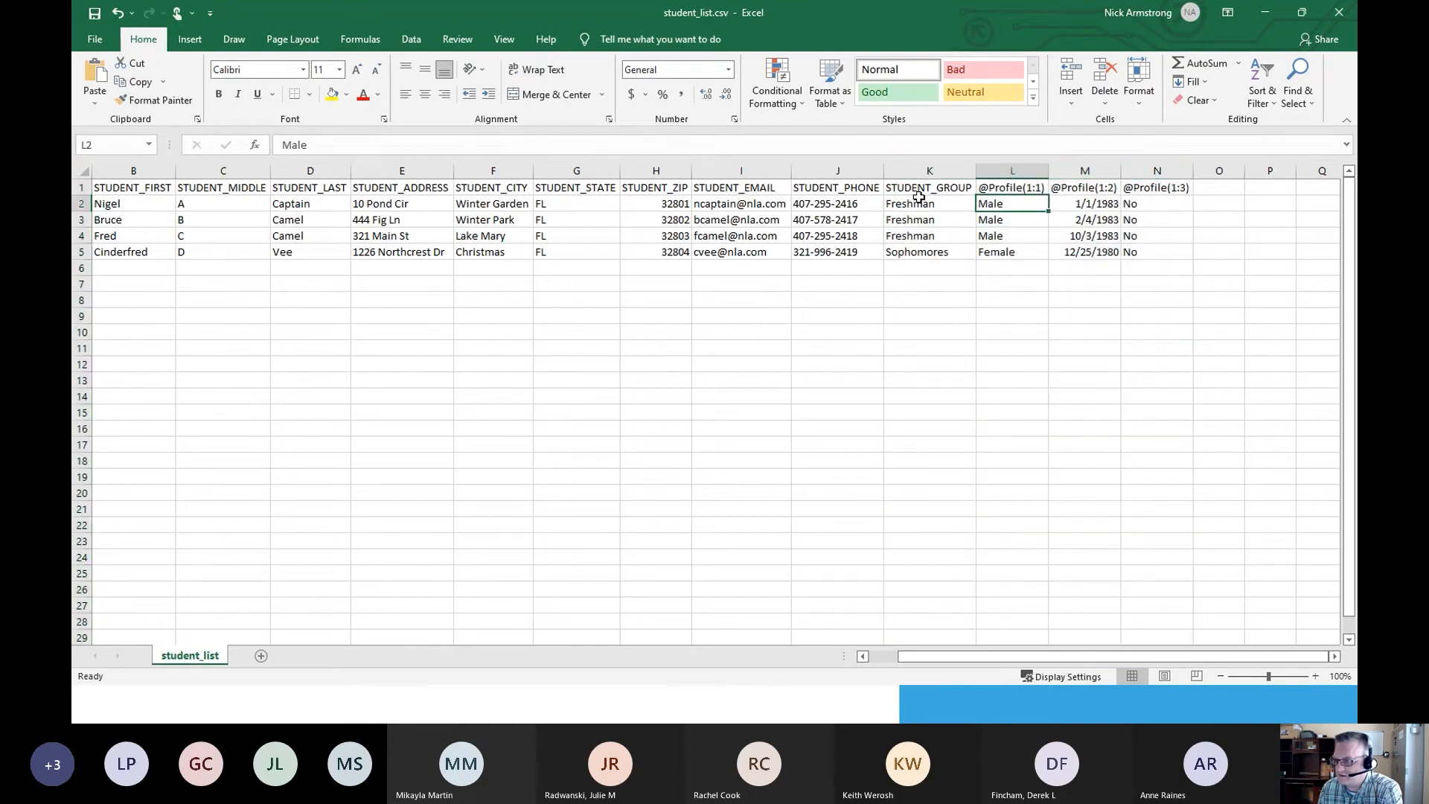
pyautogui.click(924, 187)
pyautogui.click(1013, 188)
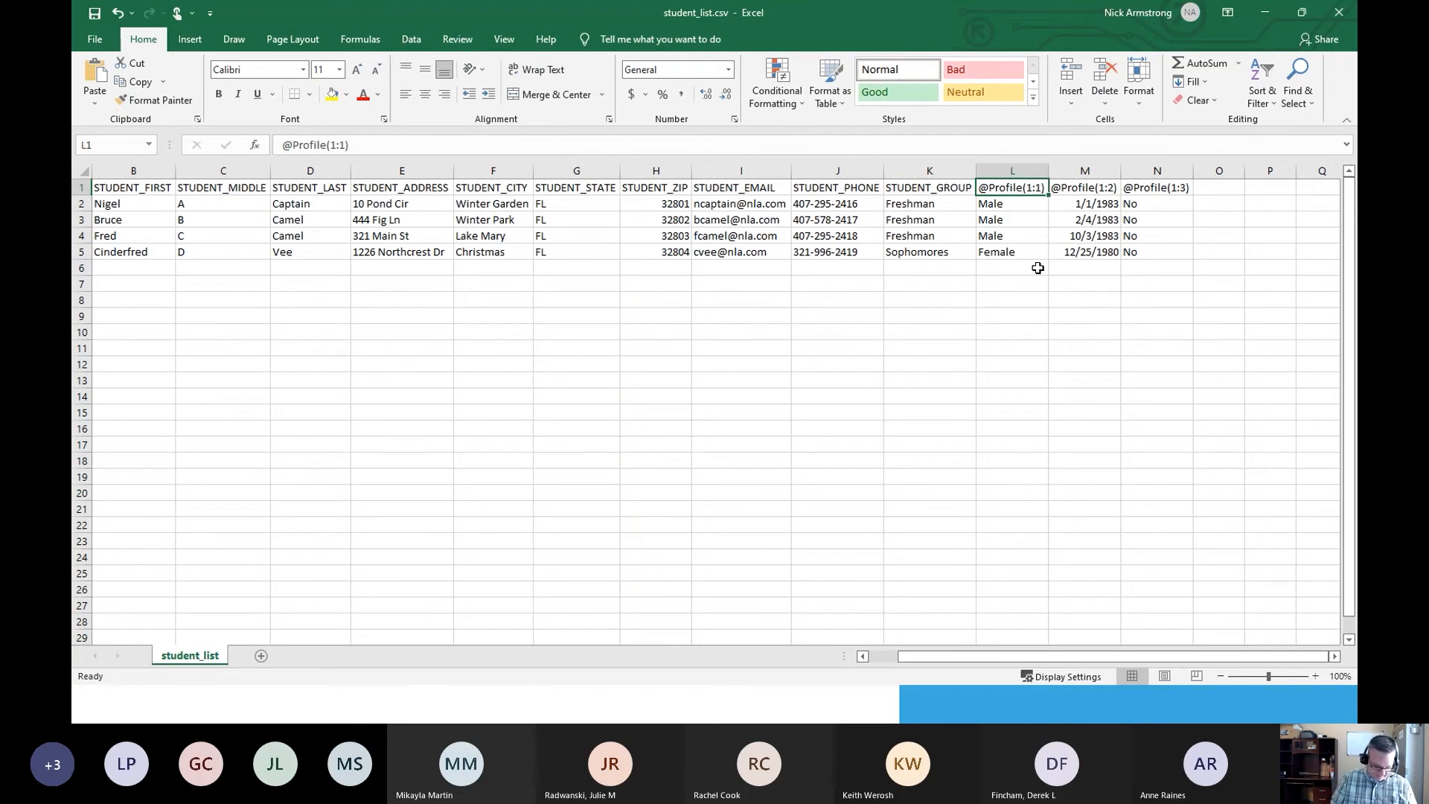
pyautogui.write('Gender')
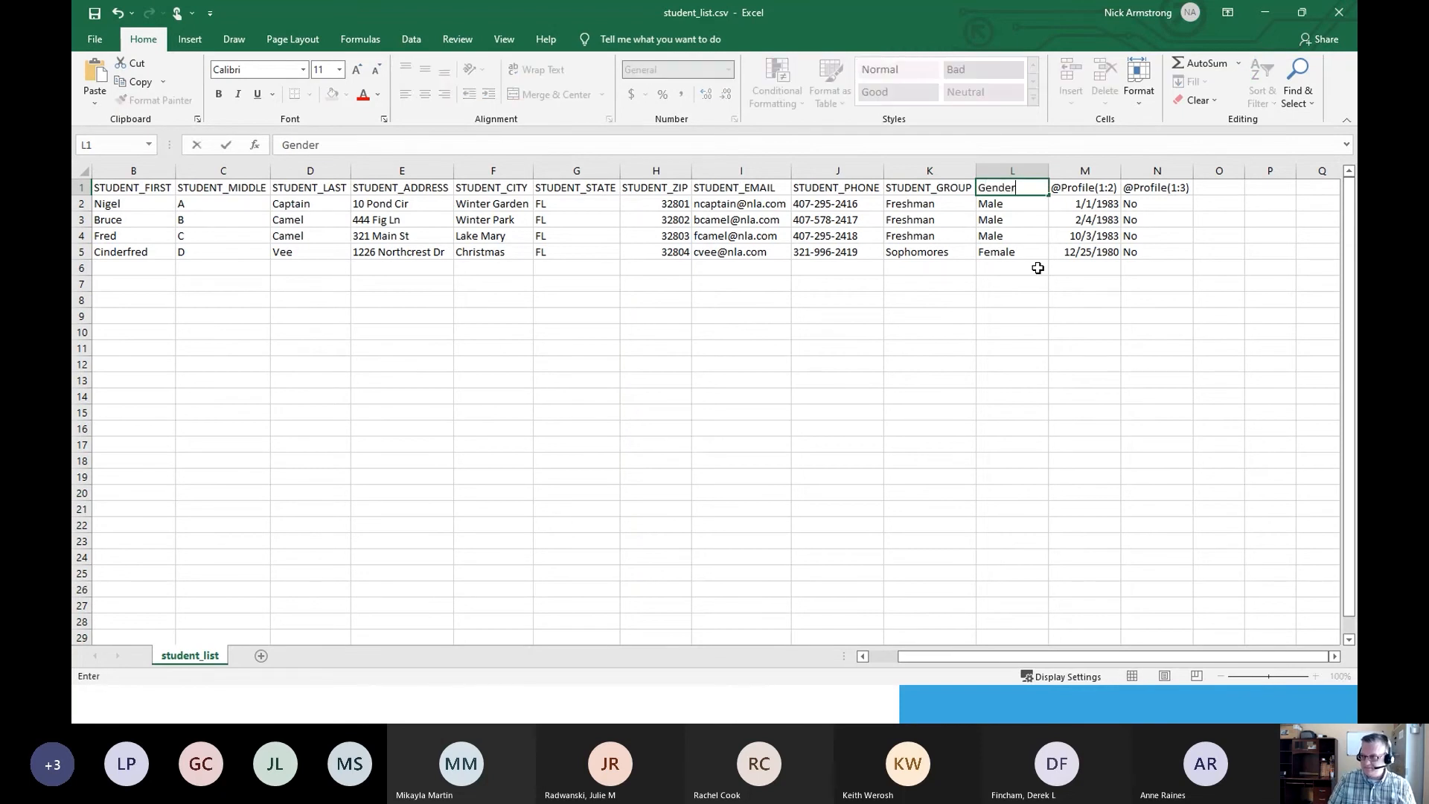
pyautogui.press('Tab')
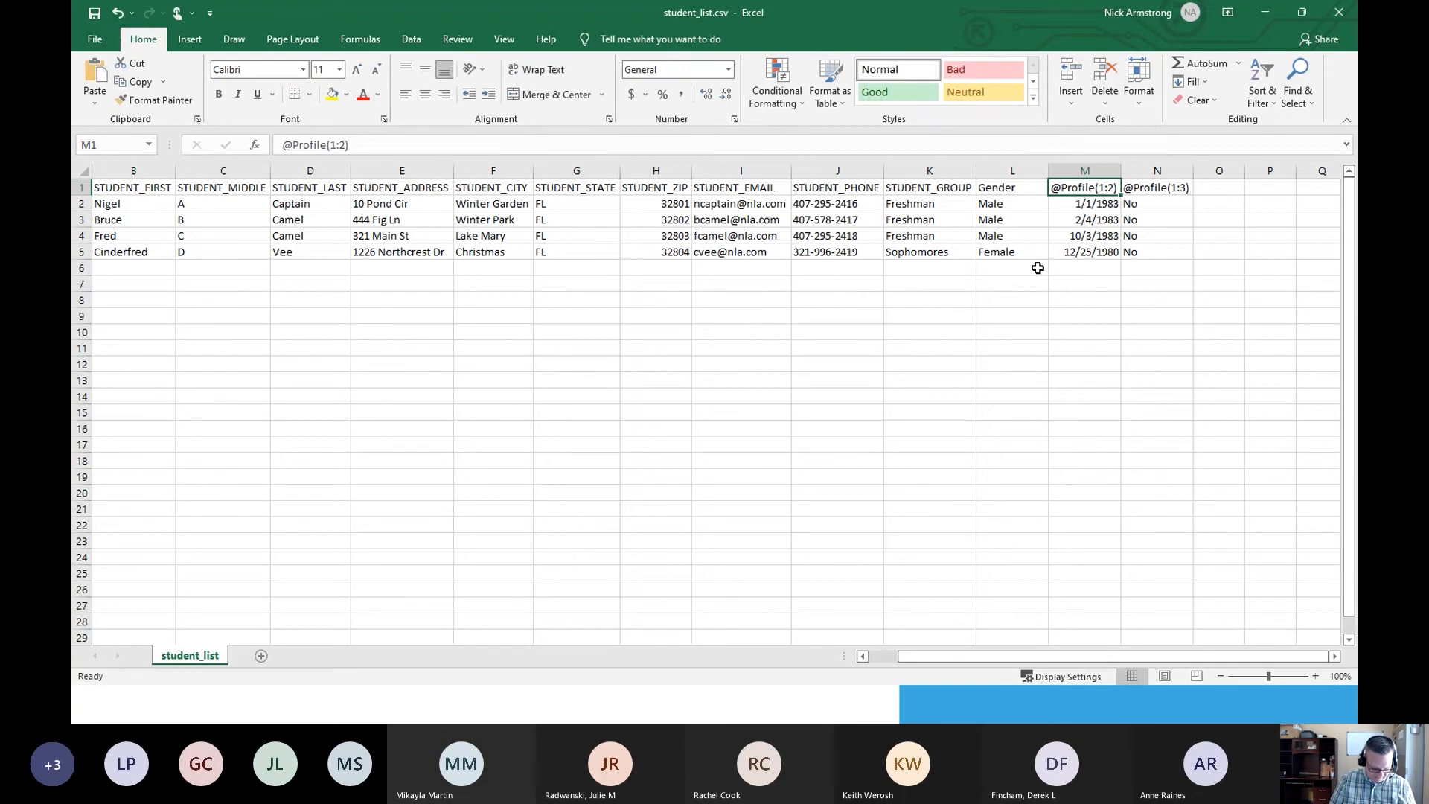
pyautogui.write('Birthdate')
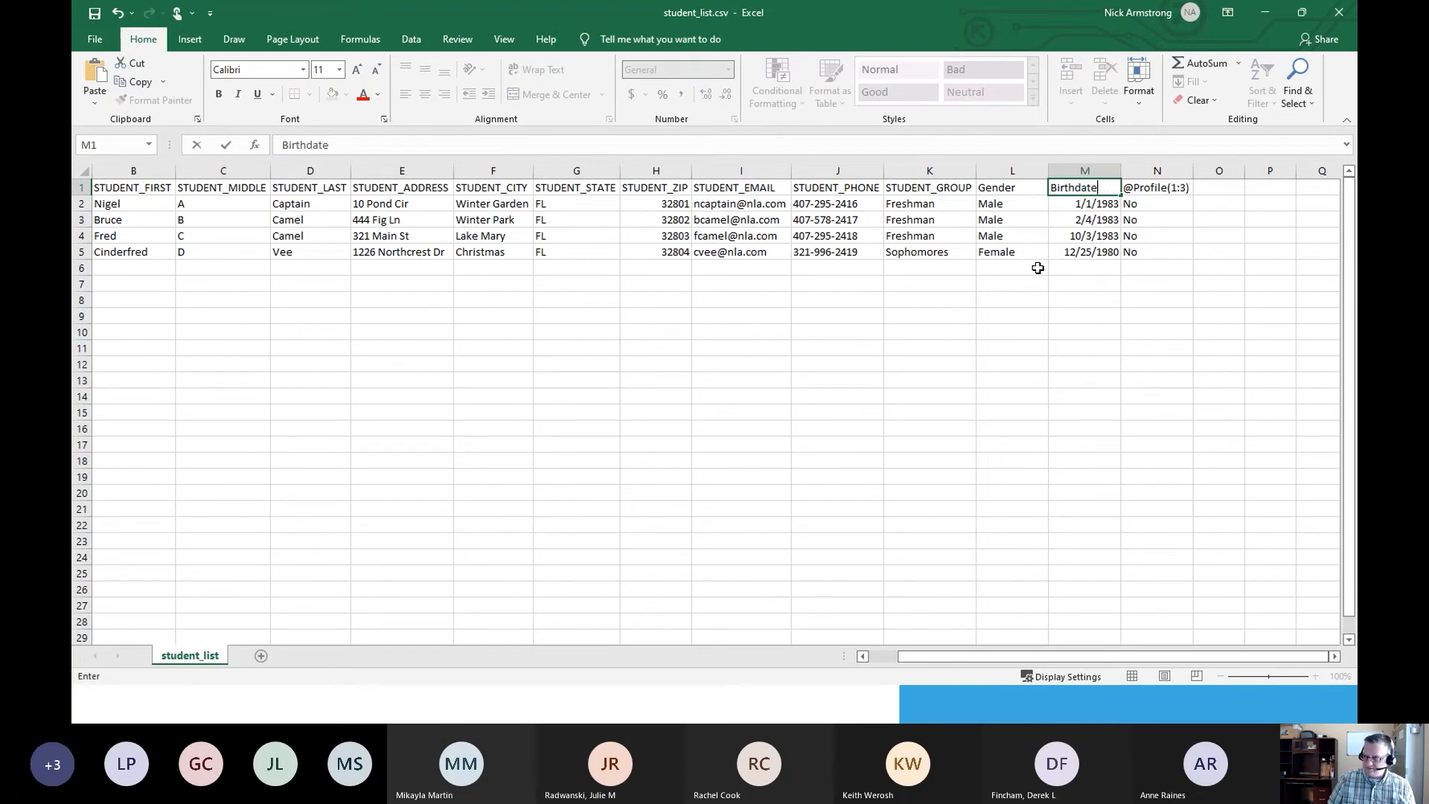
pyautogui.press('Tab')
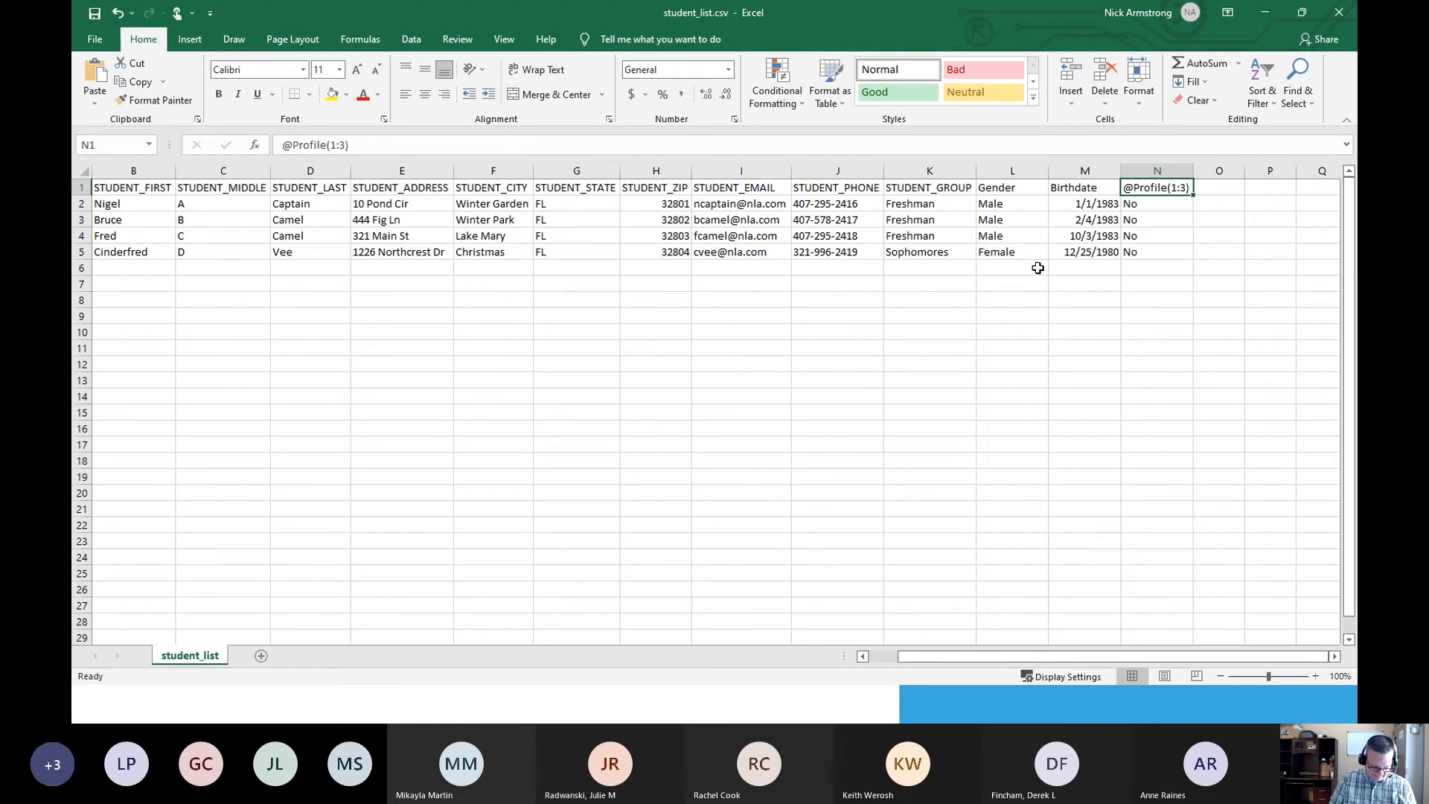
pyautogui.write('Veteran')
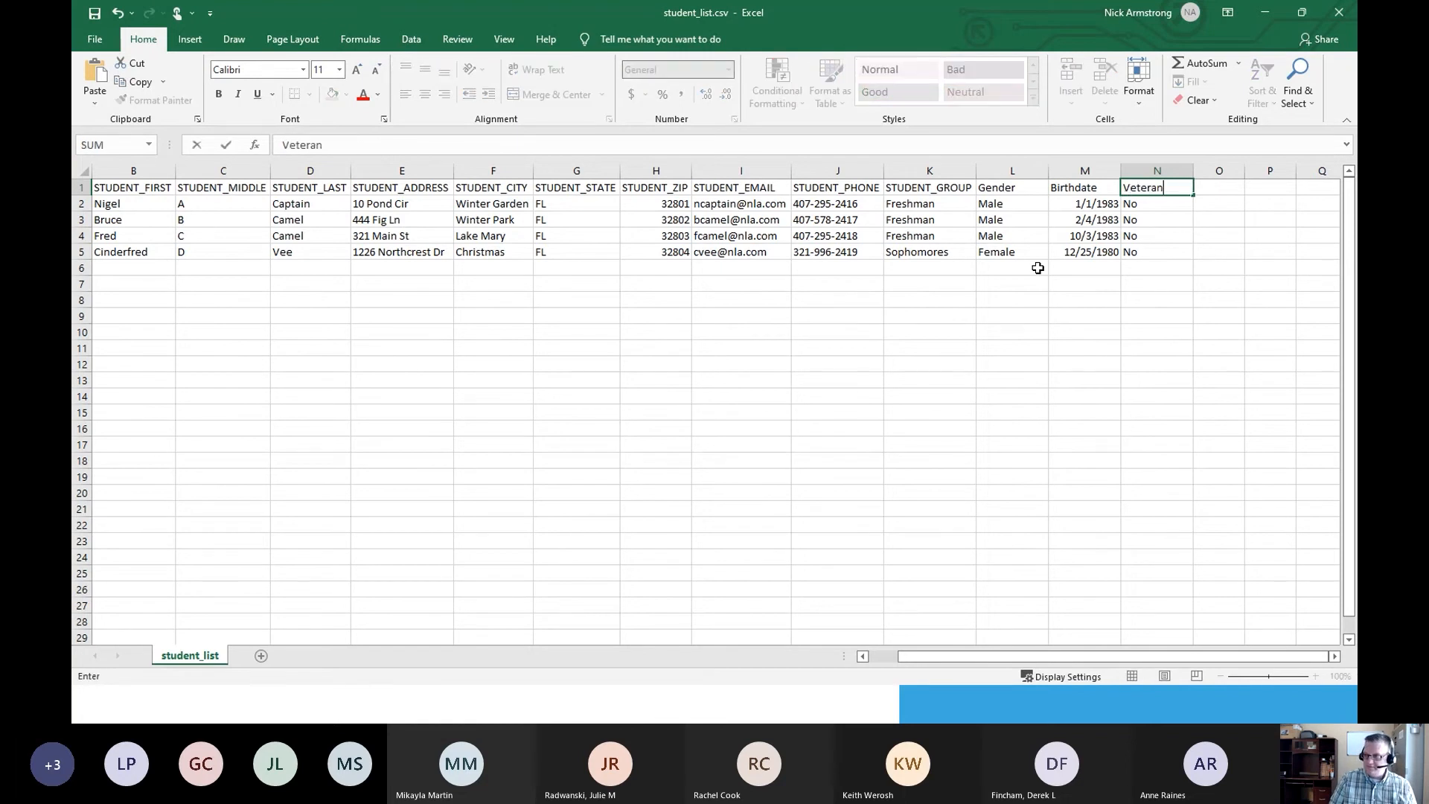
pyautogui.press('Return')
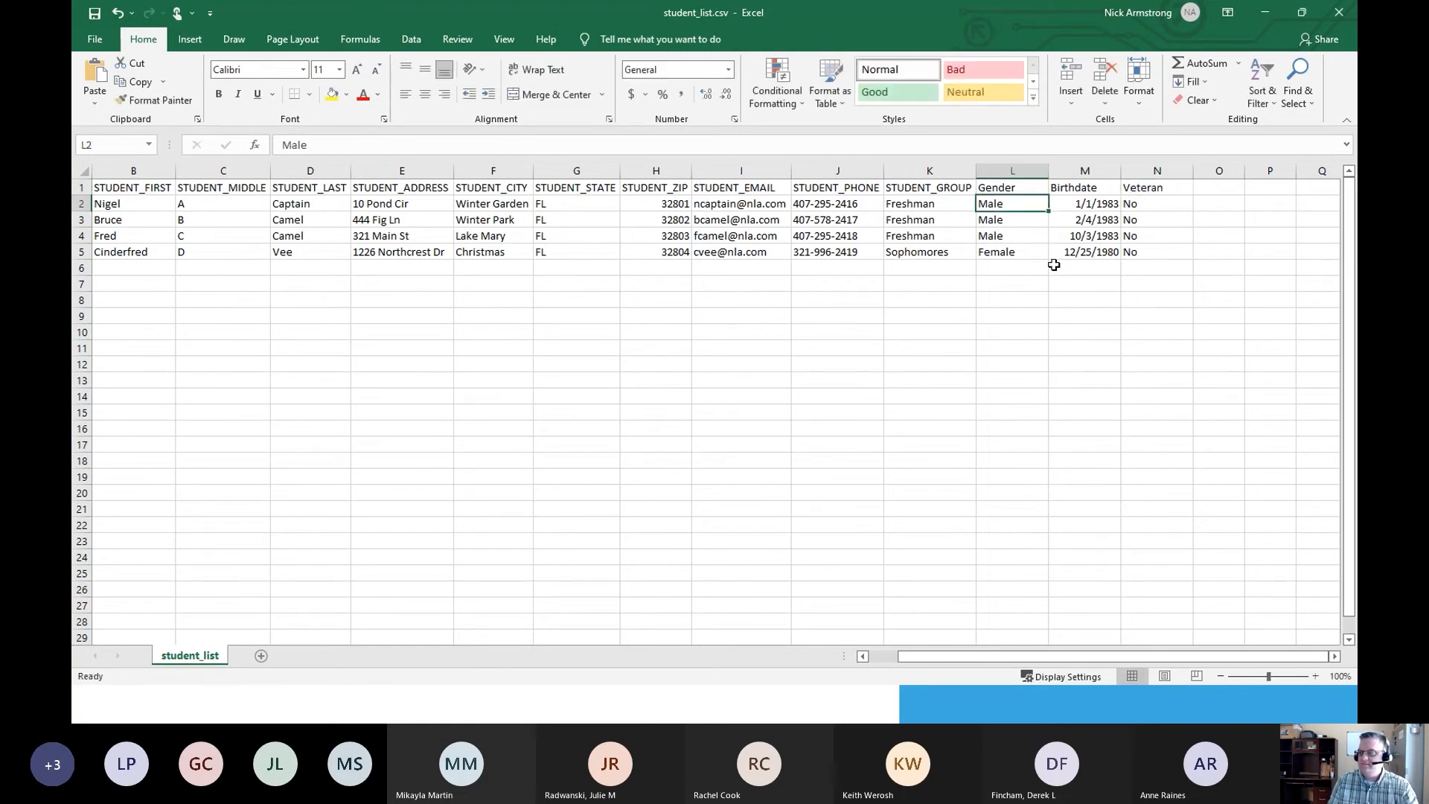
pyautogui.click(929, 193)
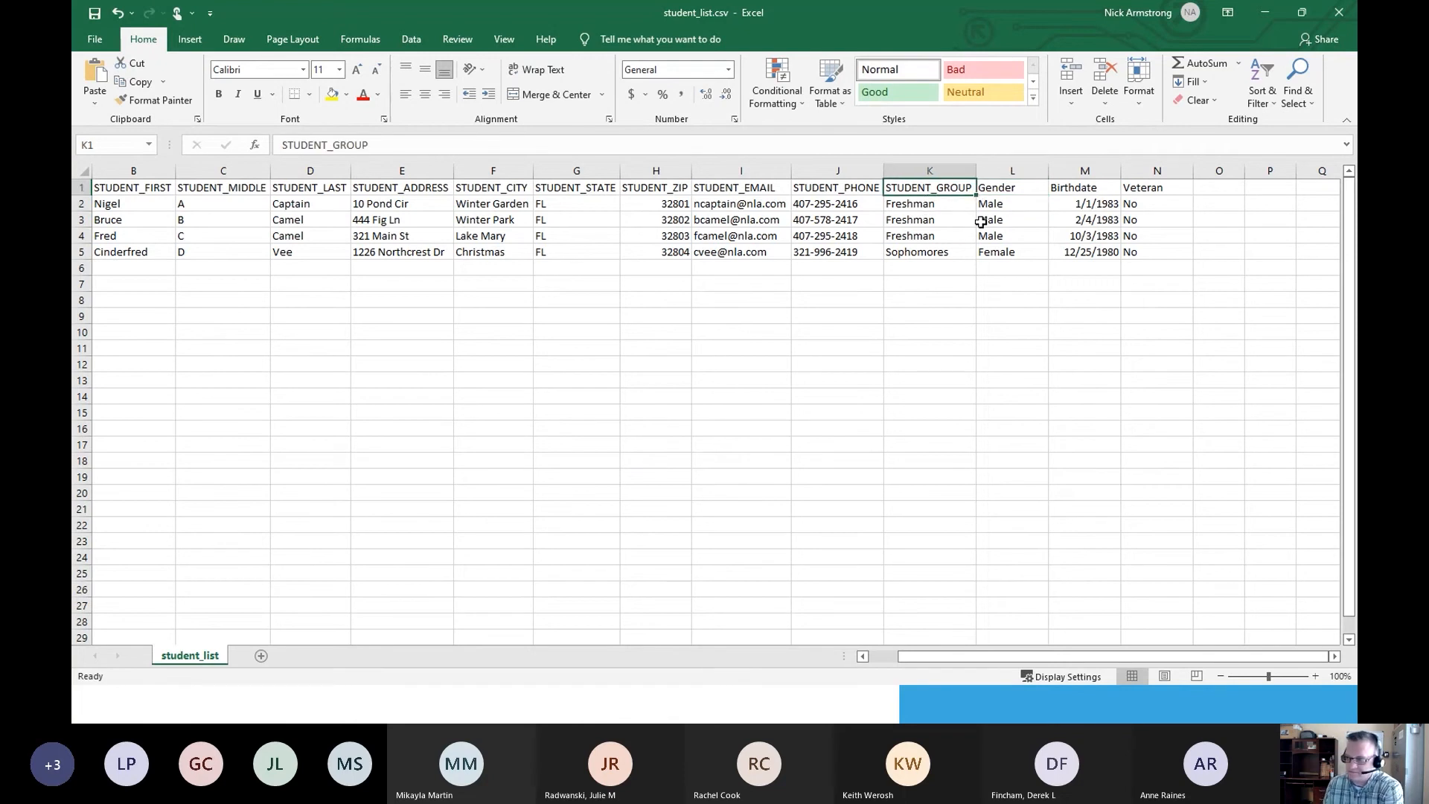
# Rename the STUDENT_GROUP header as Classification.
pyautogui.write('Class')
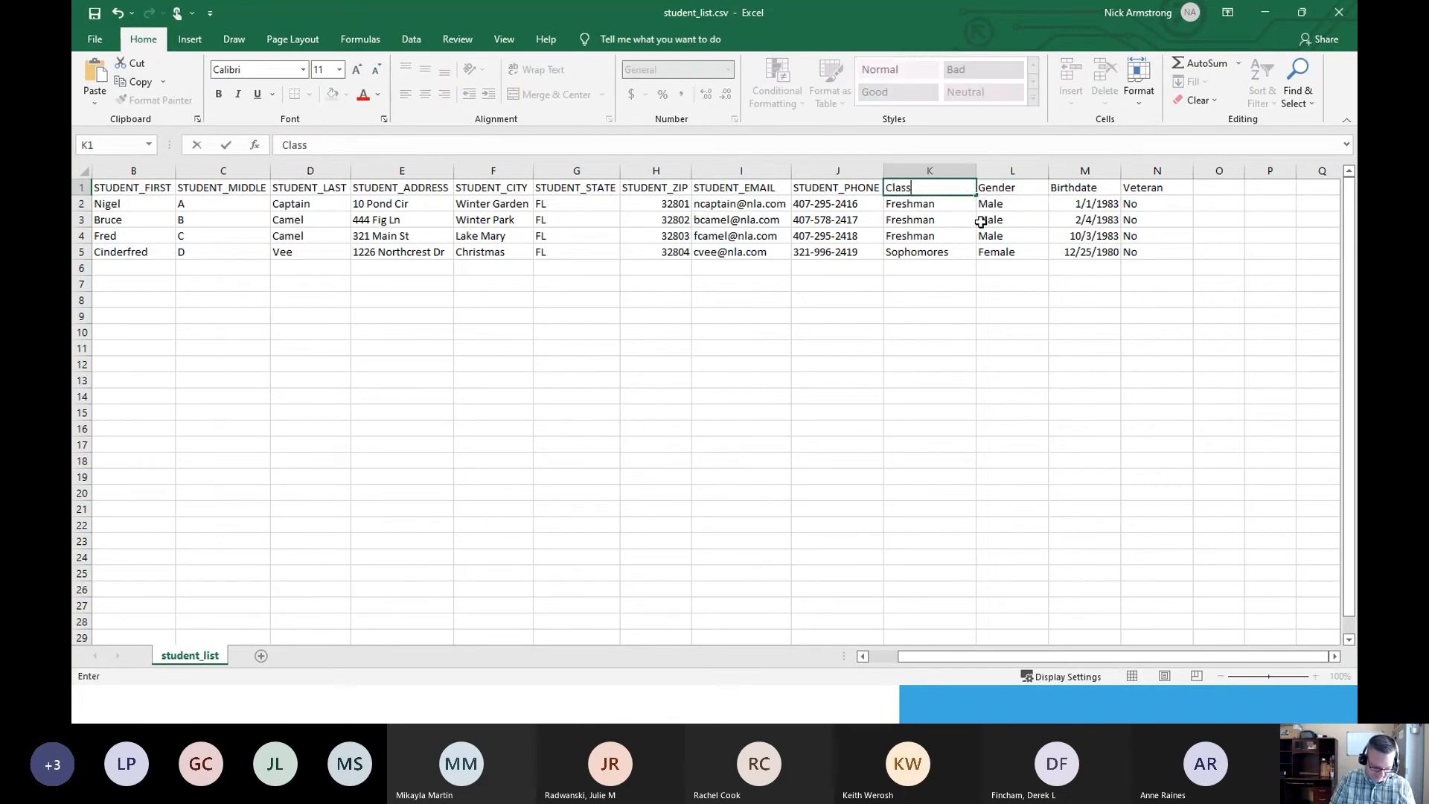
pyautogui.write('ification')
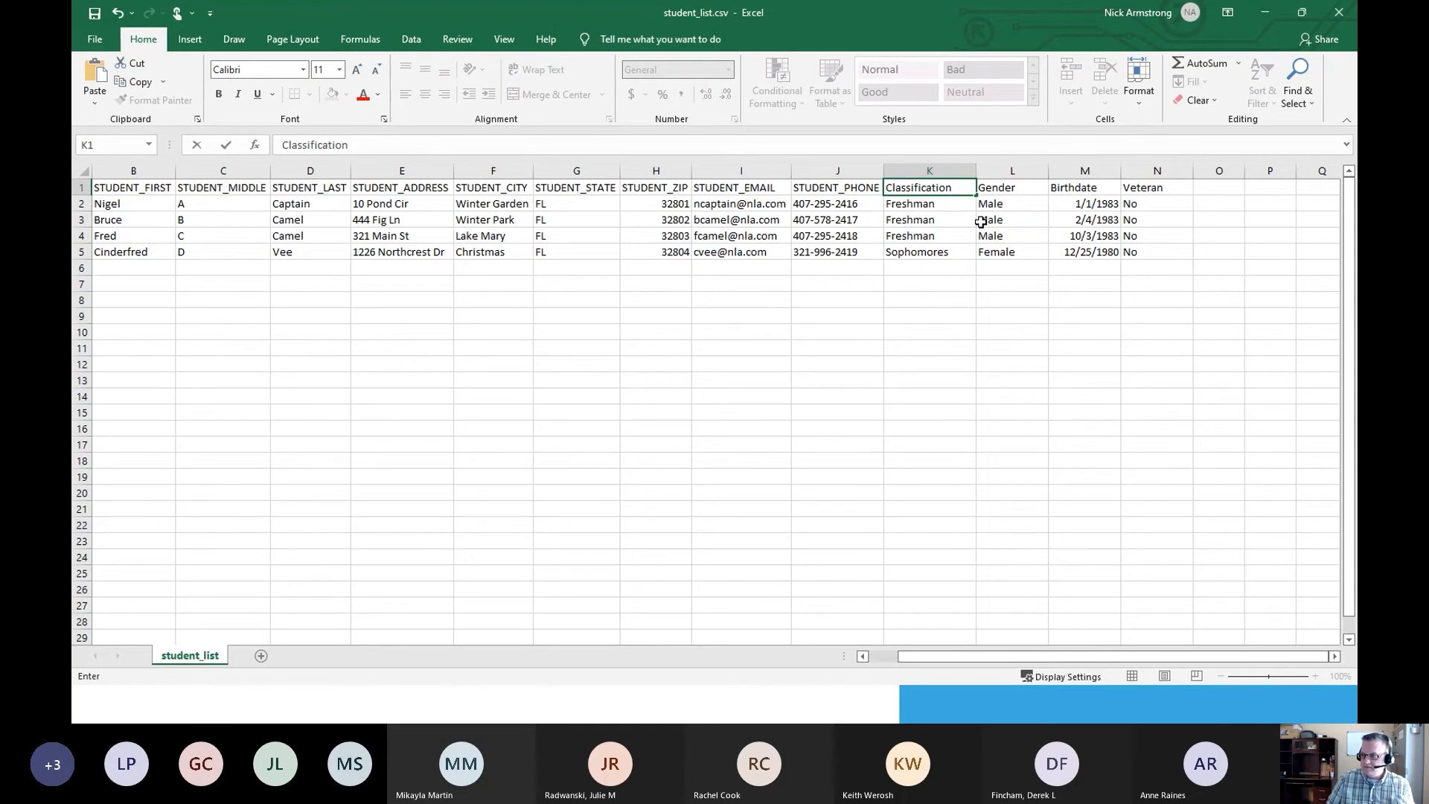
pyautogui.moveTo(926, 300); pyautogui.dragTo(926, 288)
# Delete the four columns from STUDENT_ADDRESS through STUDENT_ZIP from the student list.
pyautogui.scroll(2, 915, 317)
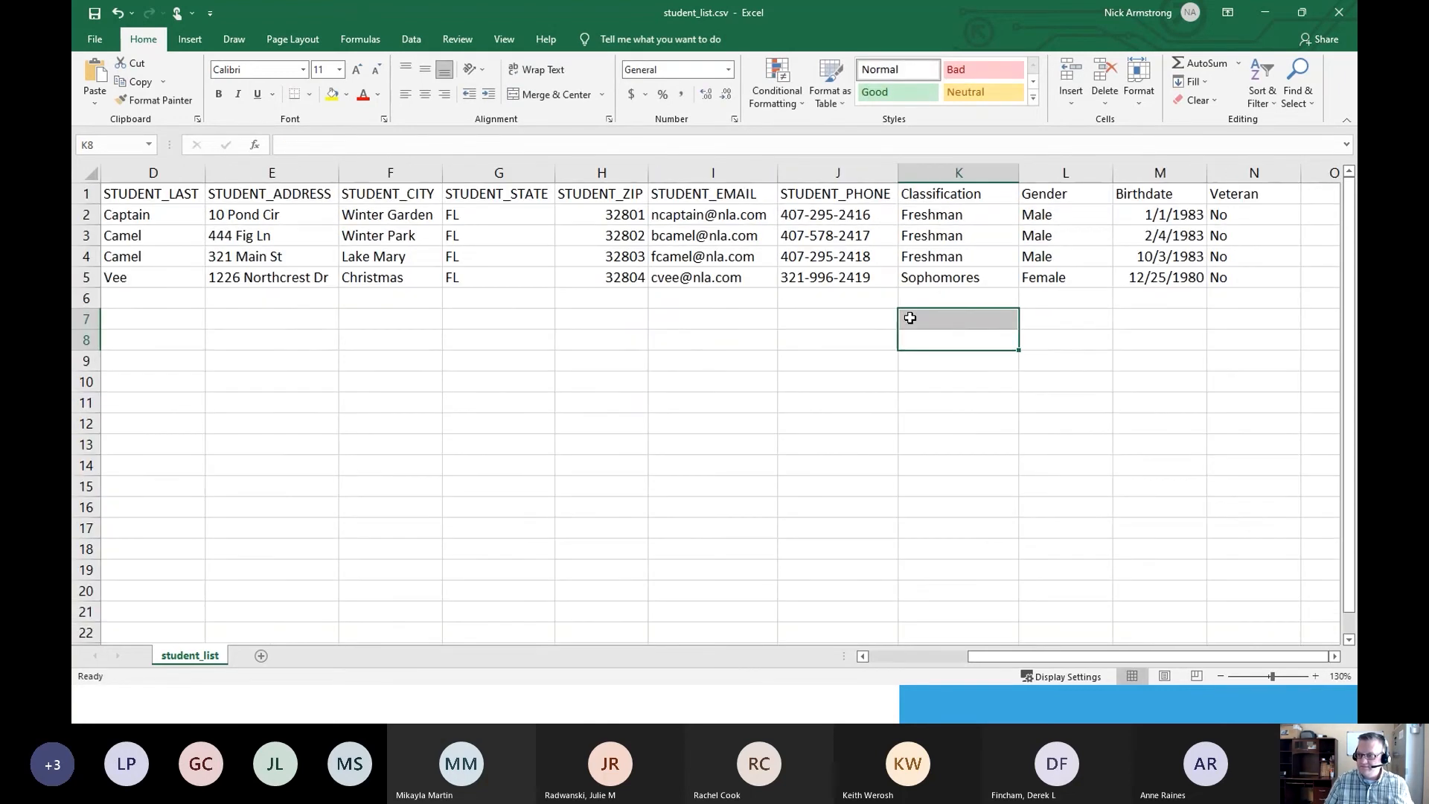
pyautogui.scroll(1, 1032, 365)
pyautogui.click(412, 174)
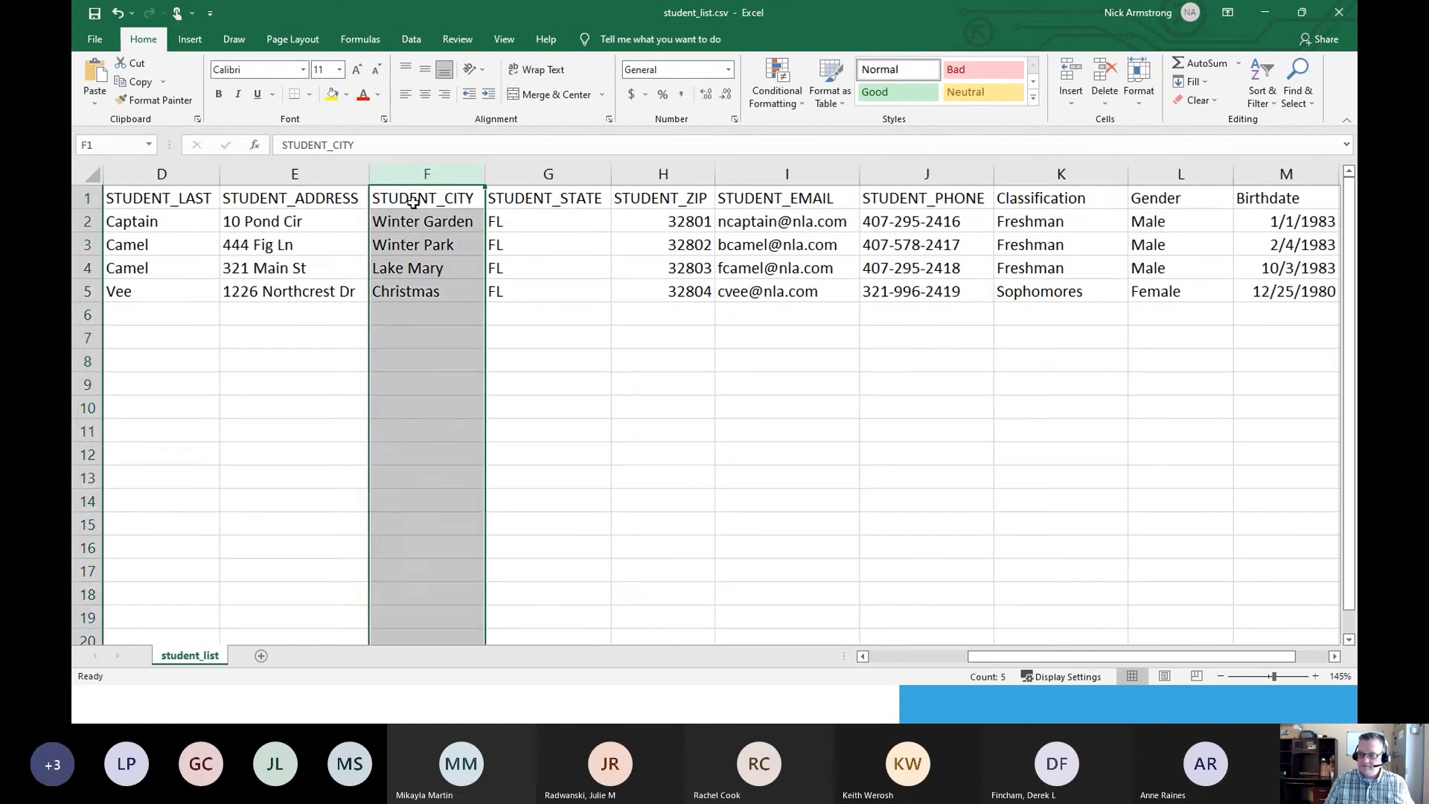
pyautogui.click(536, 240)
pyautogui.click(347, 171)
pyautogui.moveTo(347, 172); pyautogui.dragTo(697, 223)
pyautogui.rightClick(618, 397)
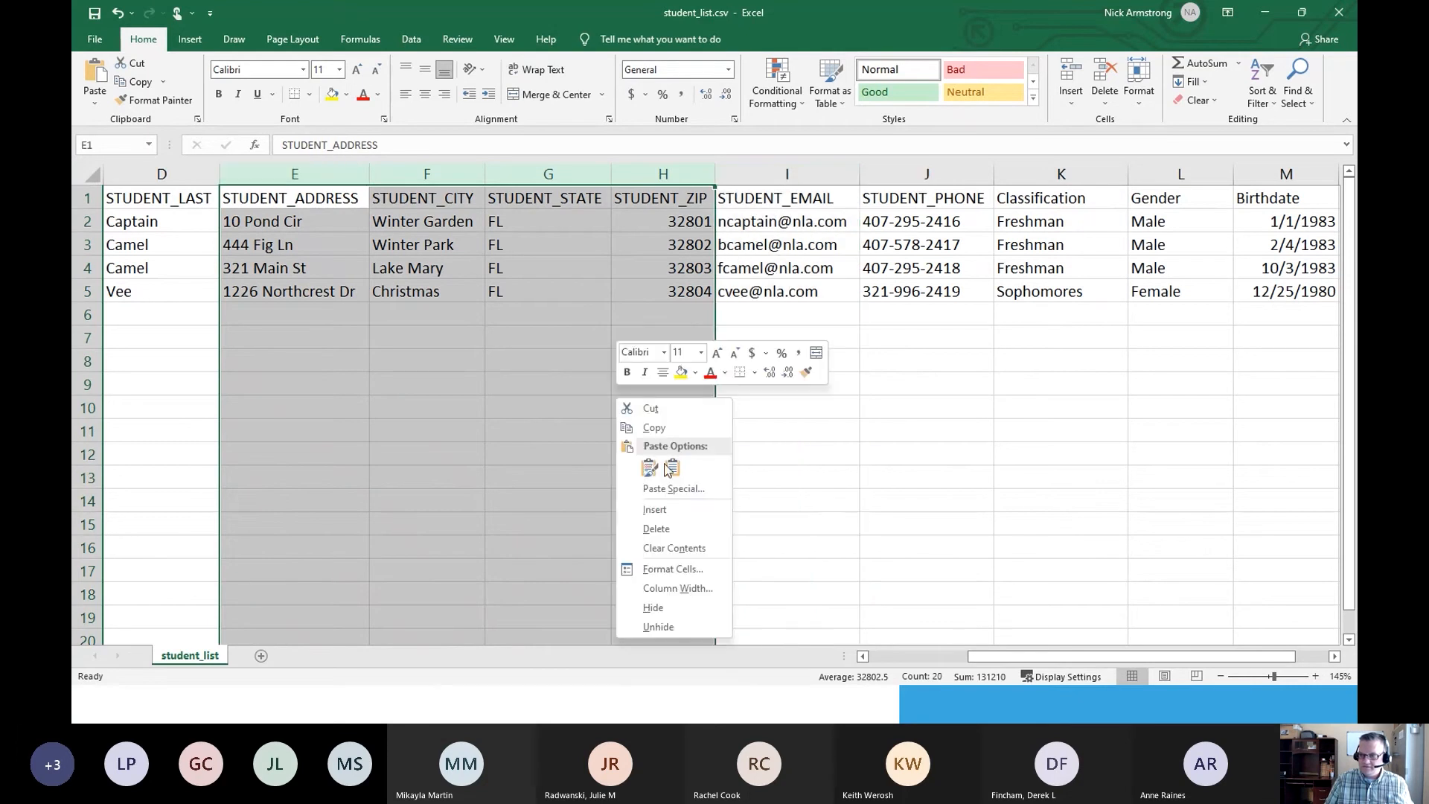
pyautogui.click(662, 529)
# Delete the STUDENT_MIDDLE column from the student list.
pyautogui.click(167, 267)
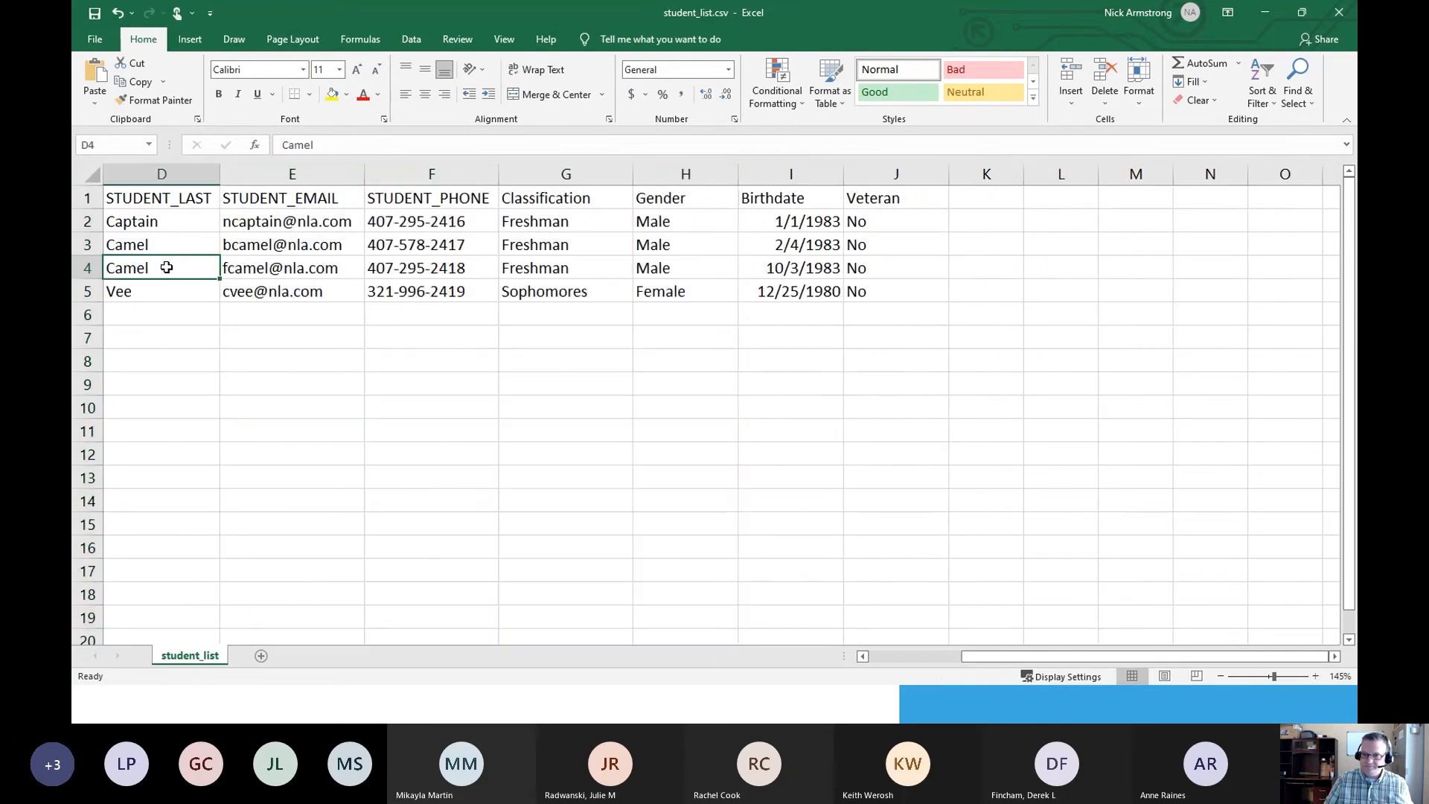
pyautogui.press('Up')
pyautogui.press('Left')
pyautogui.press('Left')
pyautogui.press('Left')
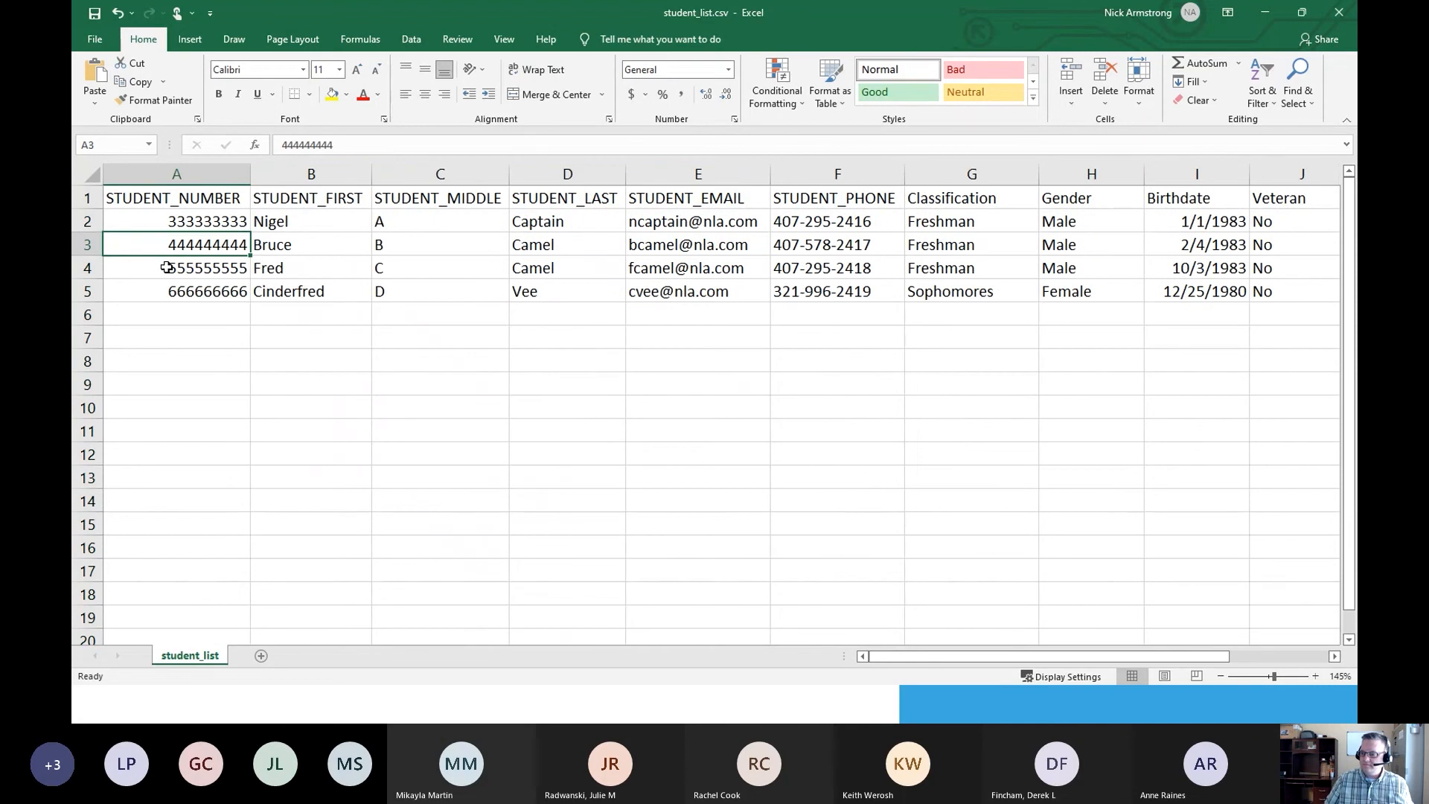
pyautogui.click(443, 175)
pyautogui.rightClick(442, 266)
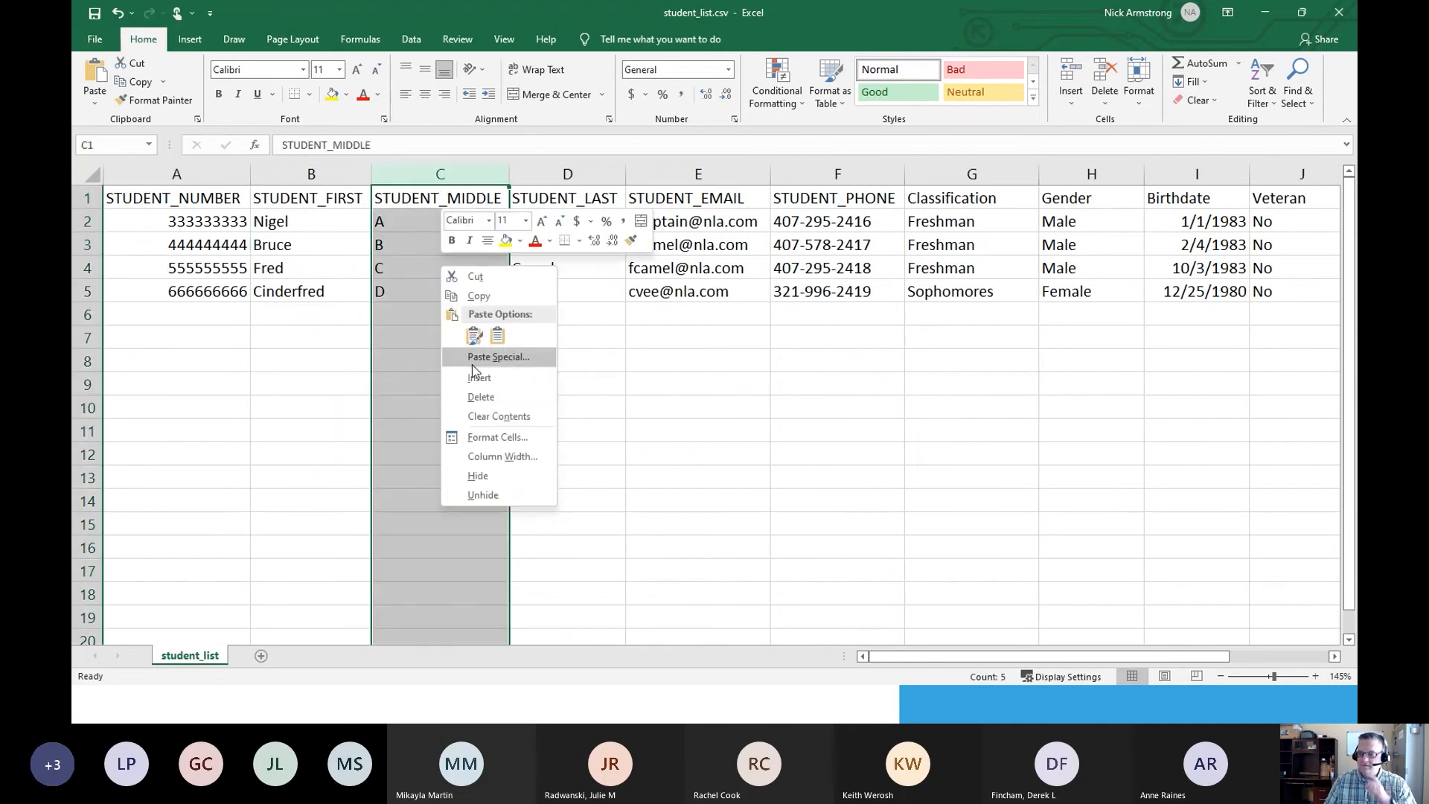
pyautogui.click(478, 396)
pyautogui.click(931, 274)
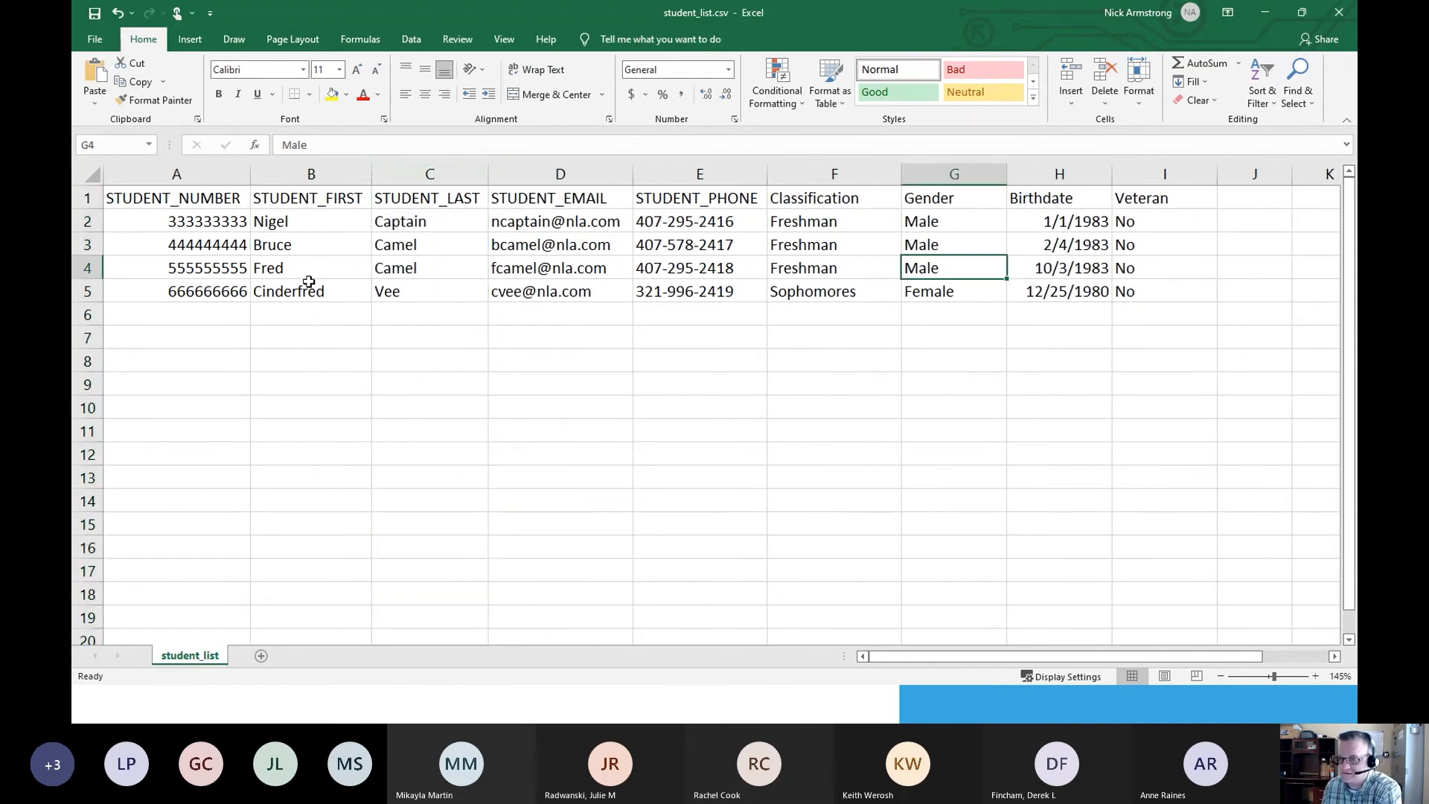
# Examine the student detail columns and the profile columns from Classification through Veteran.
pyautogui.moveTo(213, 221); pyautogui.dragTo(804, 289)
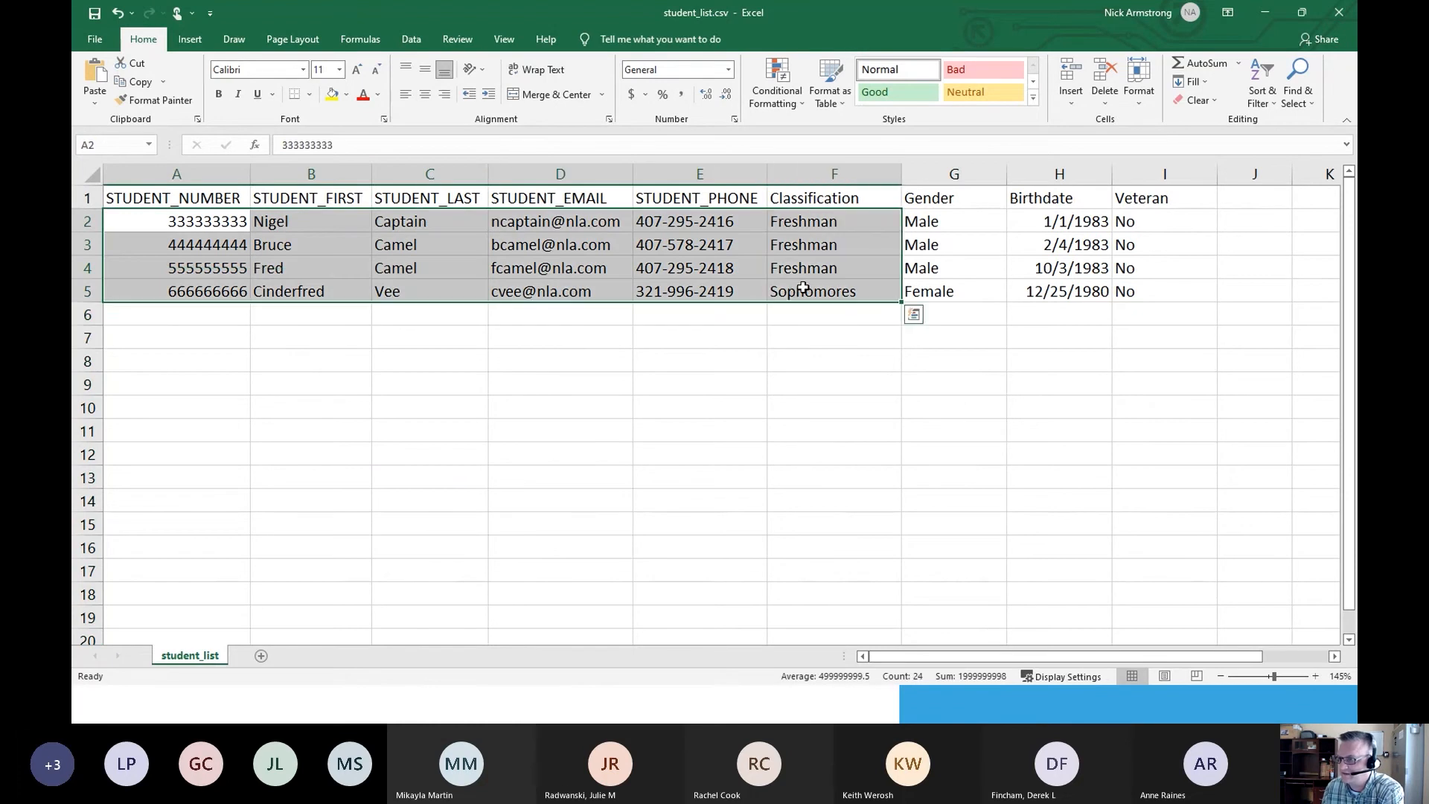
pyautogui.click(986, 267)
pyautogui.moveTo(847, 221); pyautogui.dragTo(1138, 291)
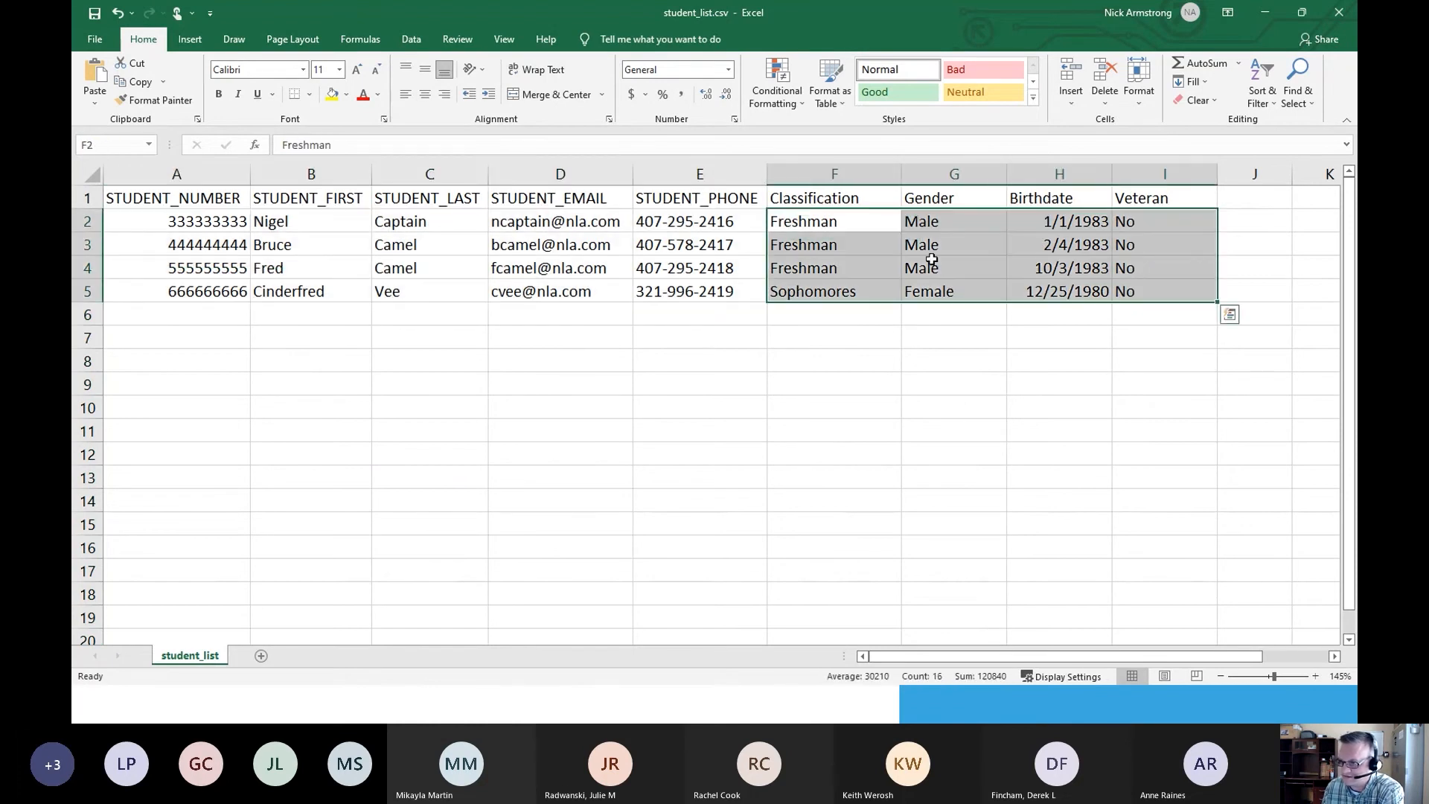
pyautogui.click(847, 203)
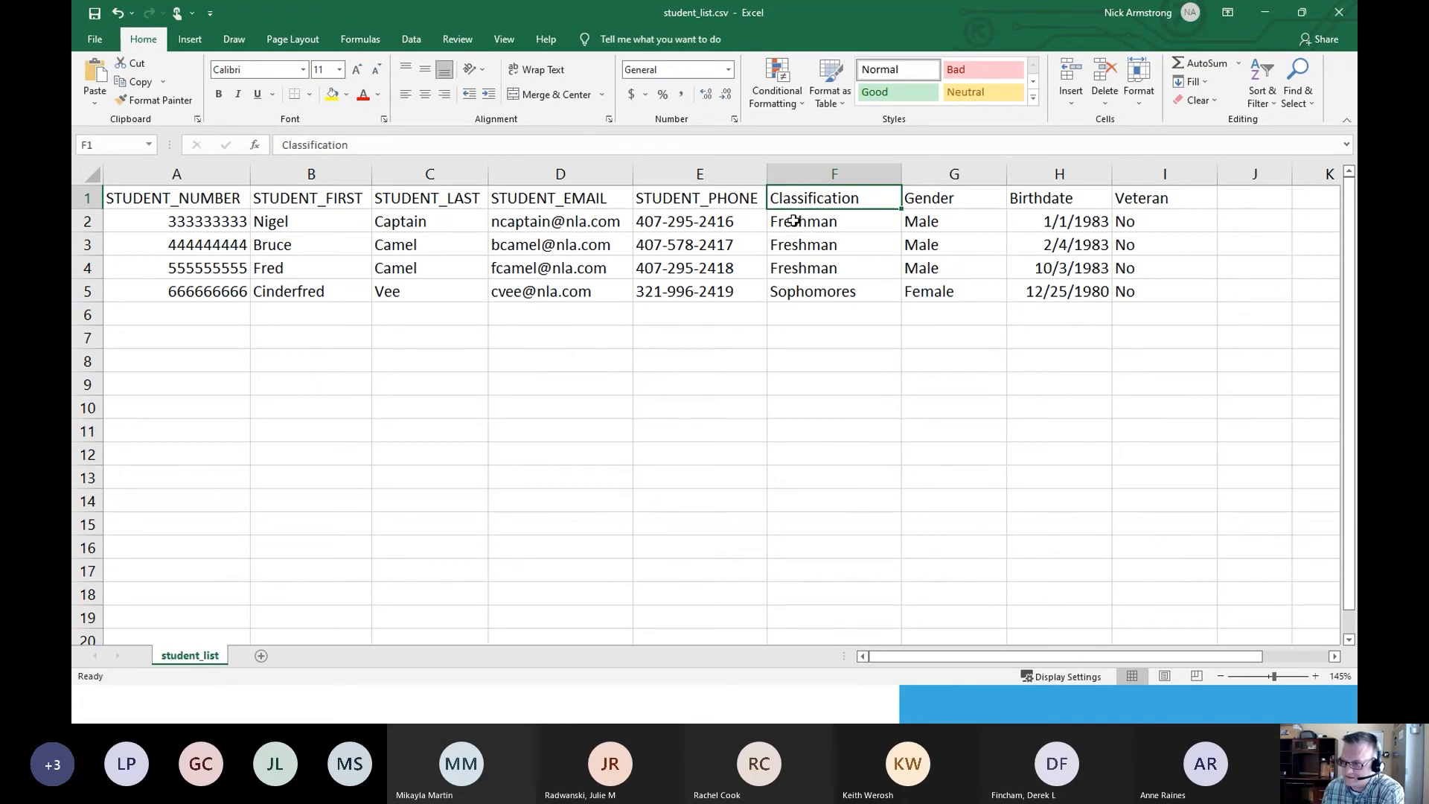
pyautogui.click(1130, 225)
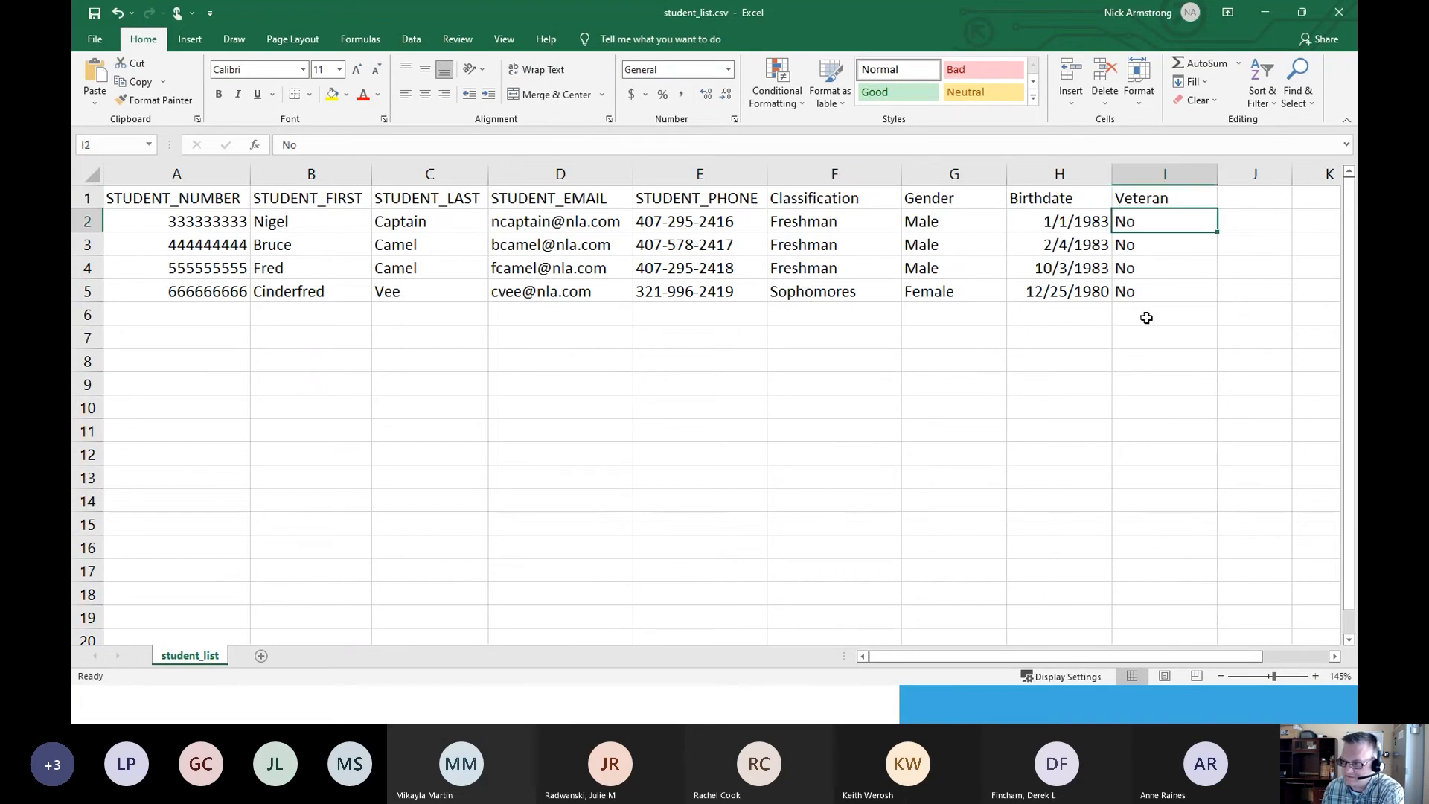
# Replace every No in the Veteran column with Non-veteran using Find and Replace.
pyautogui.click(1153, 180)
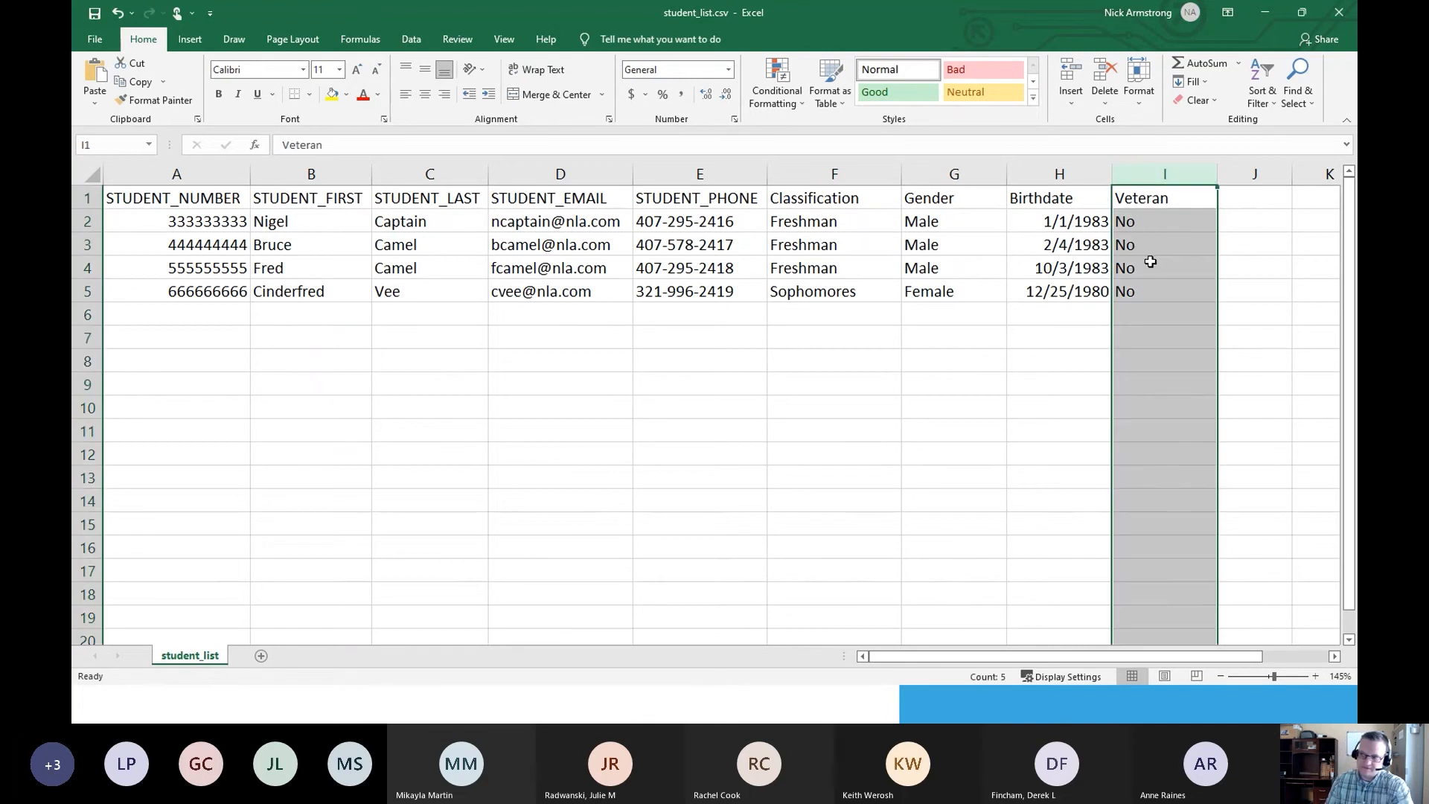
pyautogui.hotkey('ctrl', 'h')
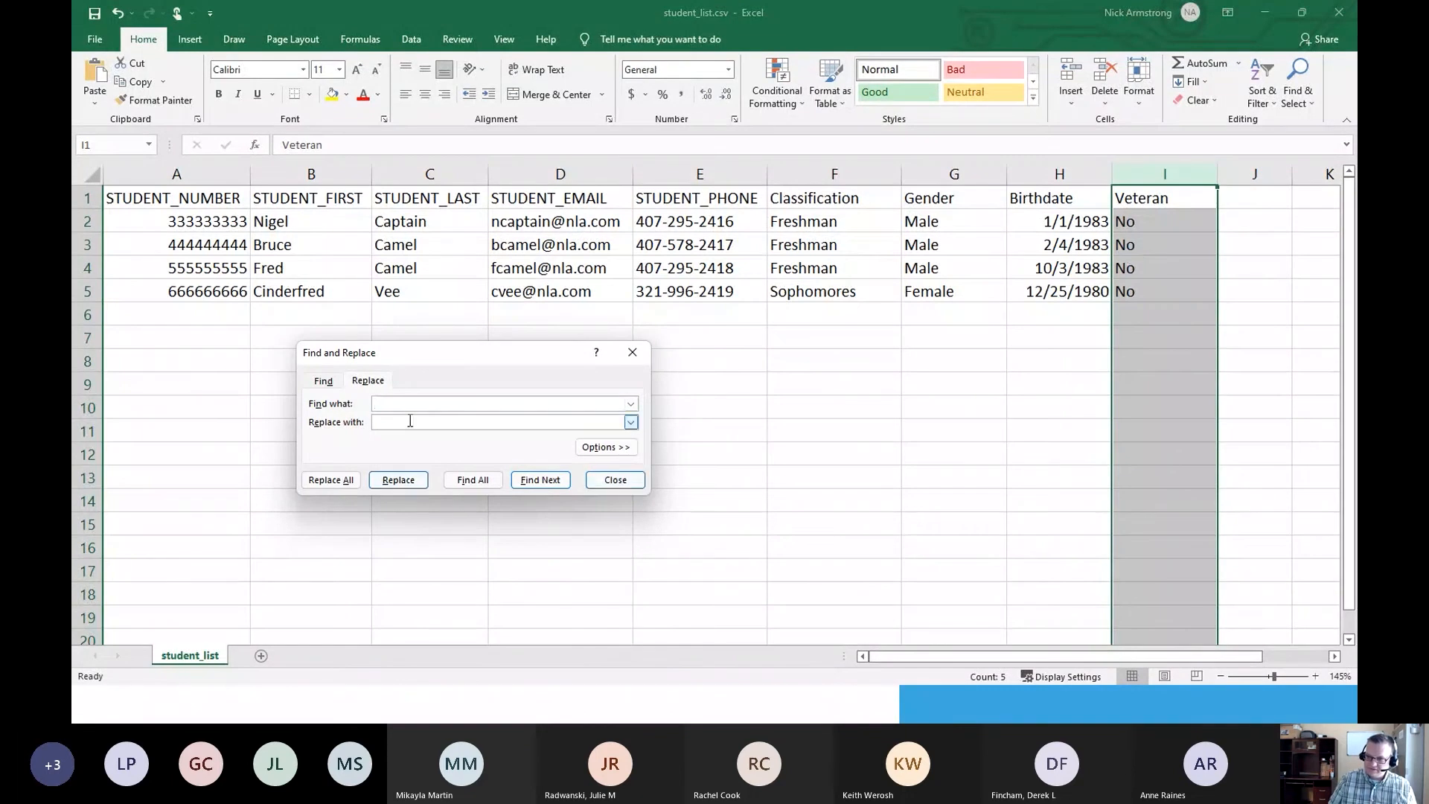
pyautogui.moveTo(440, 357); pyautogui.dragTo(619, 355)
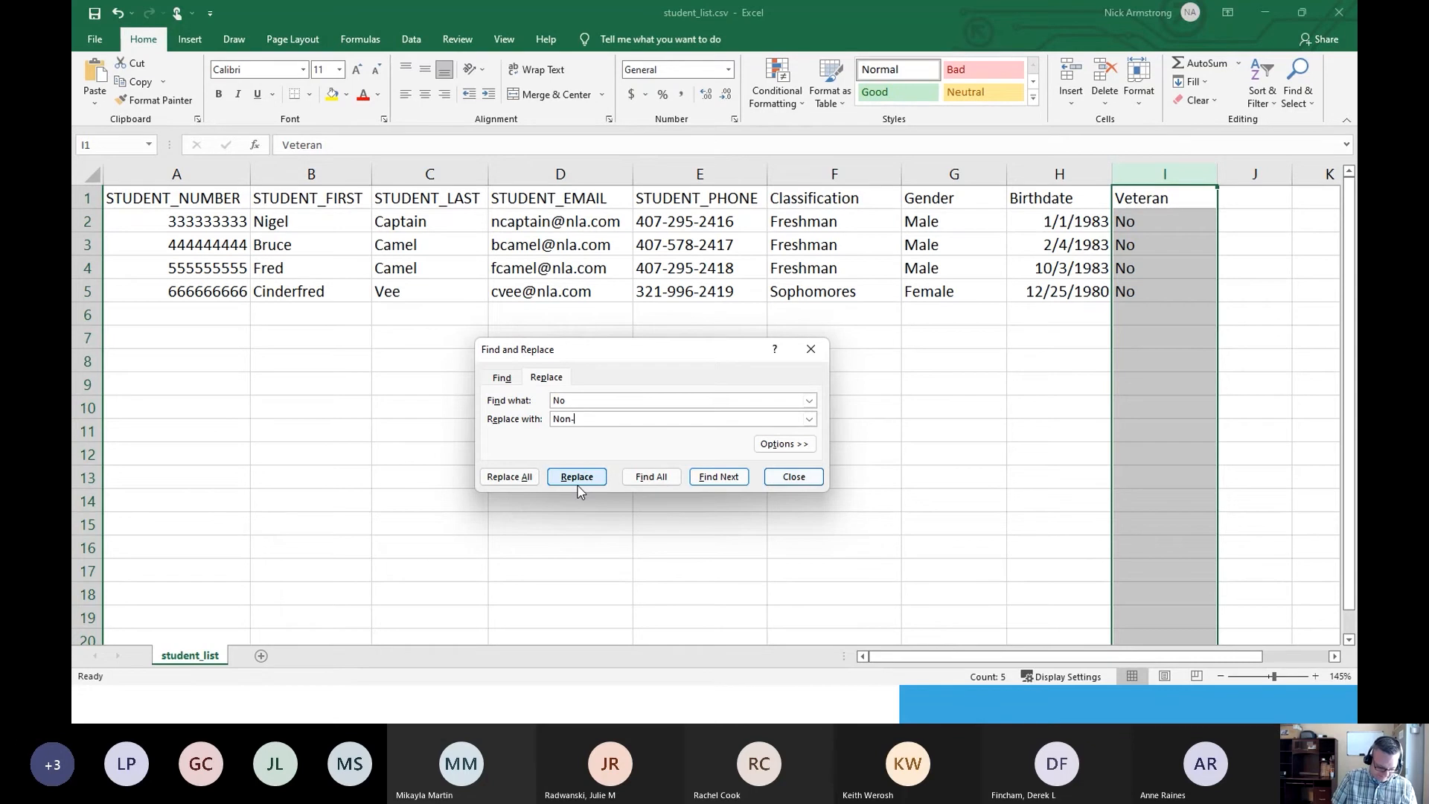
pyautogui.write('a')
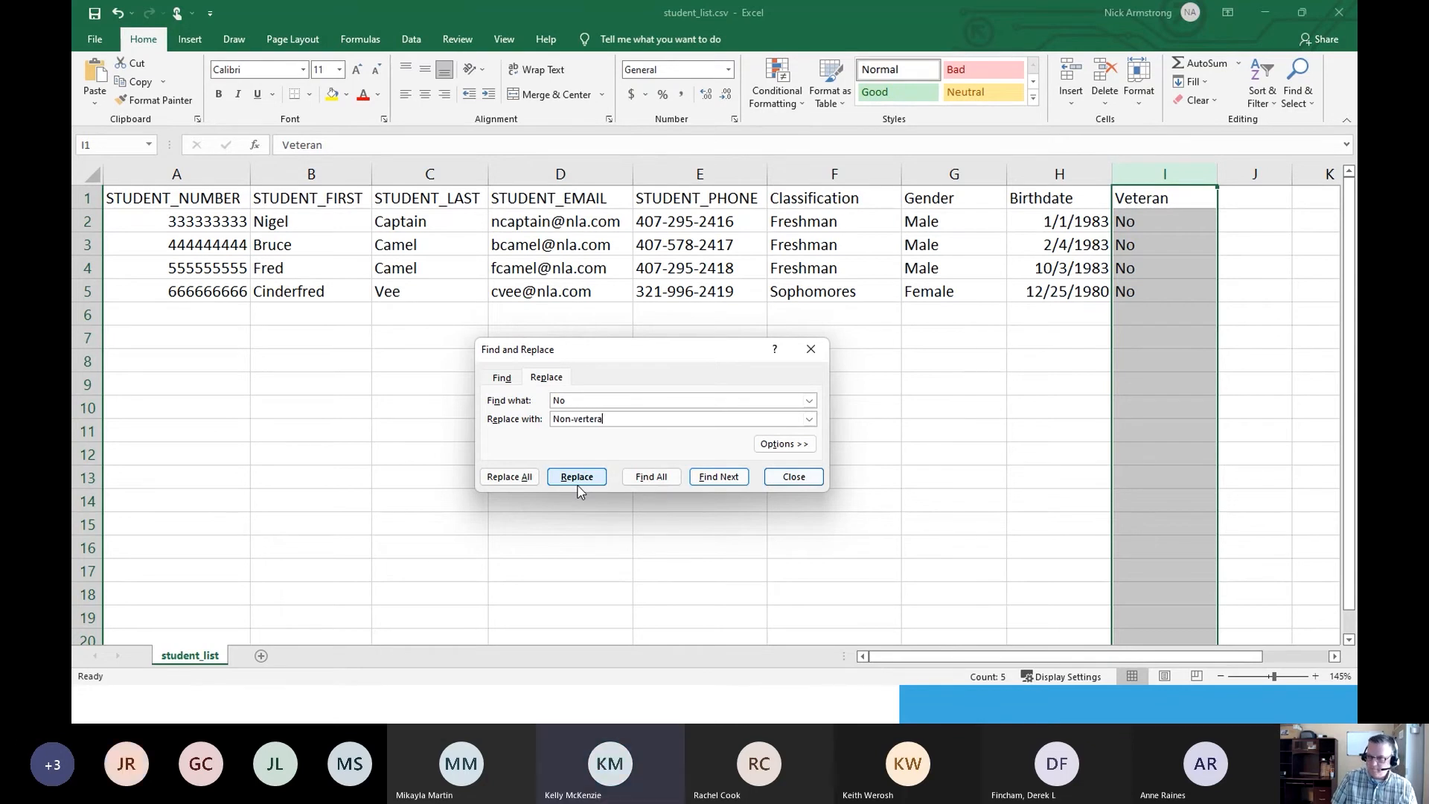
pyautogui.press('Left')
pyautogui.press('Left')
pyautogui.press('Left')
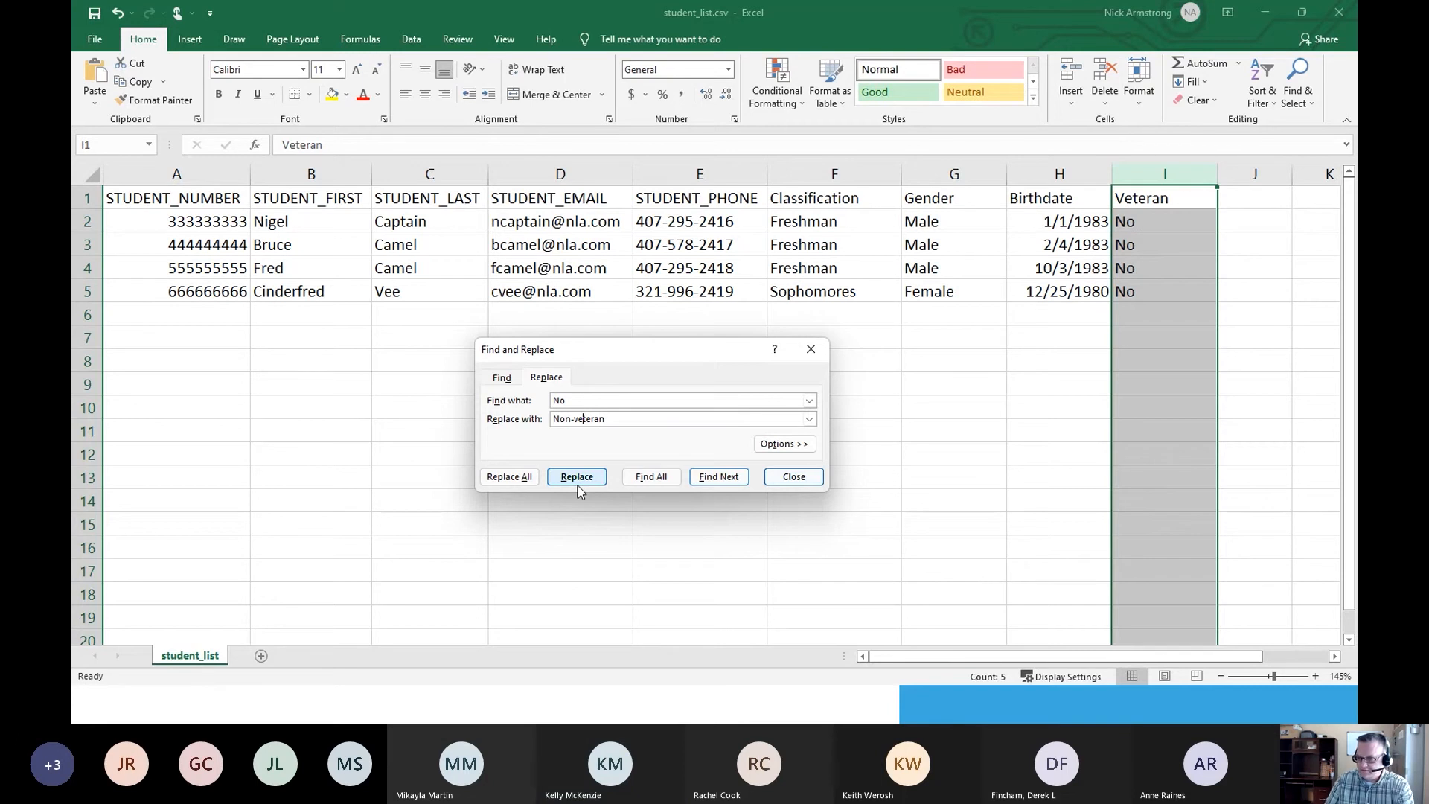
pyautogui.click(511, 477)
pyautogui.click(719, 403)
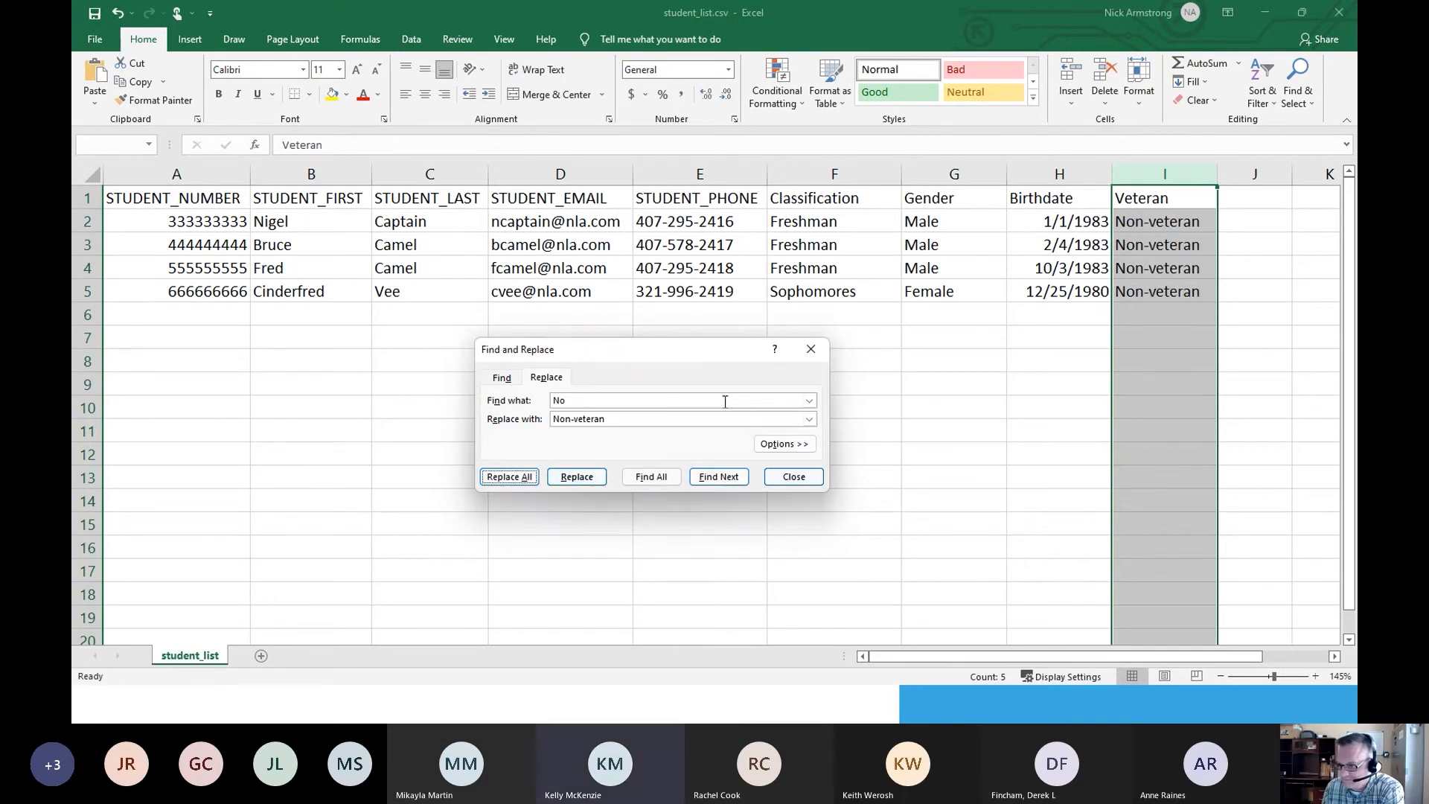
pyautogui.click(822, 477)
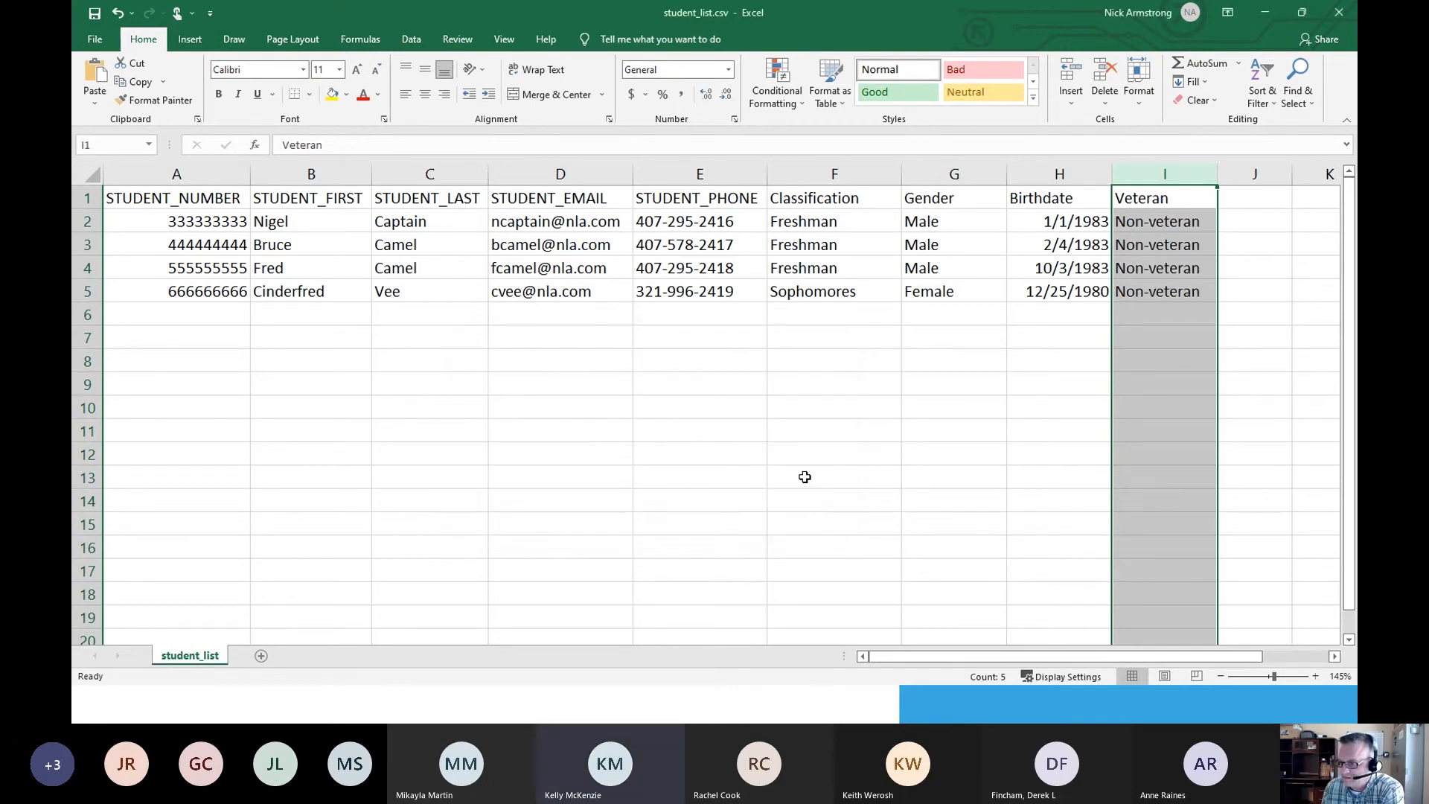
pyautogui.click(1088, 200)
pyautogui.click(1140, 221)
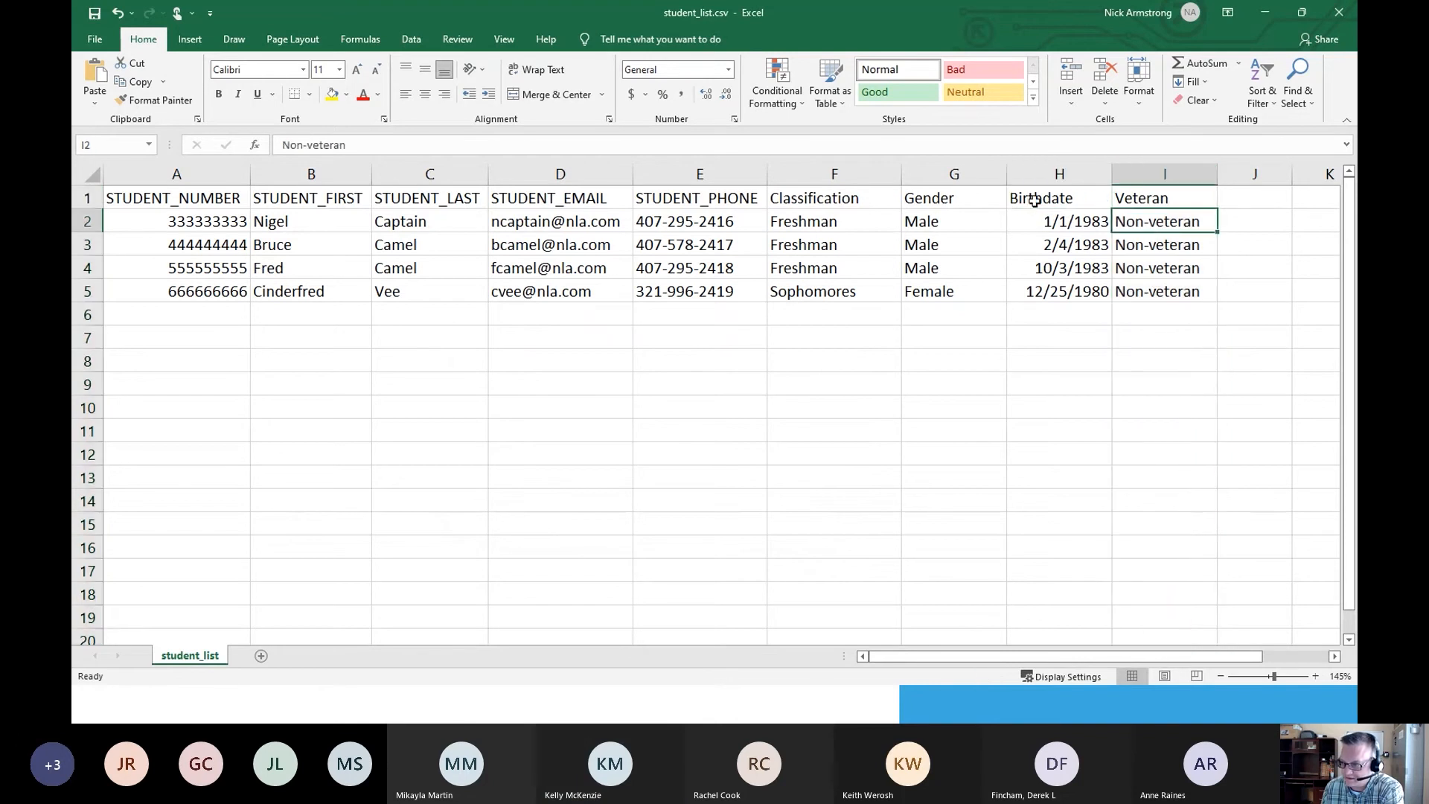
pyautogui.click(866, 202)
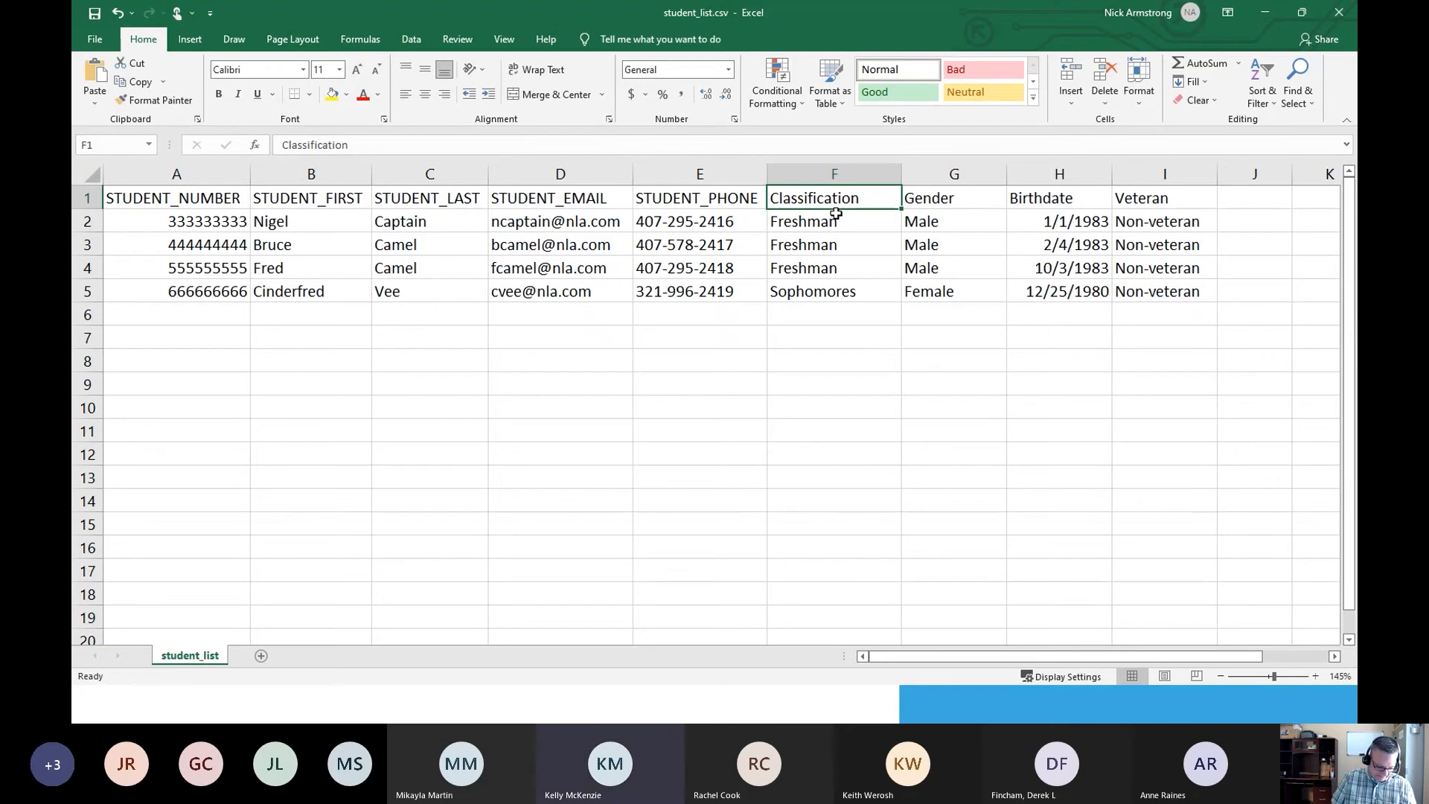
pyautogui.write('@')
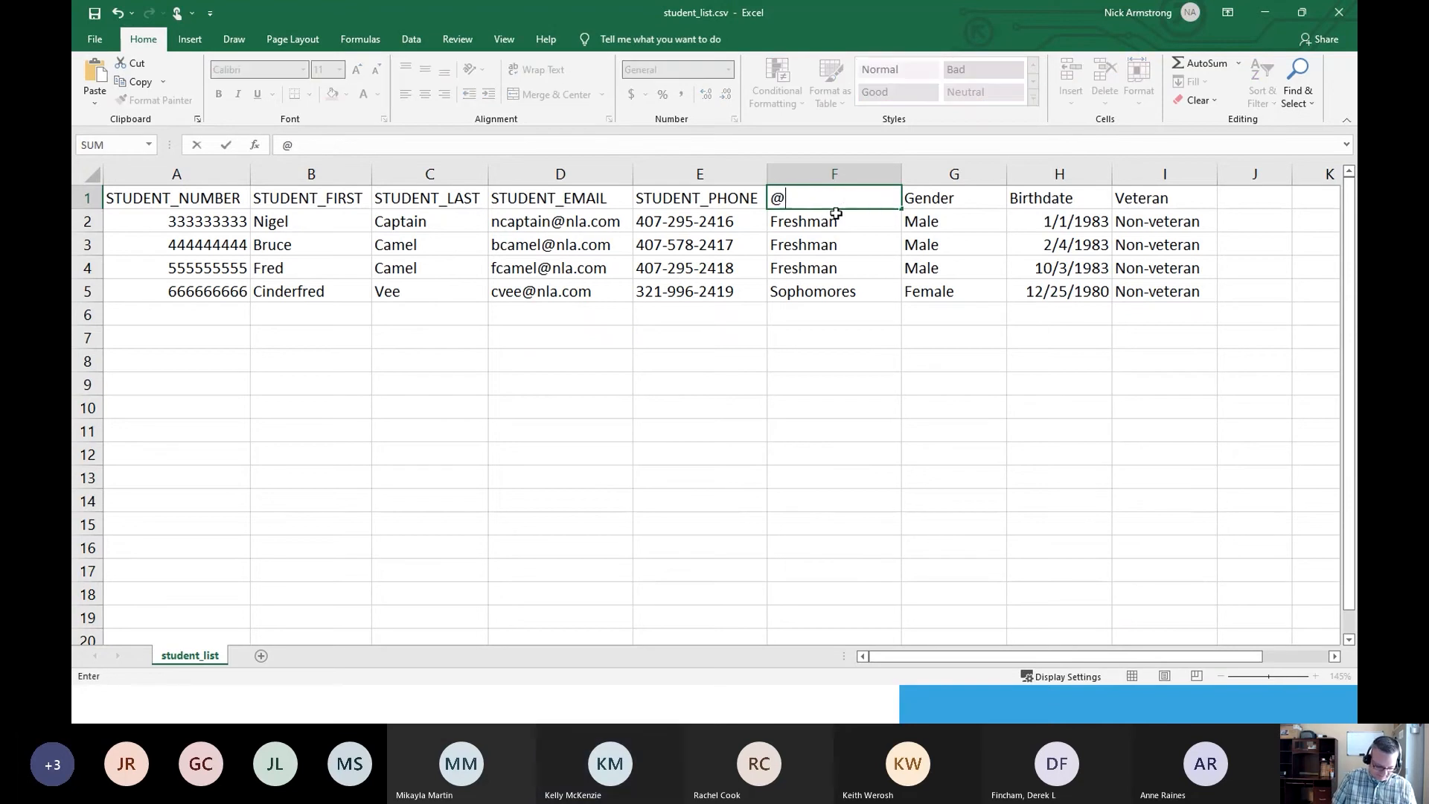
pyautogui.write('P')
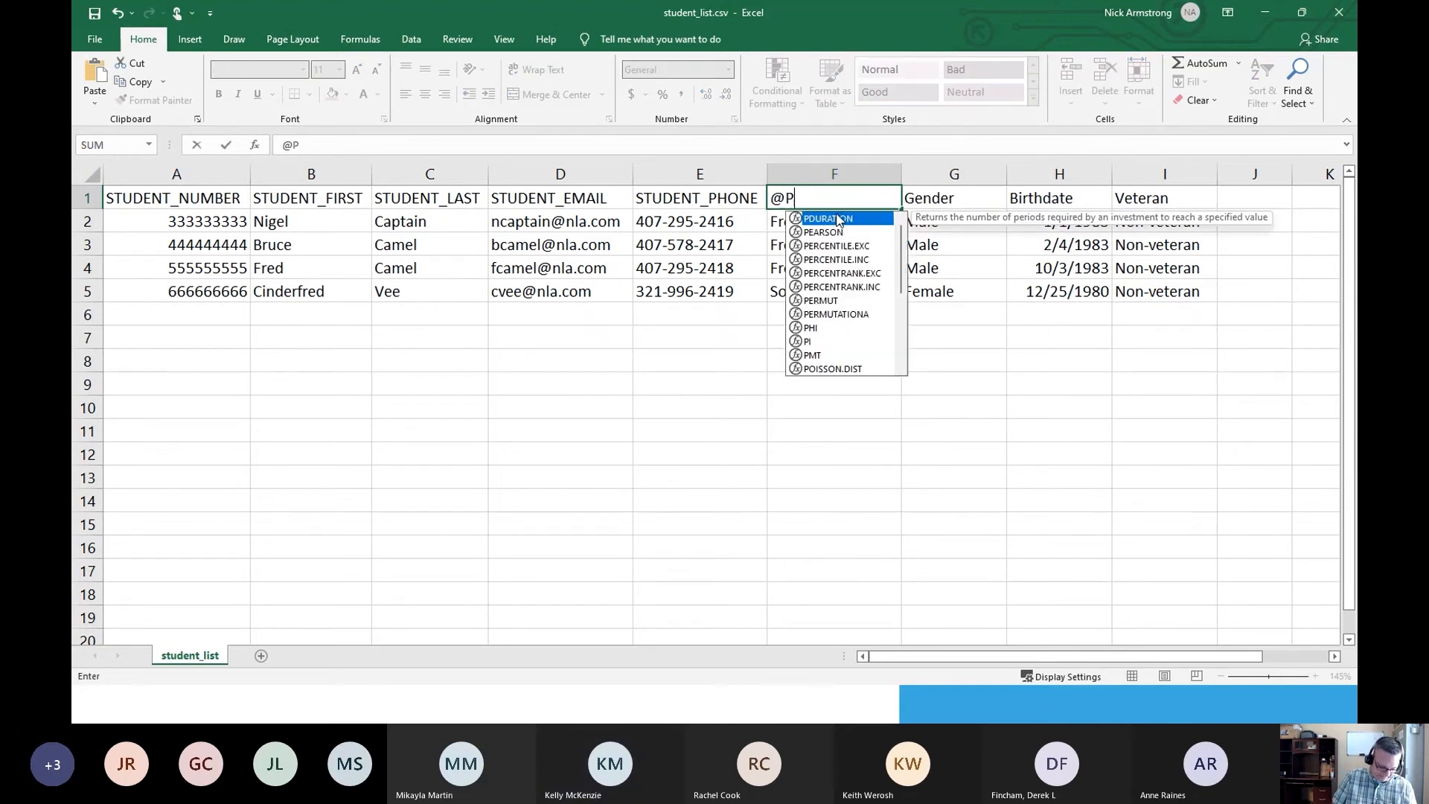
pyautogui.write('rofile(1,1')
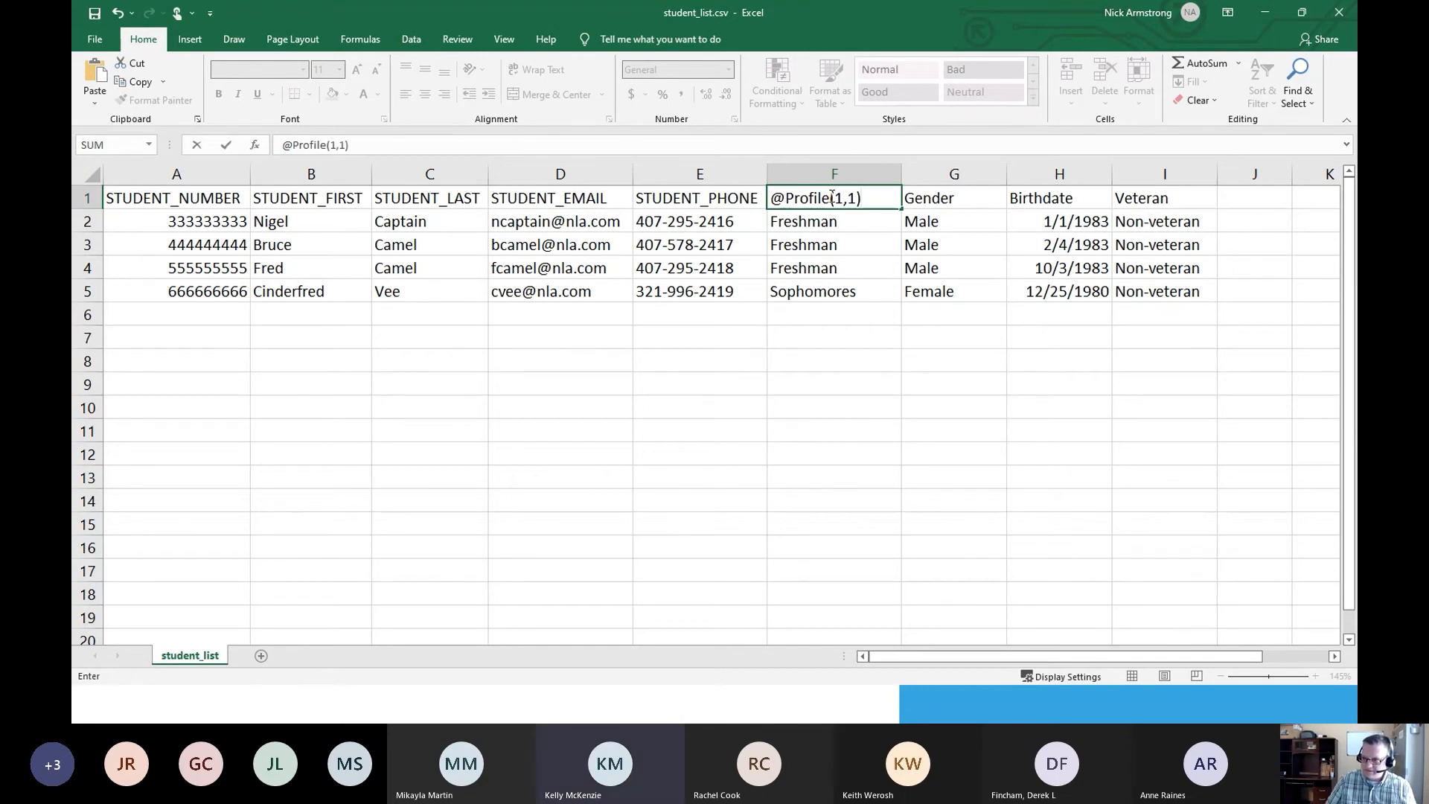
pyautogui.click(849, 199)
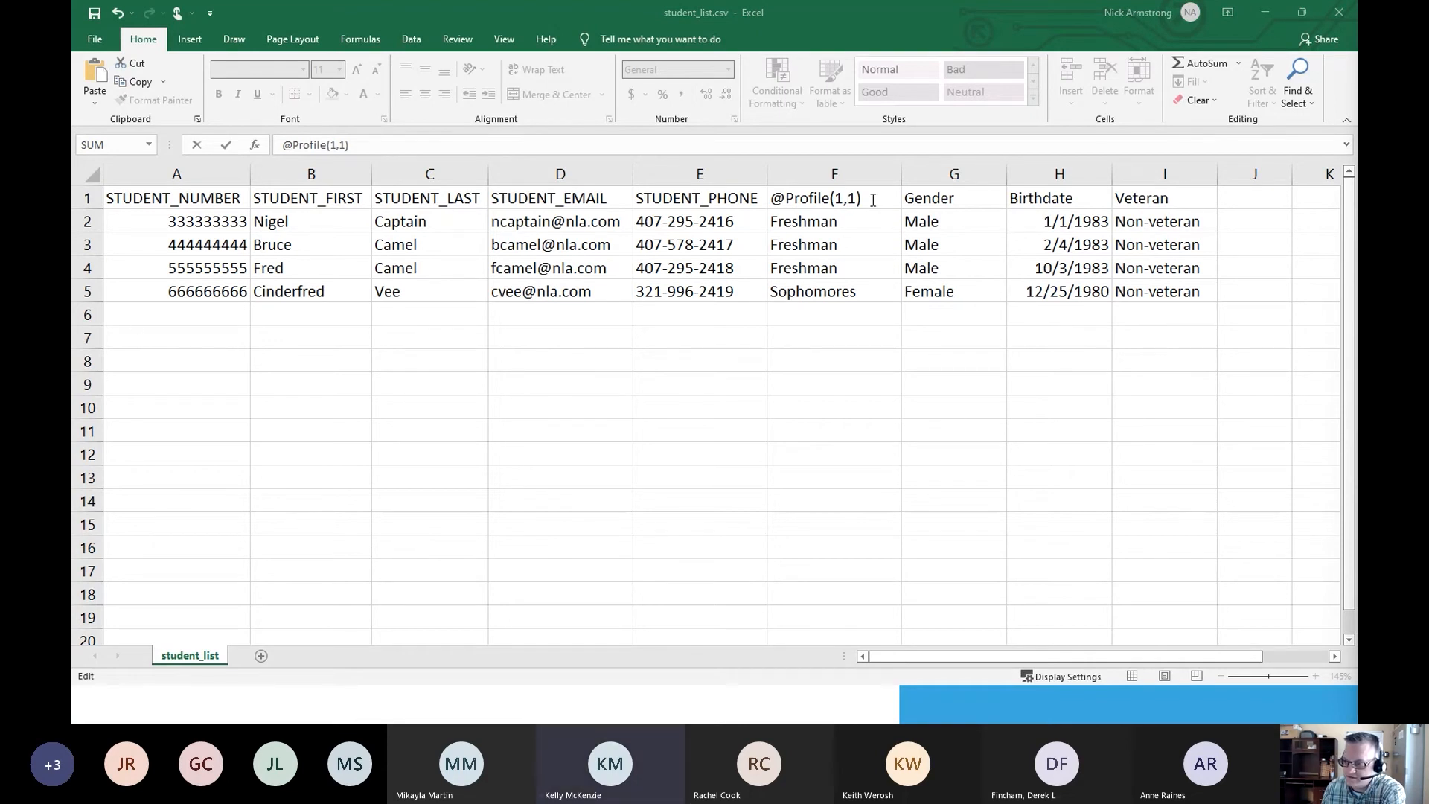
pyautogui.click(926, 200)
pyautogui.press('BackSpace')
pyautogui.press('BackSpace')
pyautogui.press('Return')
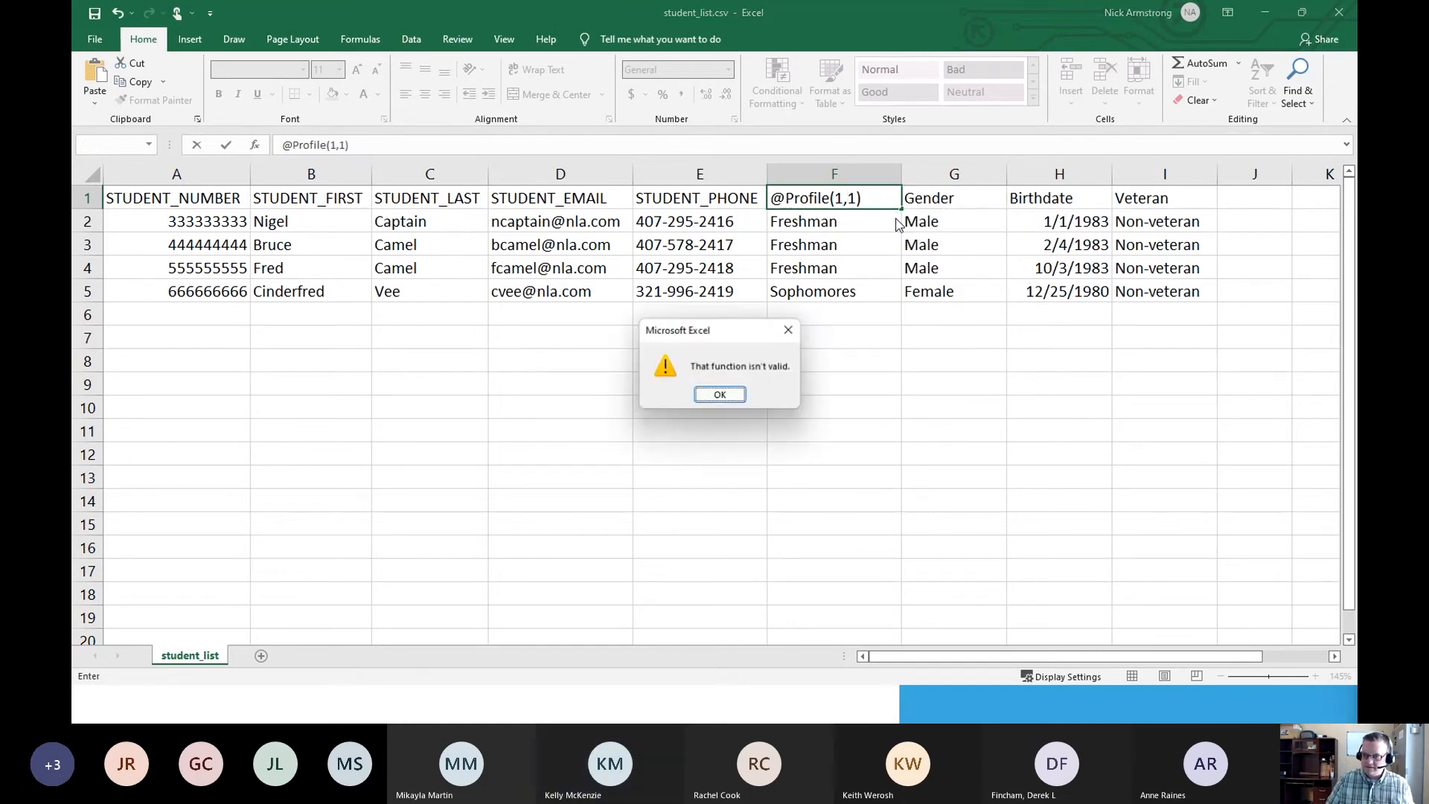
pyautogui.click(722, 393)
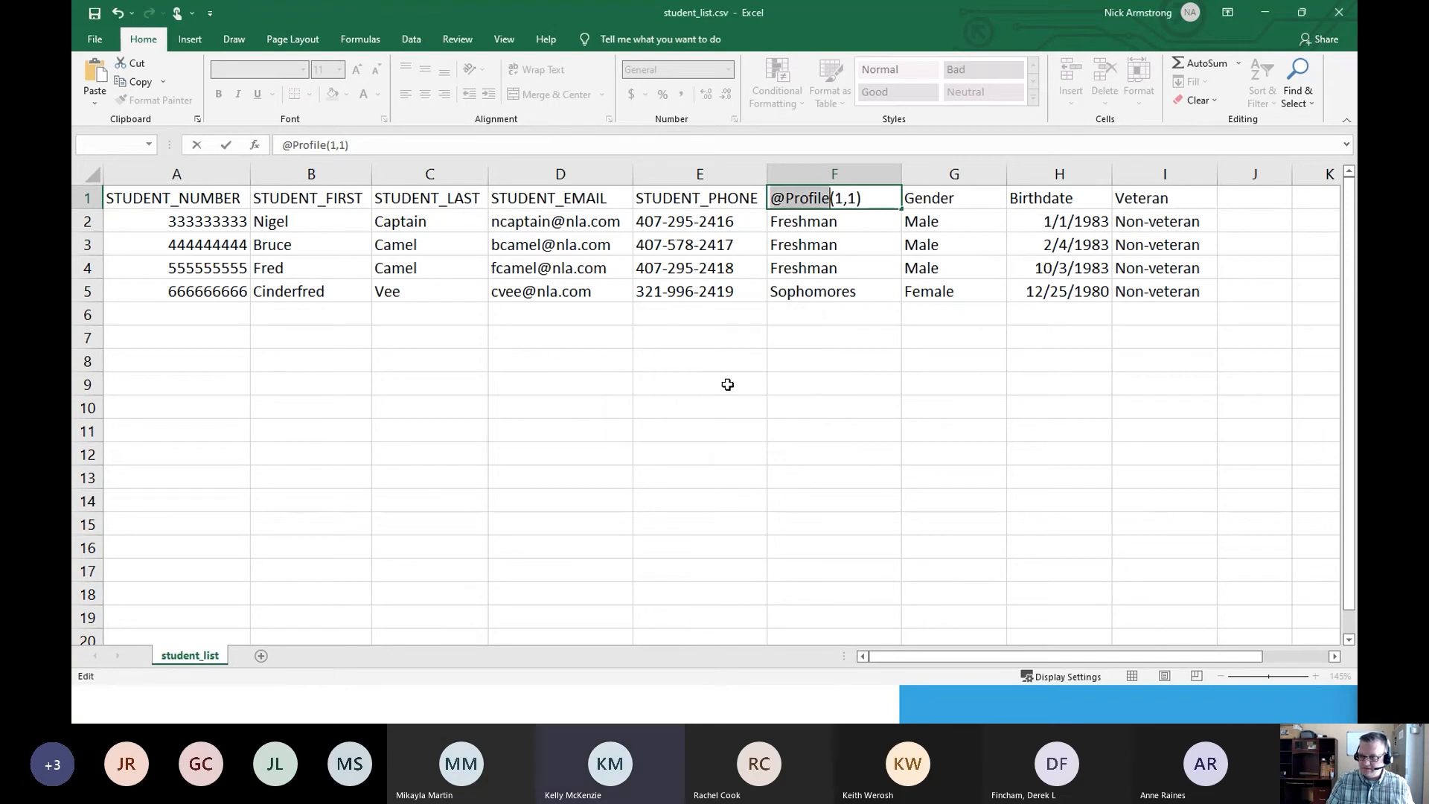
pyautogui.write('=')
pyautogui.click(834, 244)
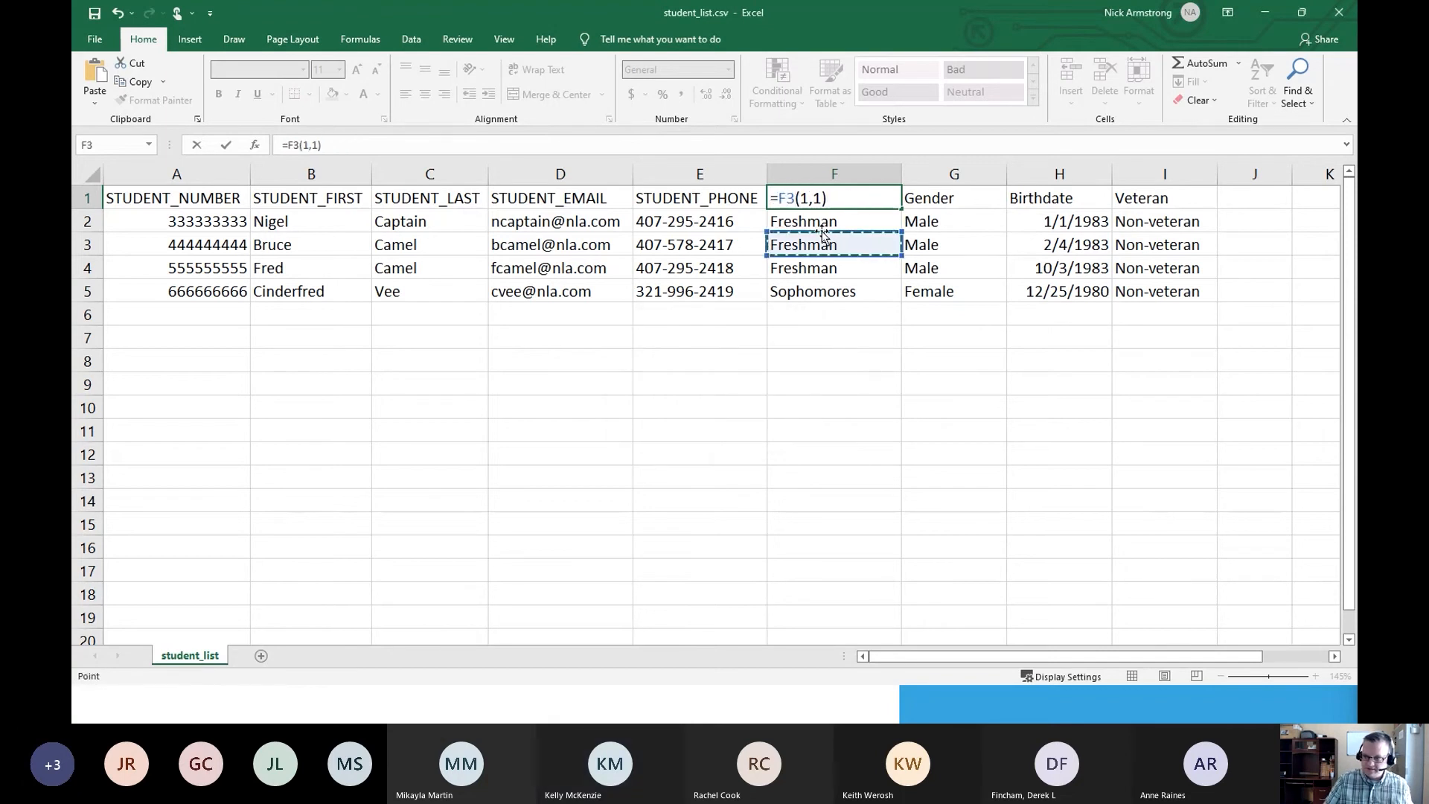
pyautogui.press('BackSpace')
pyautogui.press('BackSpace')
pyautogui.press('BackSpace')
pyautogui.press('Return')
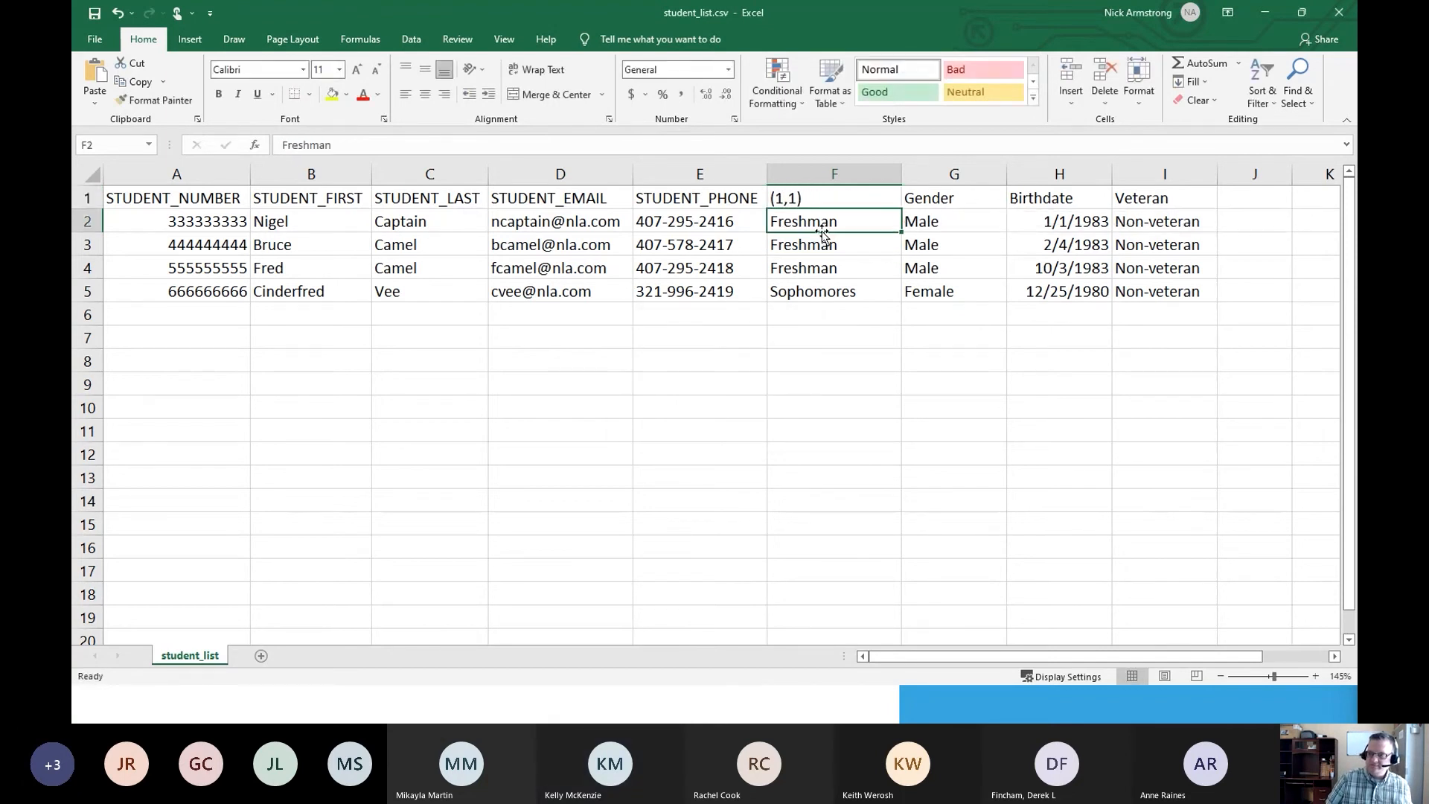
# Format the entire header row 1 as Text.
pyautogui.click(829, 199)
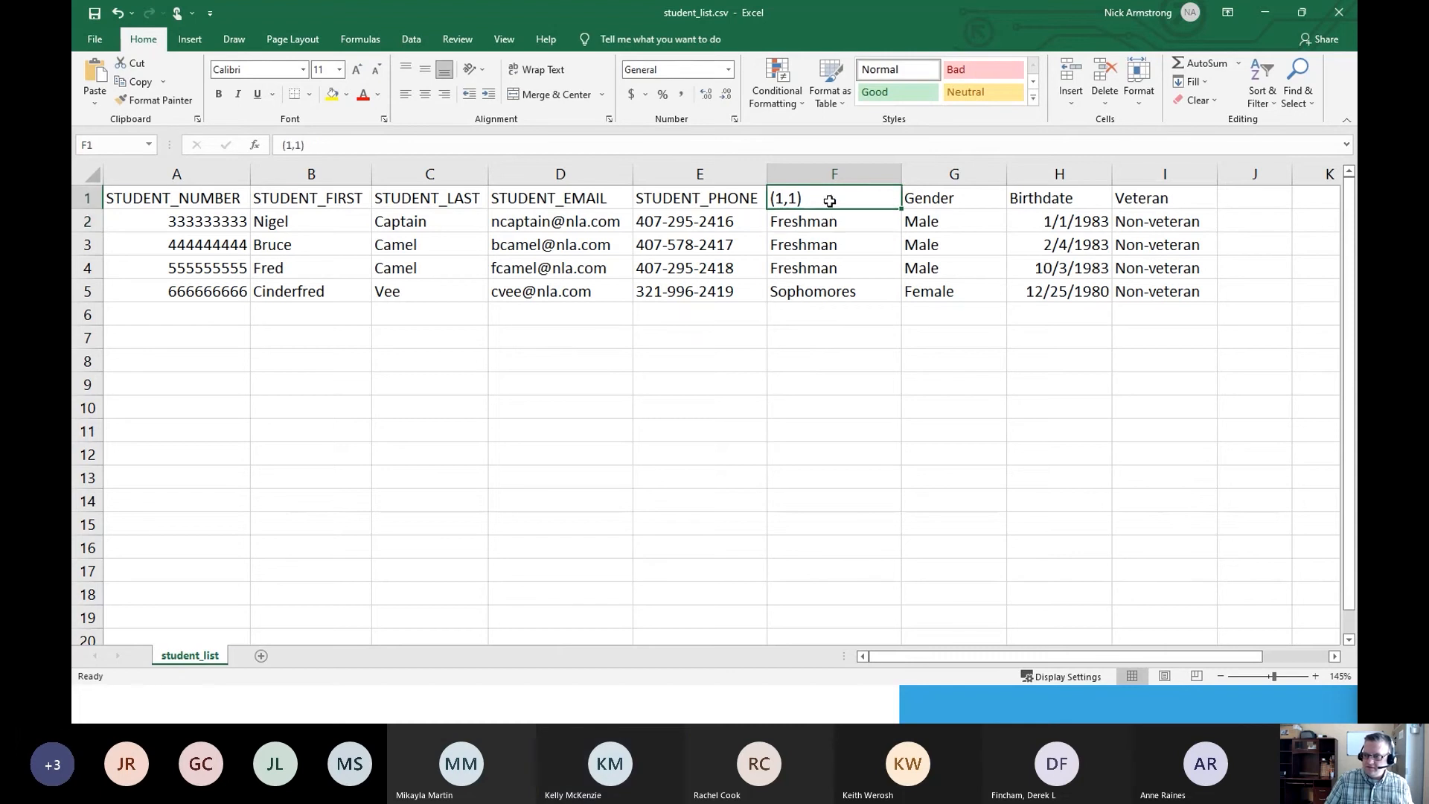
pyautogui.click(87, 197)
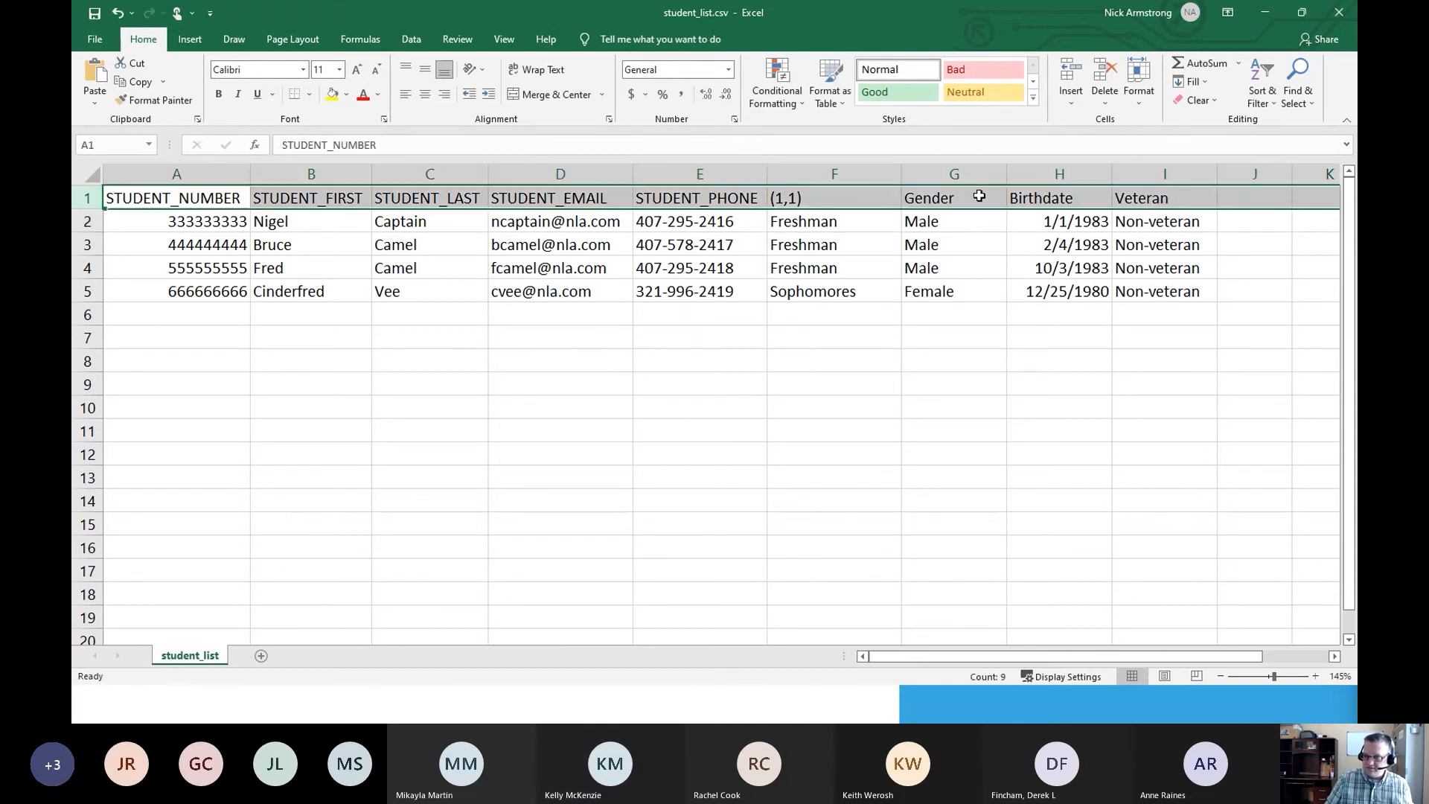
pyautogui.rightClick(730, 202)
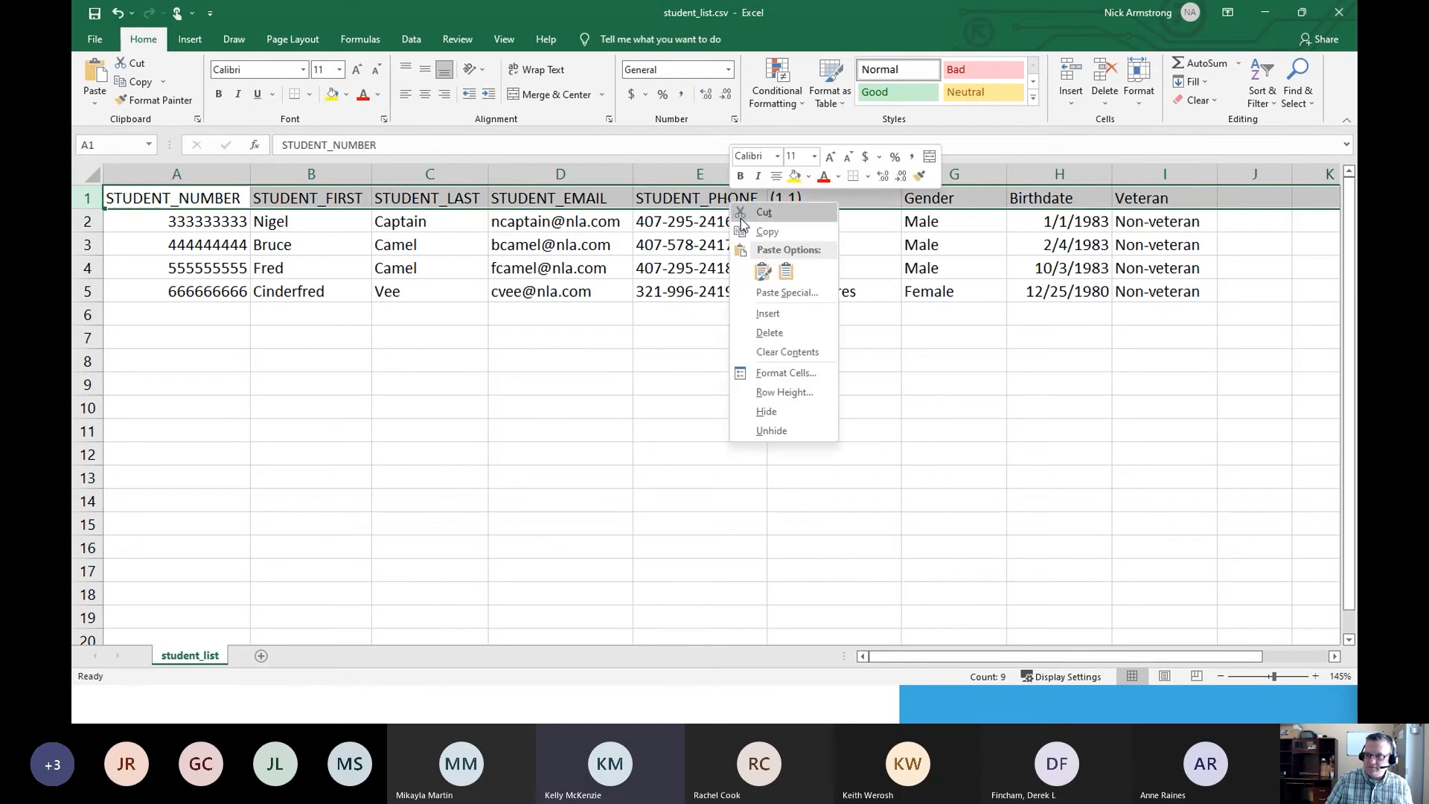
pyautogui.click(789, 373)
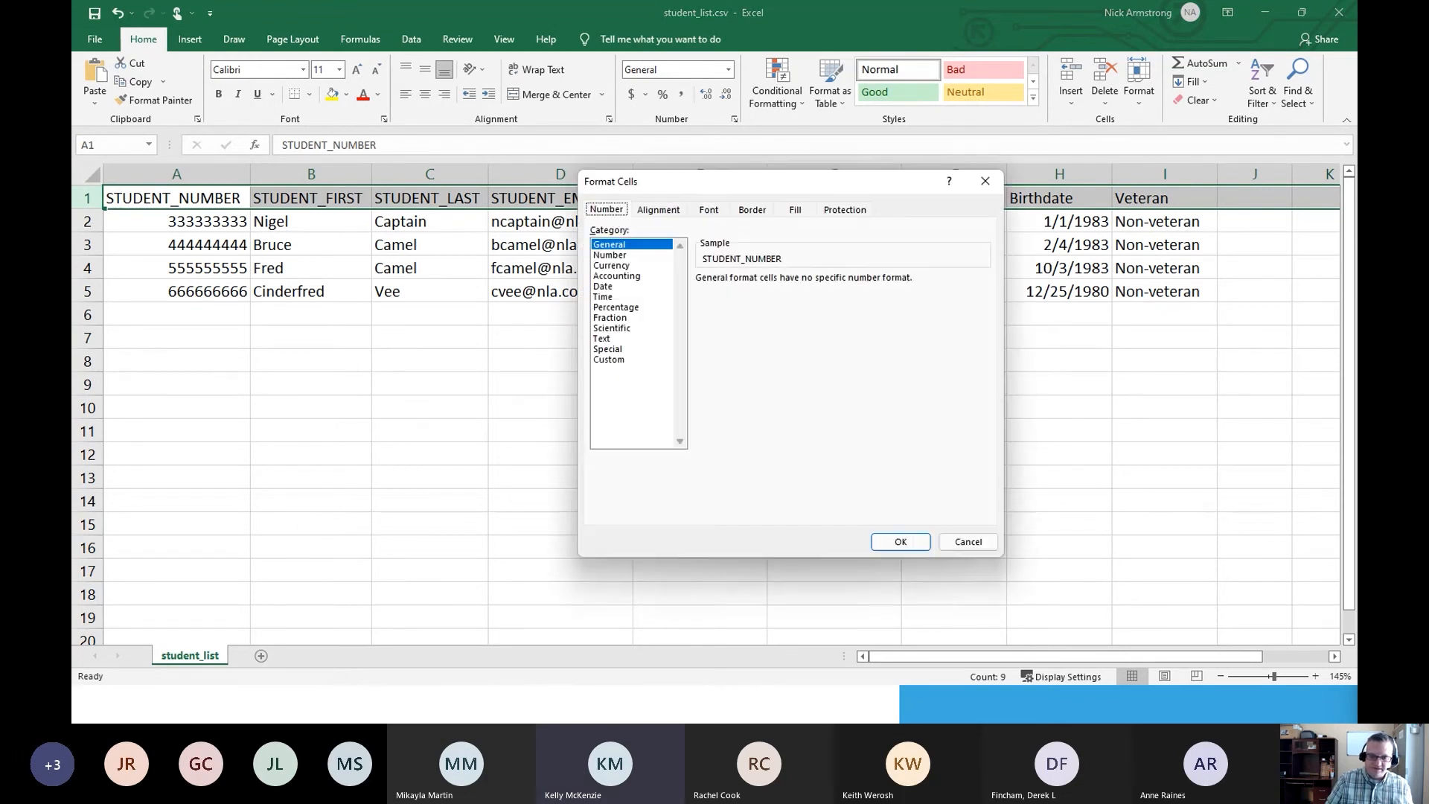
pyautogui.click(601, 339)
pyautogui.click(900, 541)
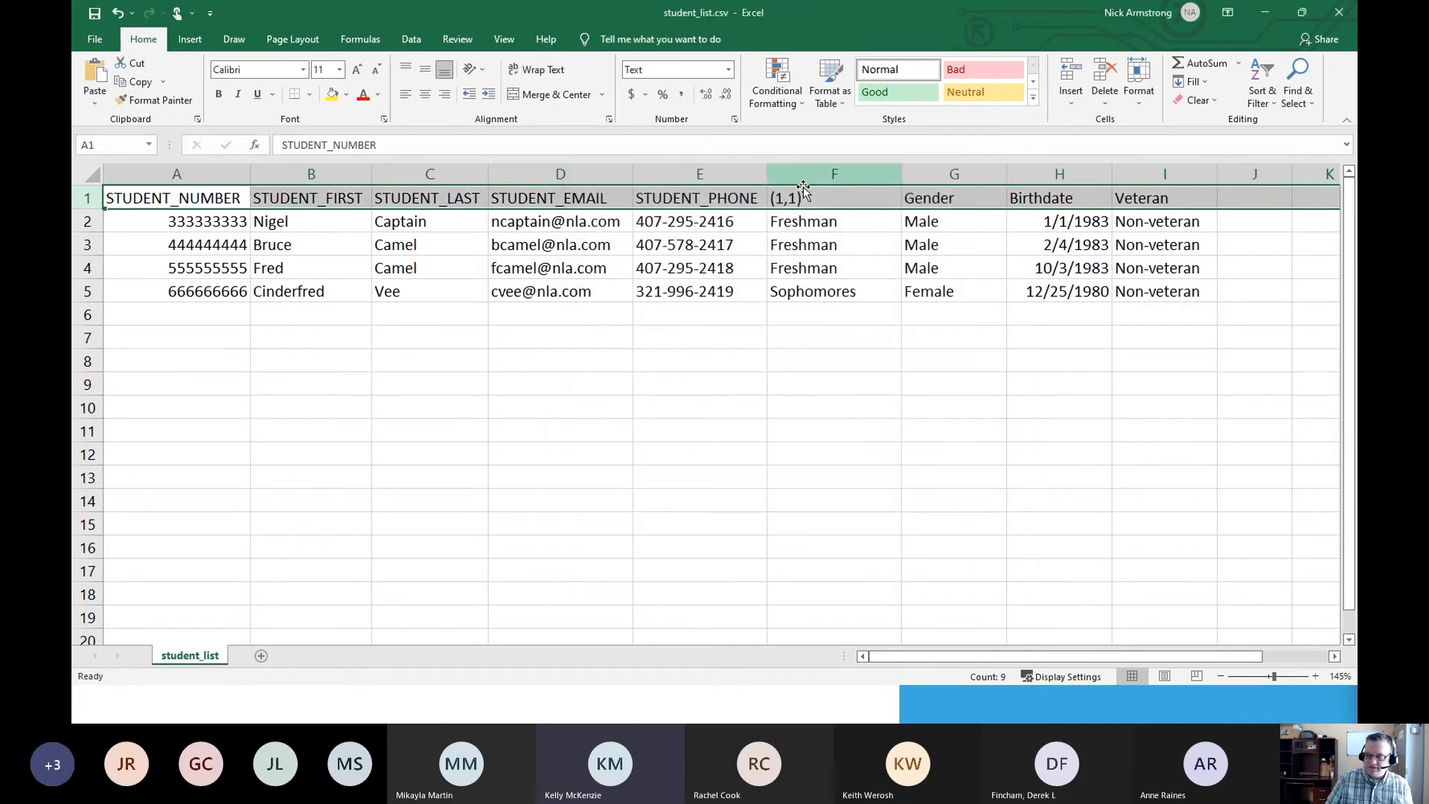
pyautogui.click(783, 202)
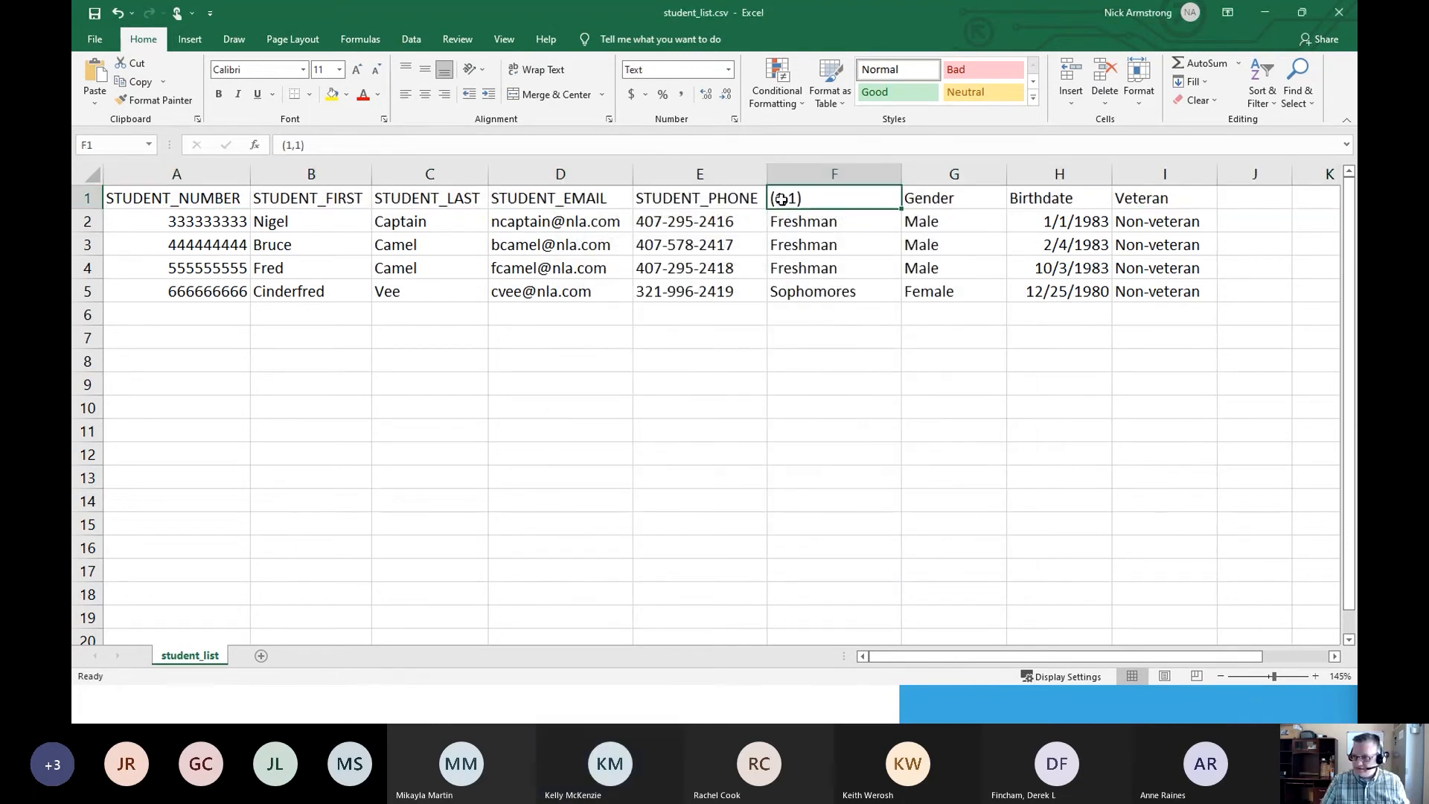
pyautogui.click(278, 145)
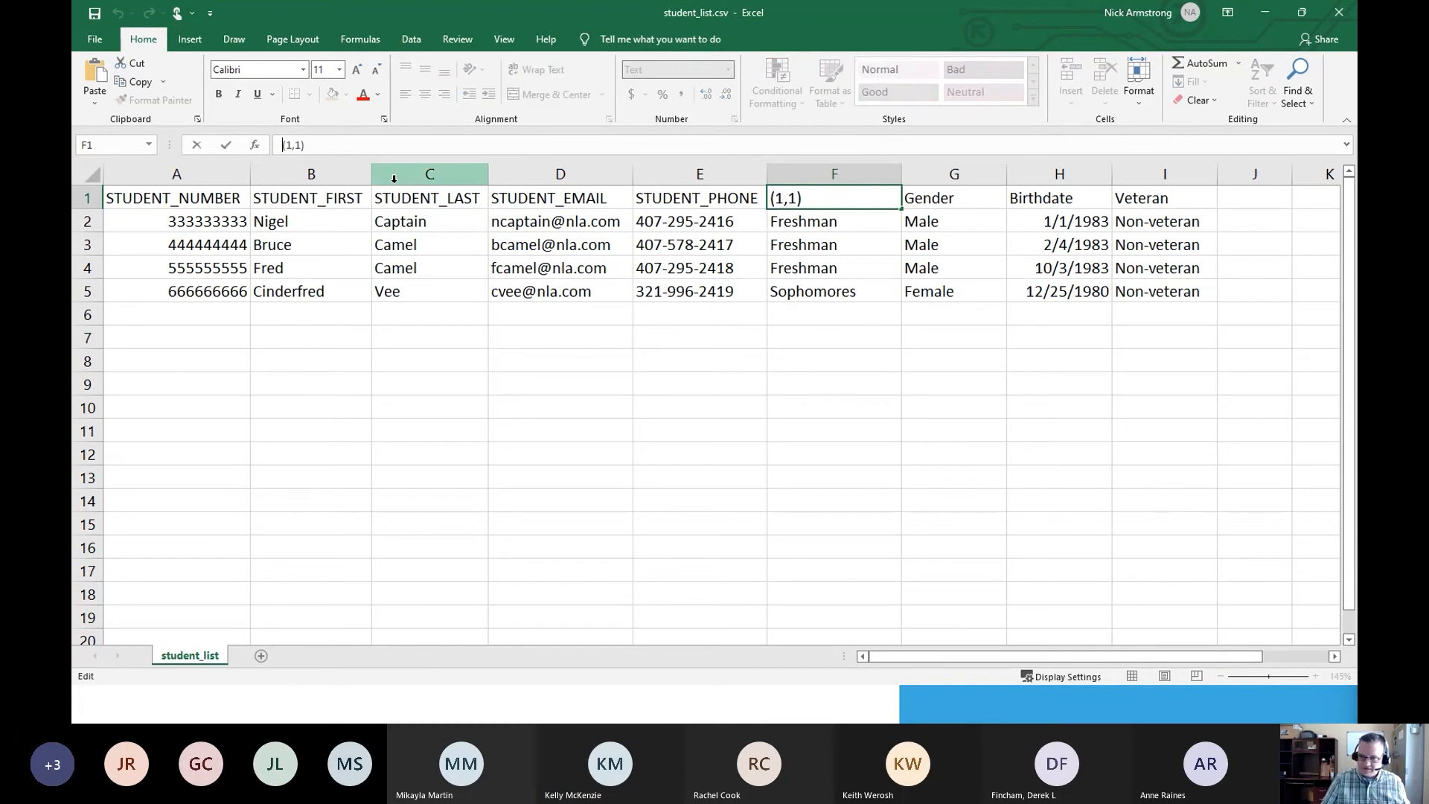
pyautogui.write('@')
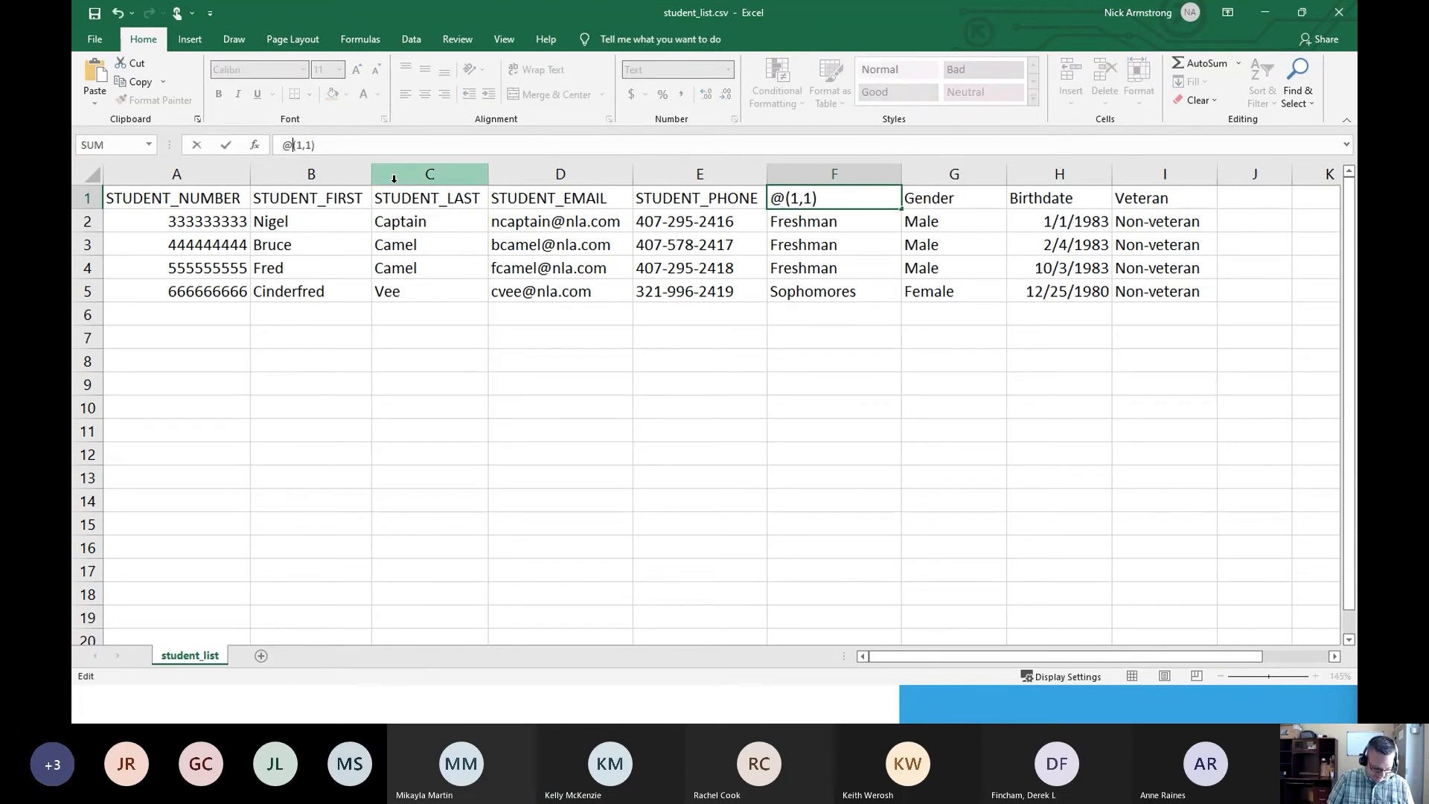
pyautogui.write('Profile')
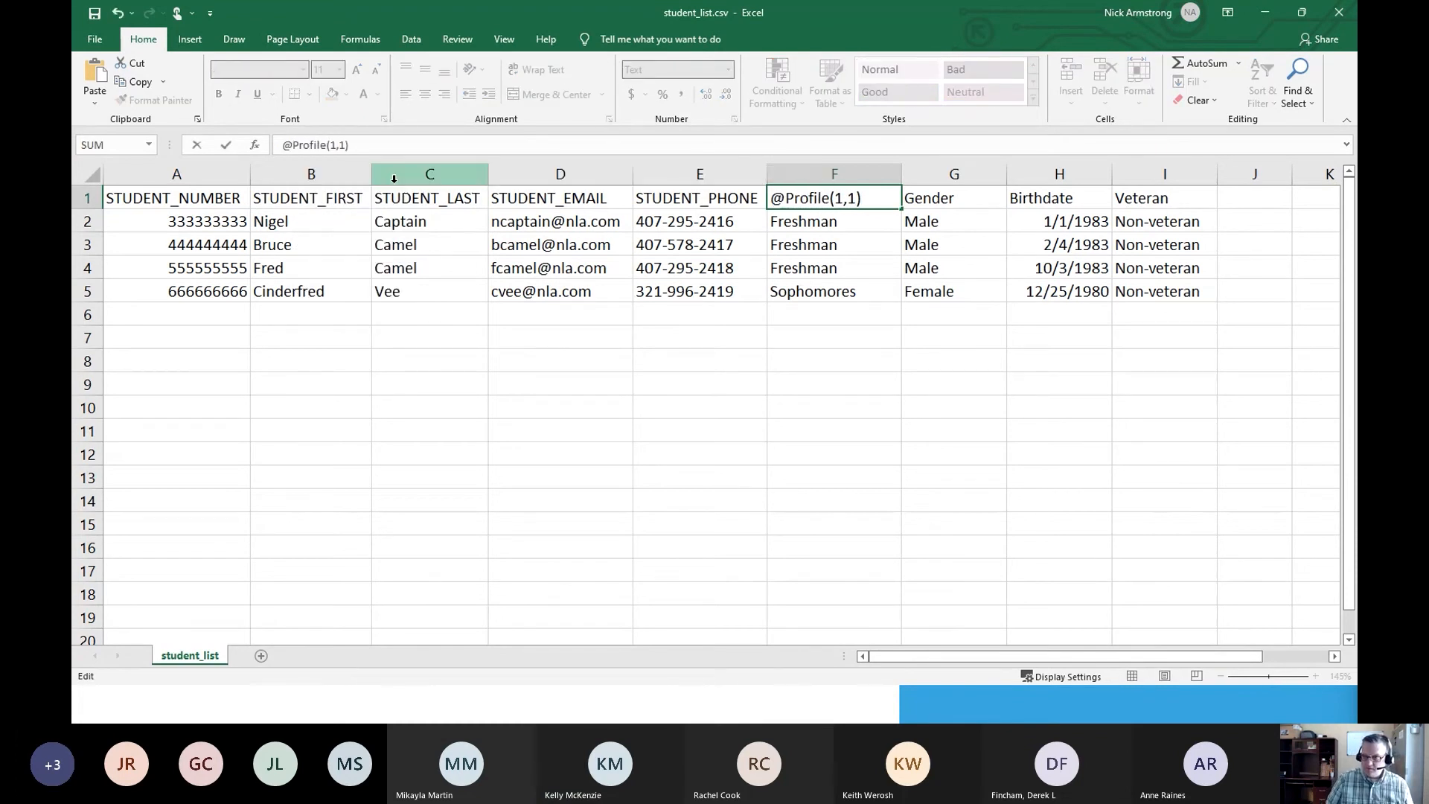
pyautogui.press('Return')
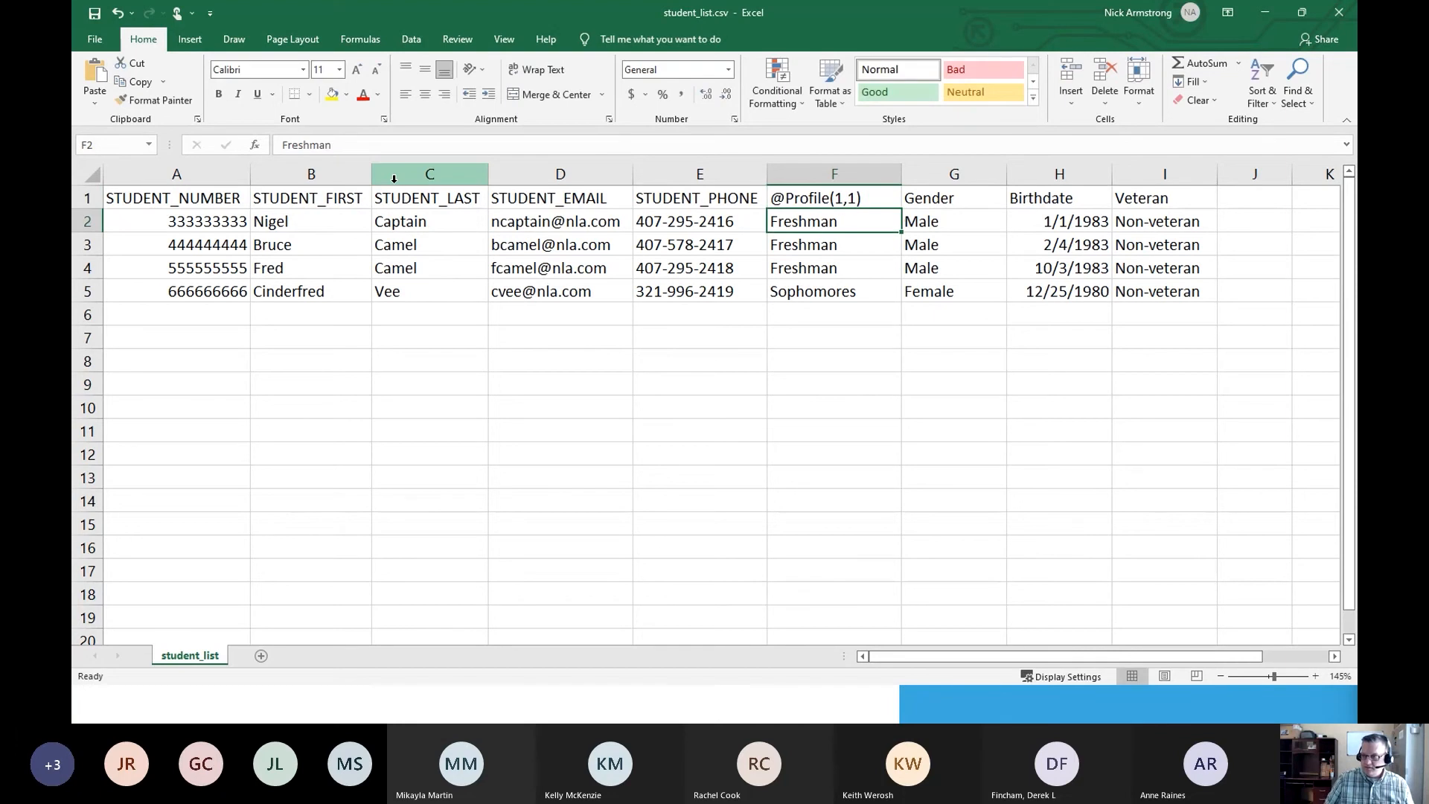
pyautogui.click(818, 201)
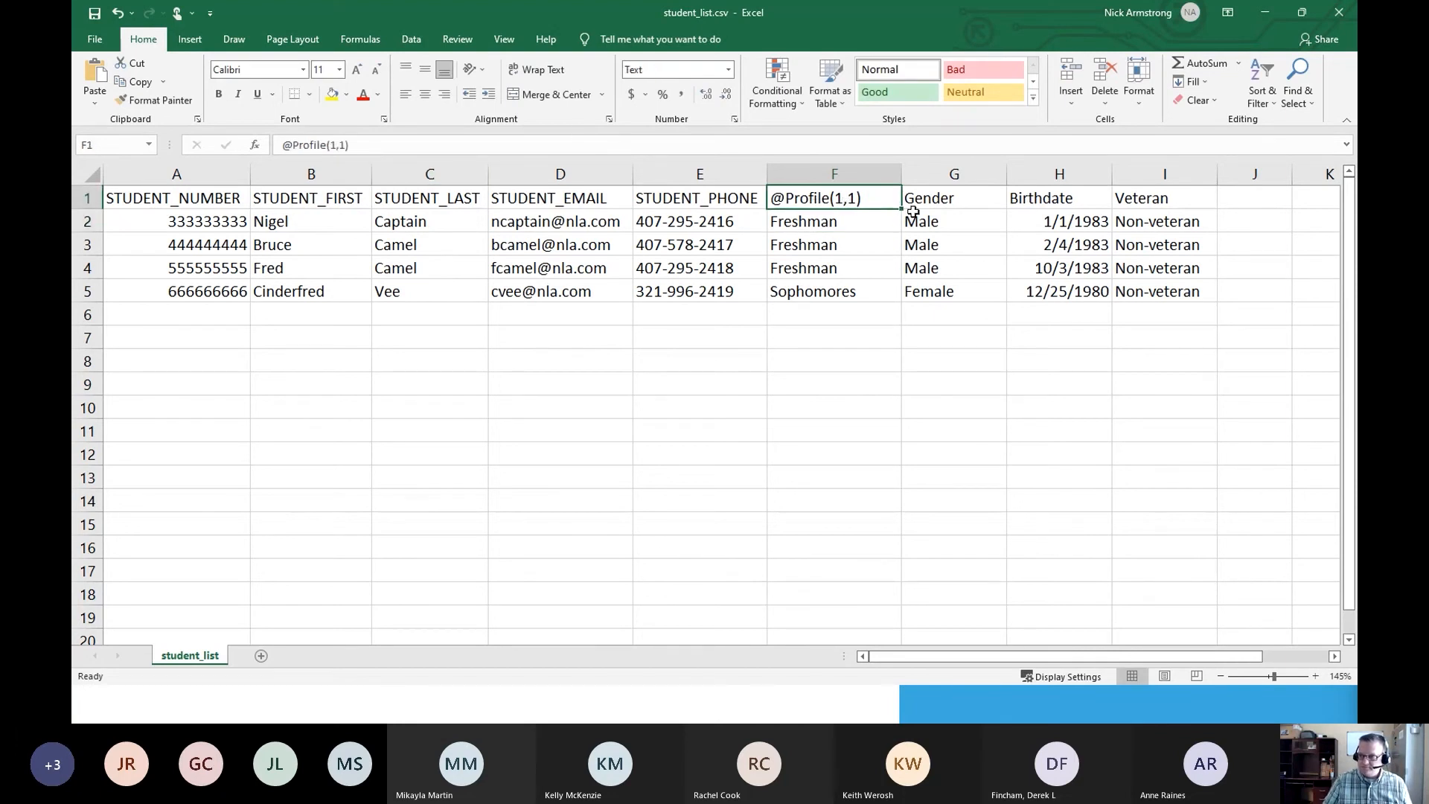
pyautogui.moveTo(899, 210); pyautogui.dragTo(1184, 211)
pyautogui.click(963, 207)
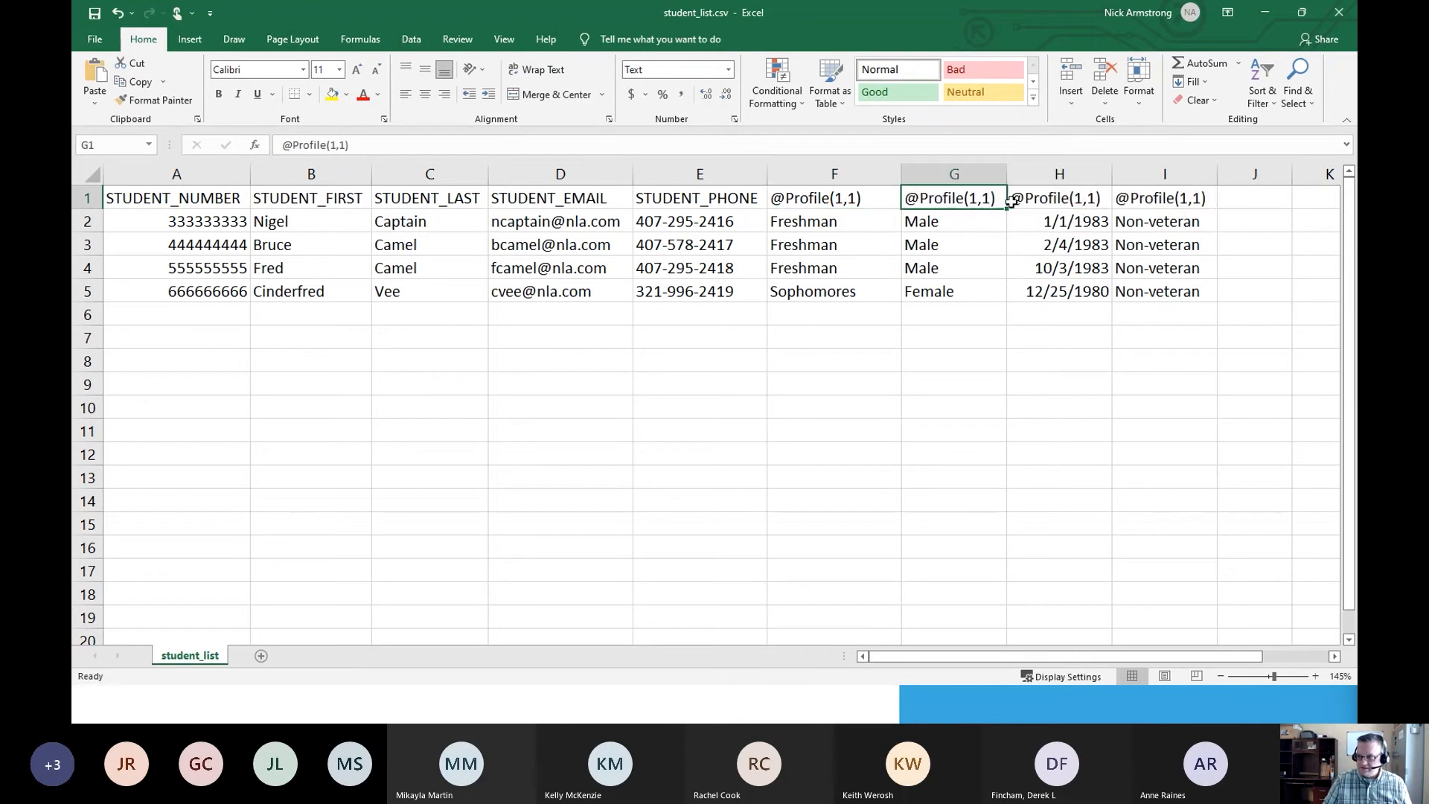
pyautogui.doubleClick(990, 199)
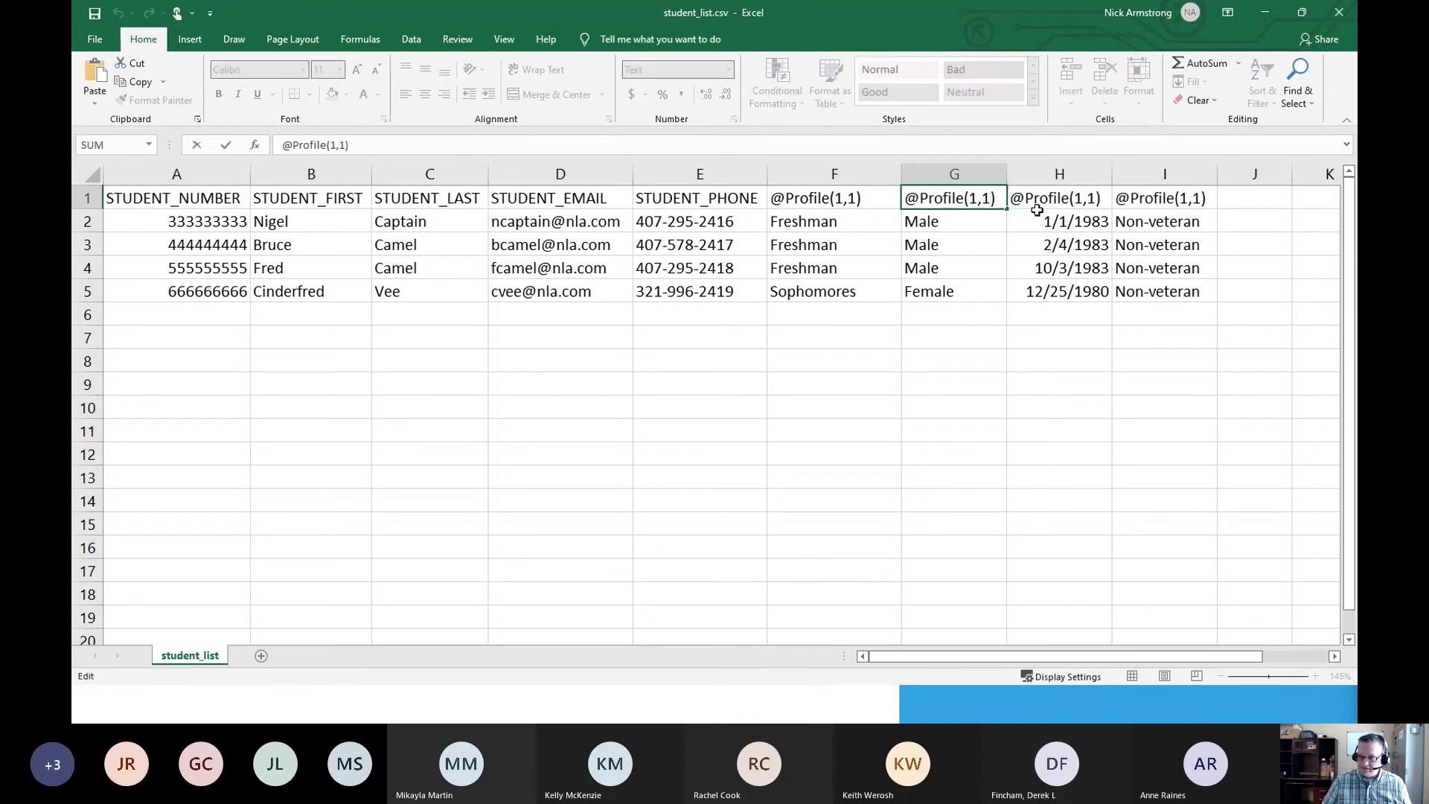
pyautogui.press('BackSpace')
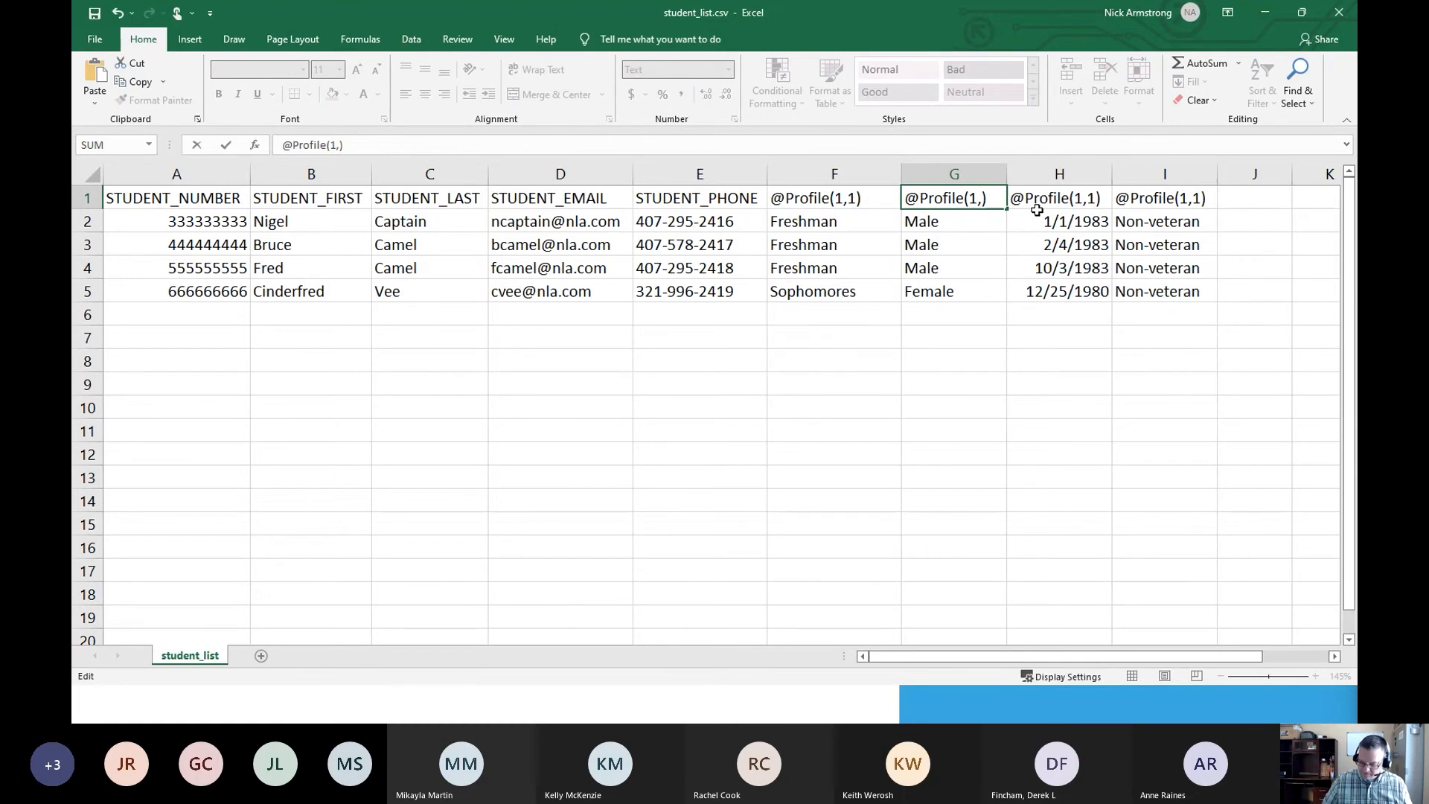
pyautogui.write('2')
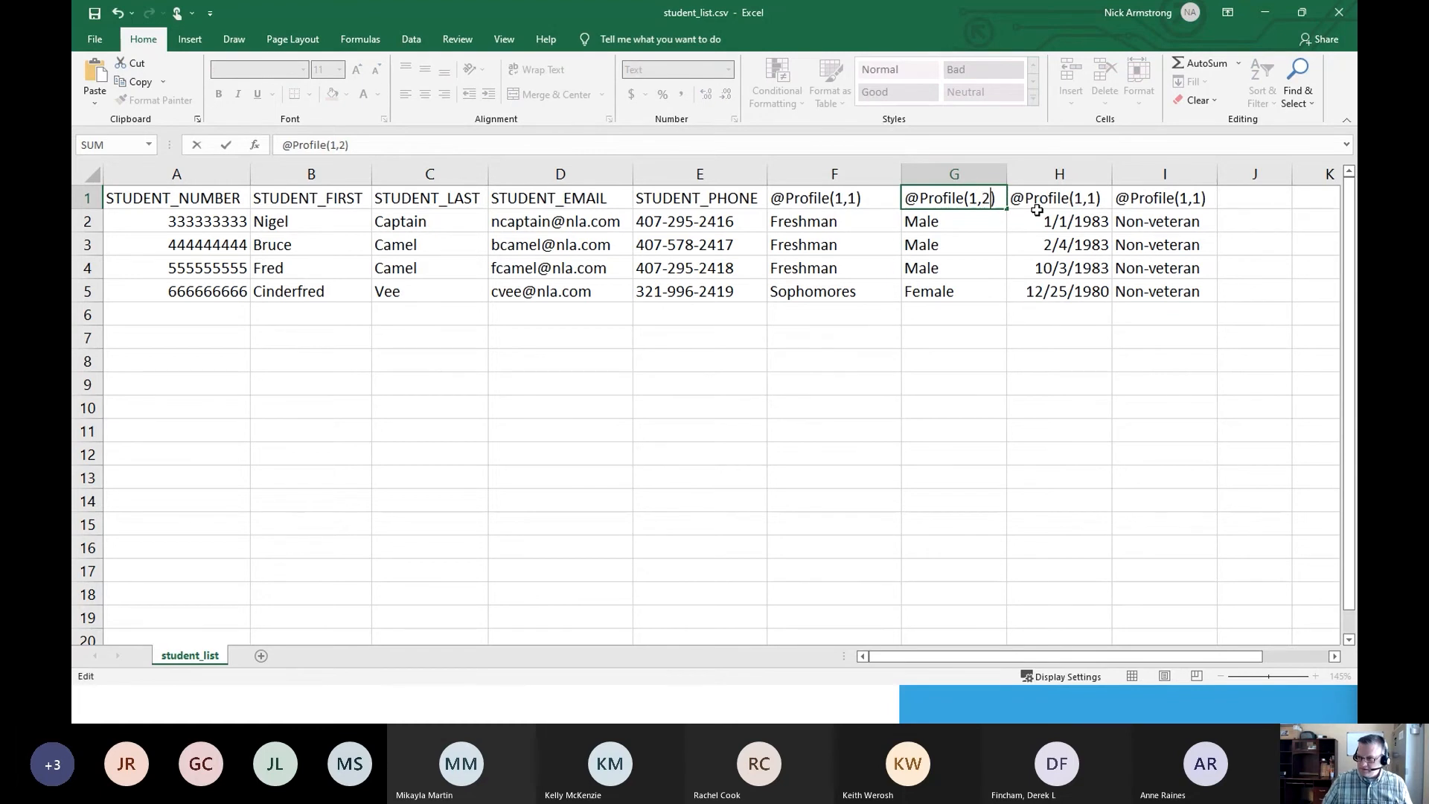
pyautogui.click(1090, 204)
pyautogui.doubleClick(1090, 203)
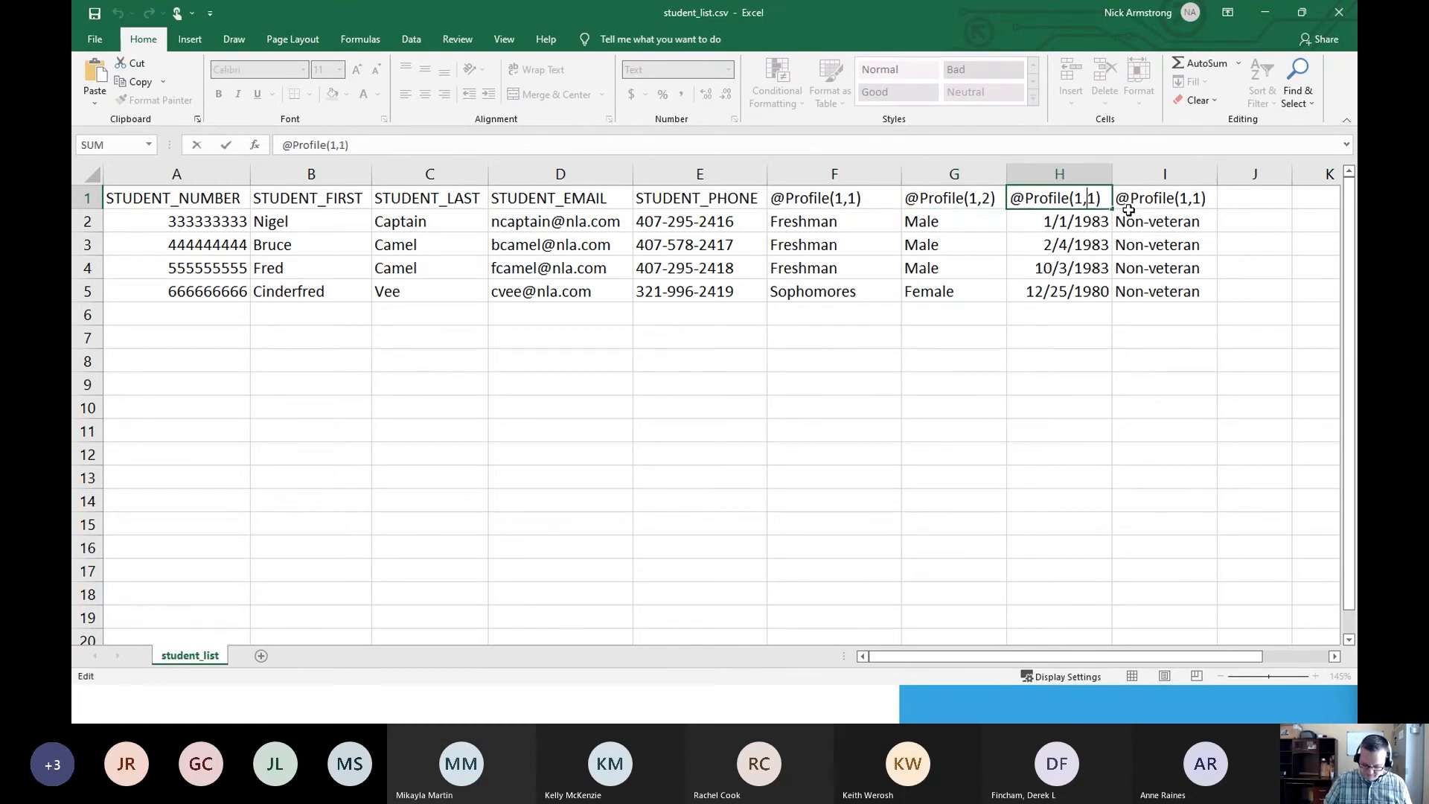
pyautogui.press('BackSpace')
pyautogui.write('3')
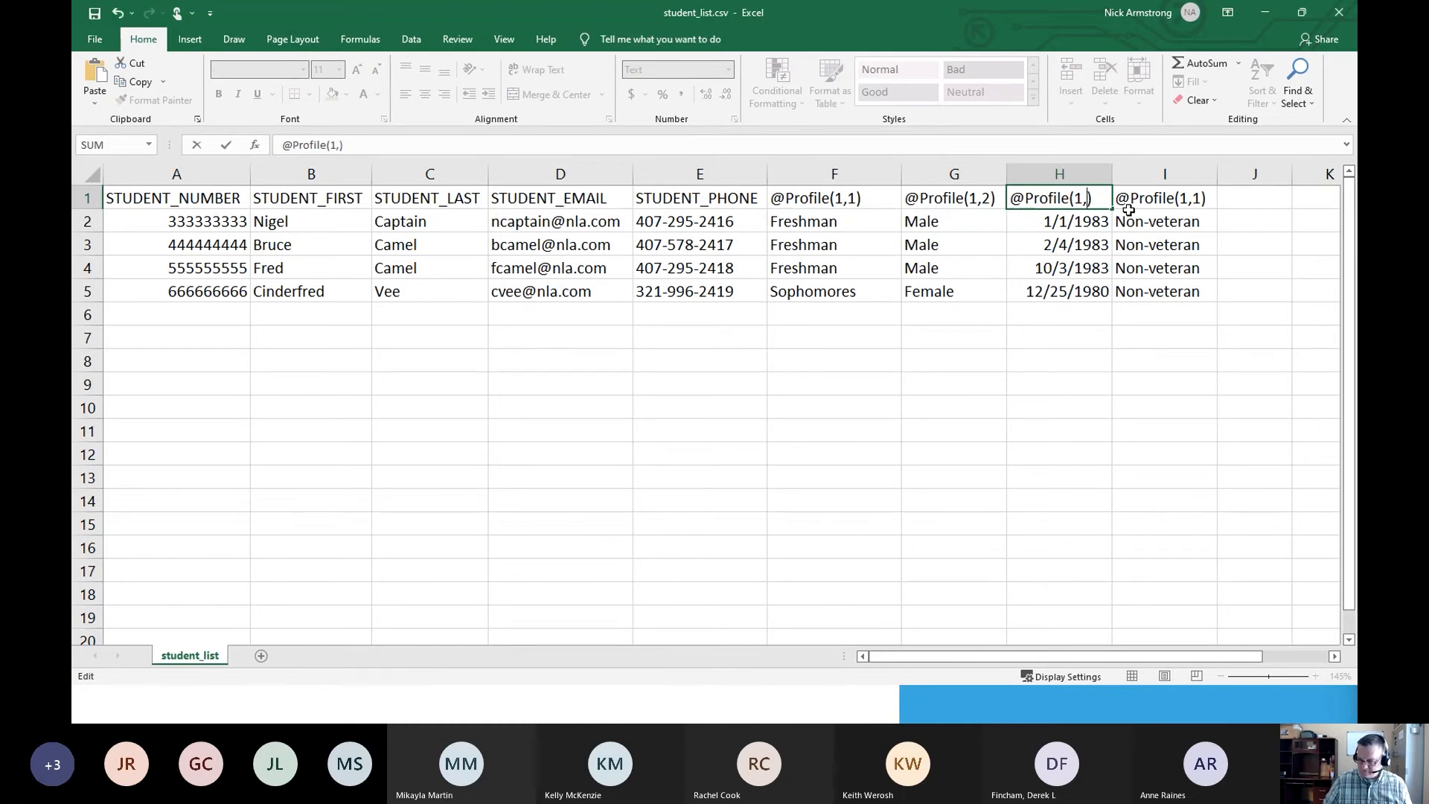
pyautogui.click(1200, 212)
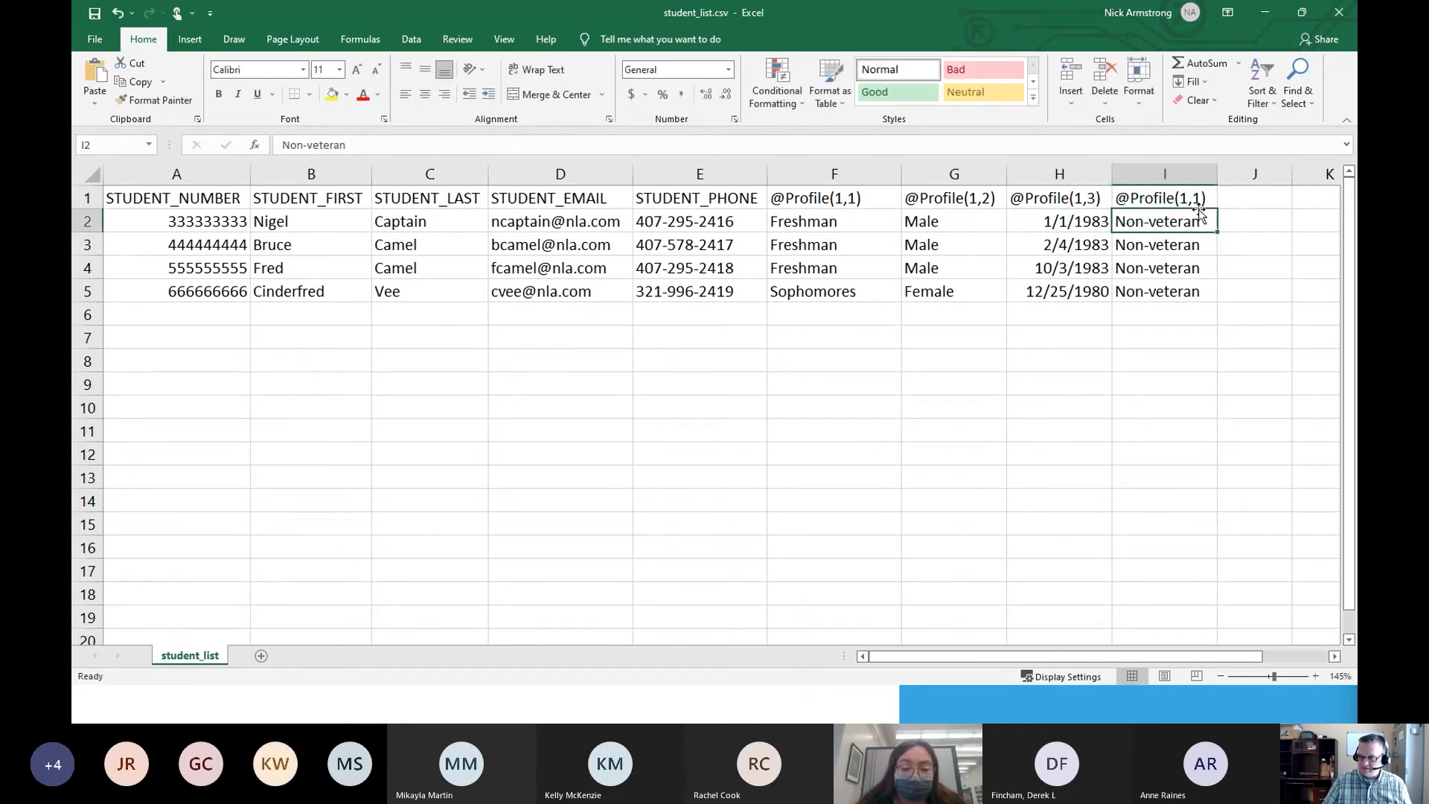
pyautogui.doubleClick(1198, 198)
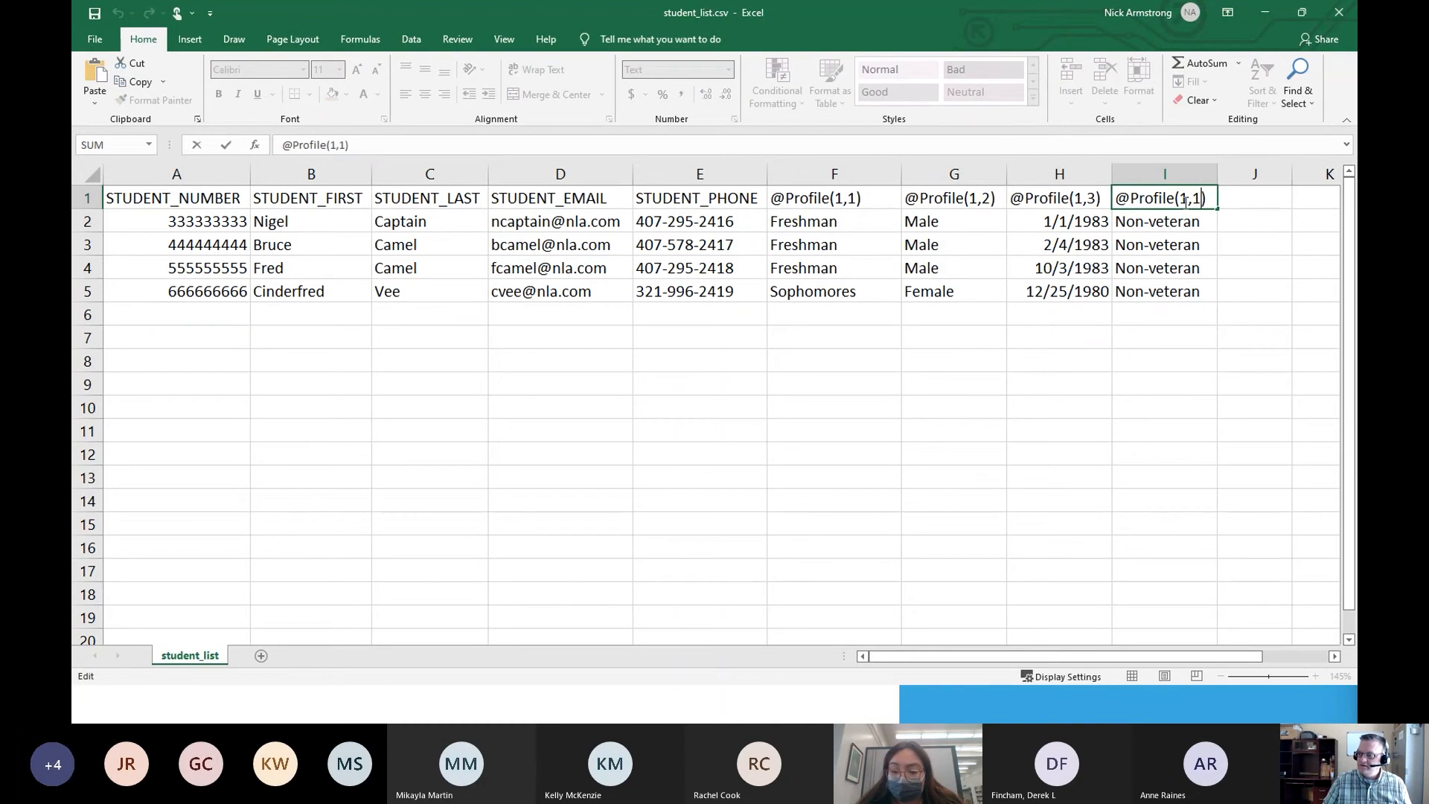
pyautogui.moveTo(1191, 199); pyautogui.dragTo(1198, 198)
pyautogui.write('4')
pyautogui.press('Return')
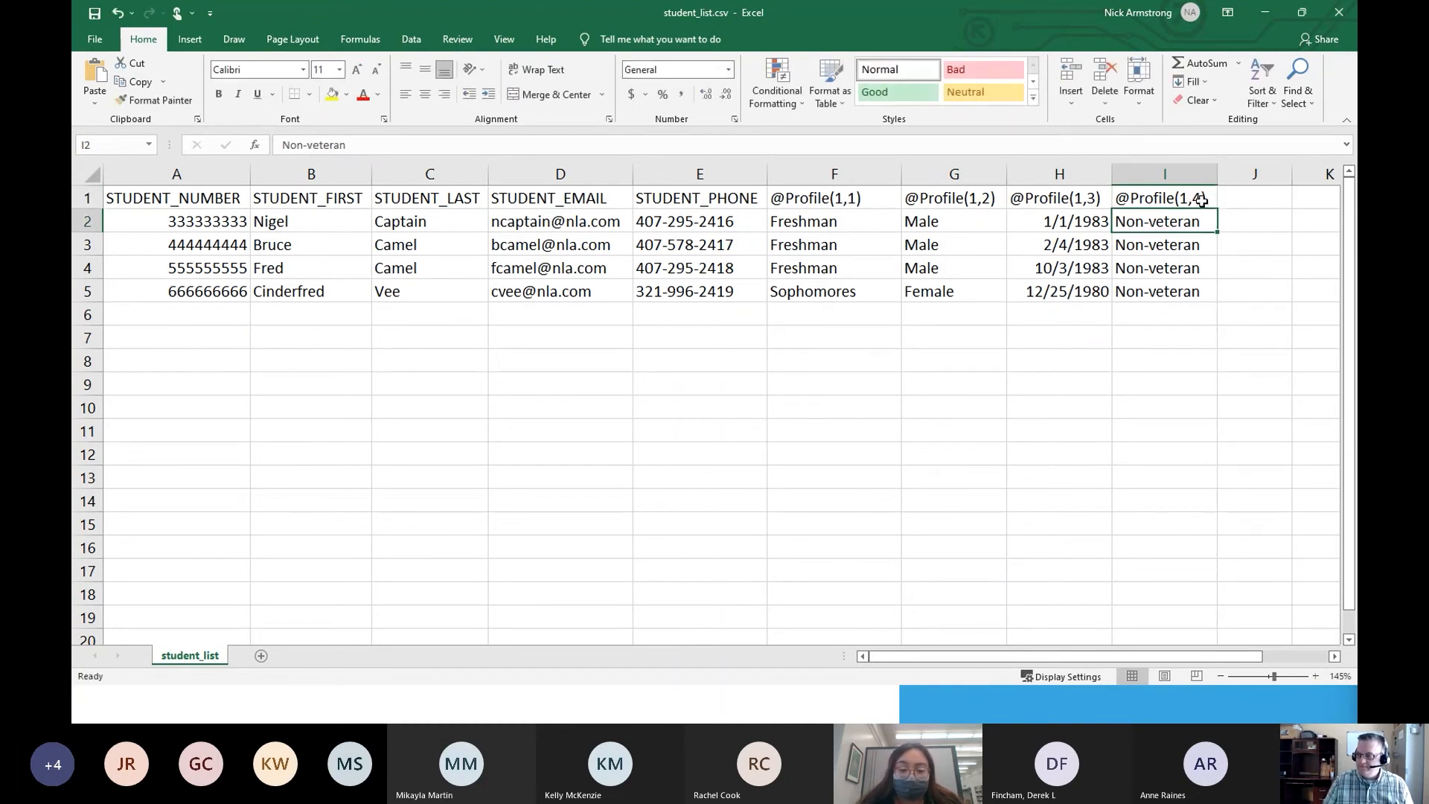
# Add the headers GPA in J1 and Major in K1.
pyautogui.click(1252, 198)
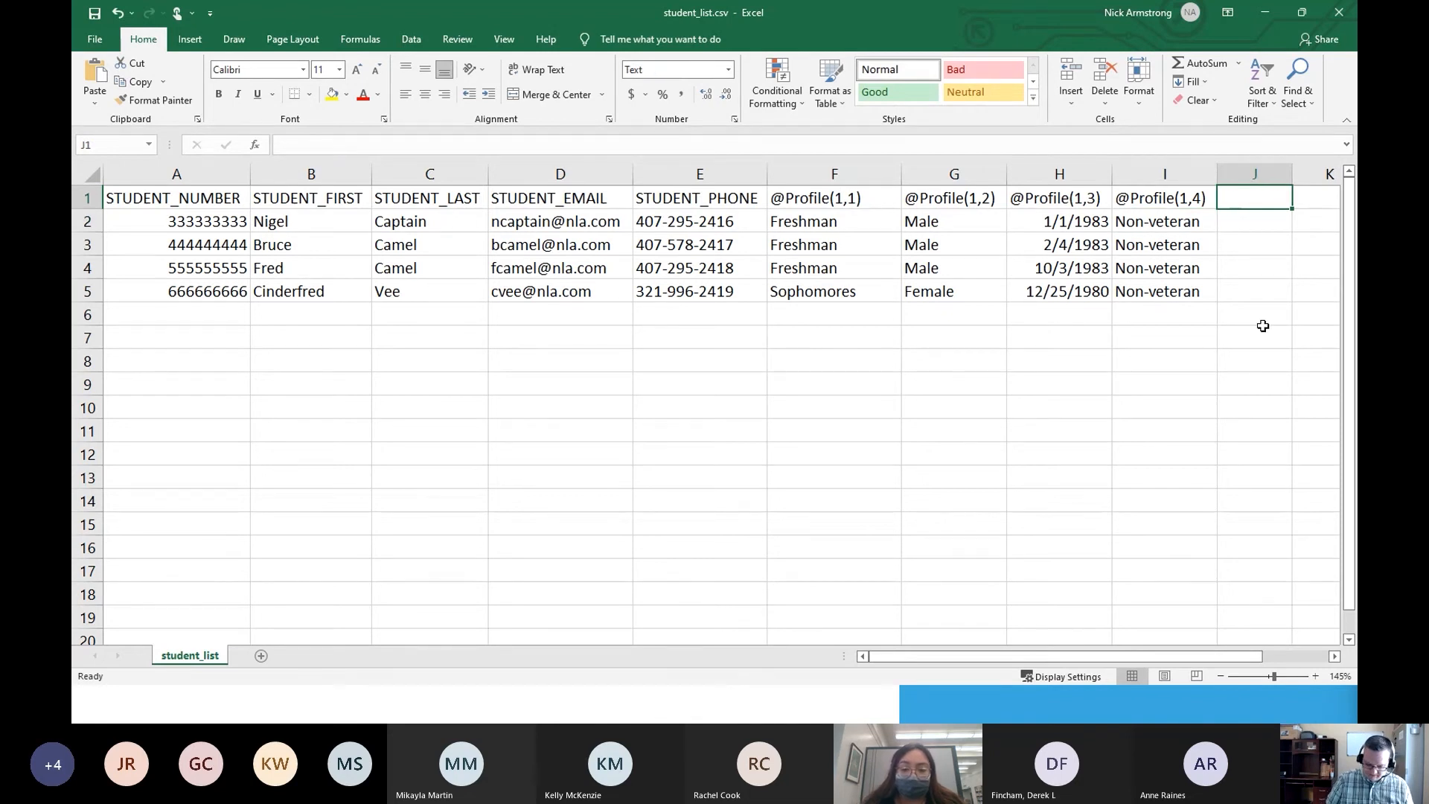
pyautogui.write('GPA')
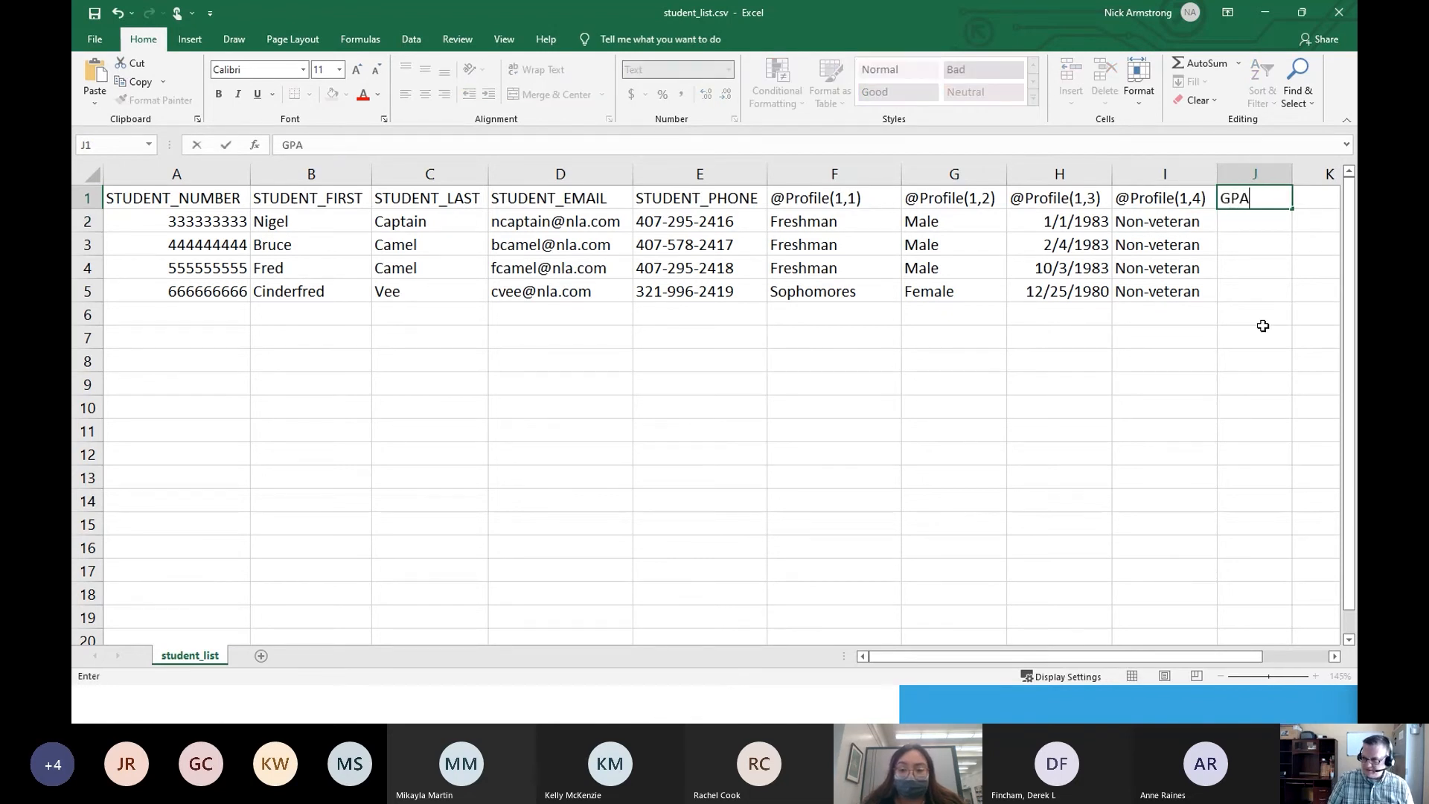
pyautogui.press('Tab')
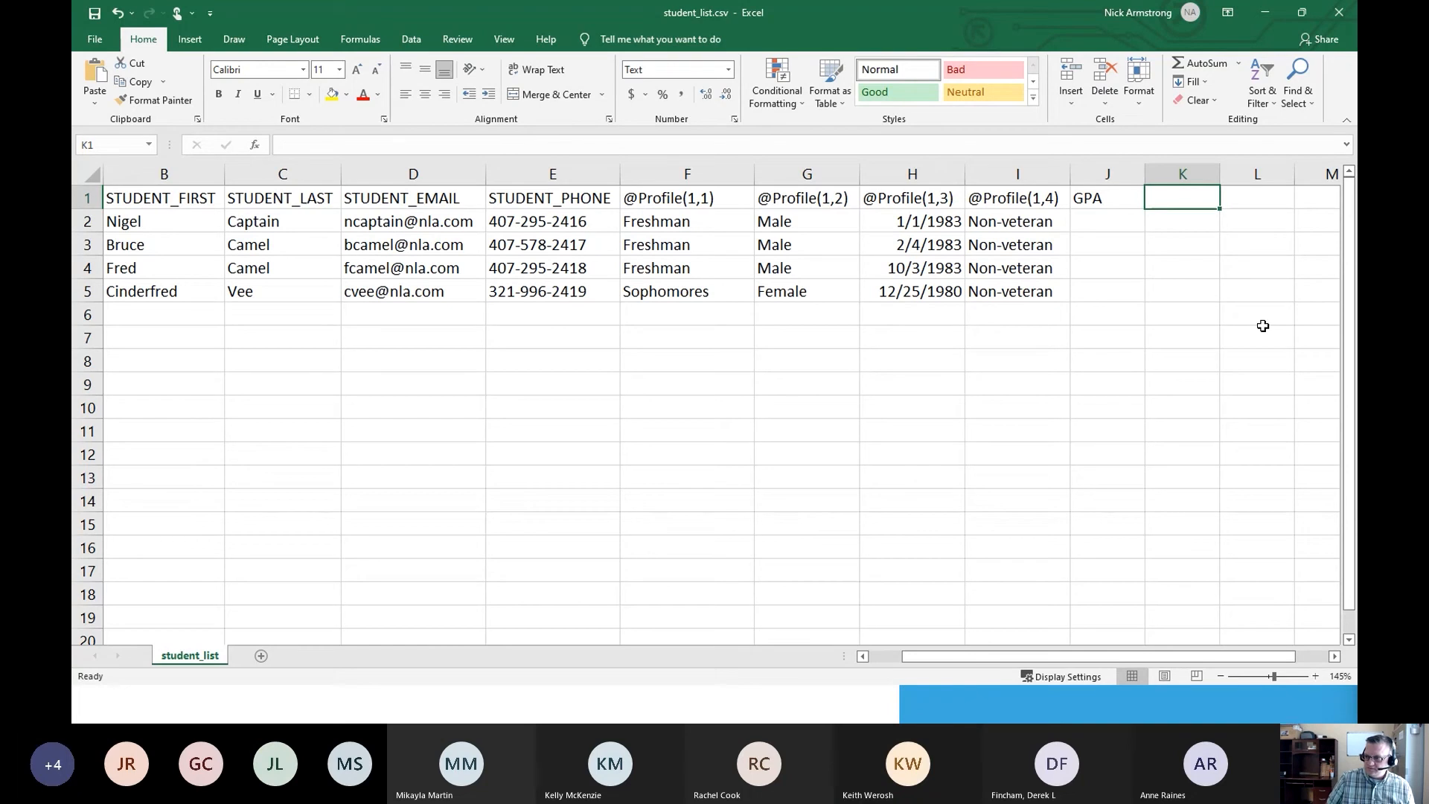
pyautogui.write('Major')
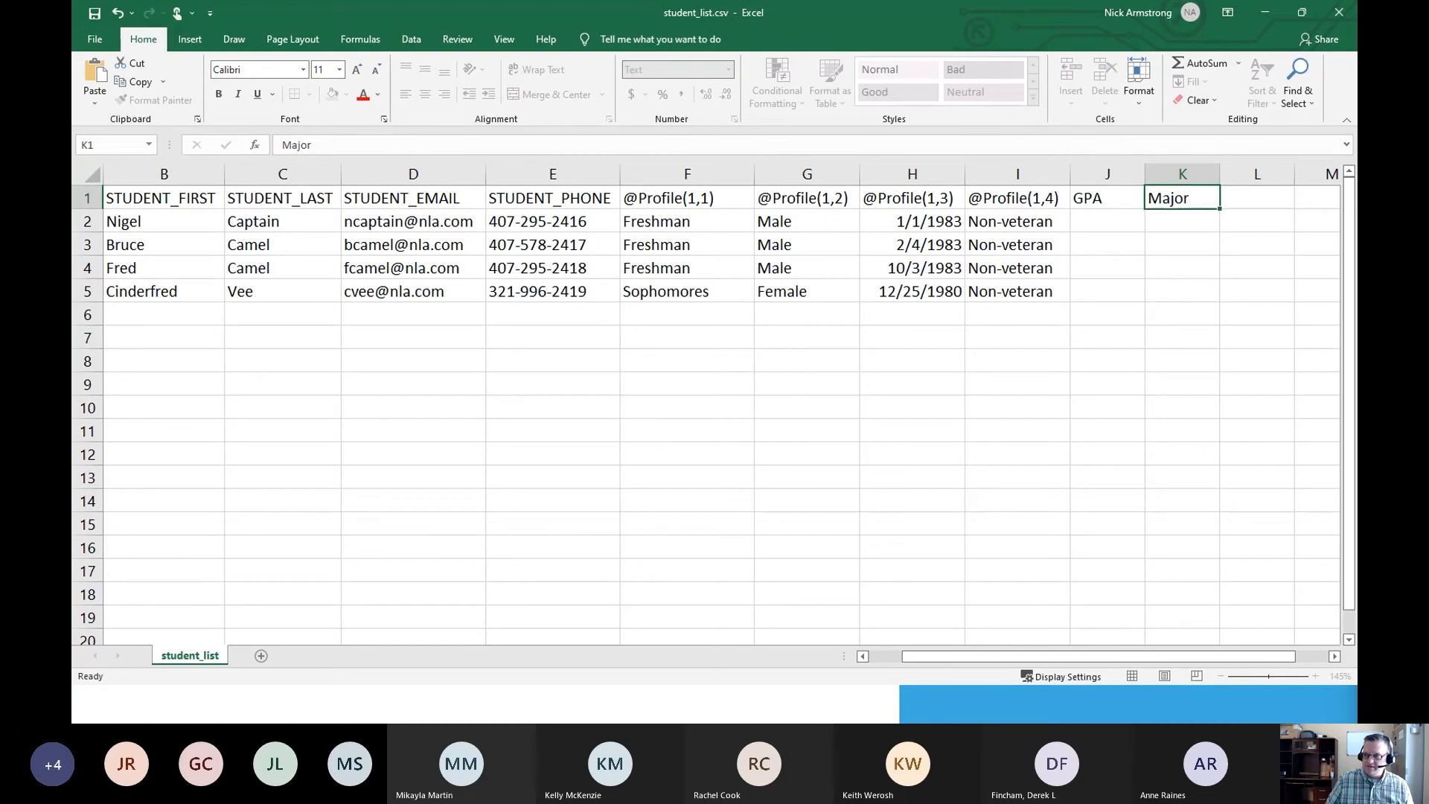
pyautogui.press('Return')
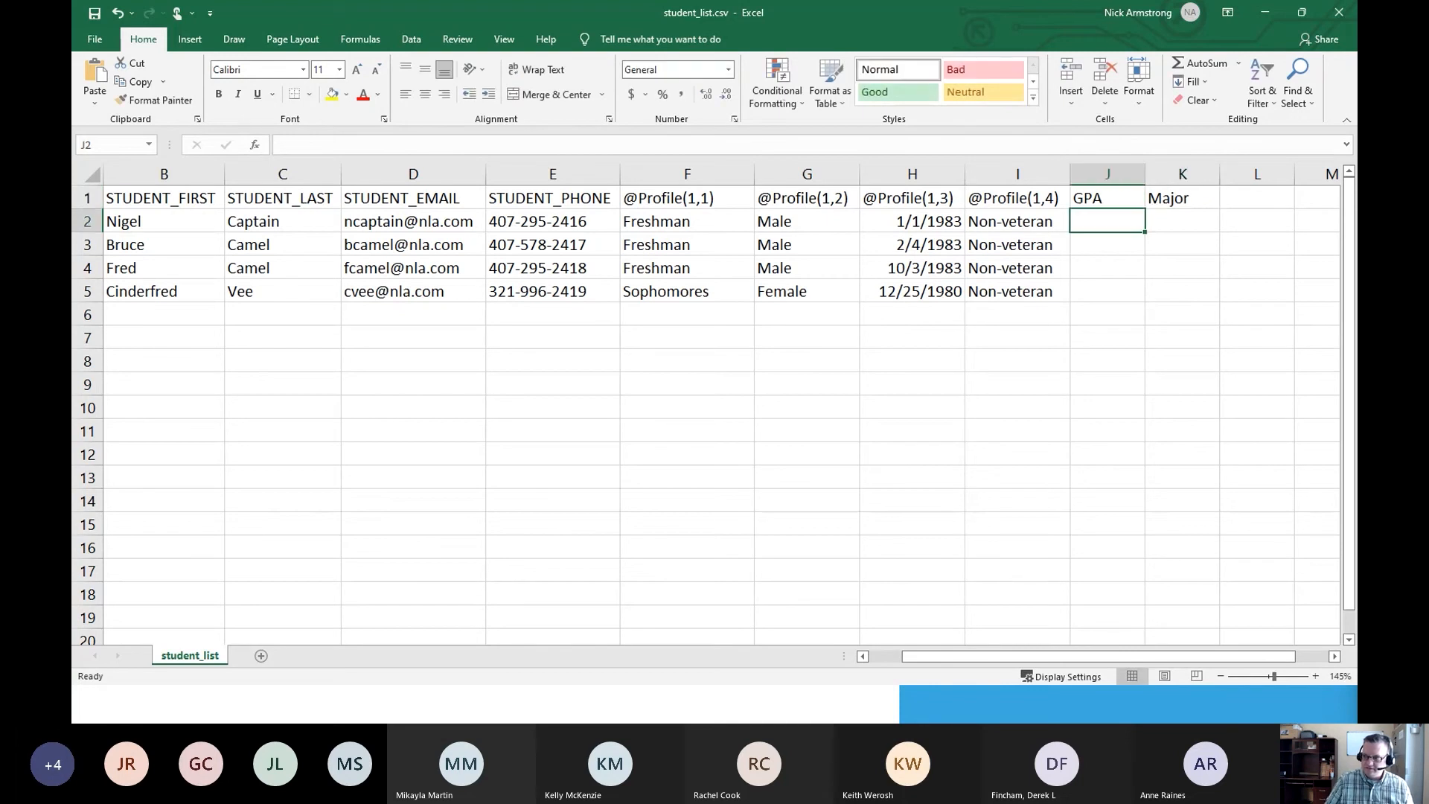
# Fill the GPA column for the four students with 3.2, 3.4, 2.5 and 3.1 in J2:J5.
pyautogui.moveTo(1098, 198); pyautogui.dragTo(1213, 197)
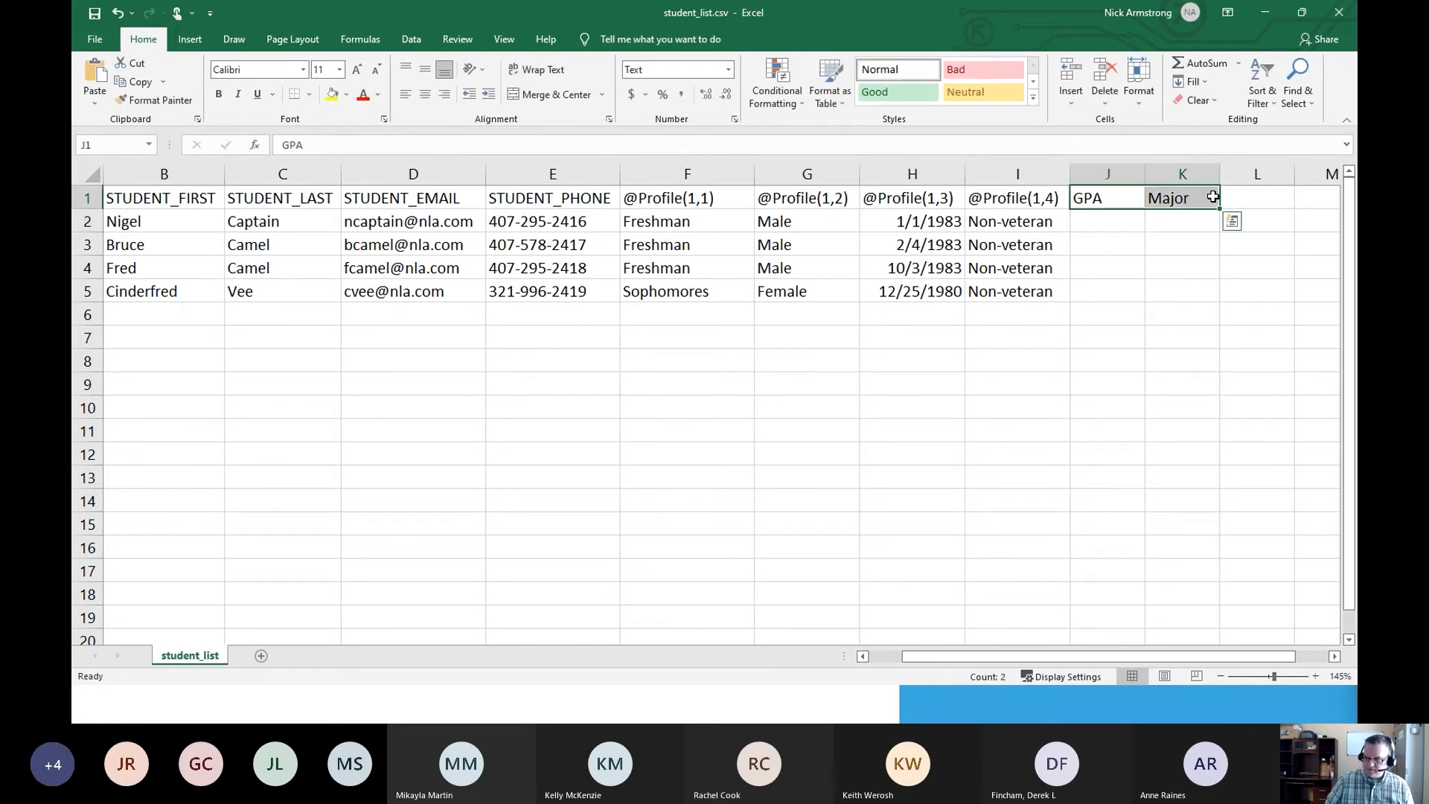
pyautogui.press('Down')
pyautogui.write('3.')
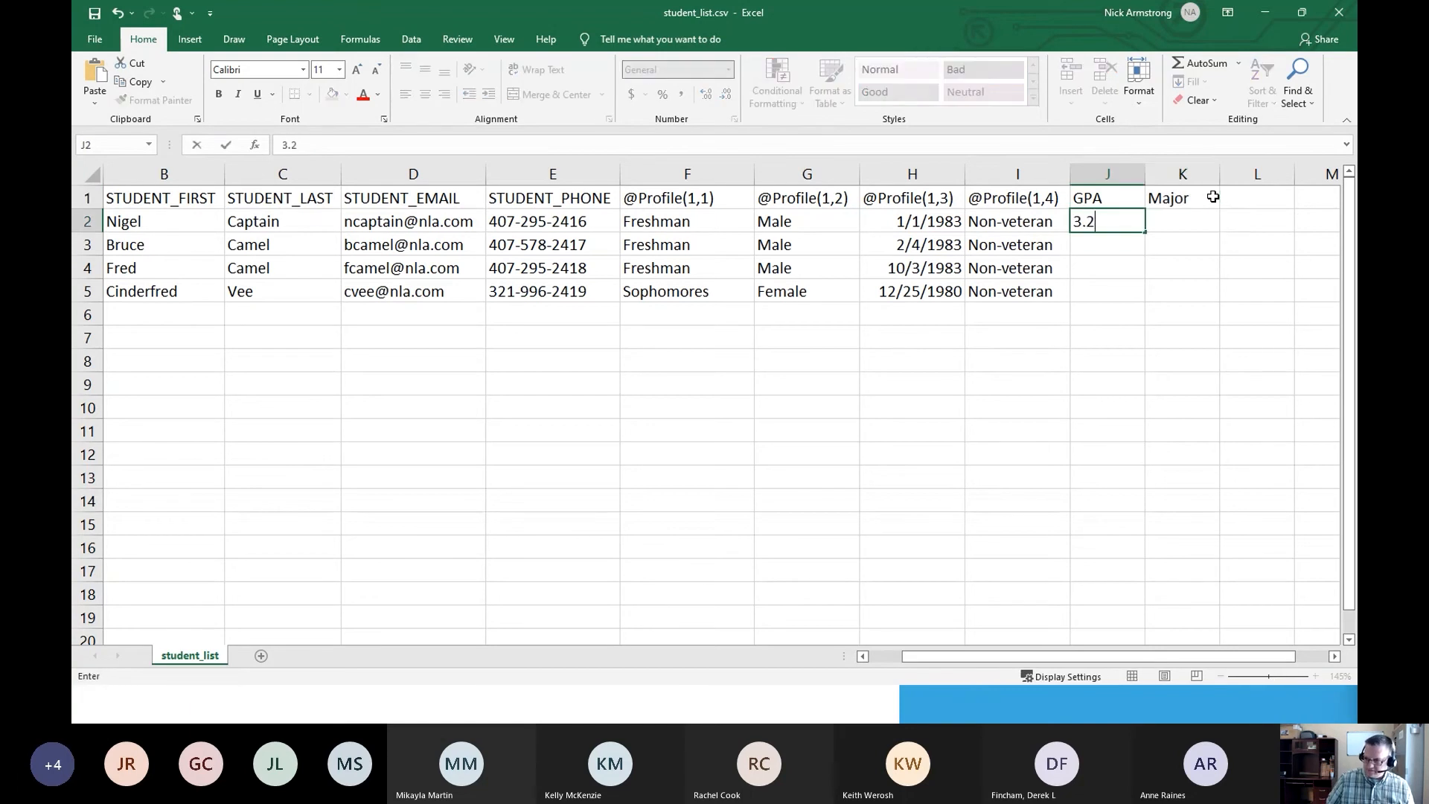
pyautogui.write('2')
pyautogui.press('Return')
pyautogui.write('3.4')
pyautogui.press('Return')
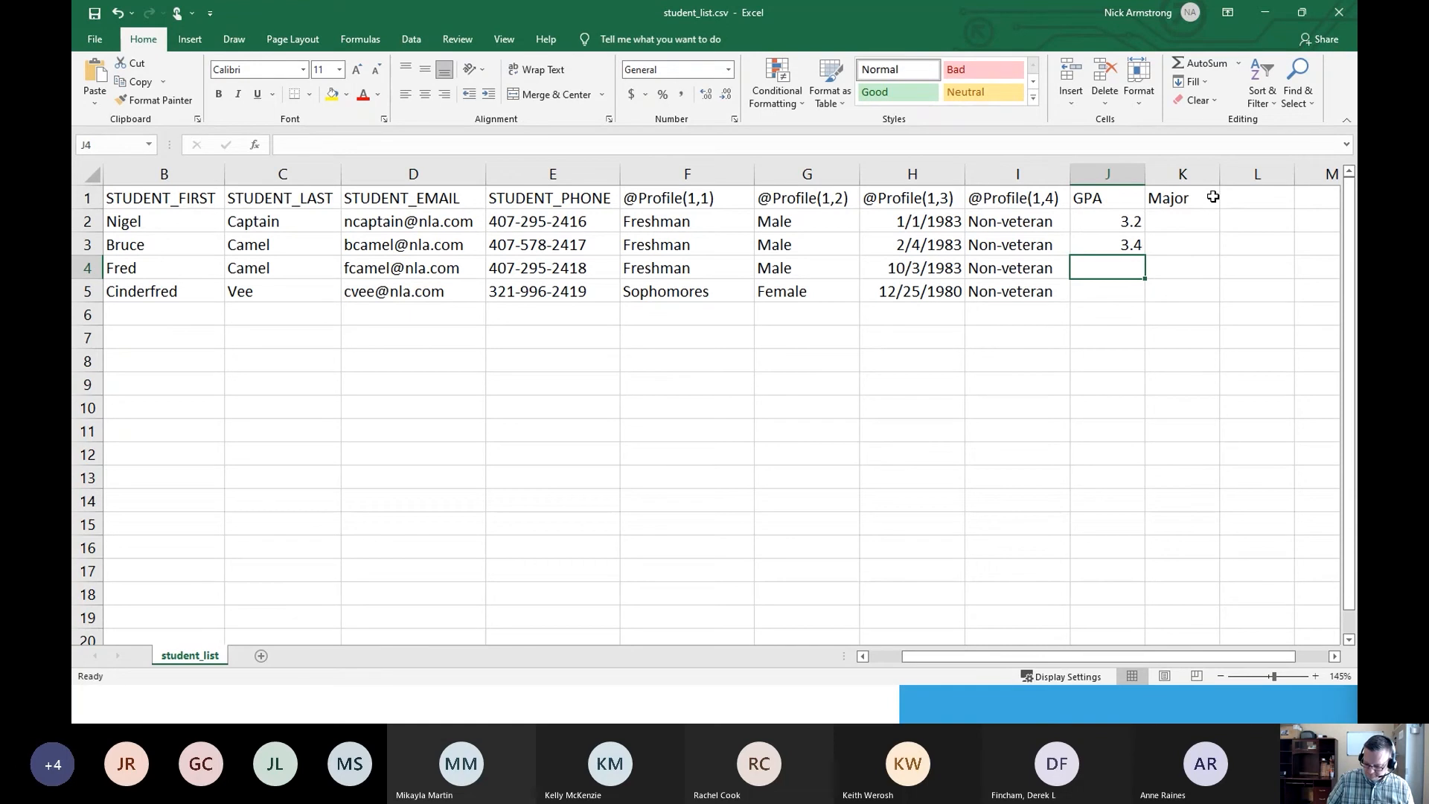
pyautogui.write('2.5')
pyautogui.press('Return')
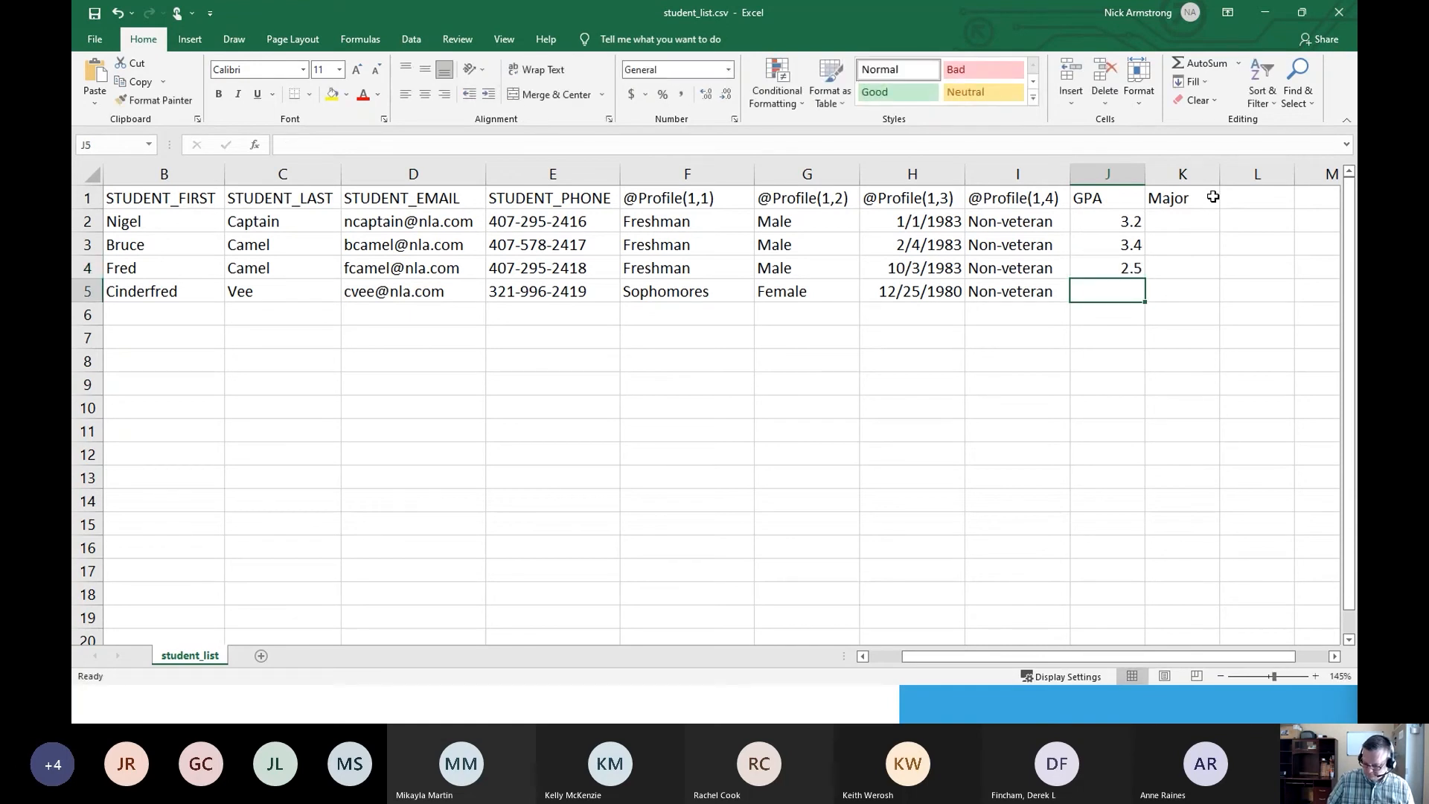
pyautogui.write('3.')
pyautogui.press('Return')
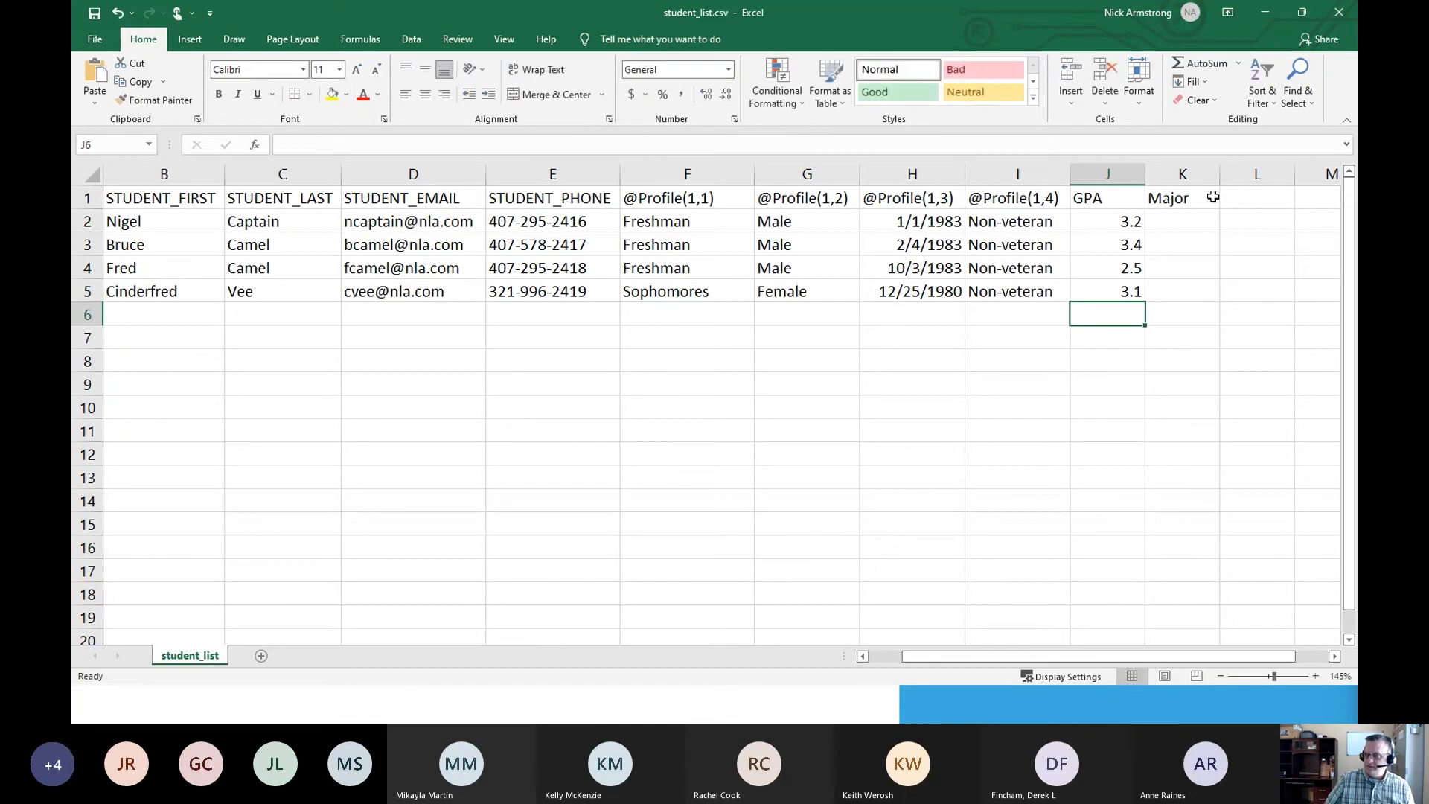
# Fill the Major column in K2:K5 with Business, Computer Science, Art and History.
pyautogui.click(1184, 227)
pyautogui.write('Business')
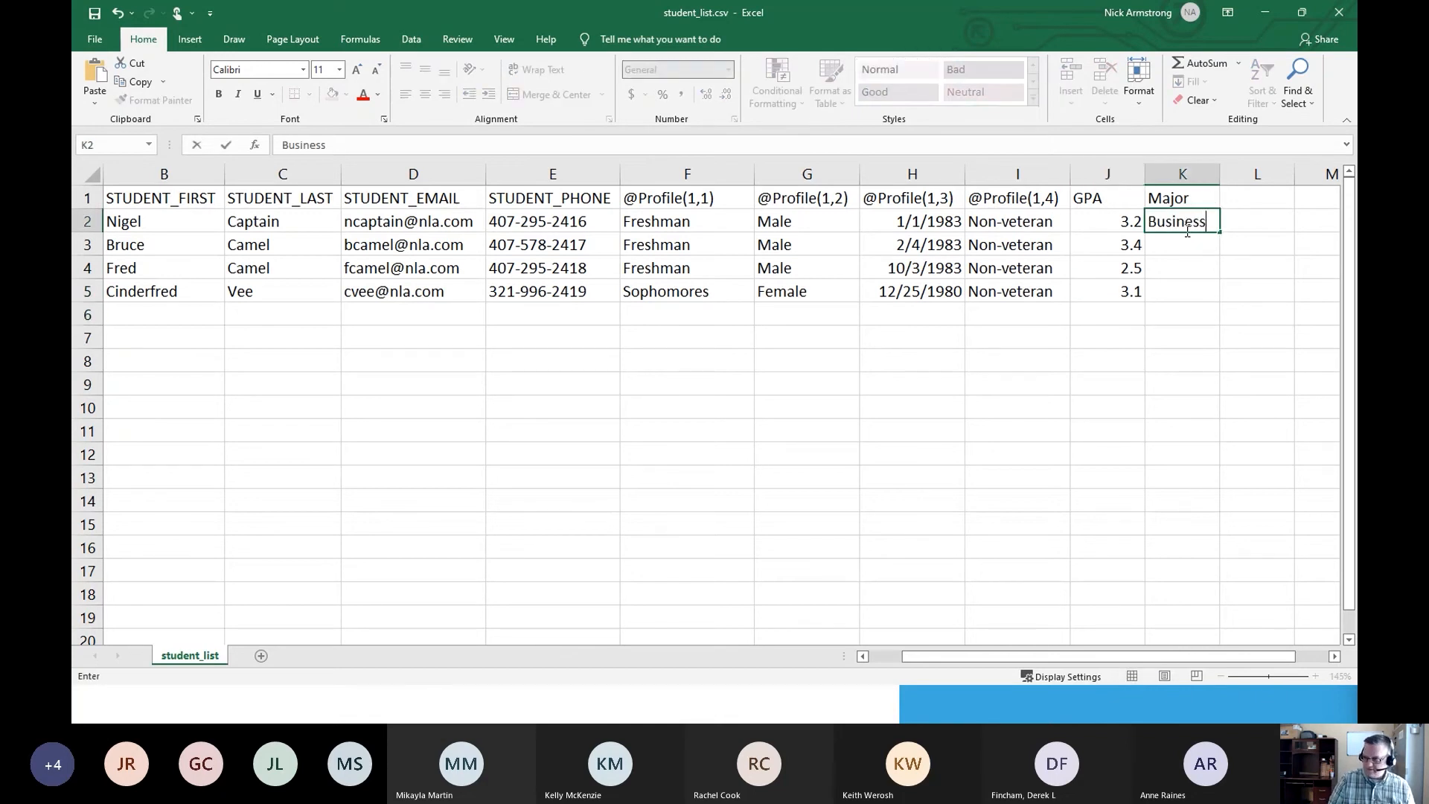
pyautogui.press('Return')
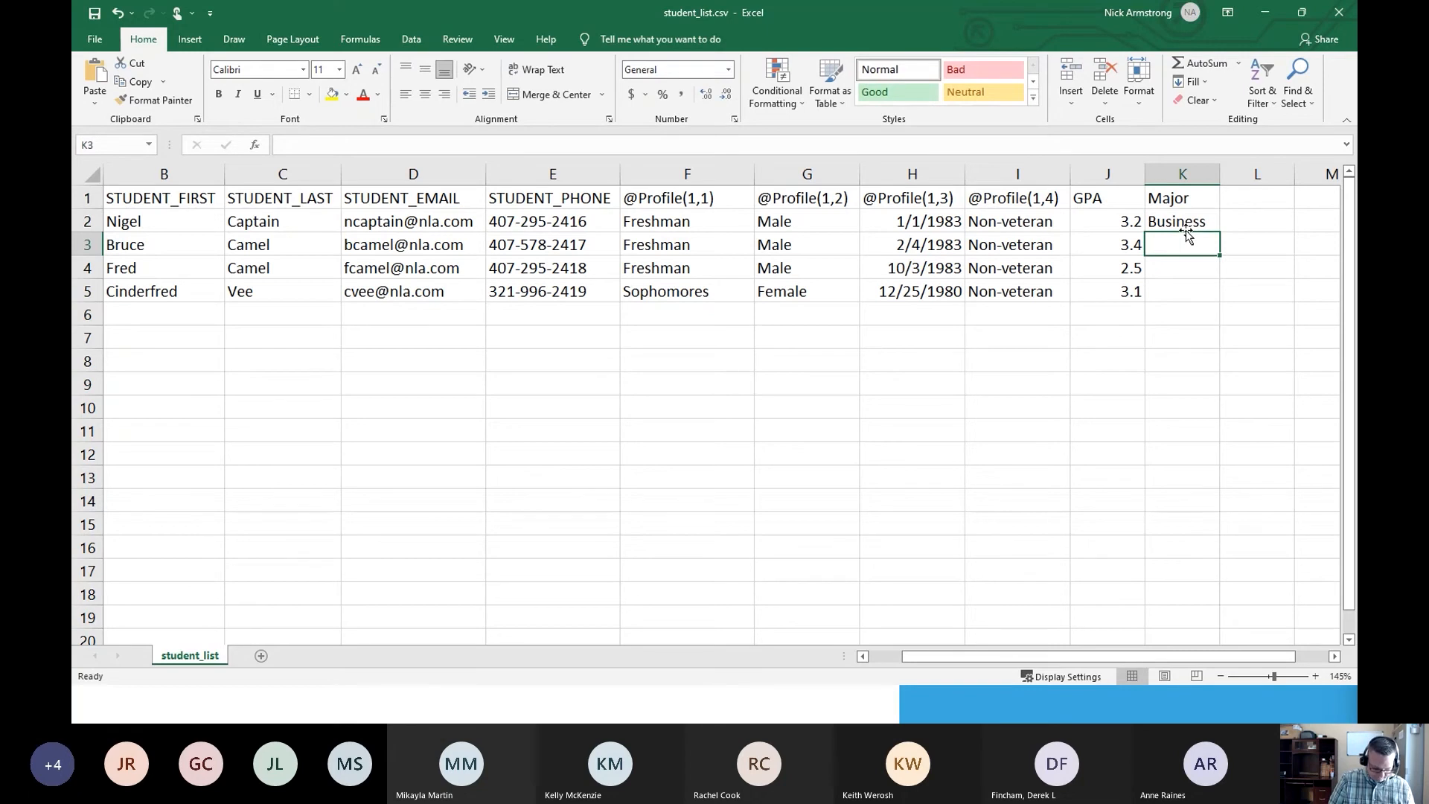
pyautogui.write('Computer Science')
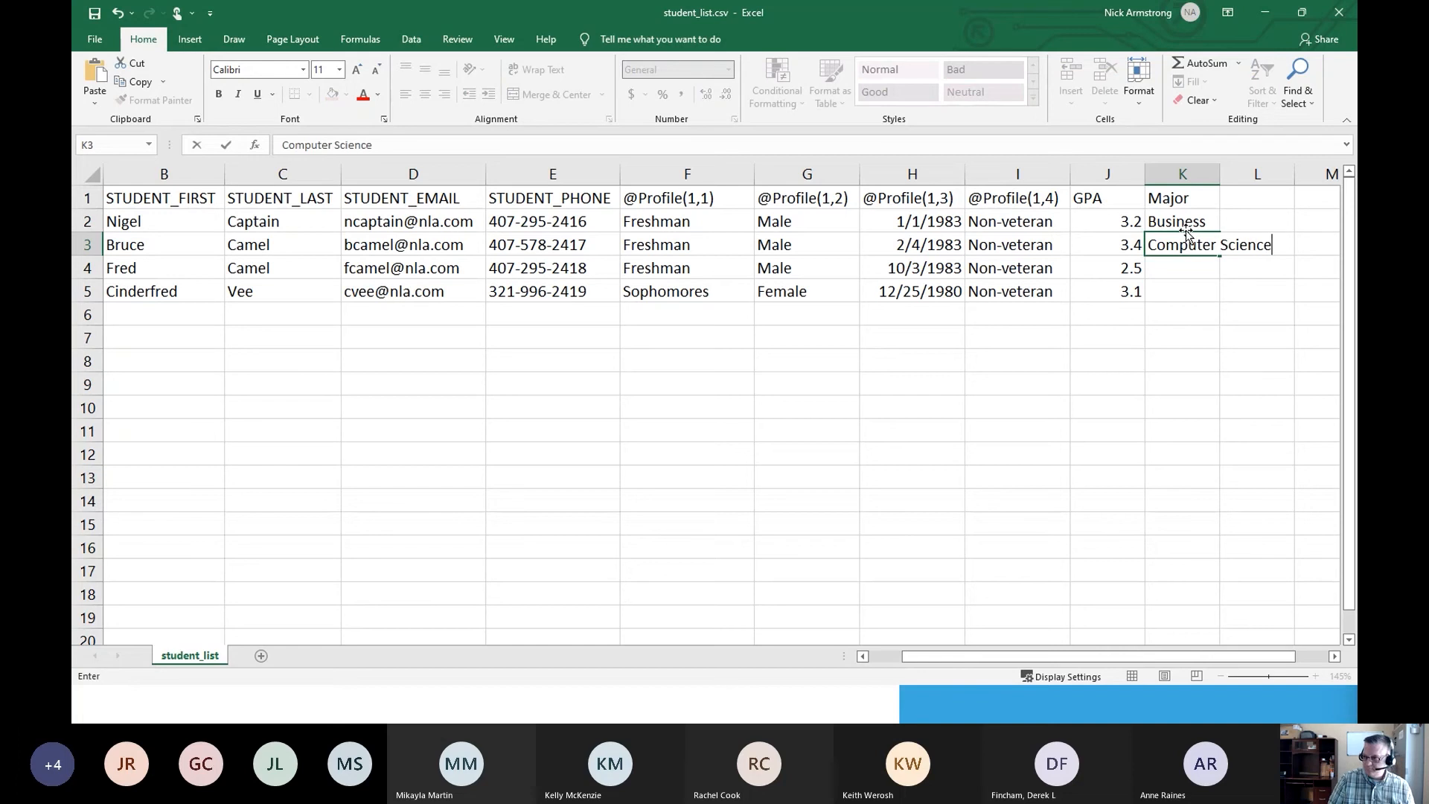
pyautogui.press('Return')
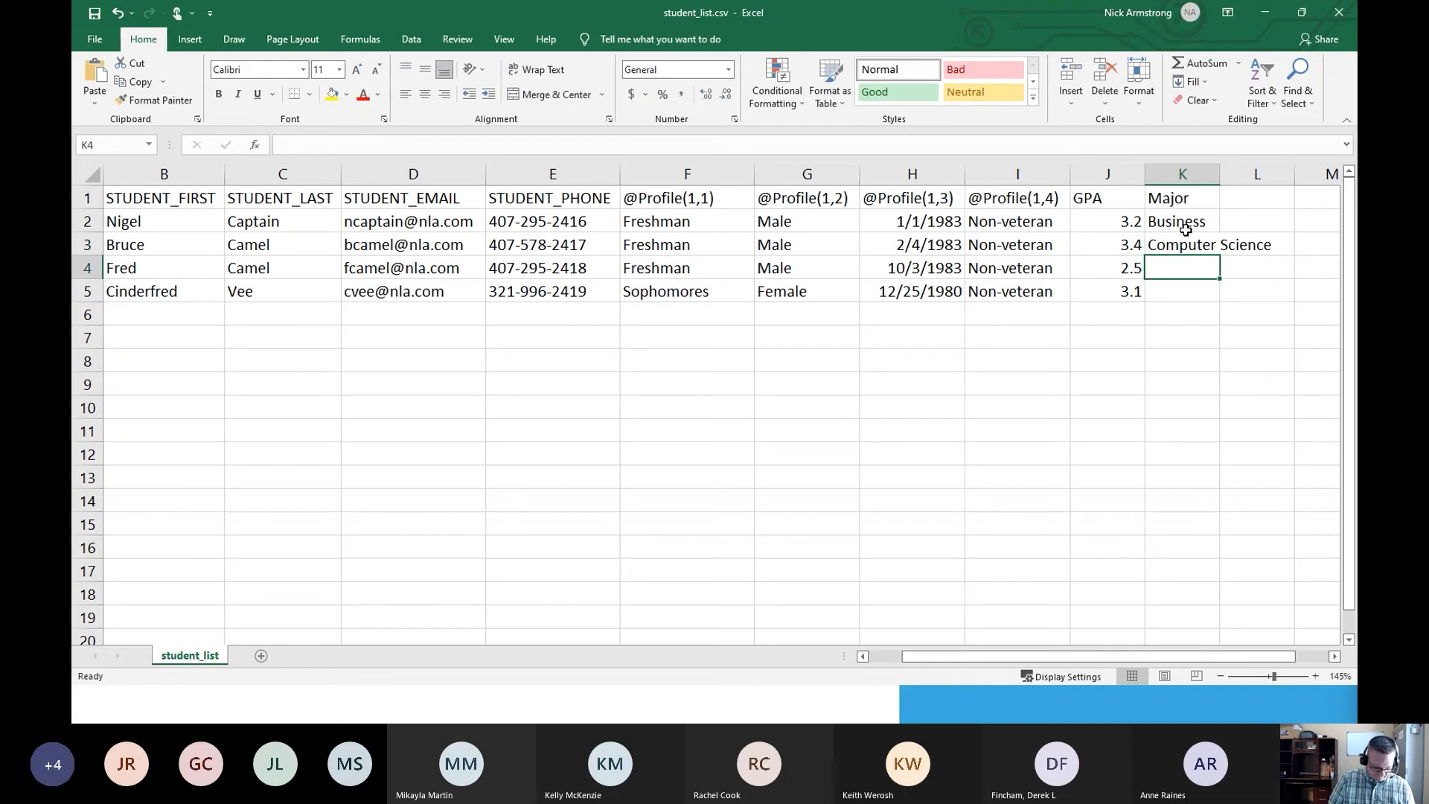
pyautogui.write('Art')
pyautogui.press('Return')
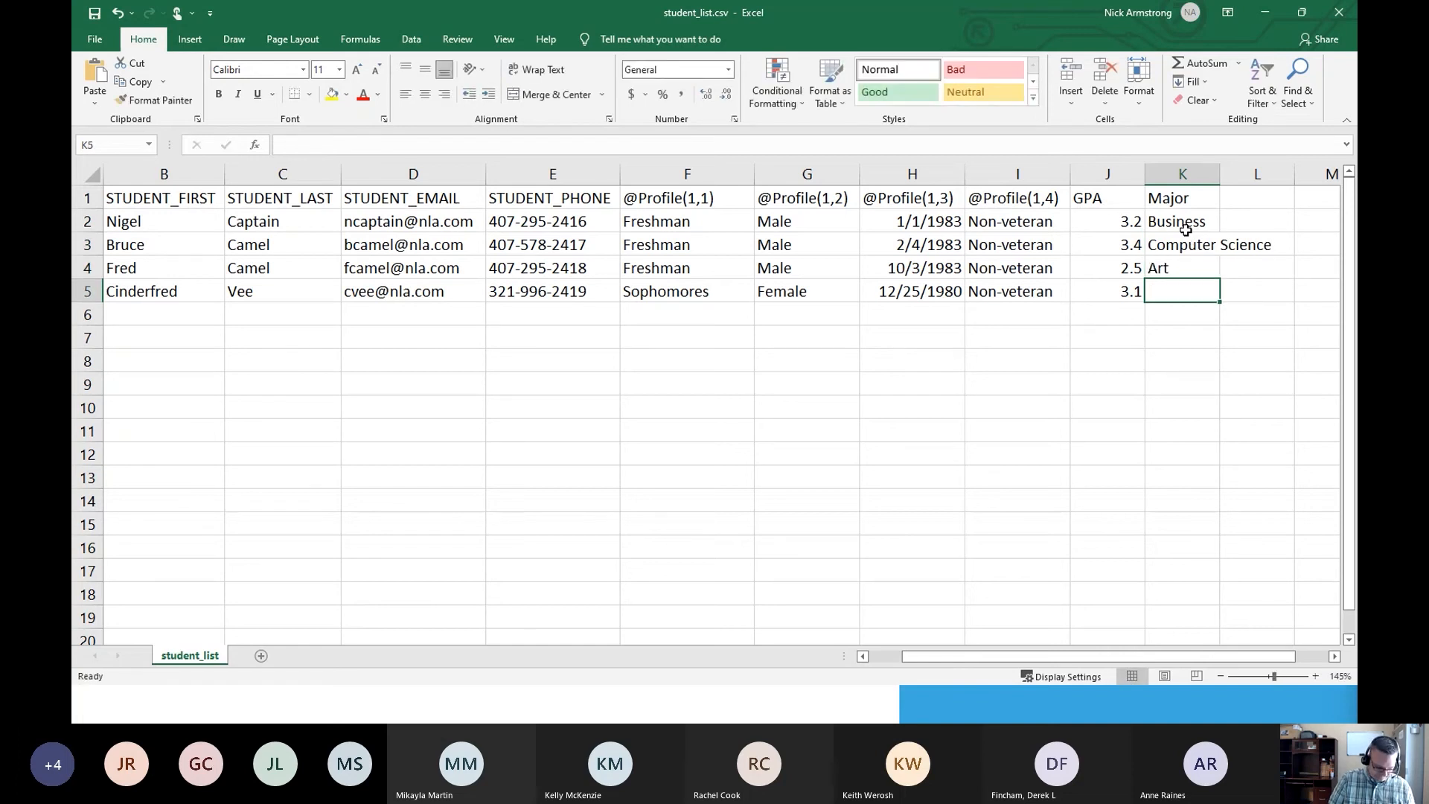
pyautogui.write('History')
pyautogui.press('Return')
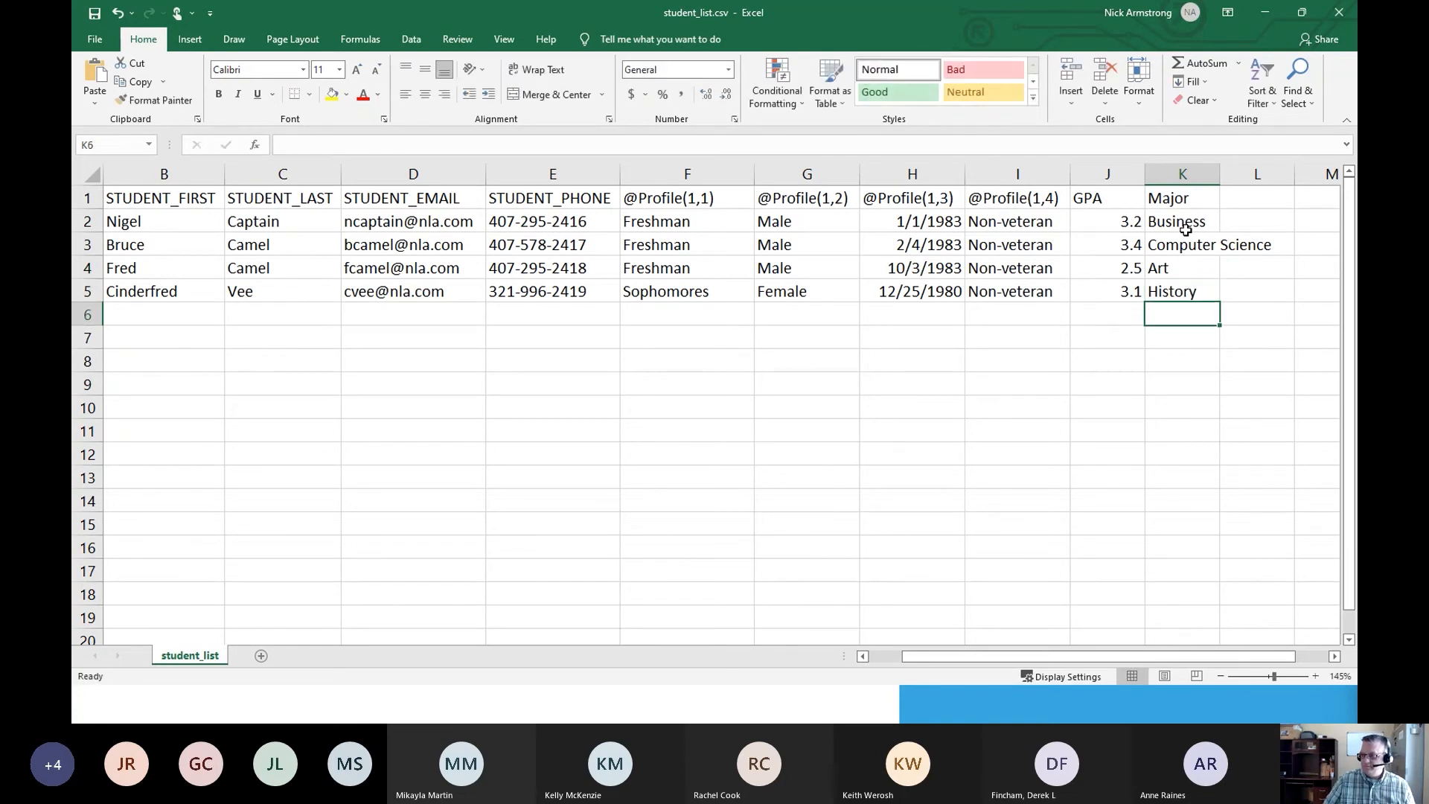
pyautogui.click(1134, 222)
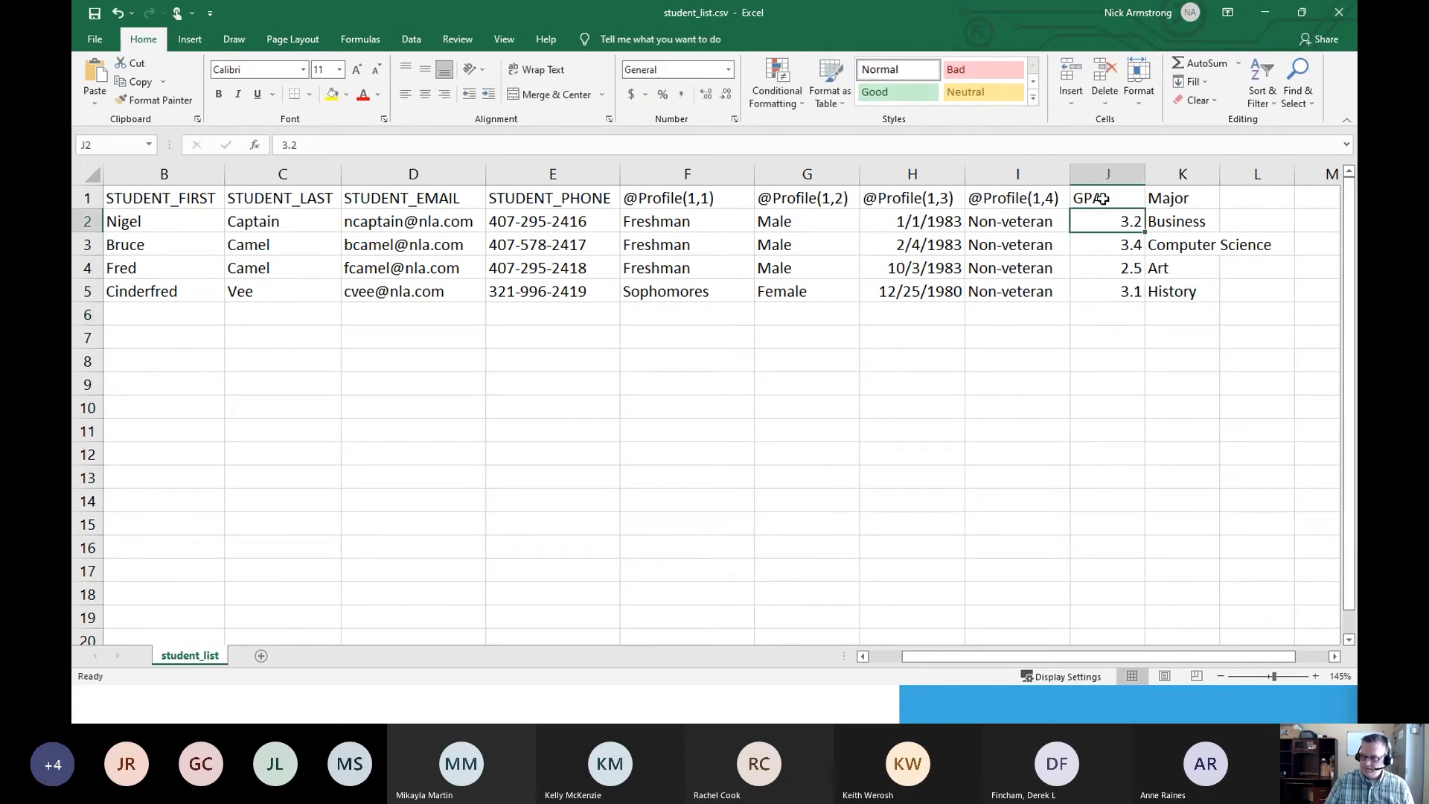
pyautogui.click(1102, 198)
pyautogui.click(1034, 199)
pyautogui.click(1132, 200)
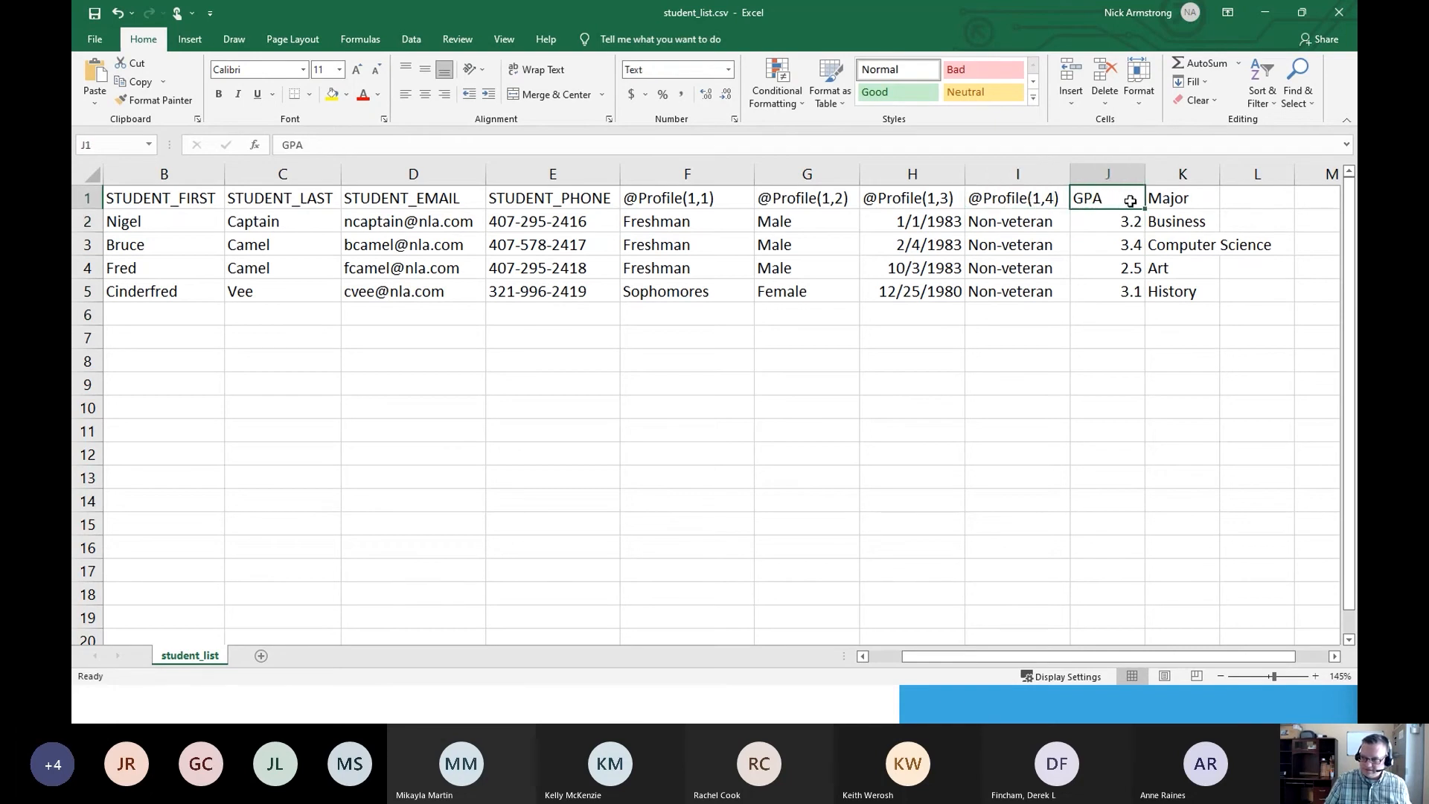
pyautogui.click(1038, 201)
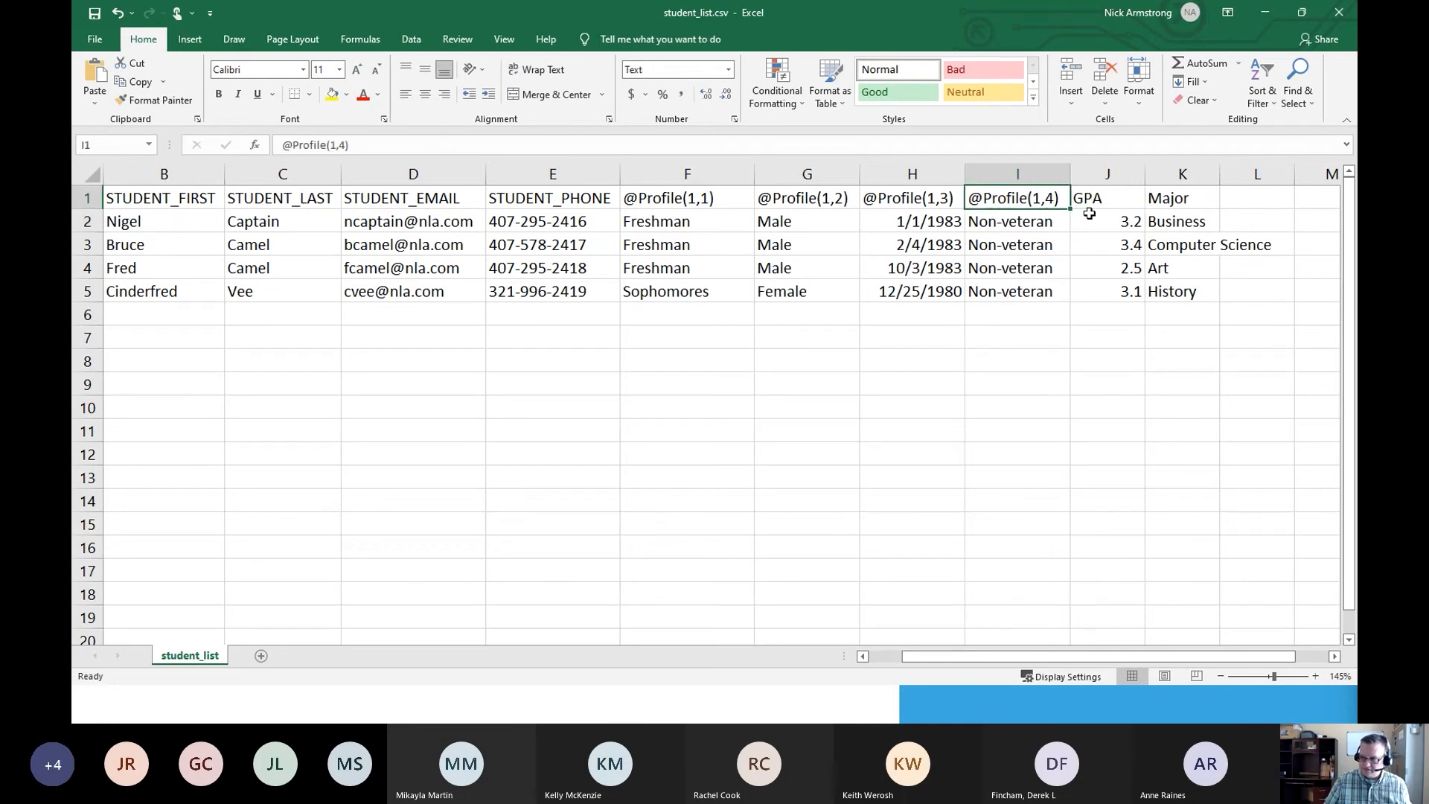
pyautogui.moveTo(1073, 212); pyautogui.dragTo(1202, 212)
pyautogui.click(1099, 200)
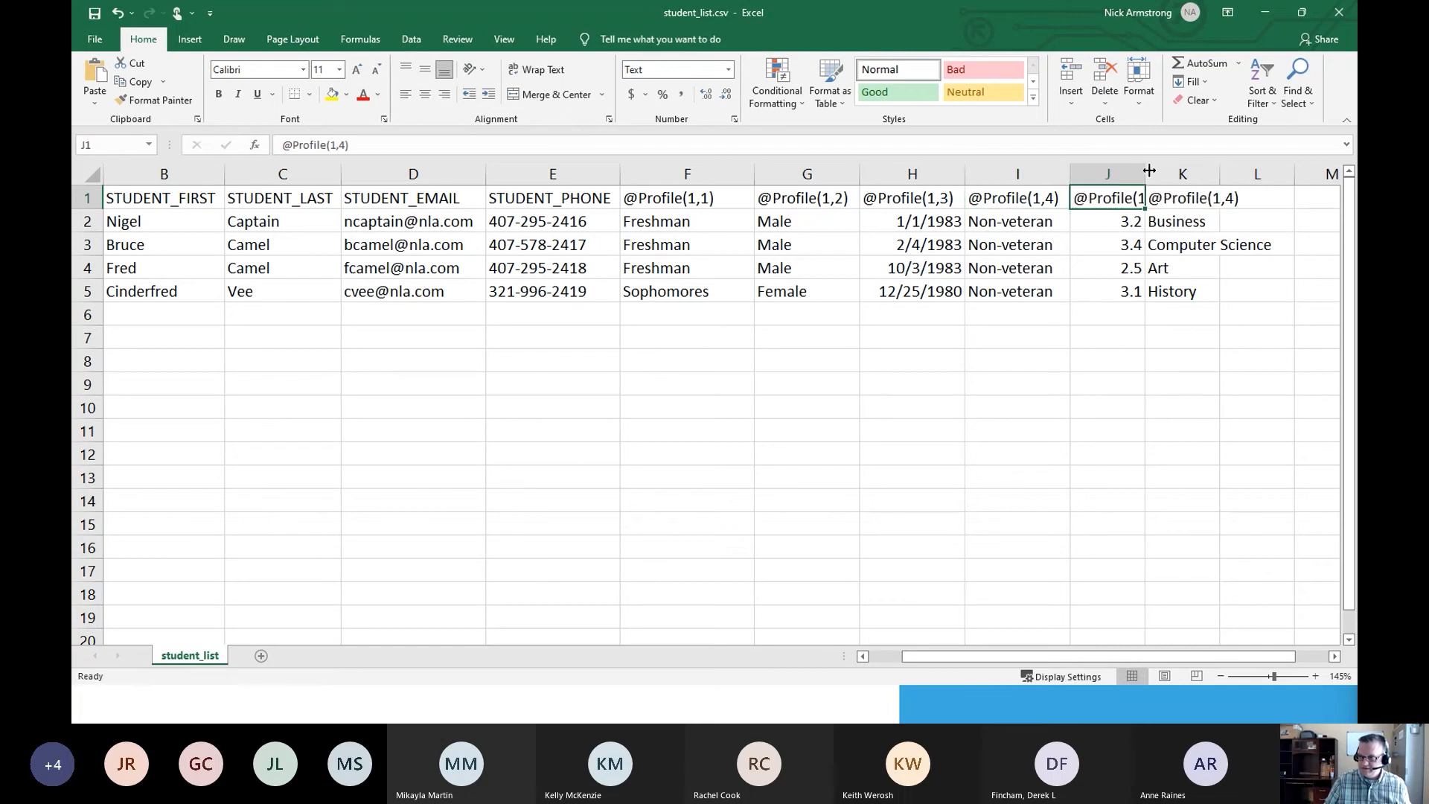
pyautogui.doubleClick(1148, 172)
pyautogui.doubleClick(1151, 198)
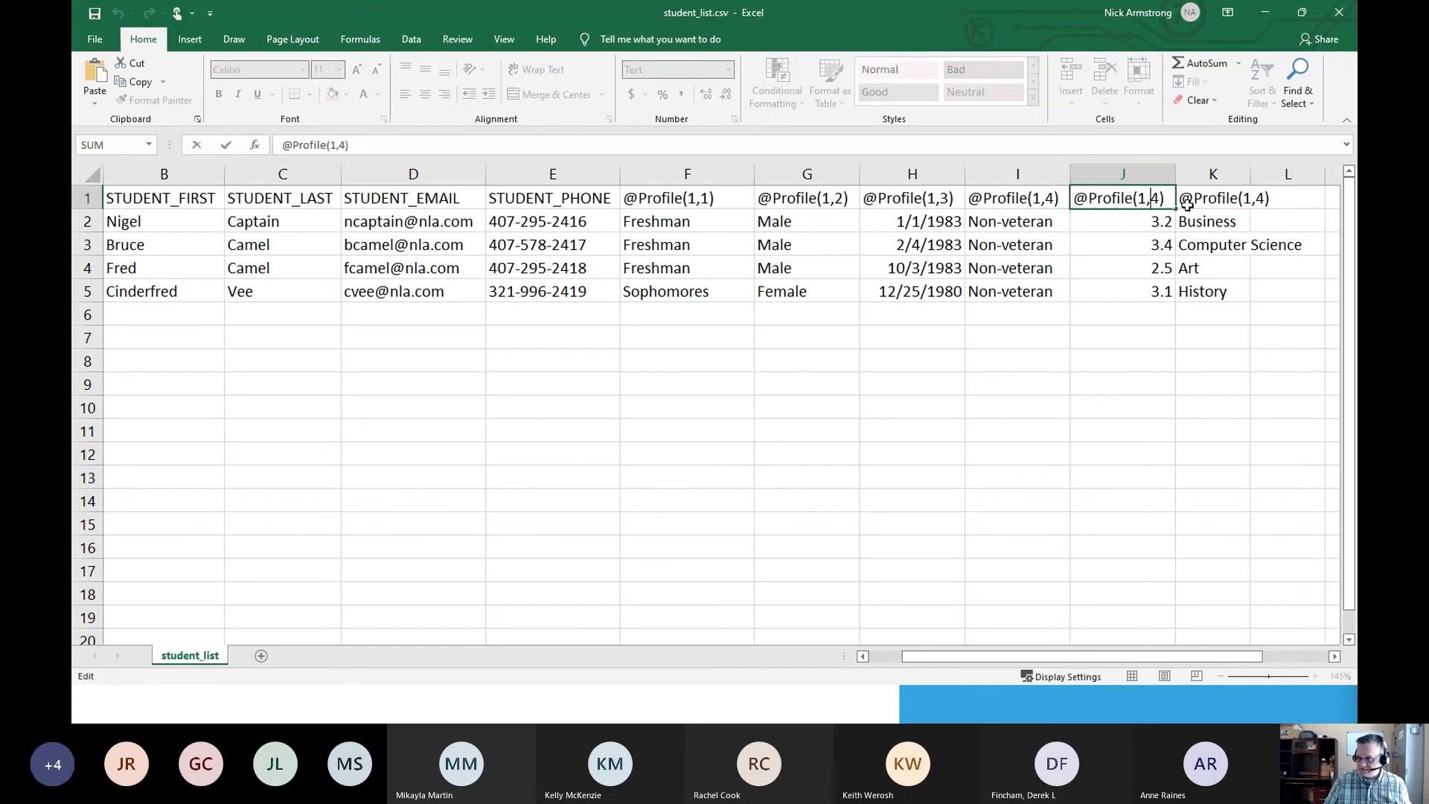
pyautogui.moveTo(1139, 199); pyautogui.dragTo(1148, 203)
pyautogui.write('3')
pyautogui.moveTo(1150, 201); pyautogui.dragTo(1159, 201)
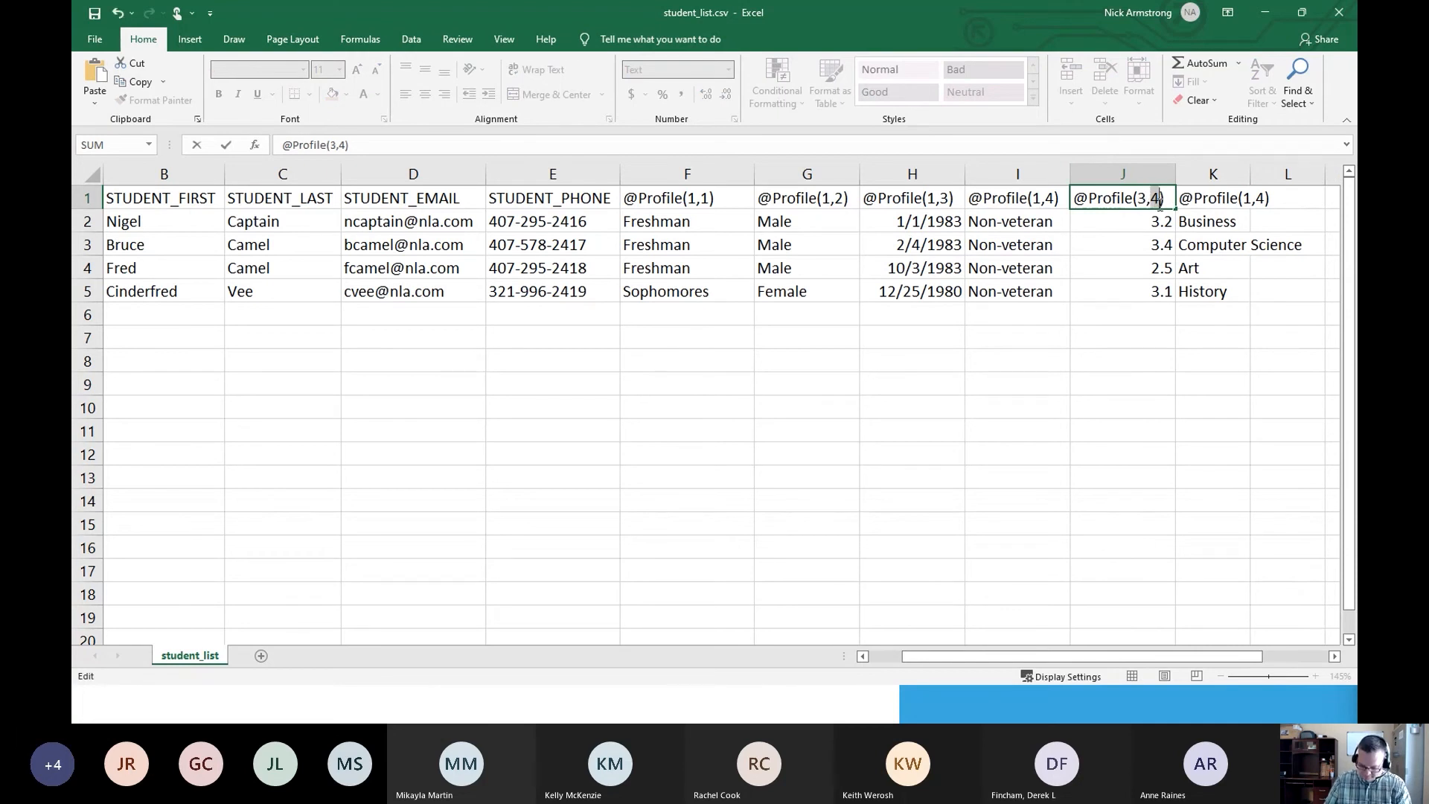
pyautogui.write('1')
pyautogui.doubleClick(1241, 197)
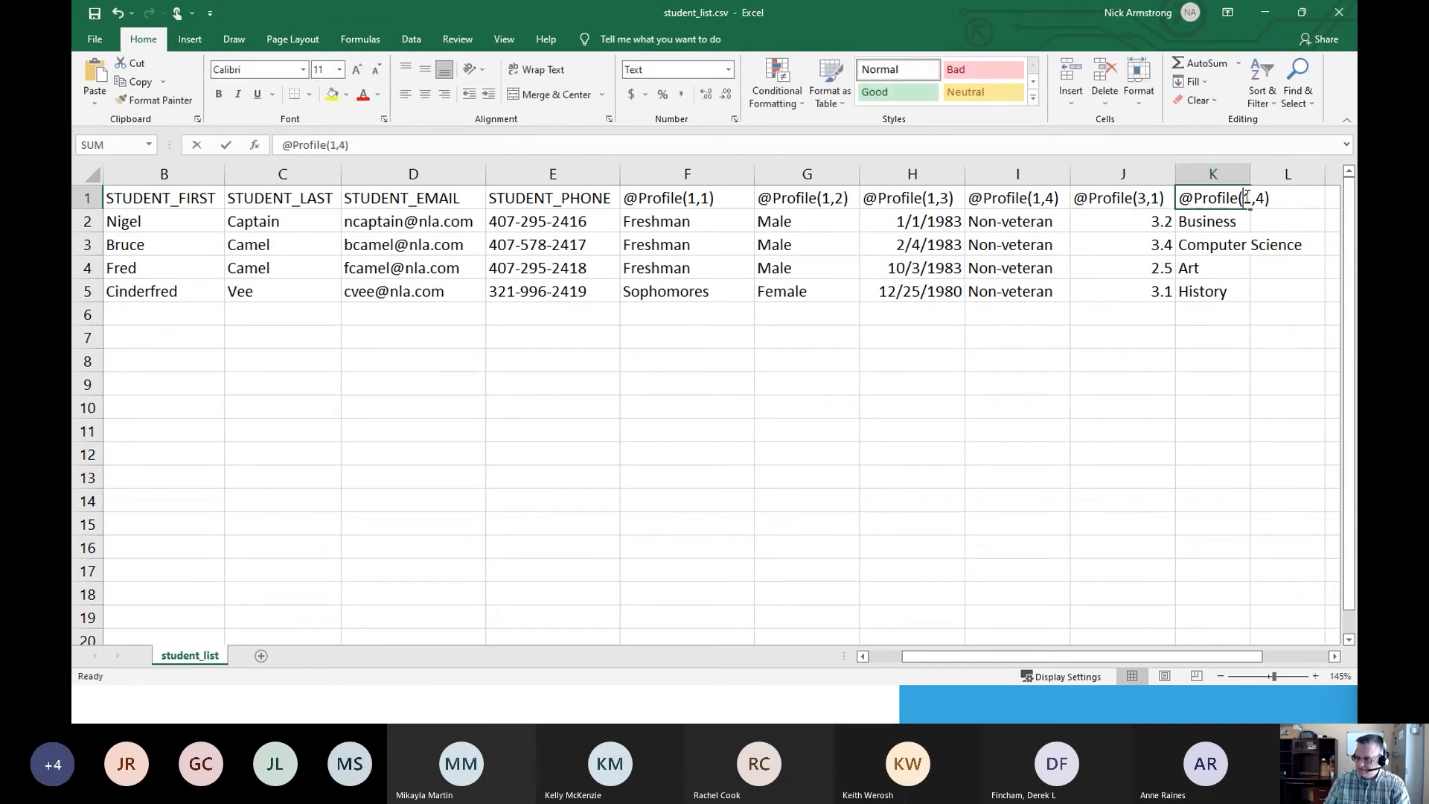
pyautogui.write('1')
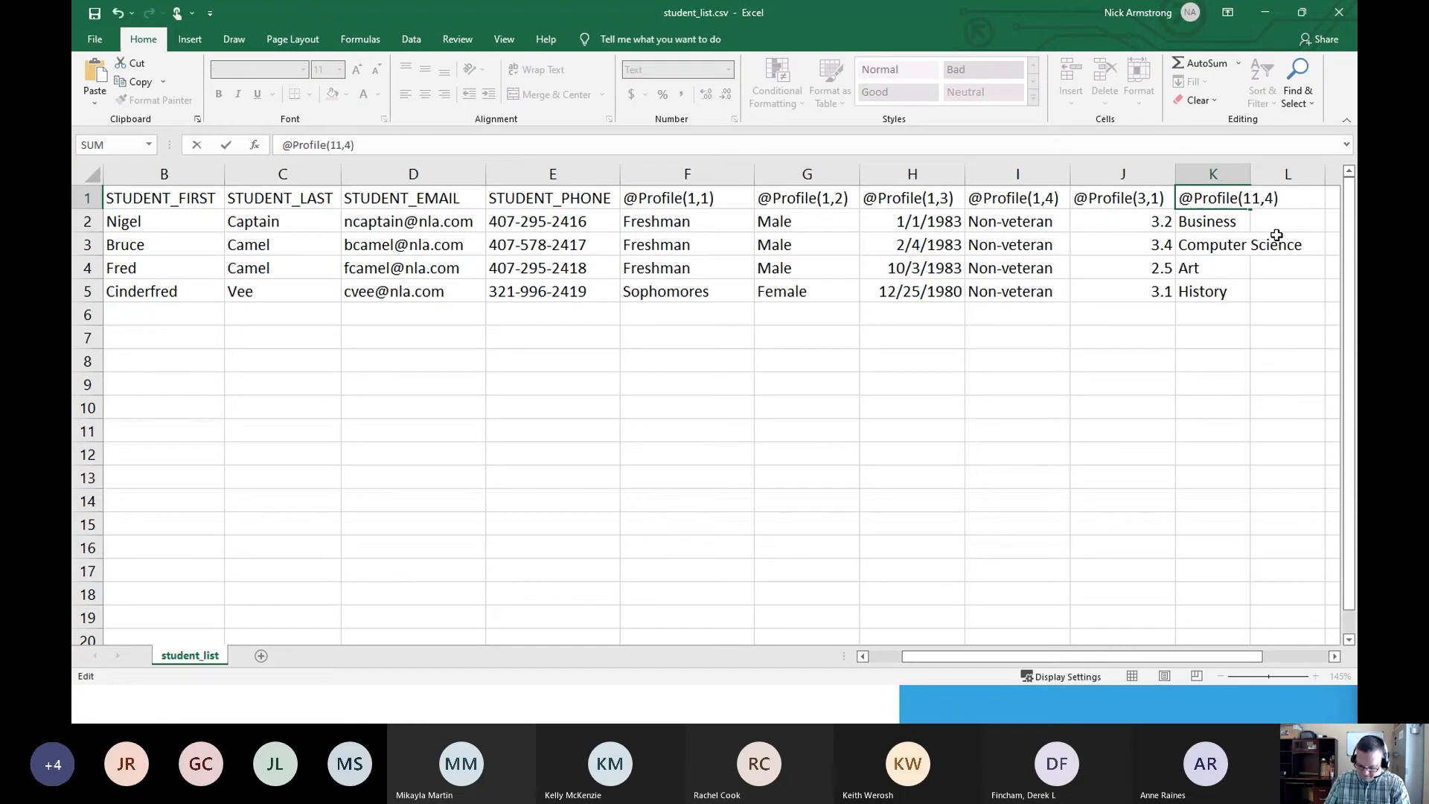
pyautogui.press('BackSpace')
pyautogui.press('BackSpace')
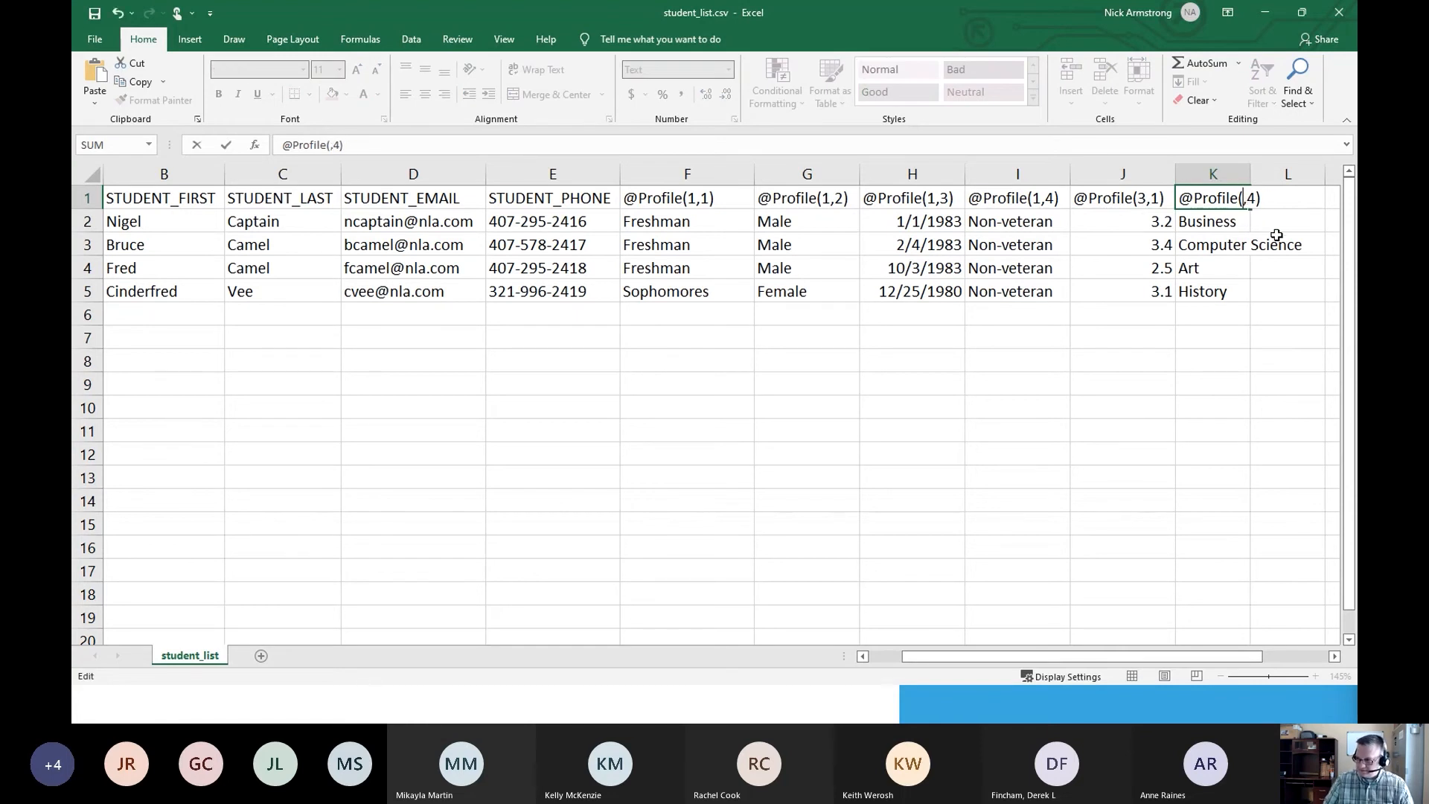
pyautogui.write('3')
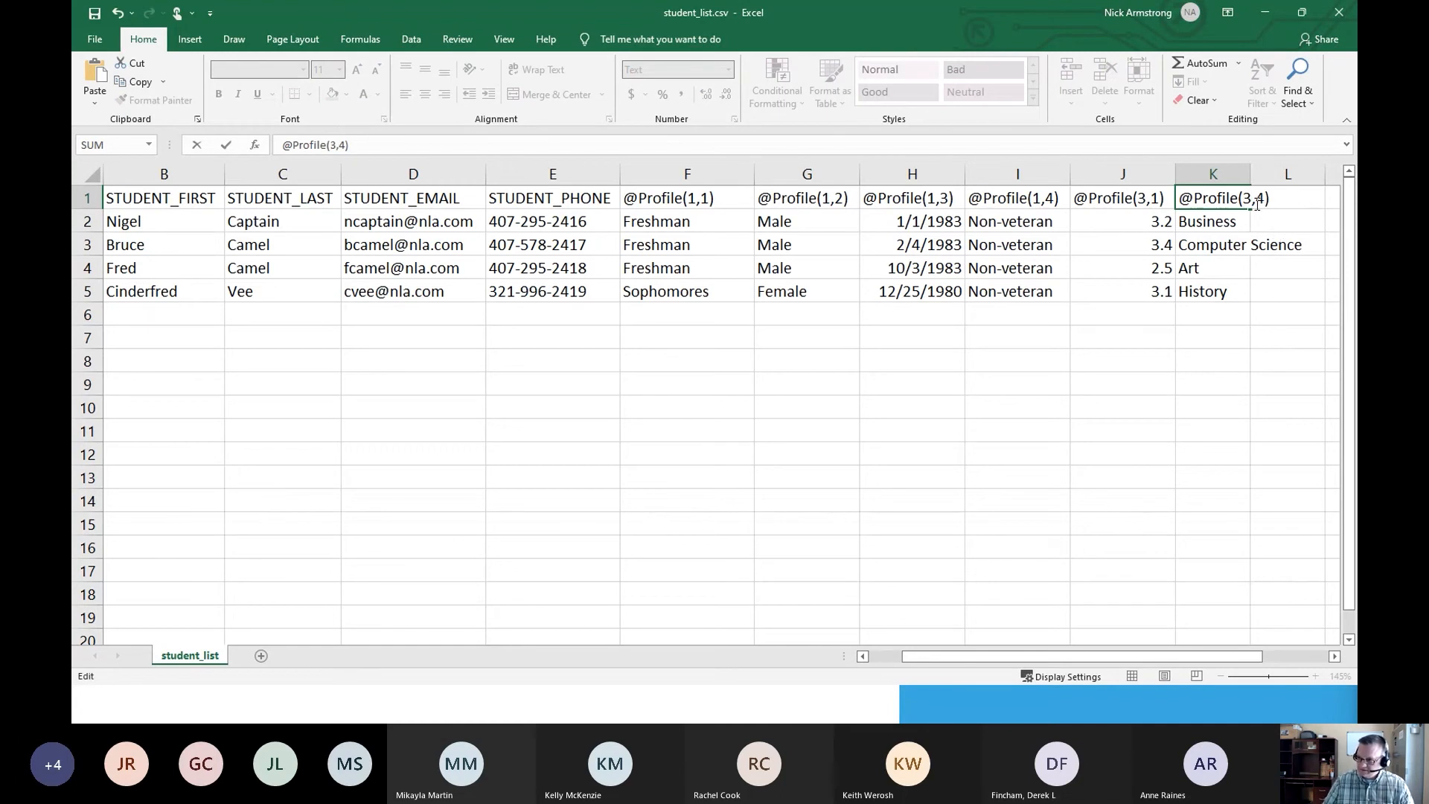
pyautogui.press('BackSpace')
pyautogui.write('2')
pyautogui.press('Return')
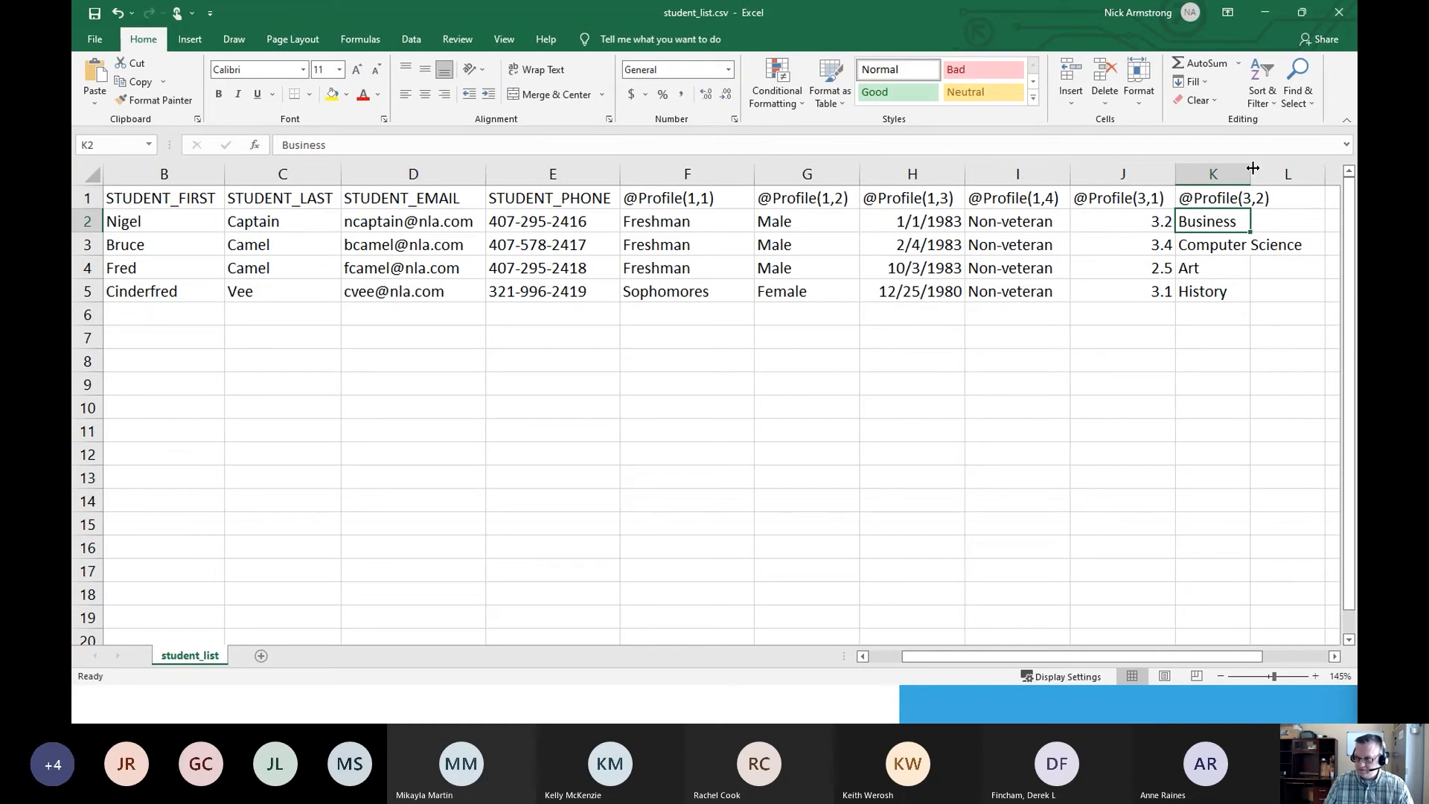
pyautogui.doubleClick(1251, 170)
pyautogui.moveTo(692, 200); pyautogui.dragTo(1038, 198)
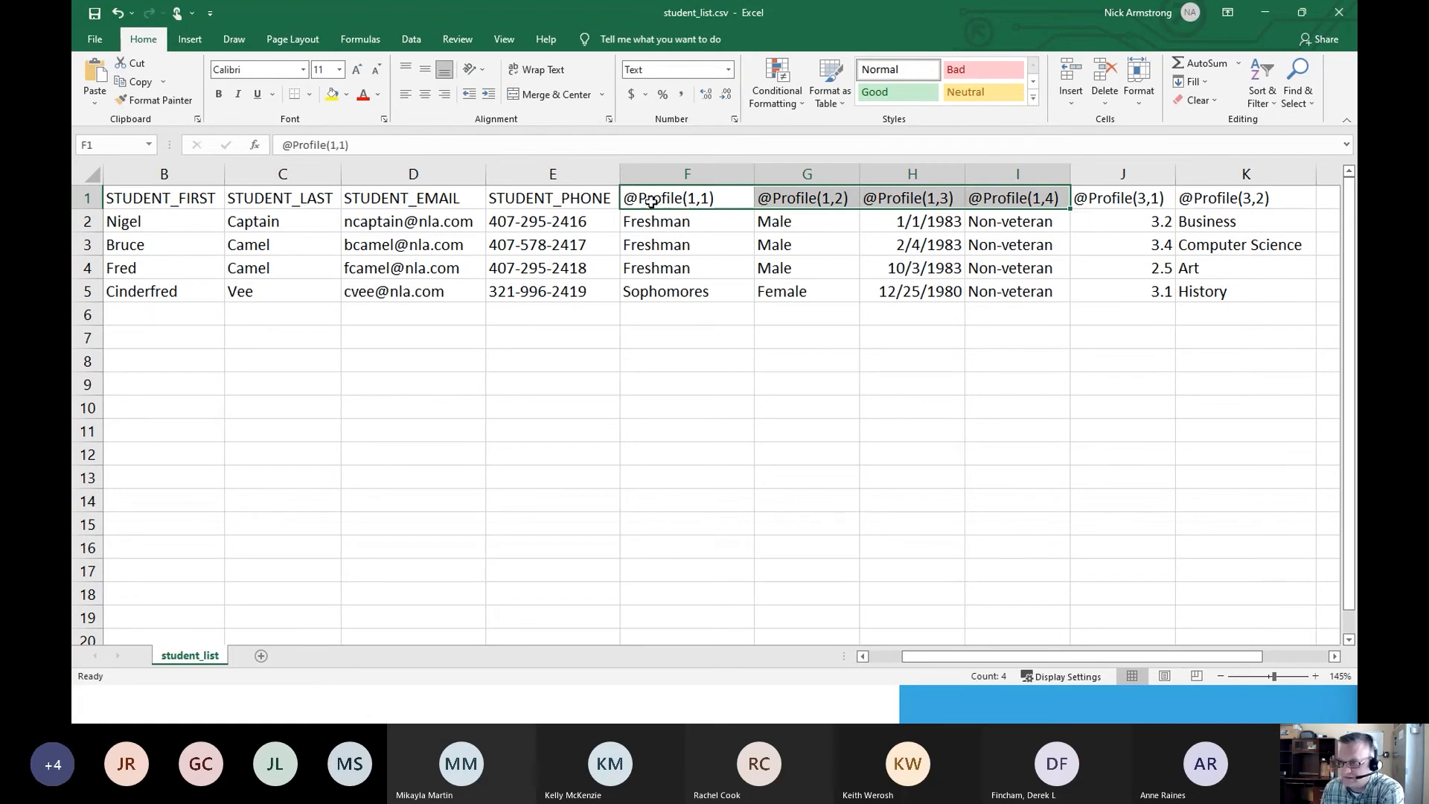
pyautogui.click(683, 199)
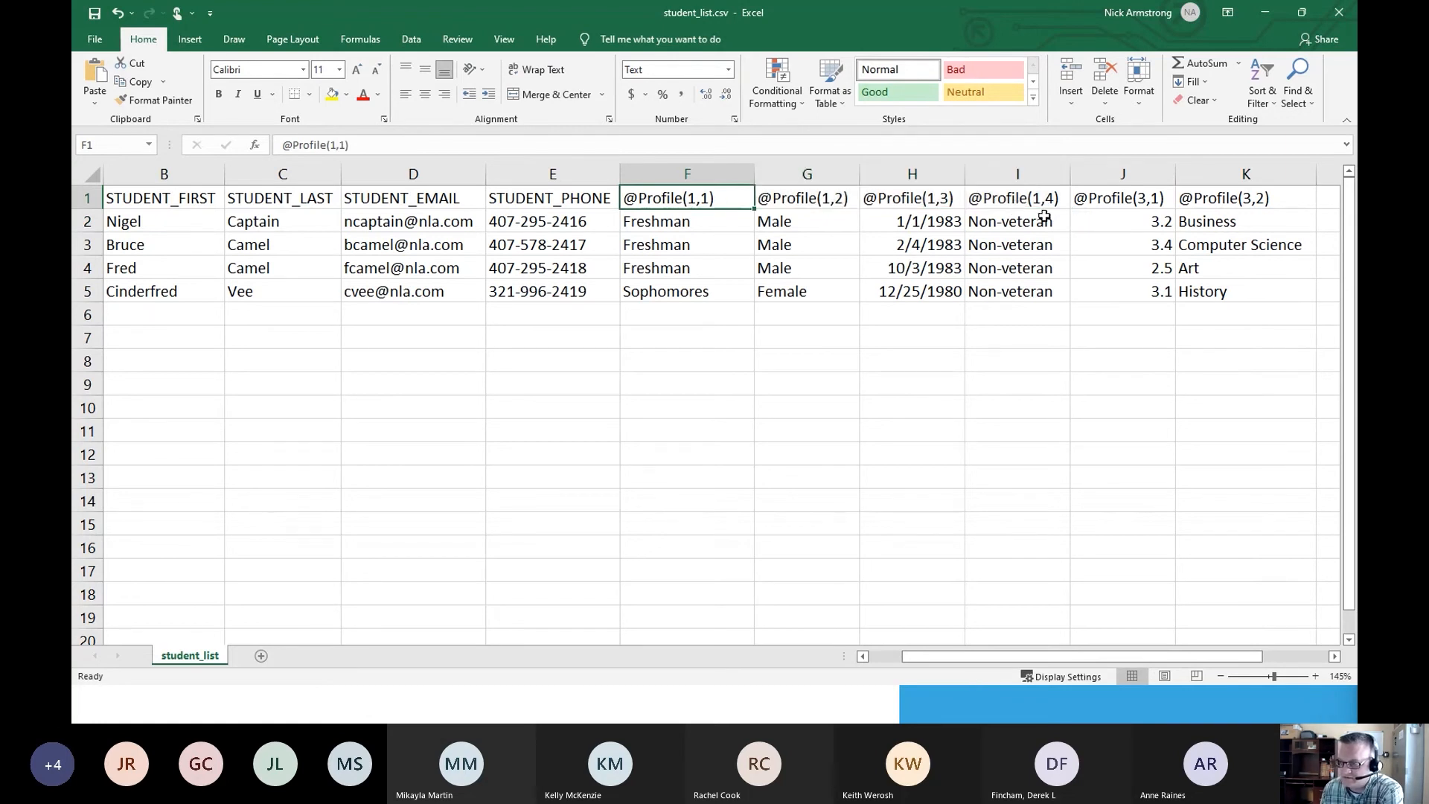
pyautogui.click(1146, 200)
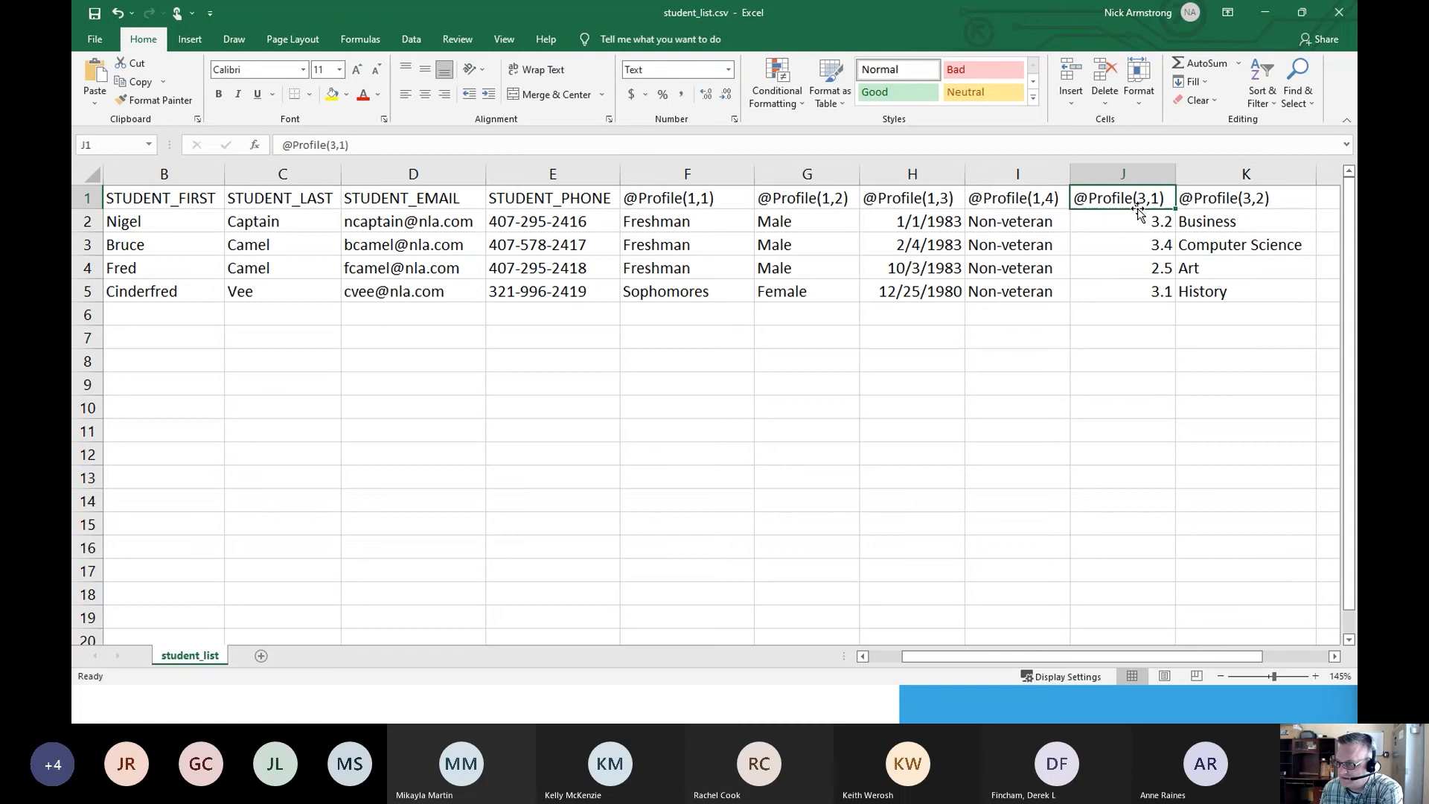
pyautogui.click(1224, 202)
pyautogui.click(1111, 220)
pyautogui.click(826, 218)
pyautogui.click(608, 222)
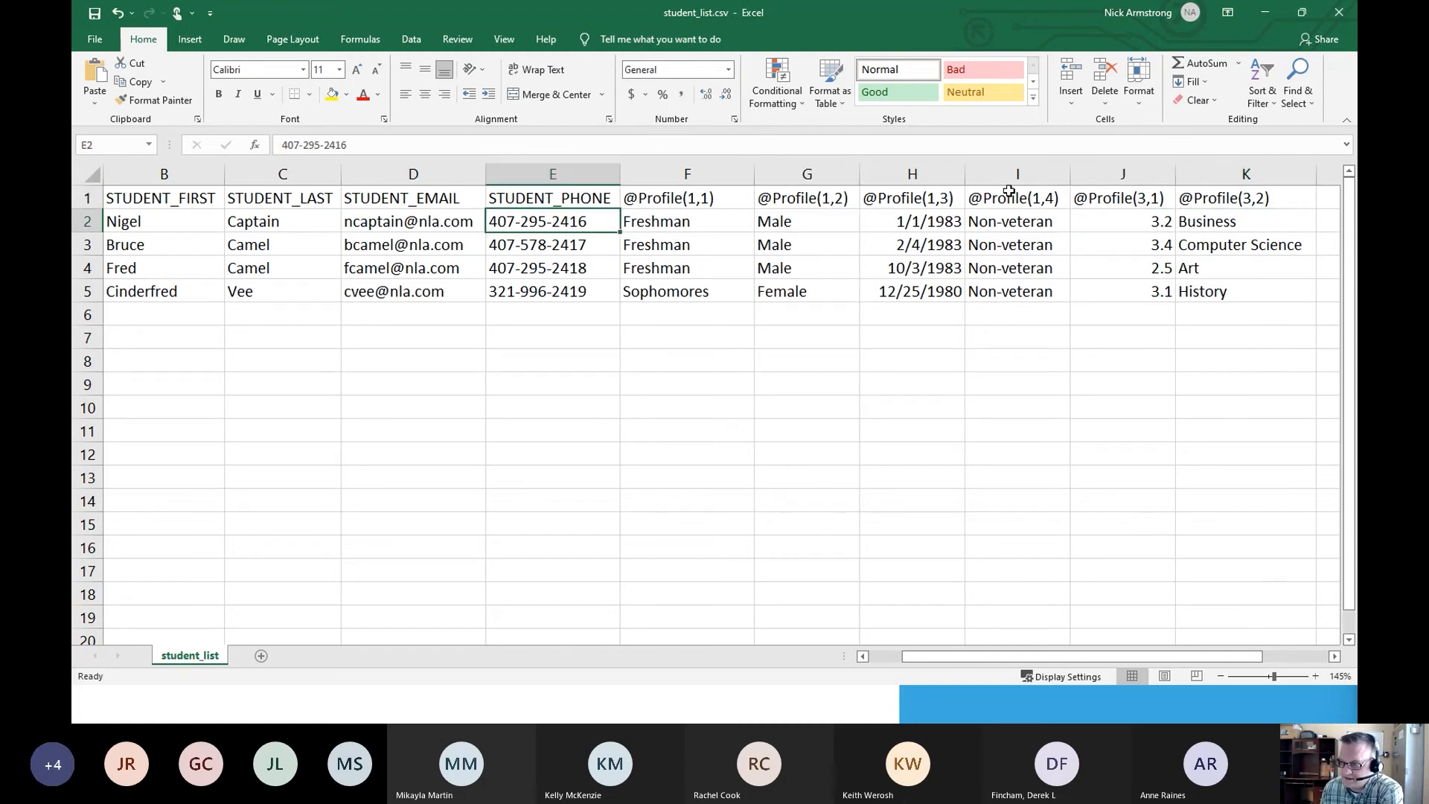
pyautogui.hscroll(-2, 922, 662)
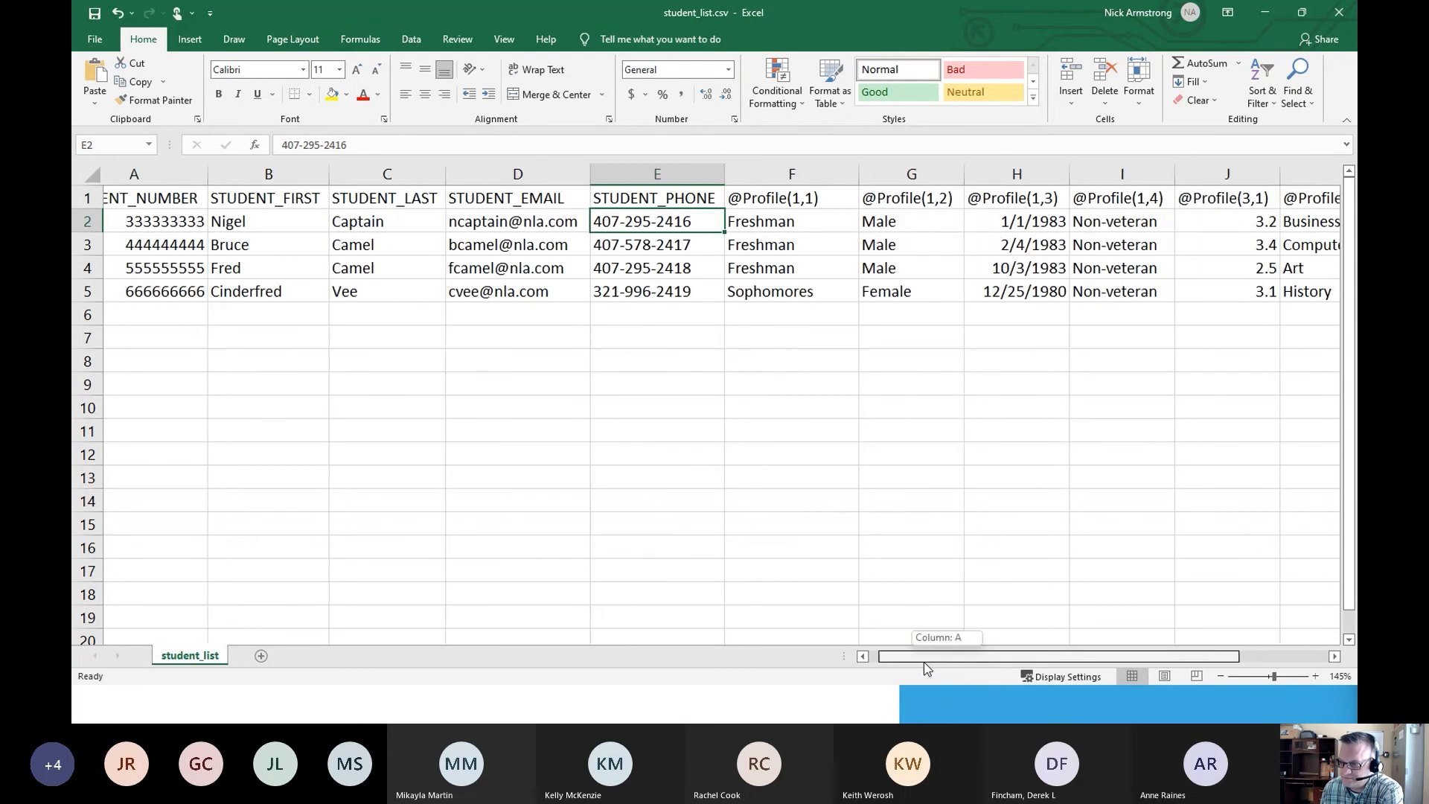
# Save the list as the comma-delimited file student_list.csv in the Accudemia My Old CSVs folder, replacing the existing file, and close the workbook.
pyautogui.click(97, 41)
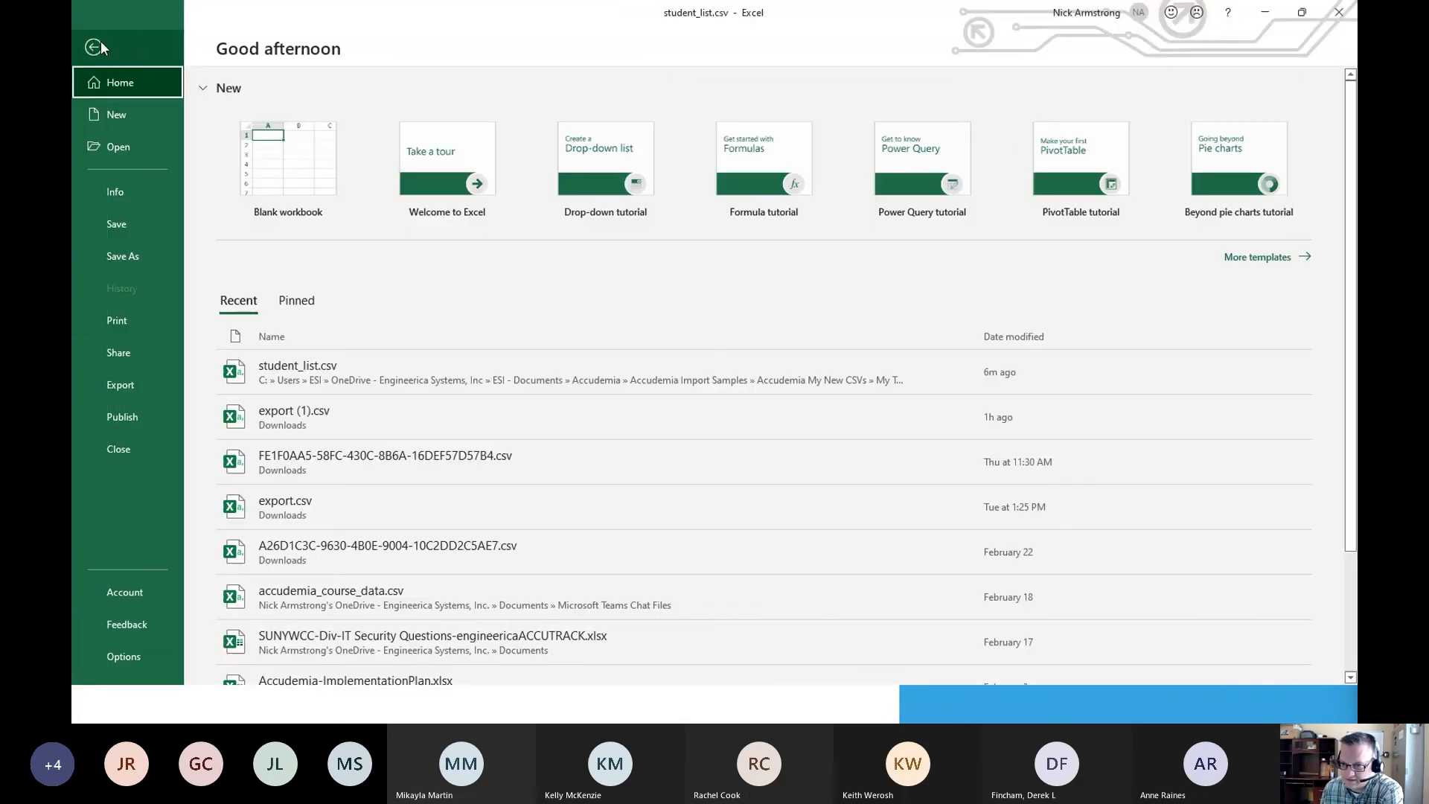
pyautogui.click(126, 253)
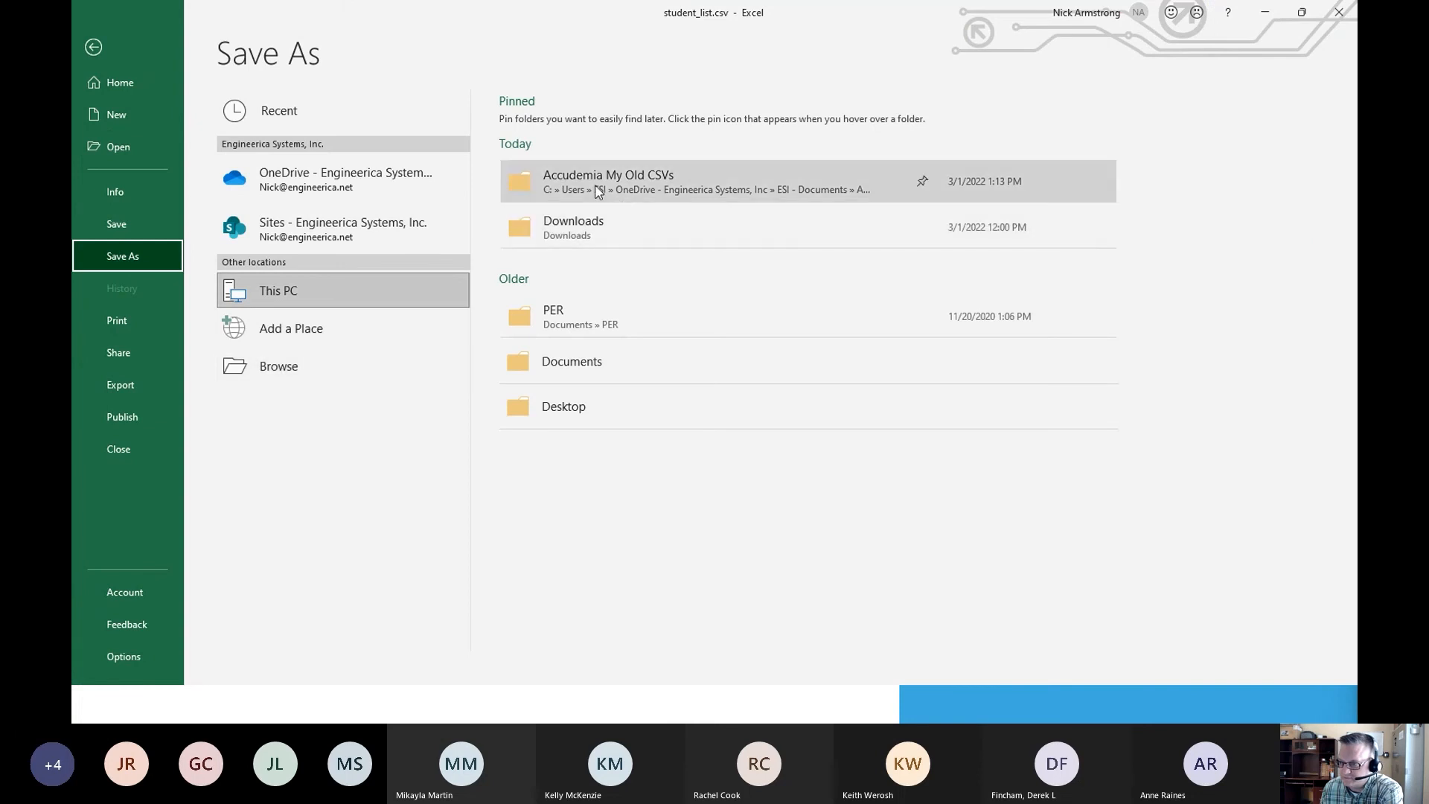
pyautogui.click(306, 381)
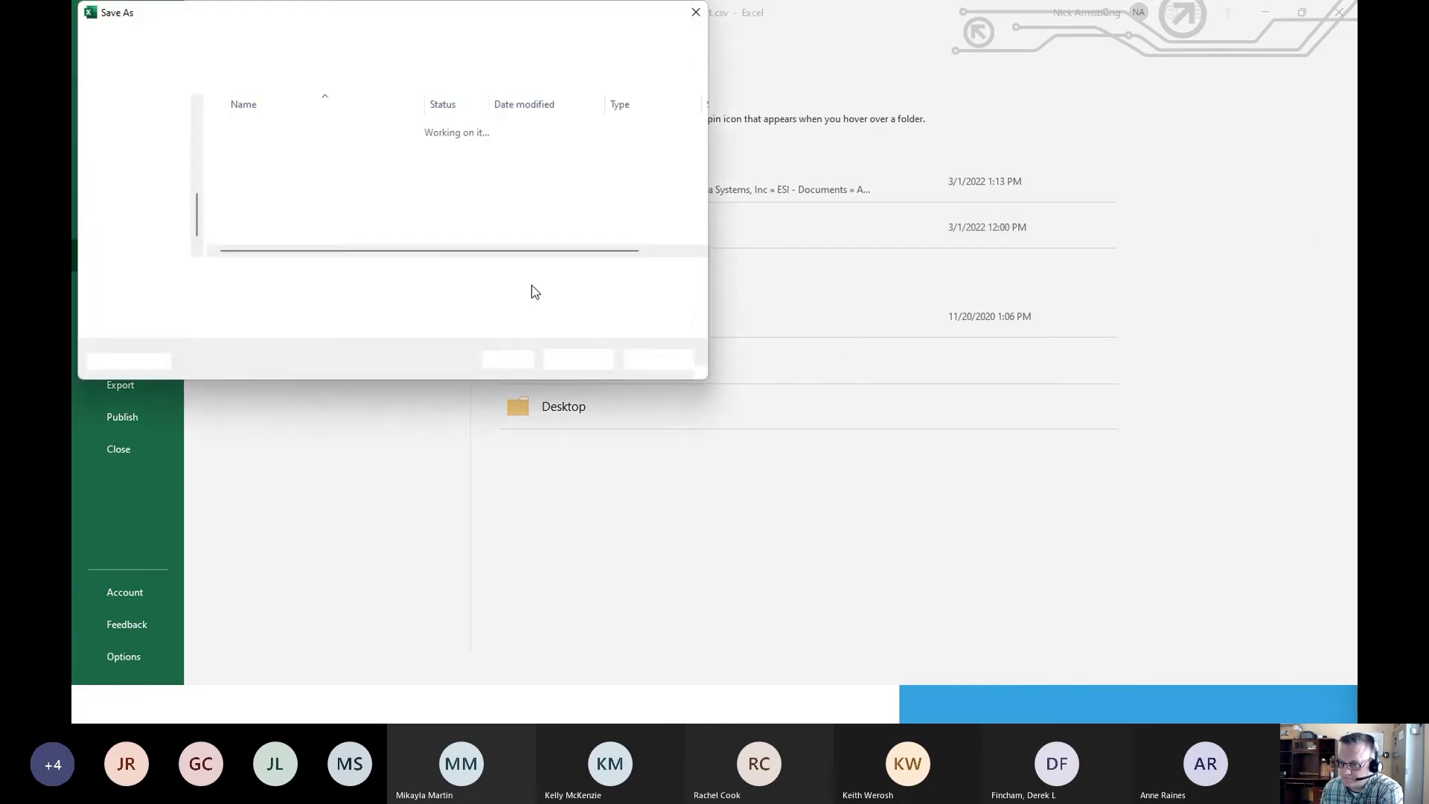
pyautogui.click(246, 296)
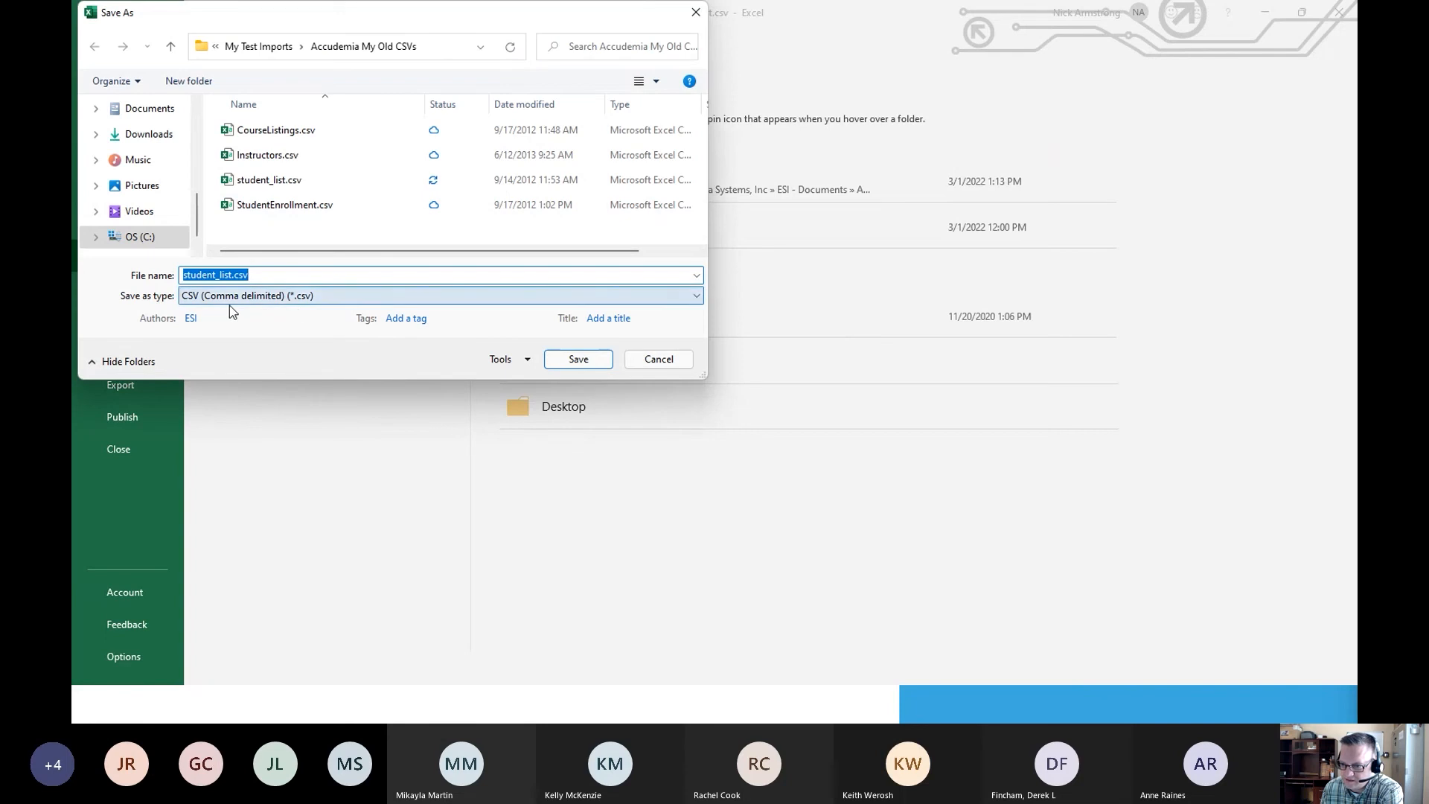
pyautogui.click(113, 305)
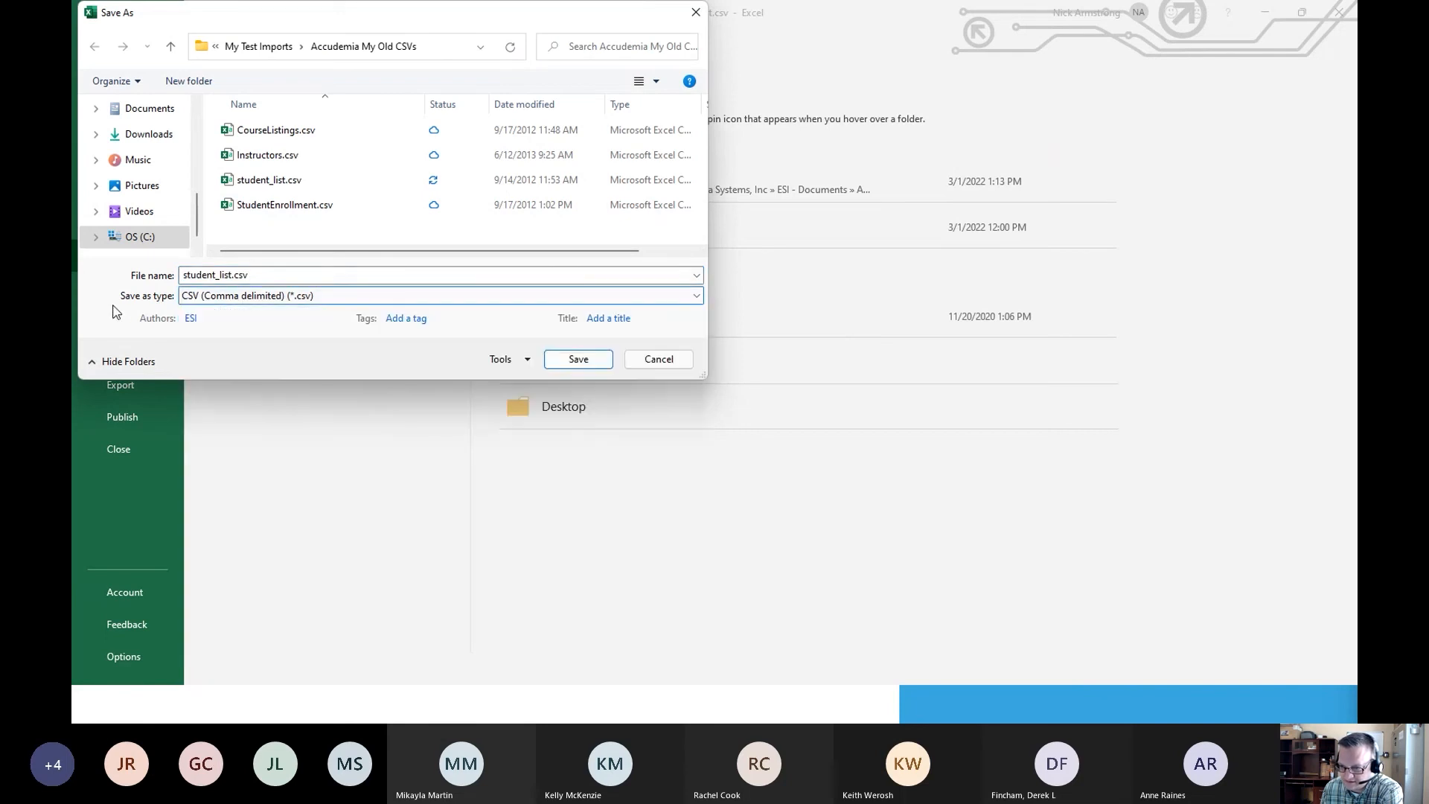
pyautogui.click(263, 277)
pyautogui.doubleClick(235, 277)
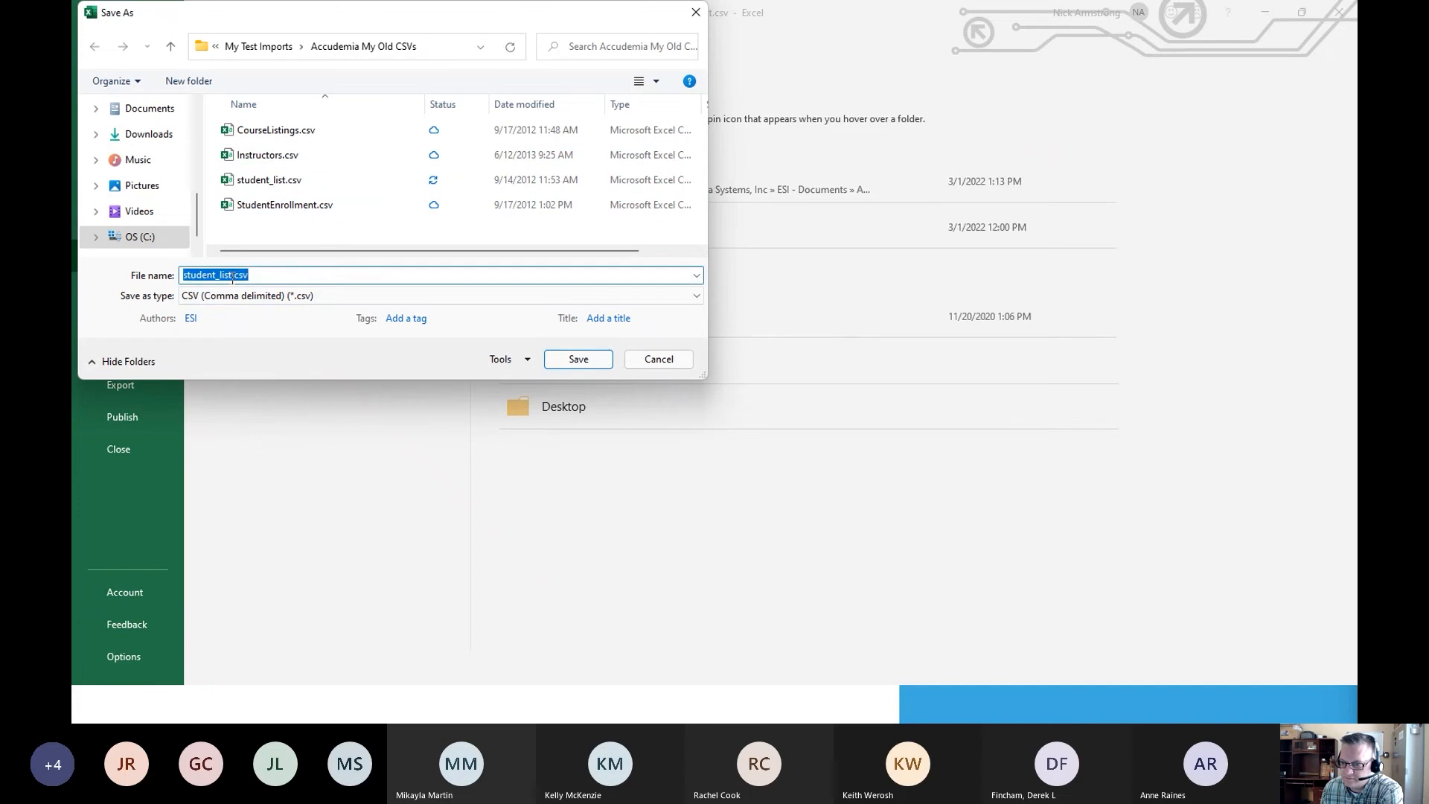
pyautogui.click(578, 360)
pyautogui.click(738, 352)
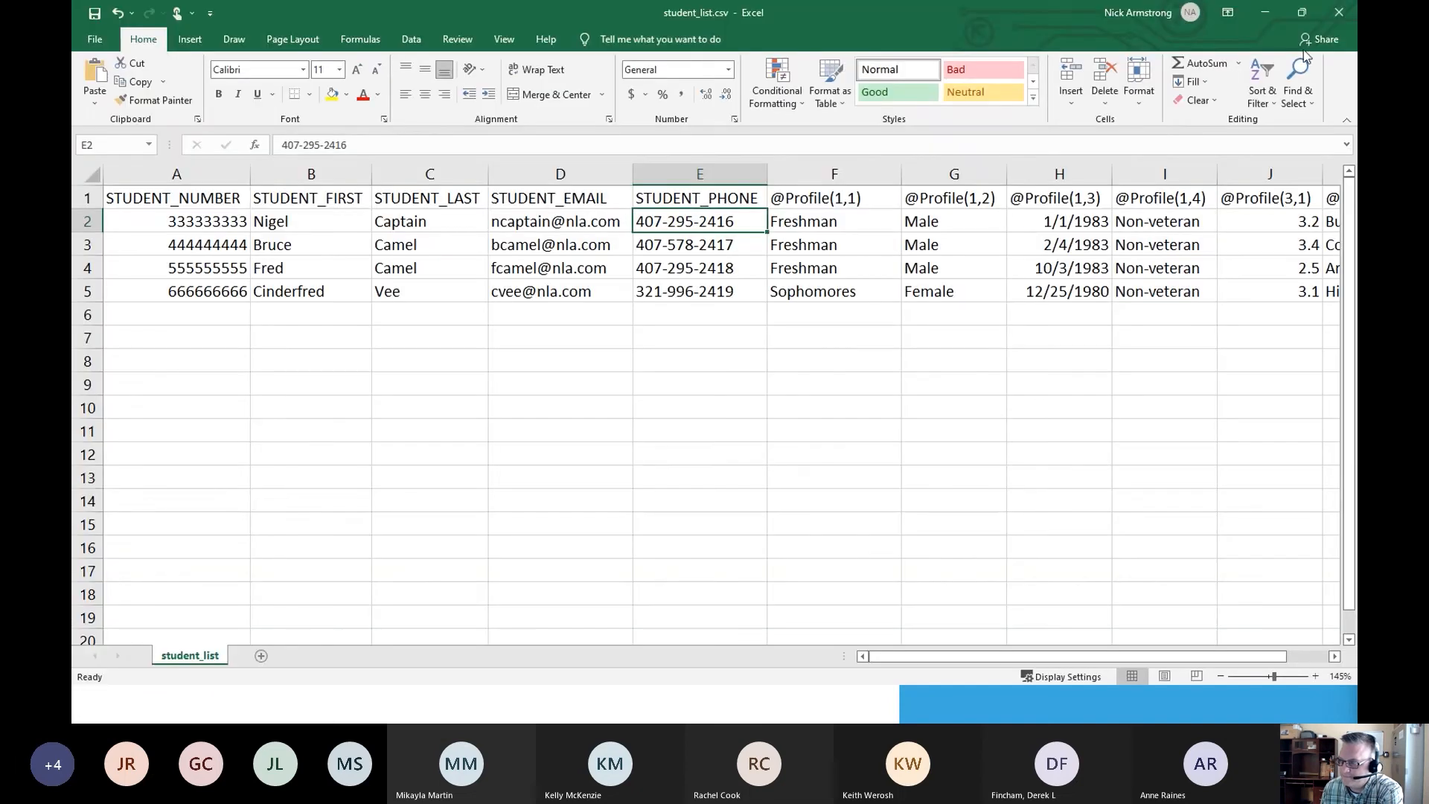
pyautogui.click(1338, 12)
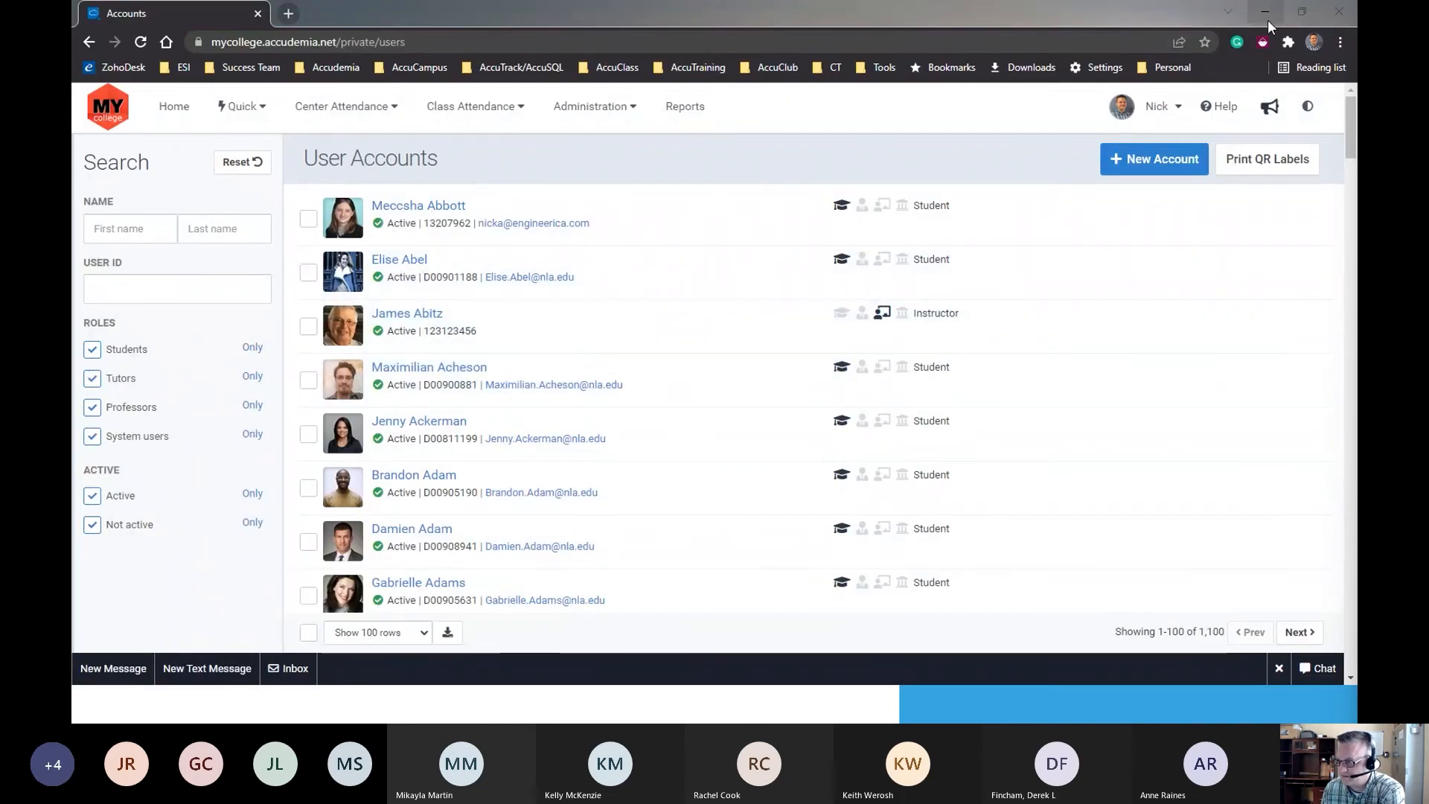
# Search Accudemia's user accounts by partial user ID for three of the student numbers in the list, and clear the search.
pyautogui.click(590, 108)
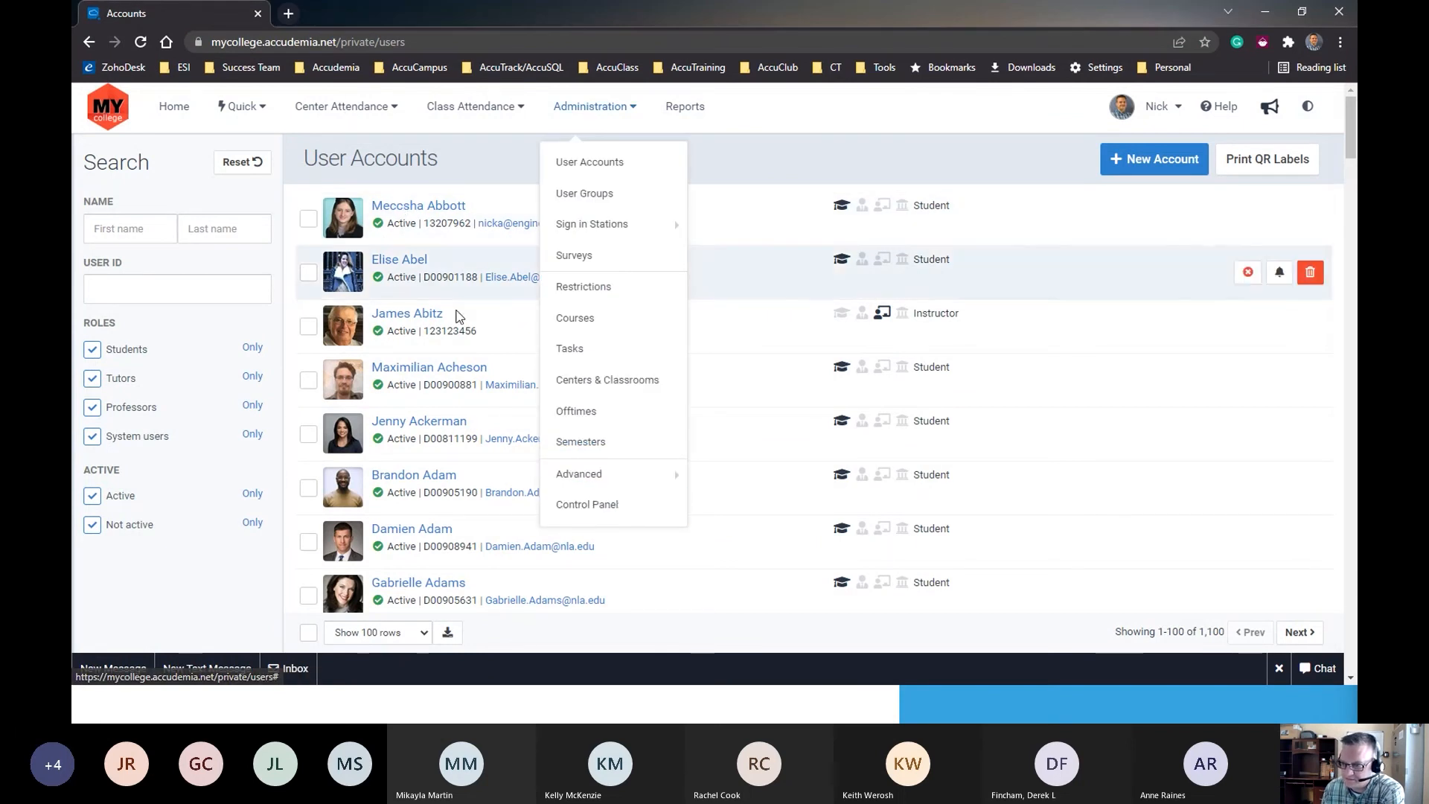
pyautogui.click(160, 236)
pyautogui.click(149, 281)
pyautogui.write('3')
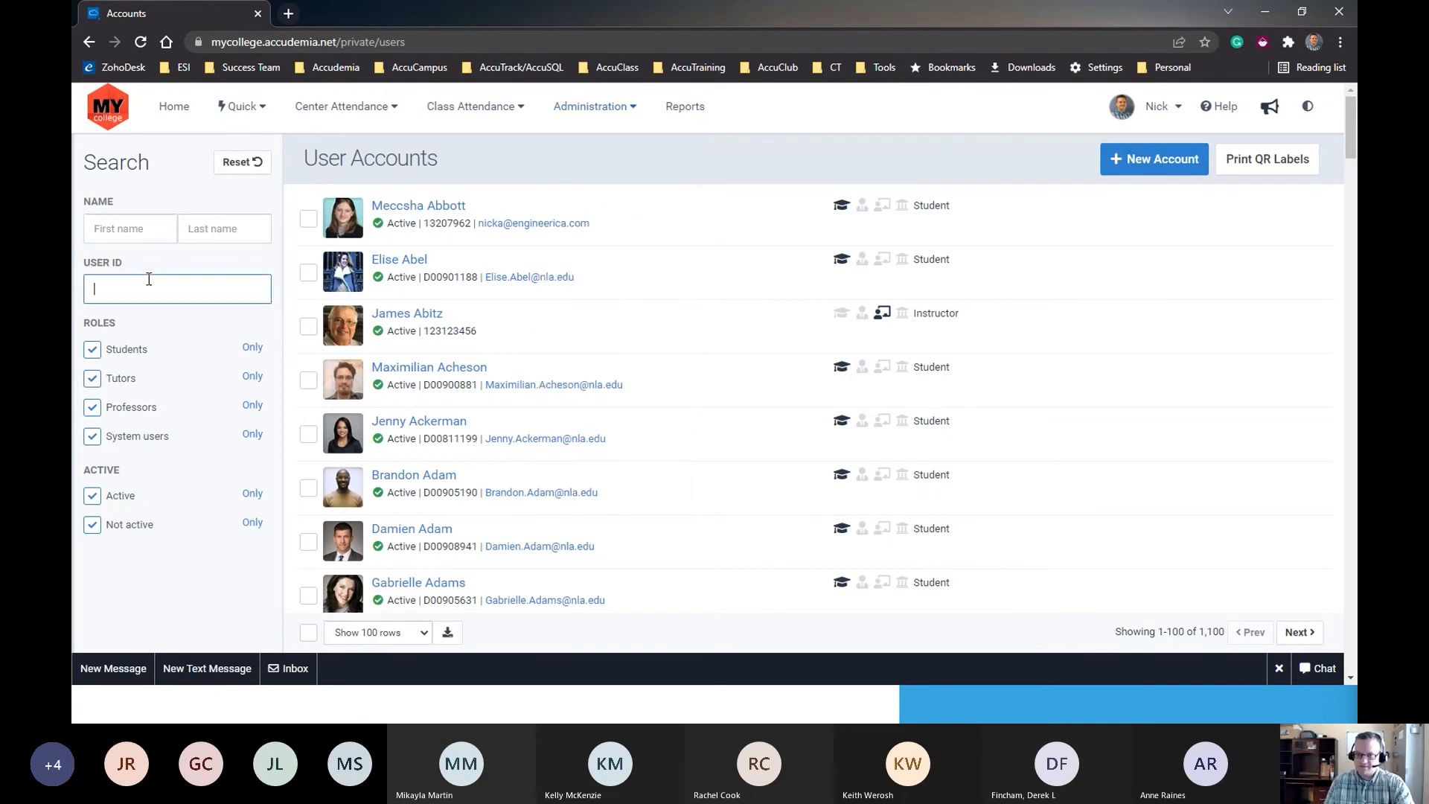
pyautogui.write('3333')
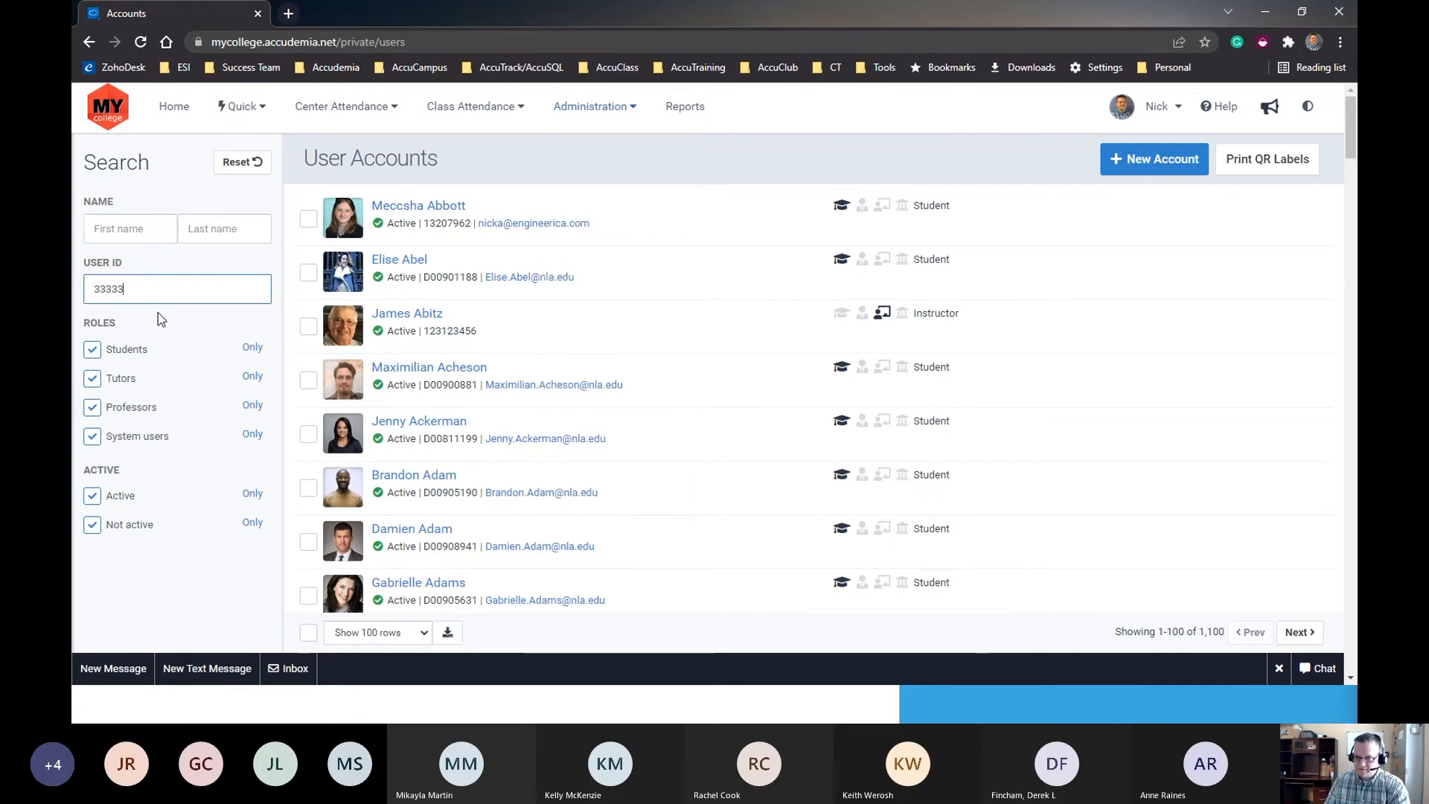
pyautogui.doubleClick(140, 288)
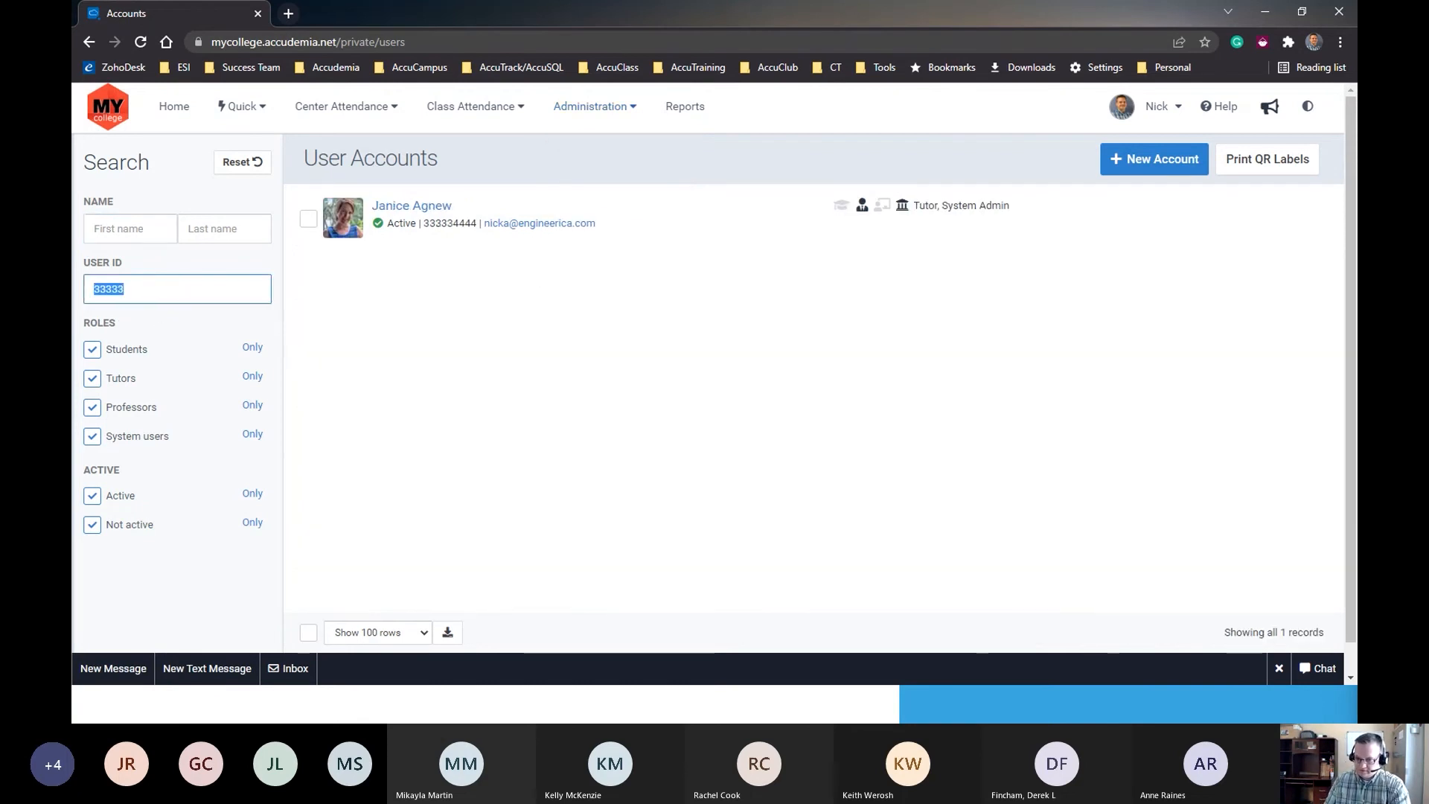
pyautogui.write('4444')
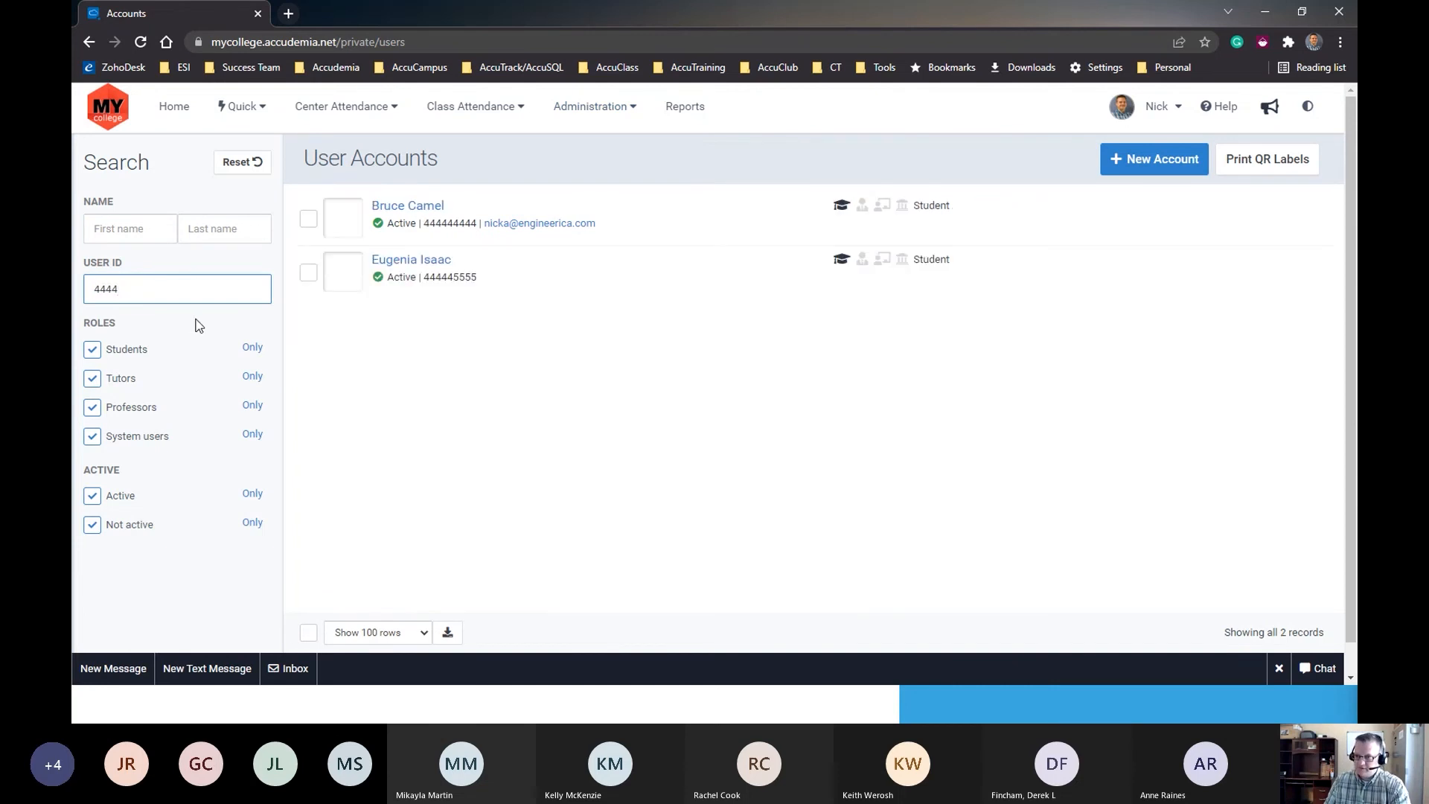
pyautogui.doubleClick(136, 286)
pyautogui.write('5555')
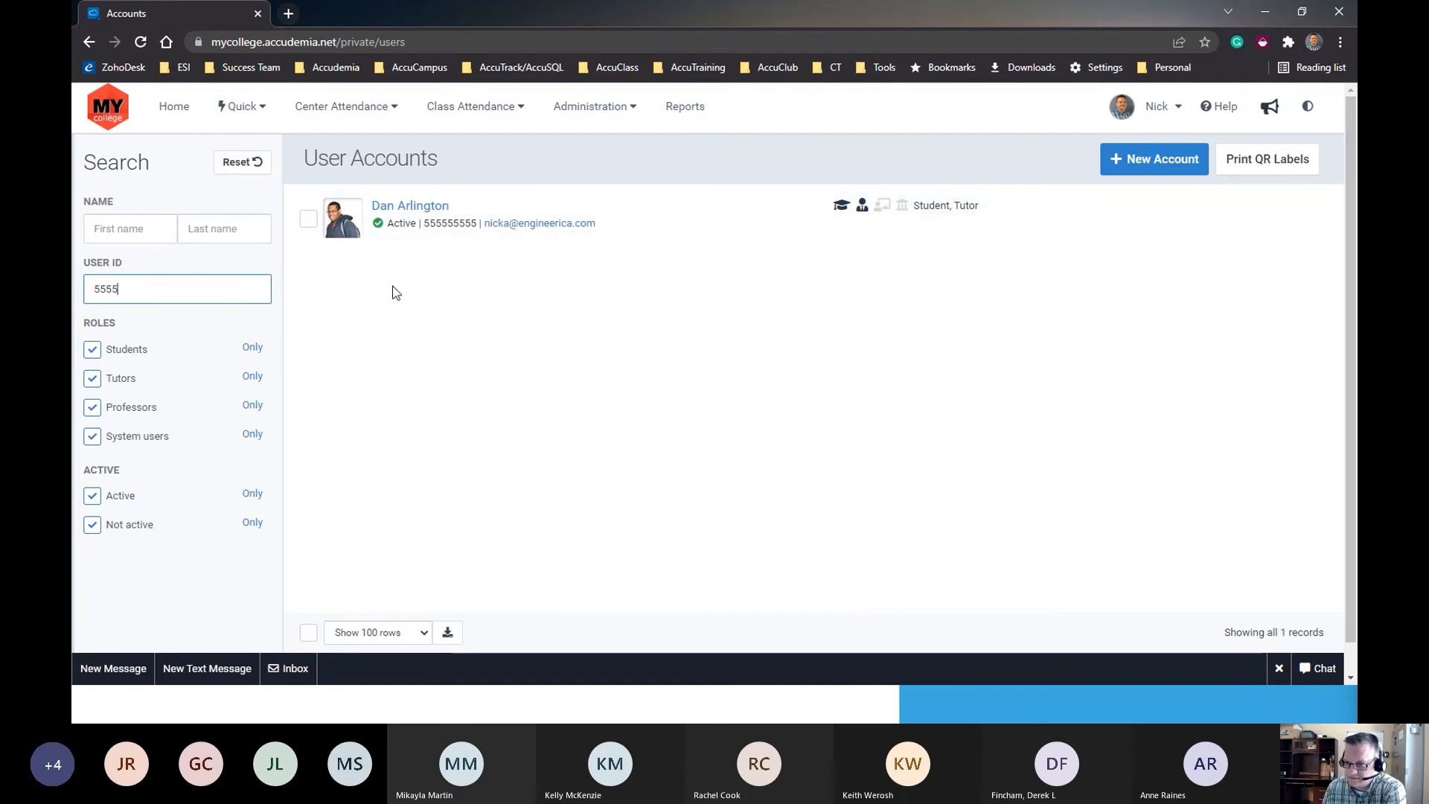
pyautogui.doubleClick(124, 292)
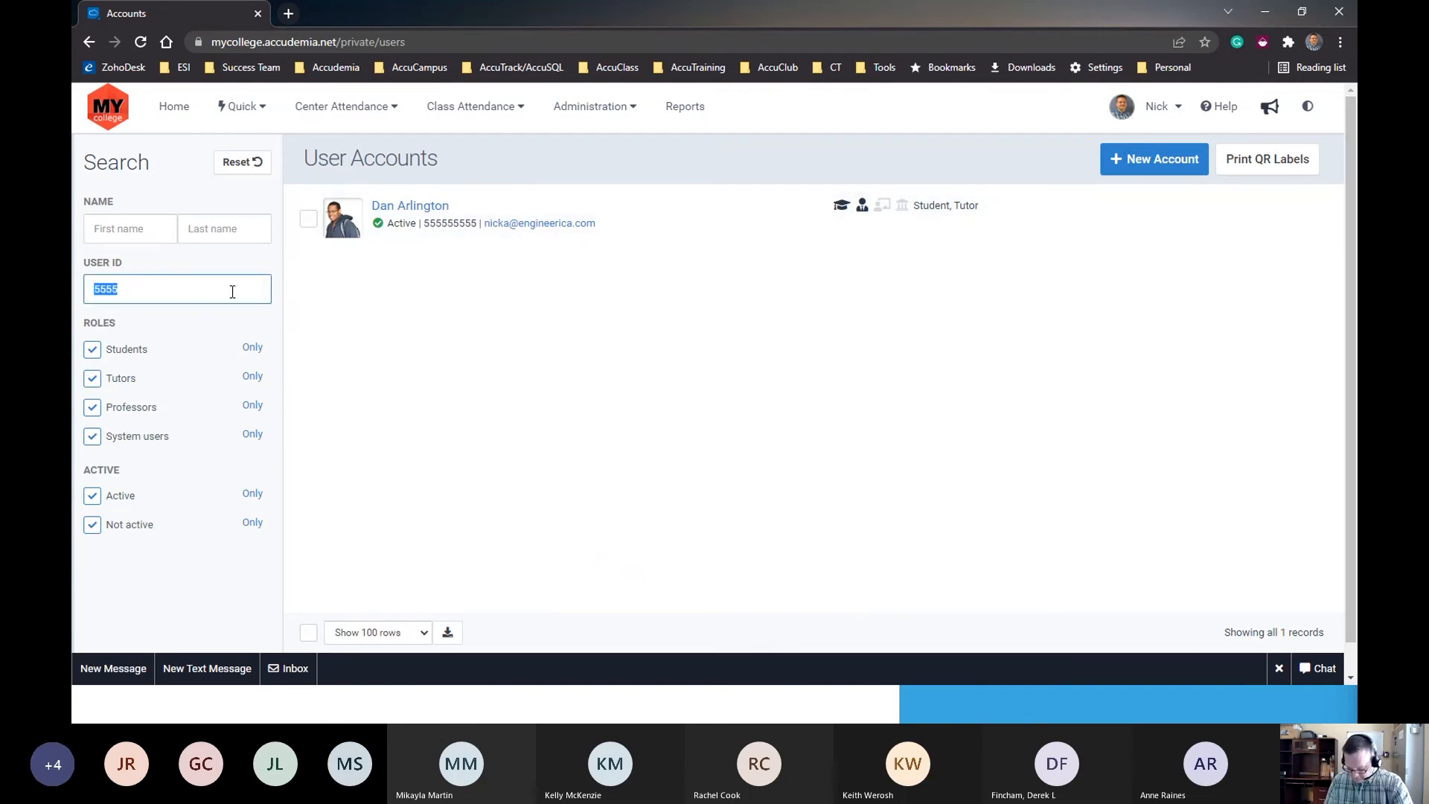
pyautogui.press('BackSpace')
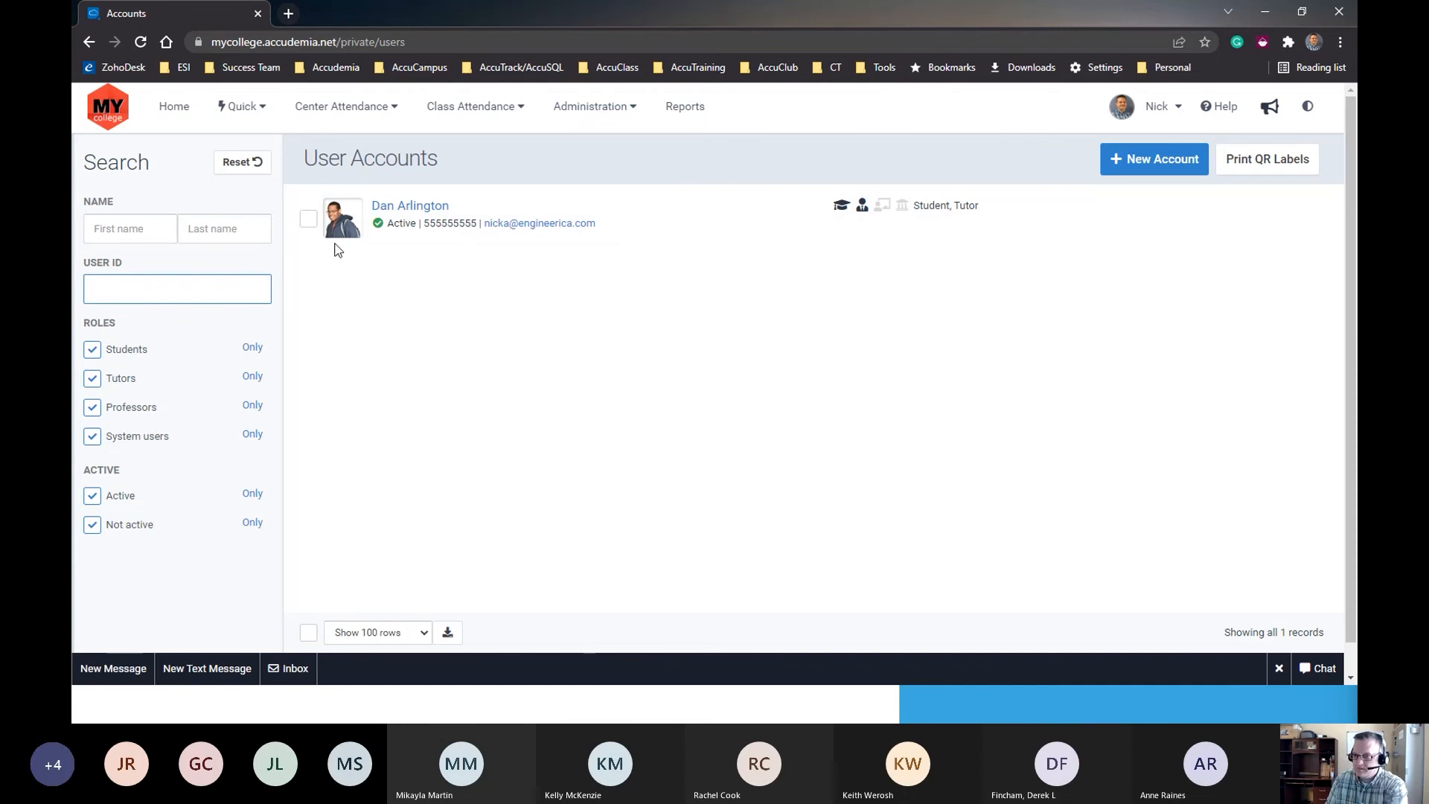
# Download the ADX import utility from Accudemia's Import page and run the downloaded setup file.
pyautogui.click(616, 112)
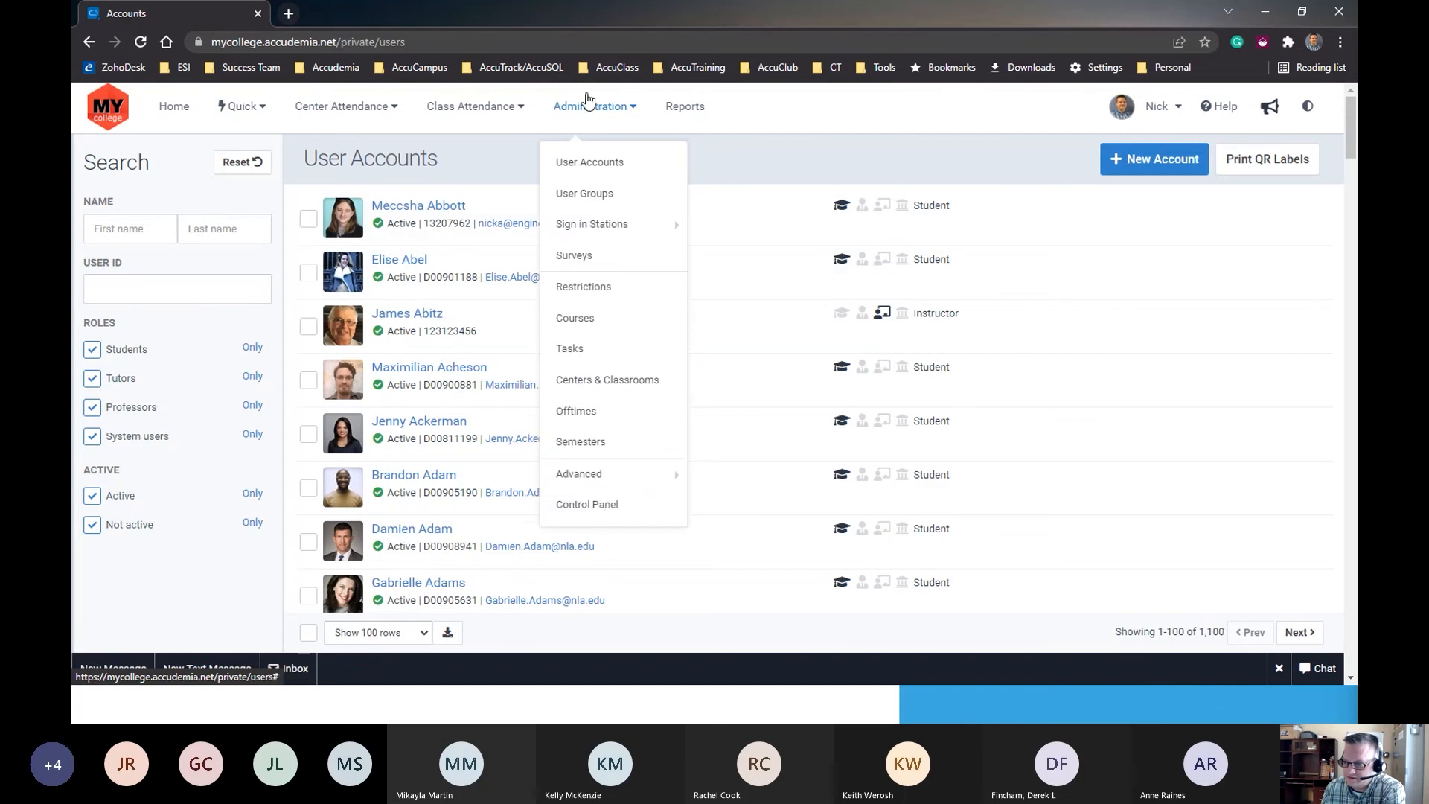
pyautogui.click(596, 482)
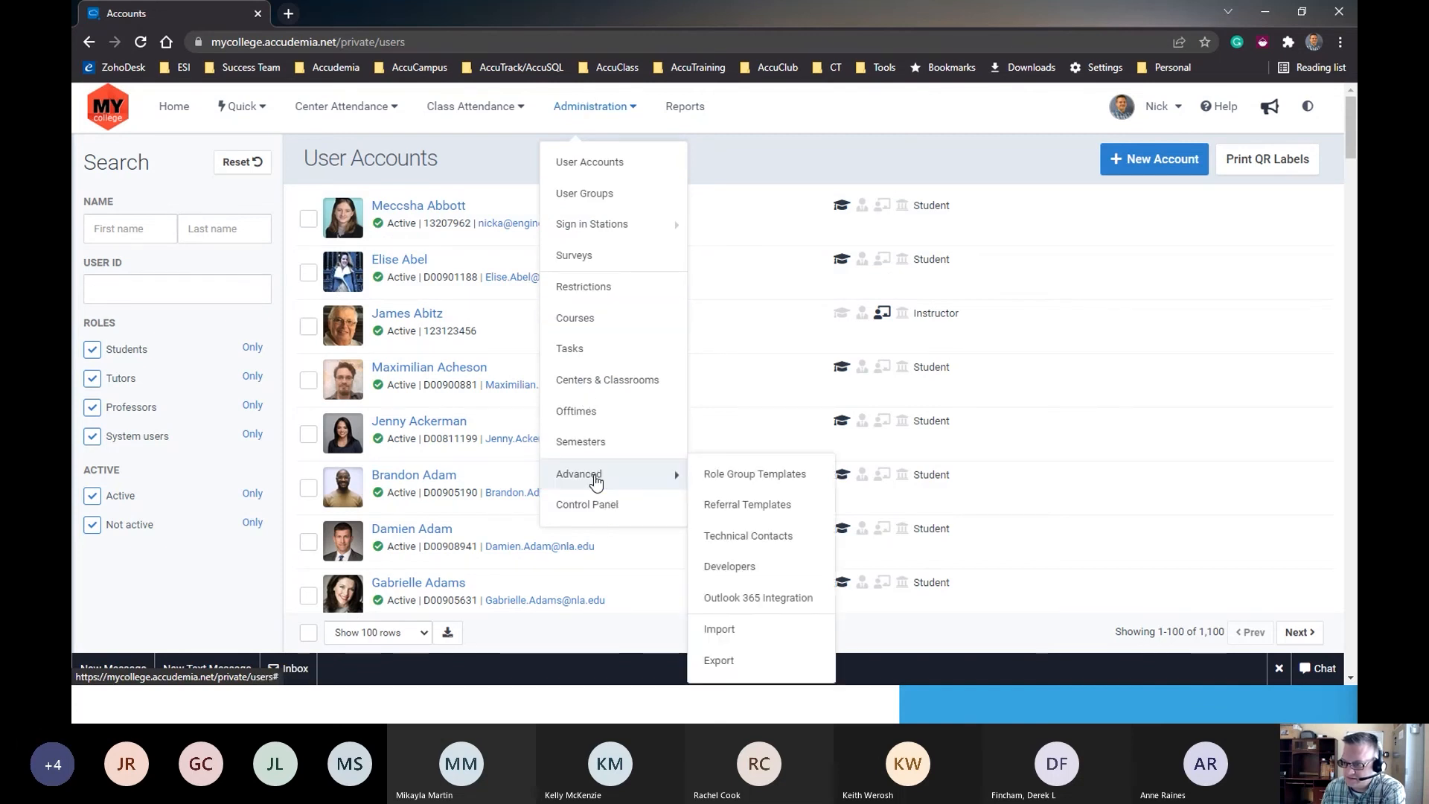
pyautogui.click(736, 631)
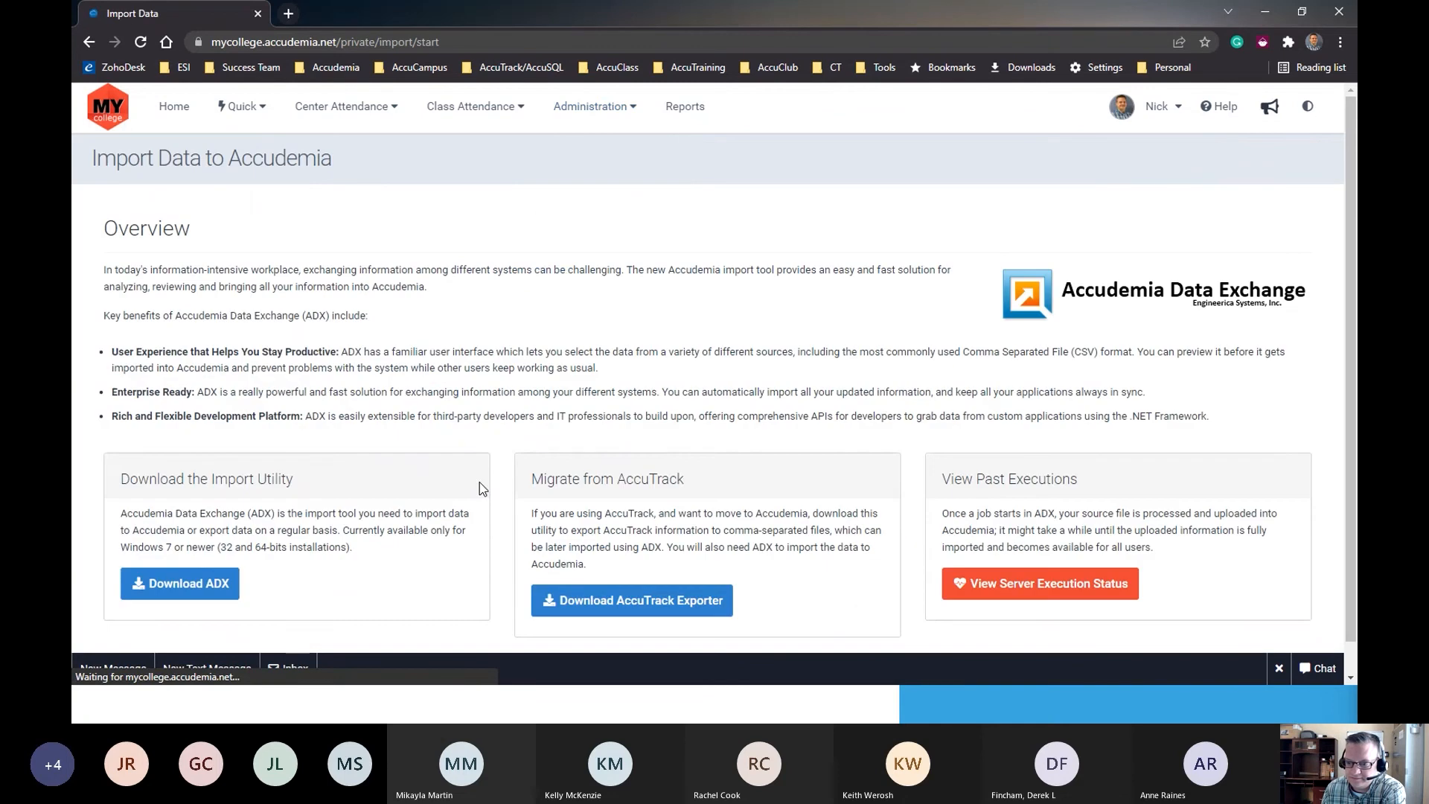
pyautogui.scroll(-1, 335, 521)
pyautogui.click(186, 583)
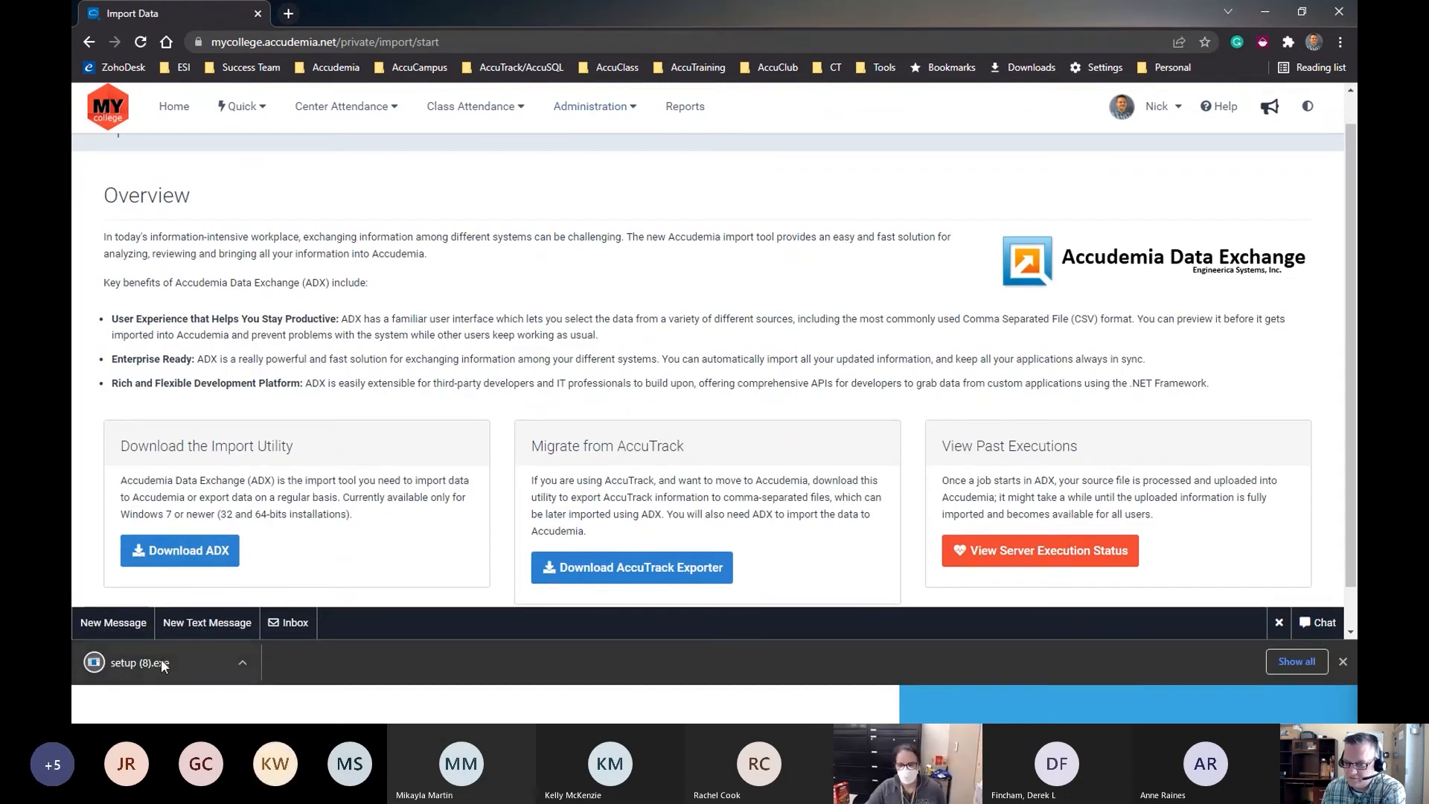
pyautogui.click(150, 663)
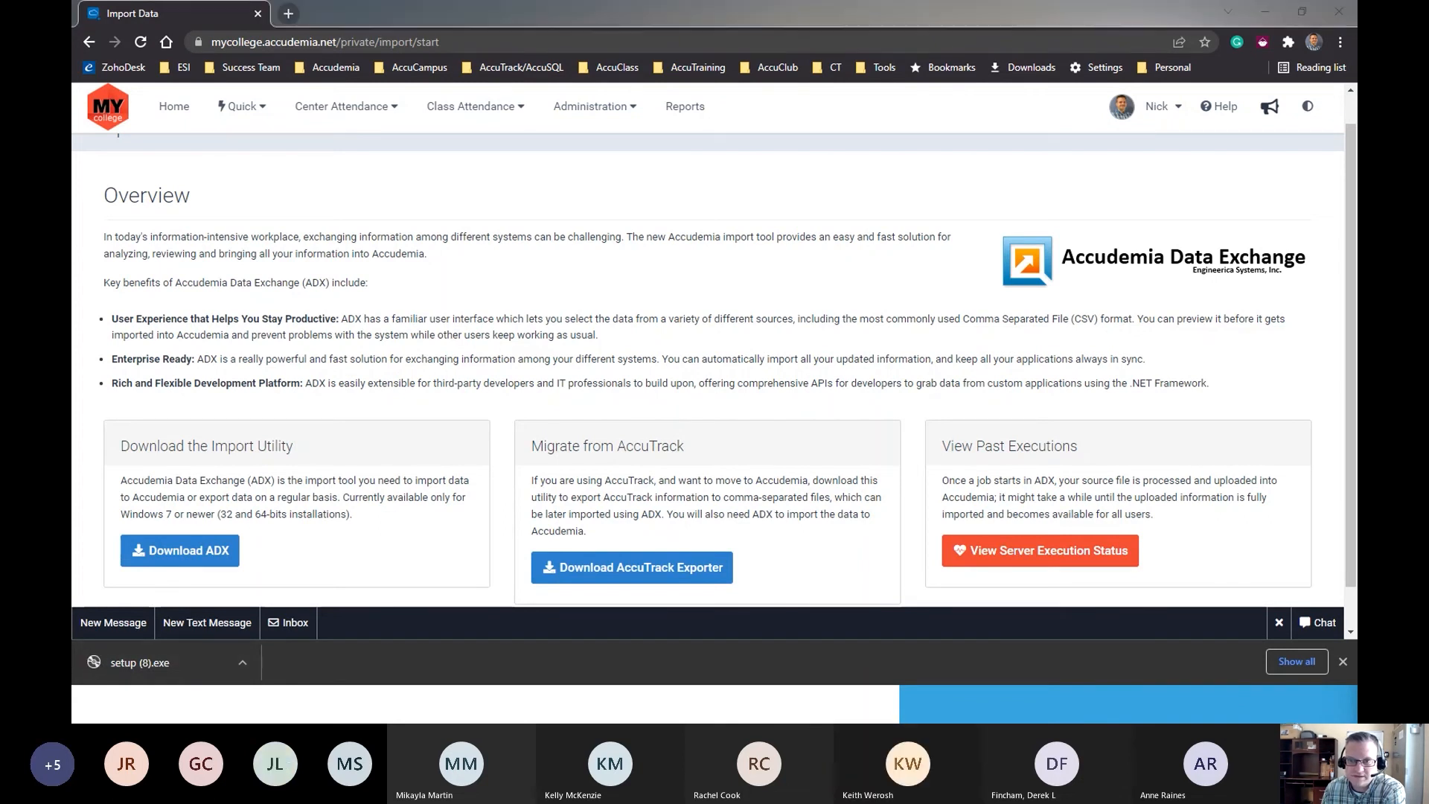
# Sign in to Accudemia Data Exchange for the mycollege domain with the account password and maximize its main window.
pyautogui.click(1264, 11)
pyautogui.moveTo(587, 239); pyautogui.dragTo(631, 275)
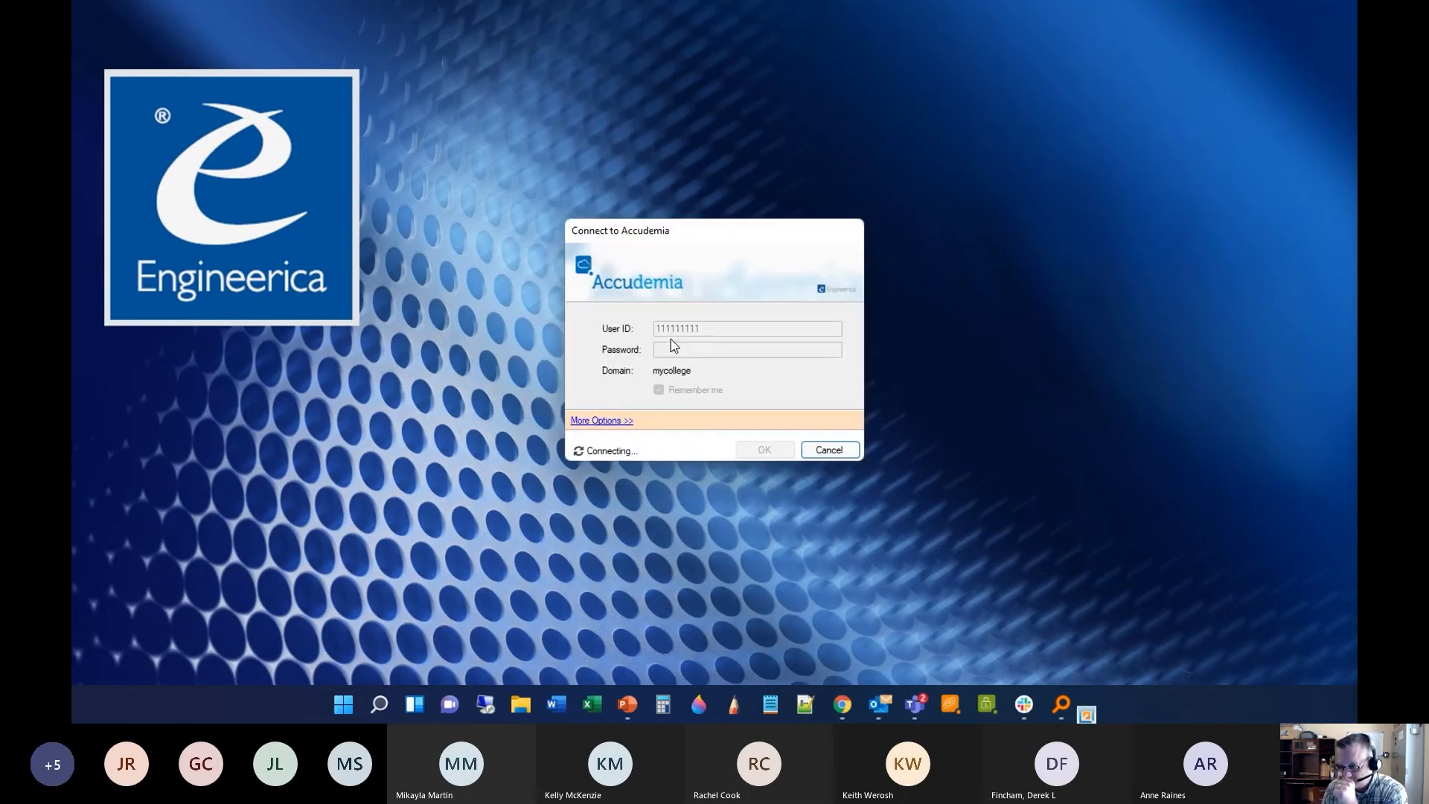
pyautogui.click(800, 408)
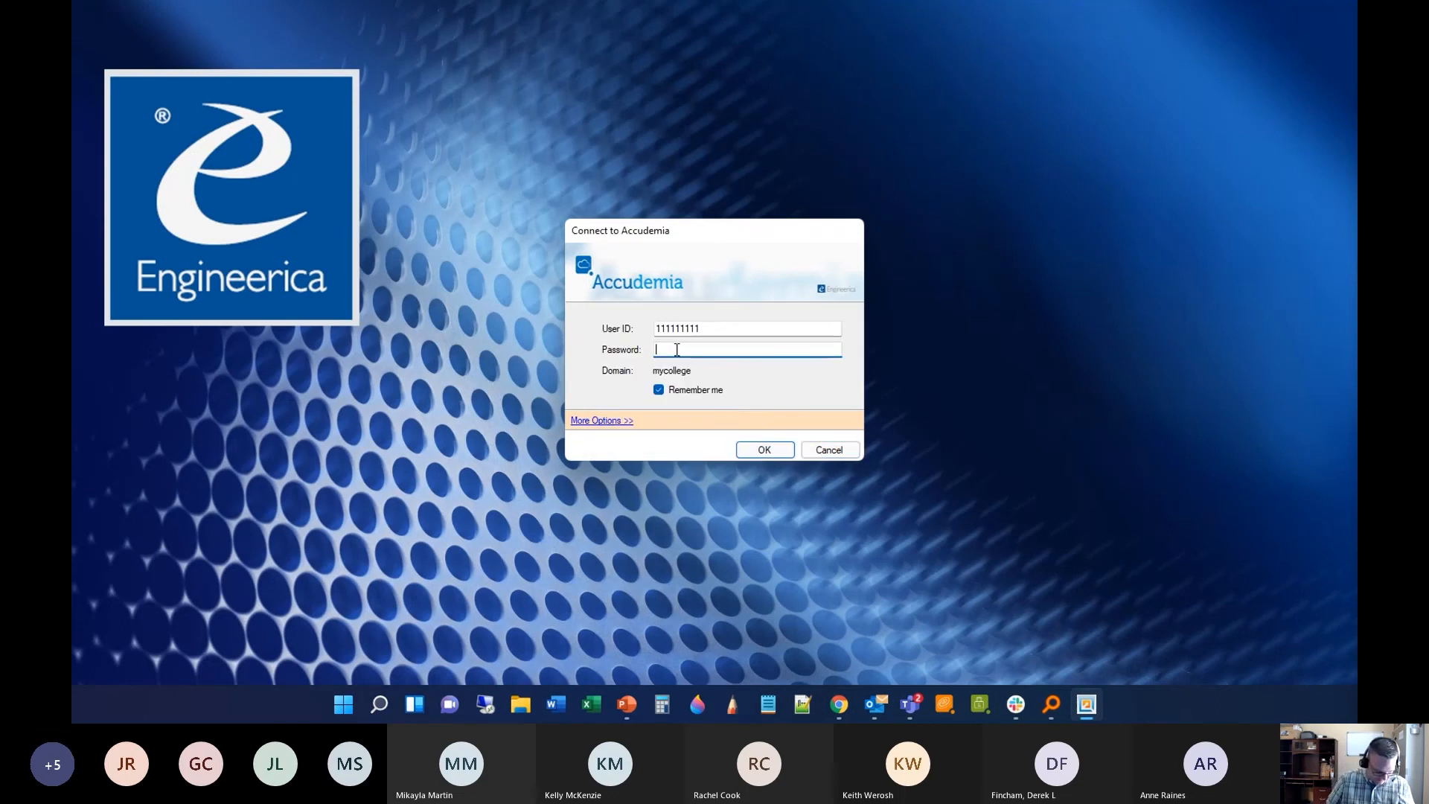
pyautogui.write('••••')
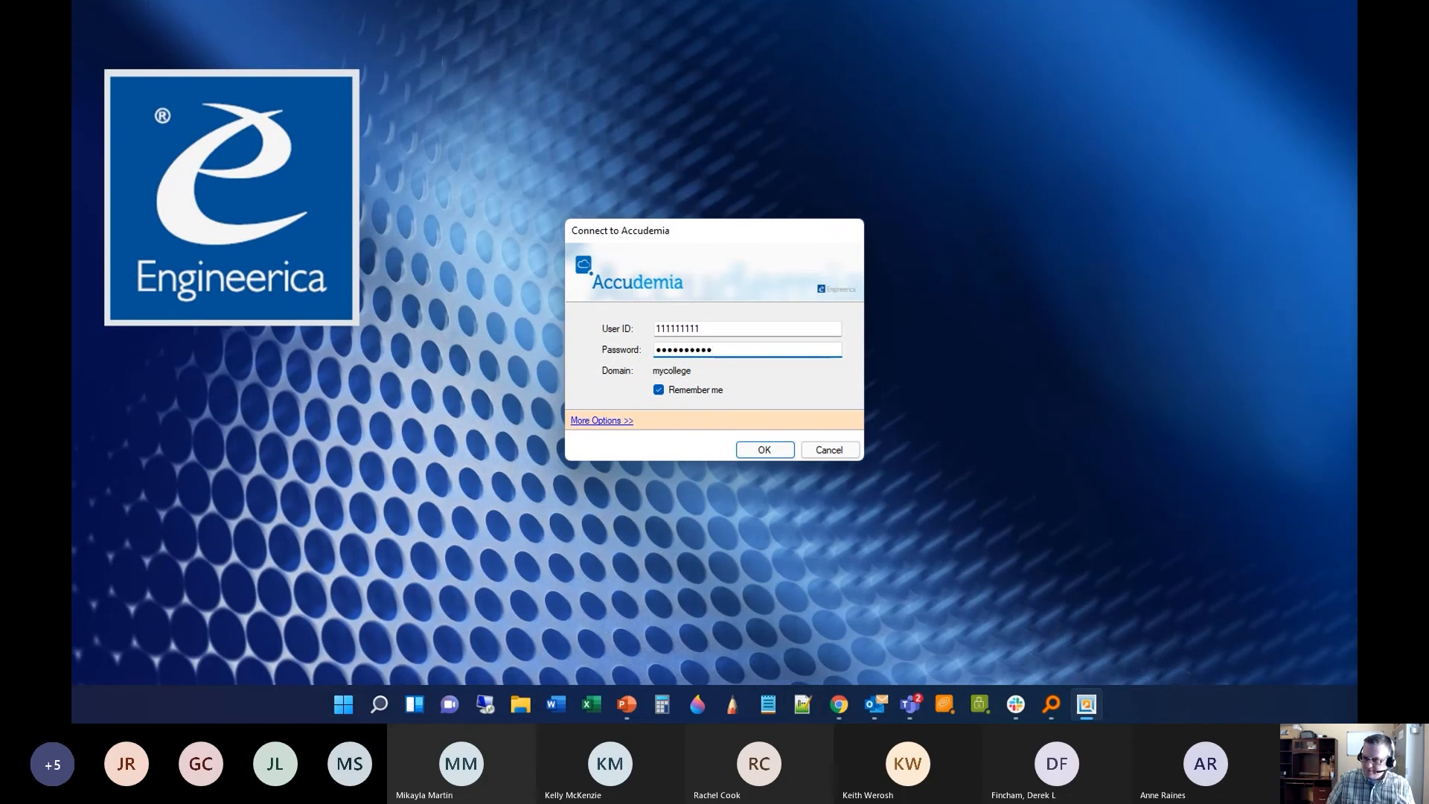
pyautogui.press('Return')
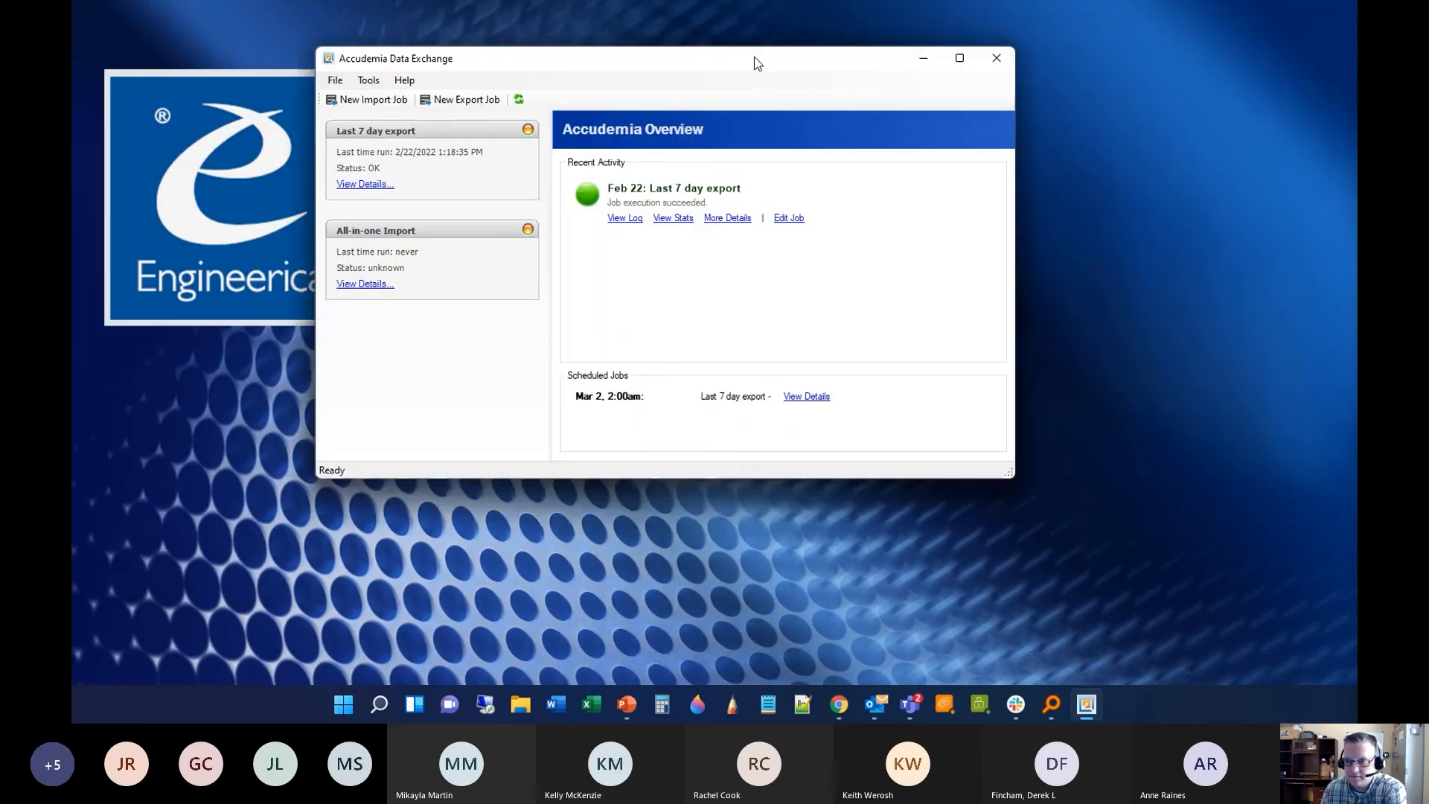
pyautogui.doubleClick(755, 60)
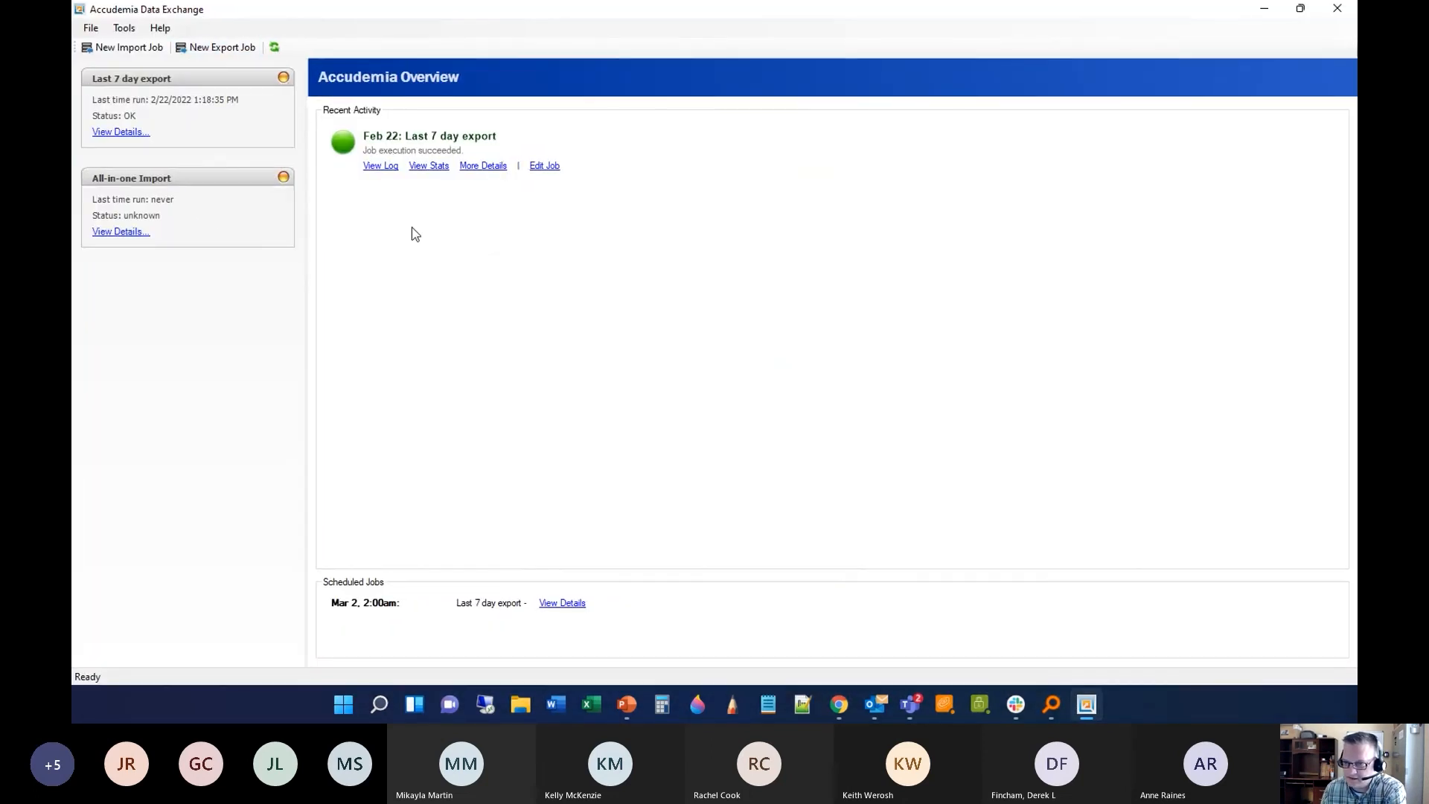
# Start a new import job that uses the comma-separated file student_list.csv from the Accudemia My Old CSVs folder as its data source.
pyautogui.click(123, 46)
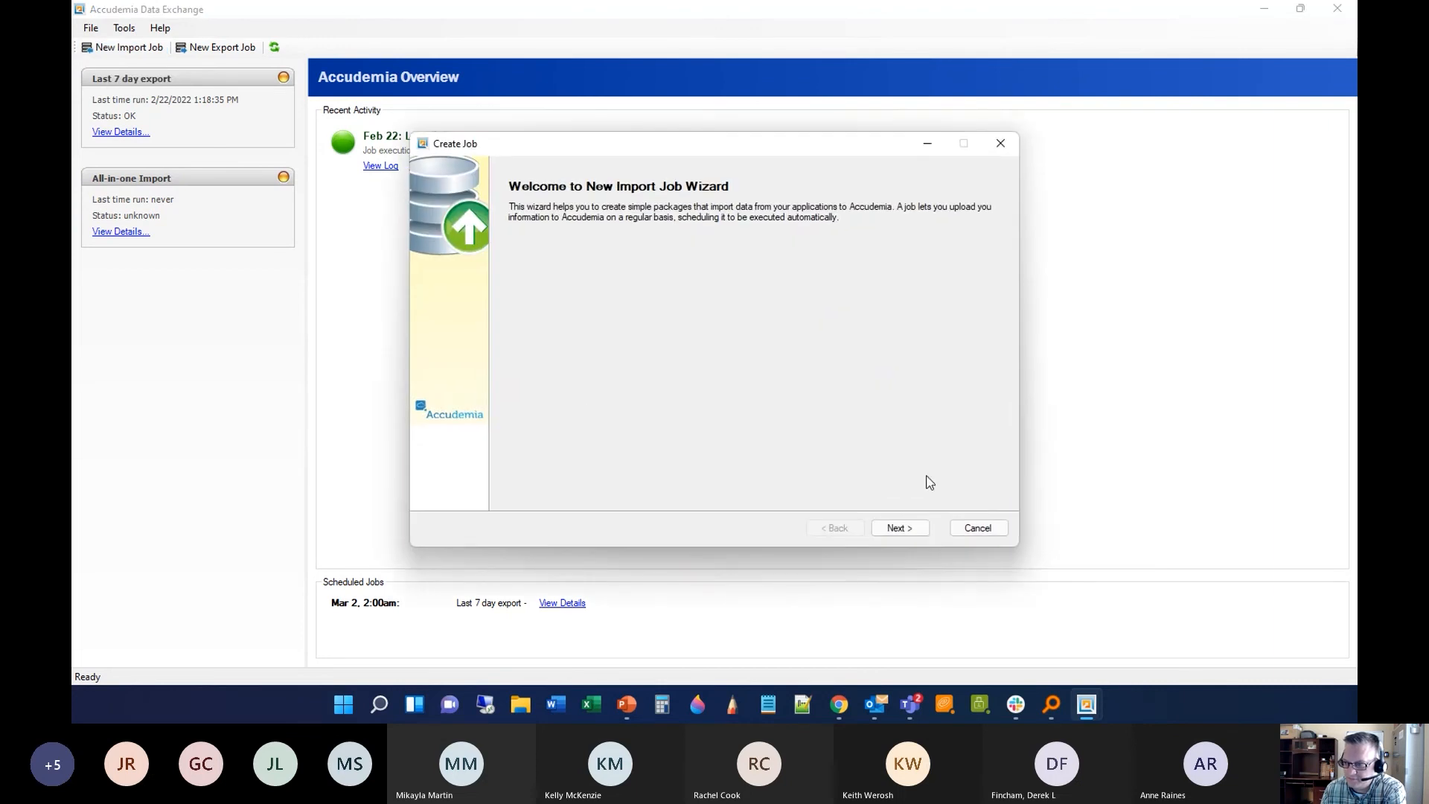
pyautogui.click(914, 528)
pyautogui.click(993, 262)
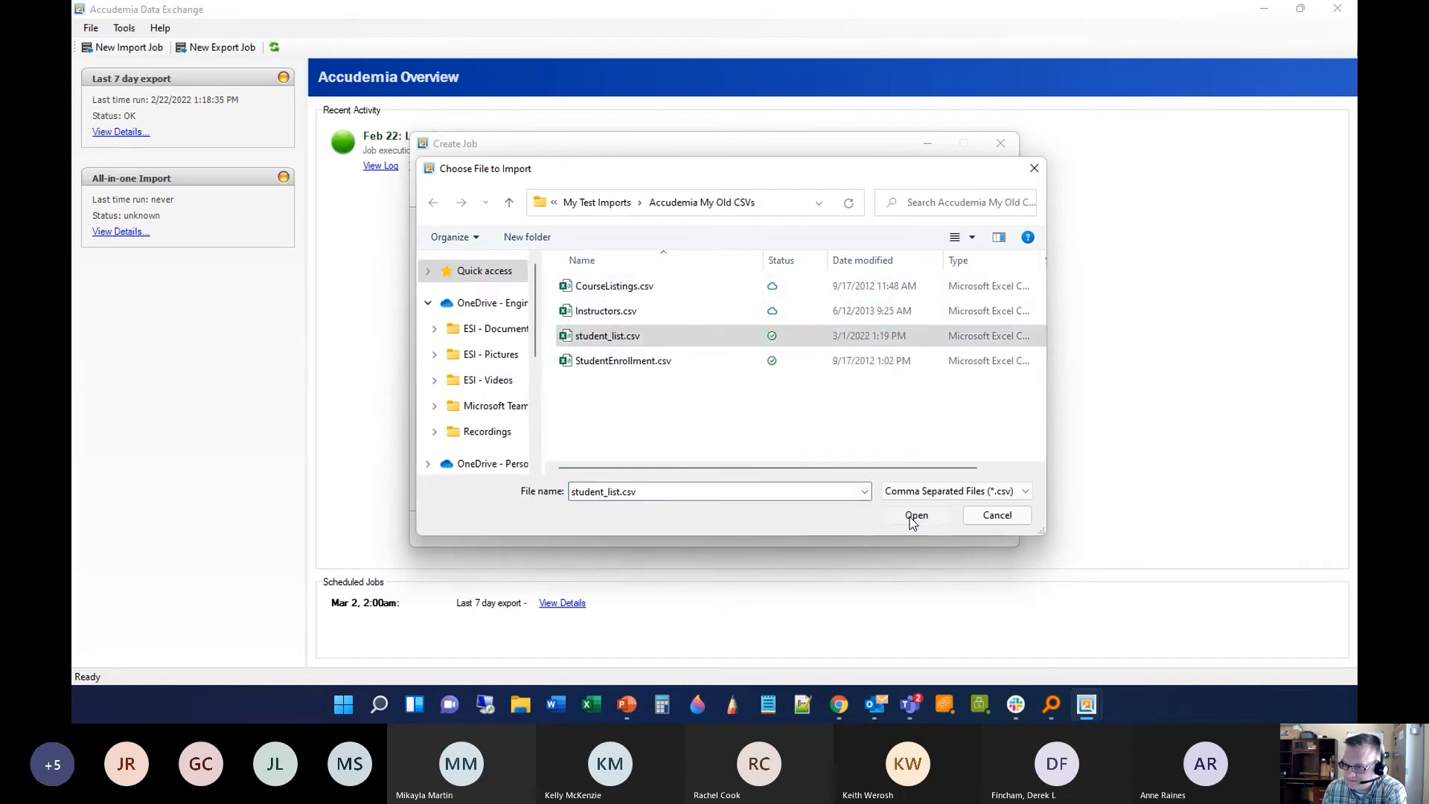
pyautogui.click(914, 515)
pyautogui.click(904, 530)
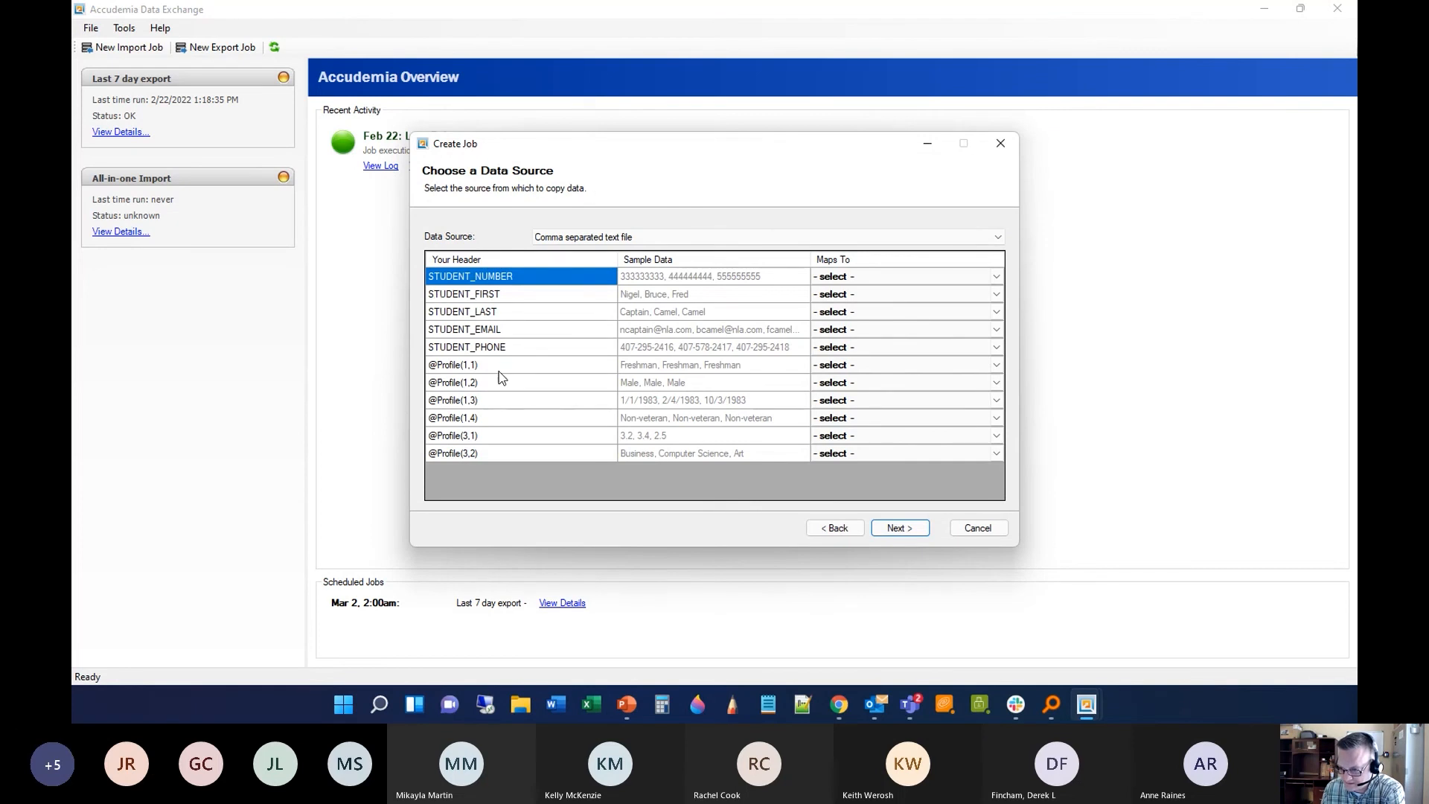
pyautogui.click(470, 366)
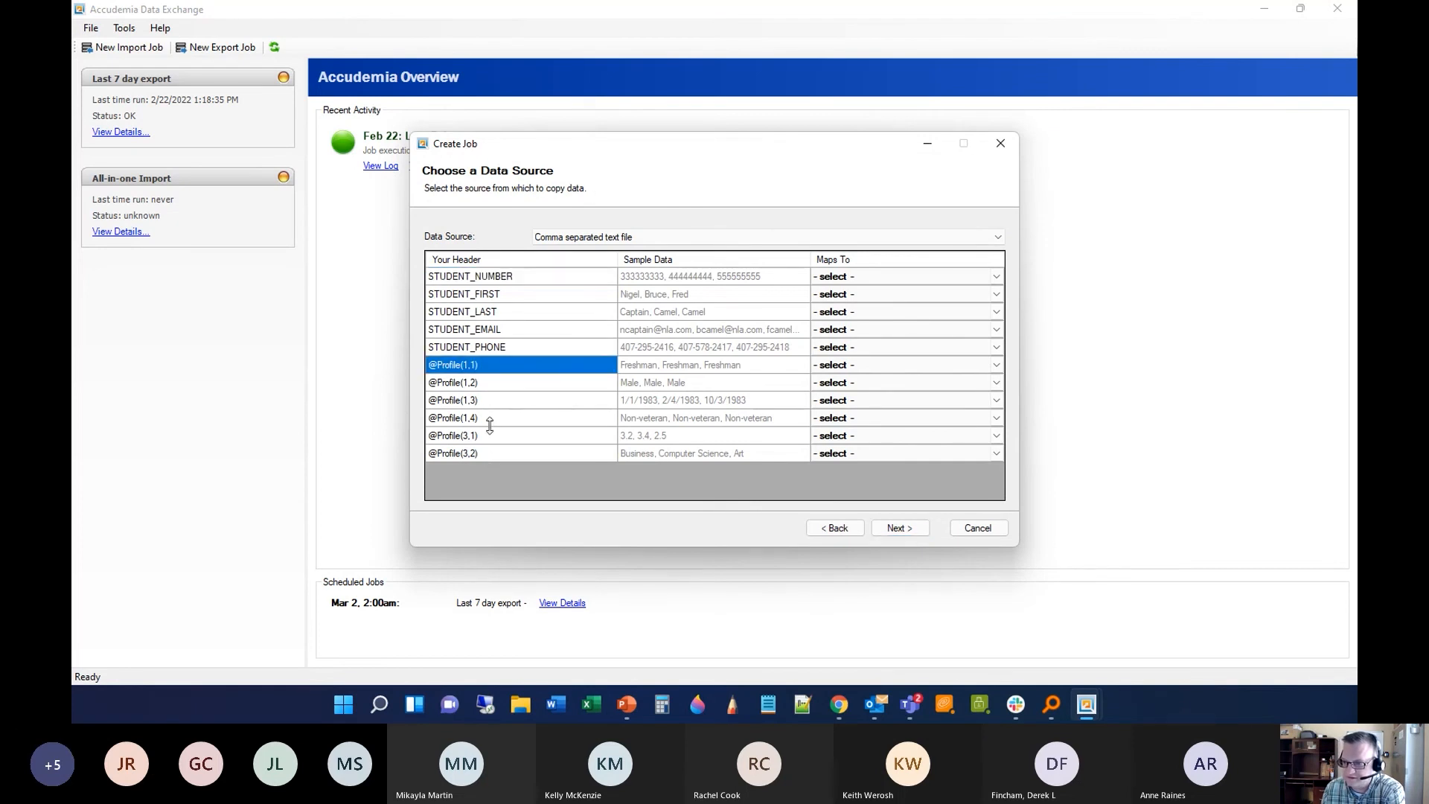
pyautogui.click(493, 384)
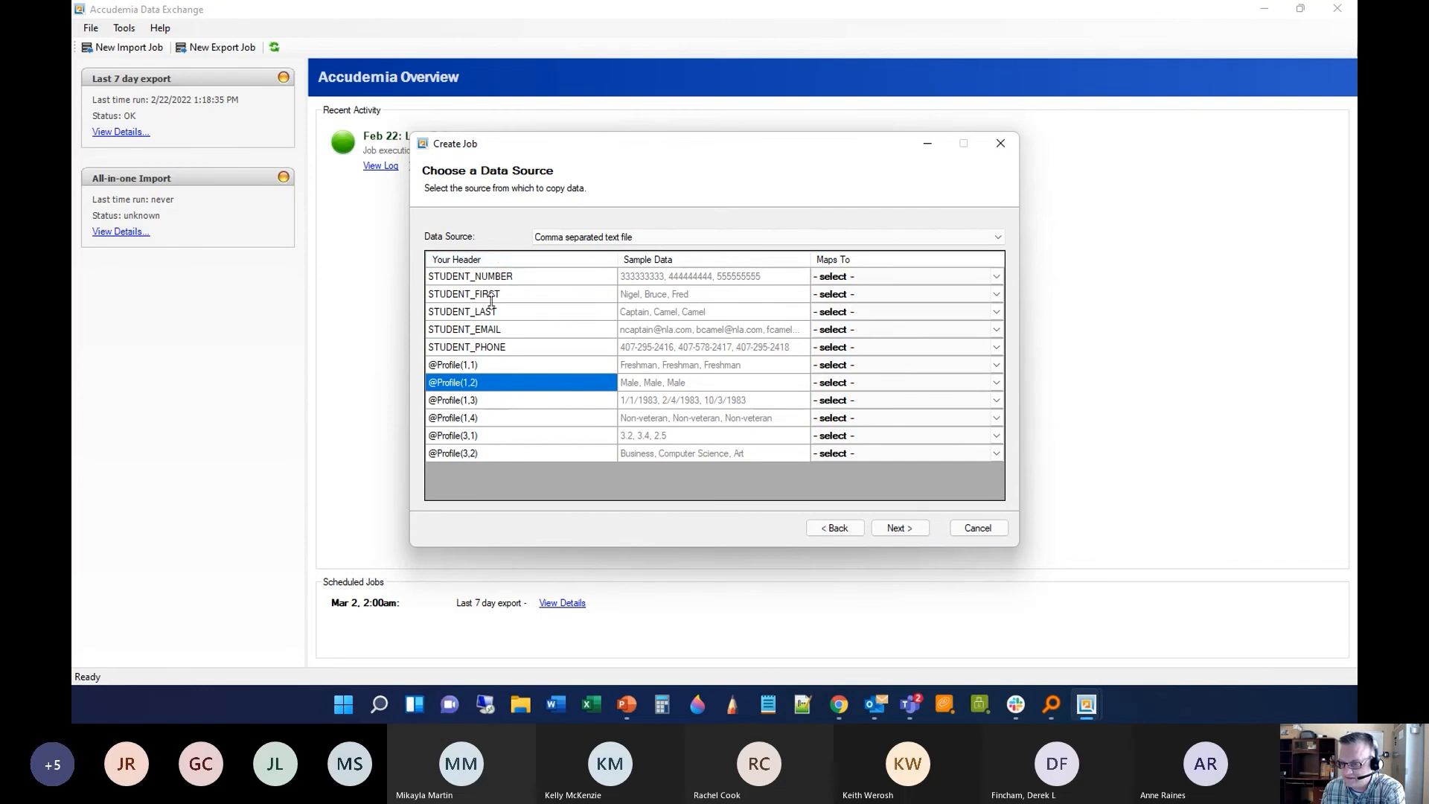
pyautogui.click(474, 366)
pyautogui.click(504, 282)
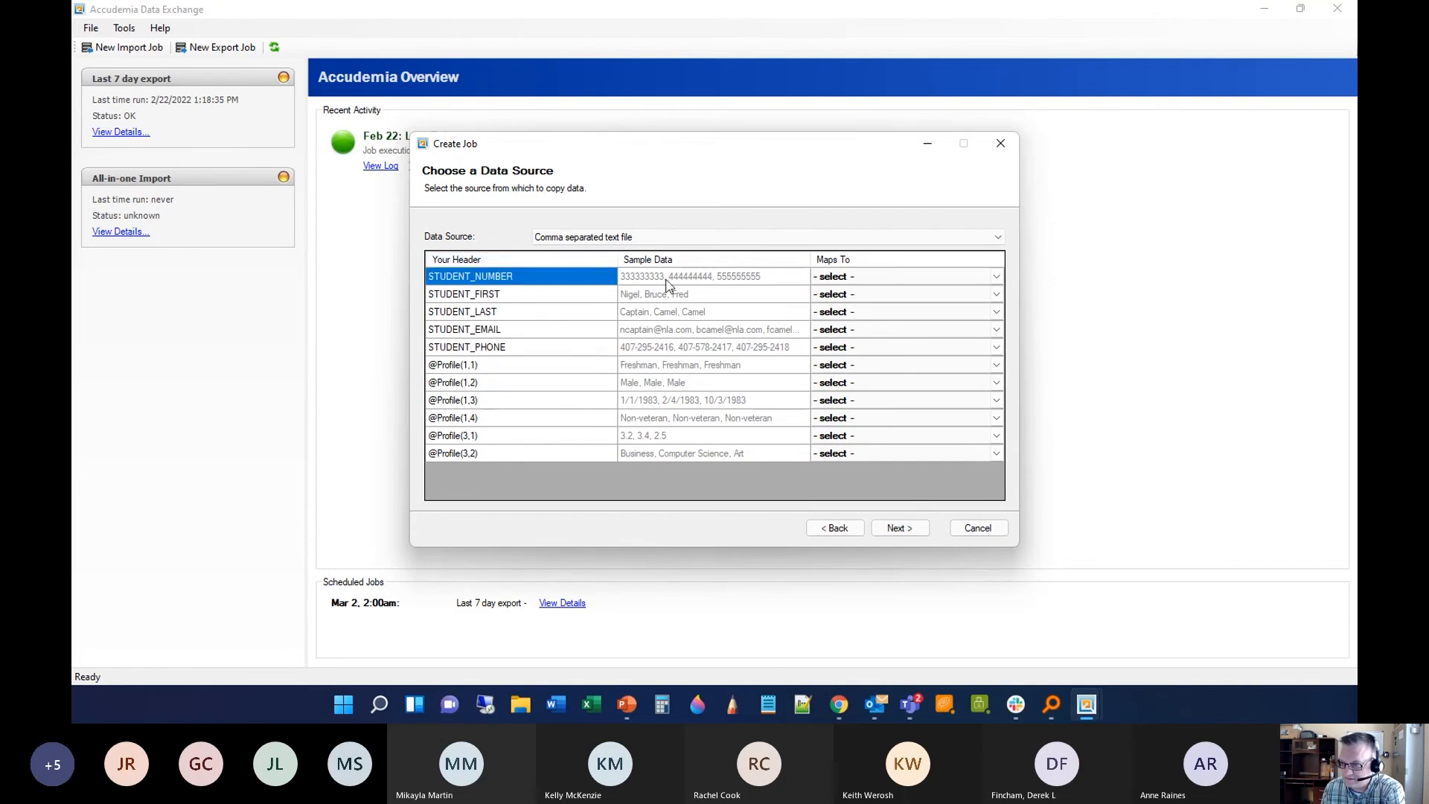
pyautogui.click(994, 278)
pyautogui.click(994, 277)
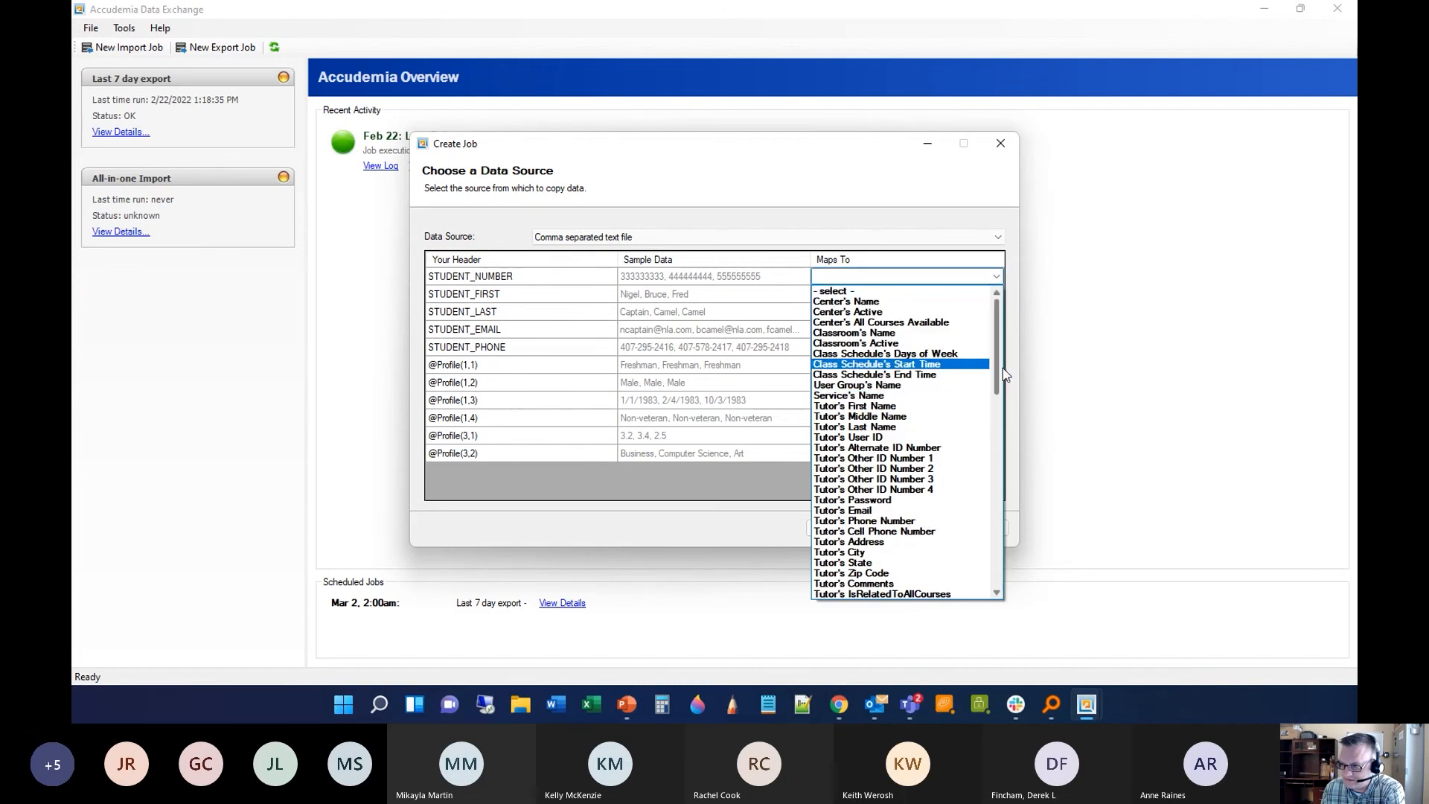
pyautogui.moveTo(999, 372); pyautogui.dragTo(1002, 484)
pyautogui.scroll(-8, 997, 483)
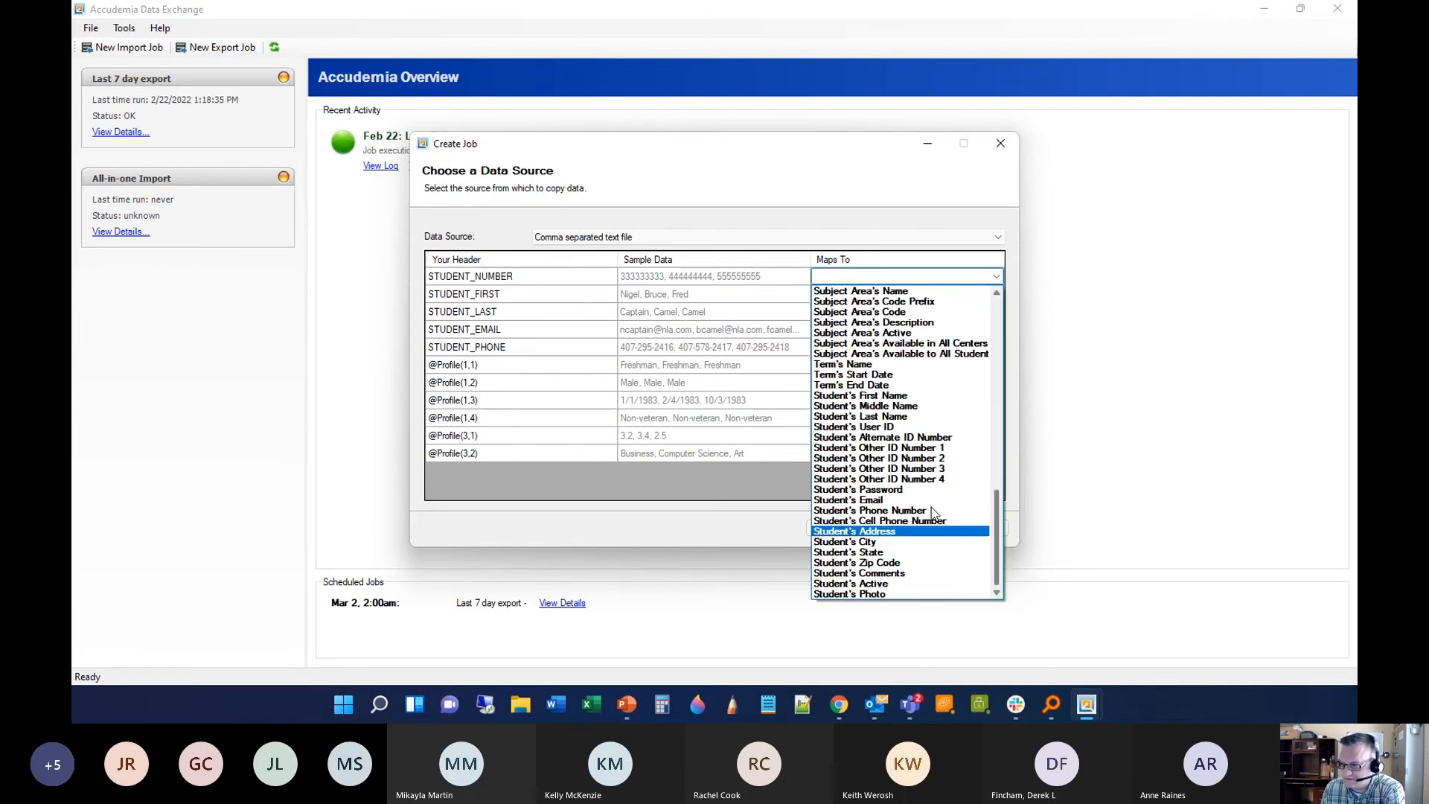
pyautogui.click(863, 421)
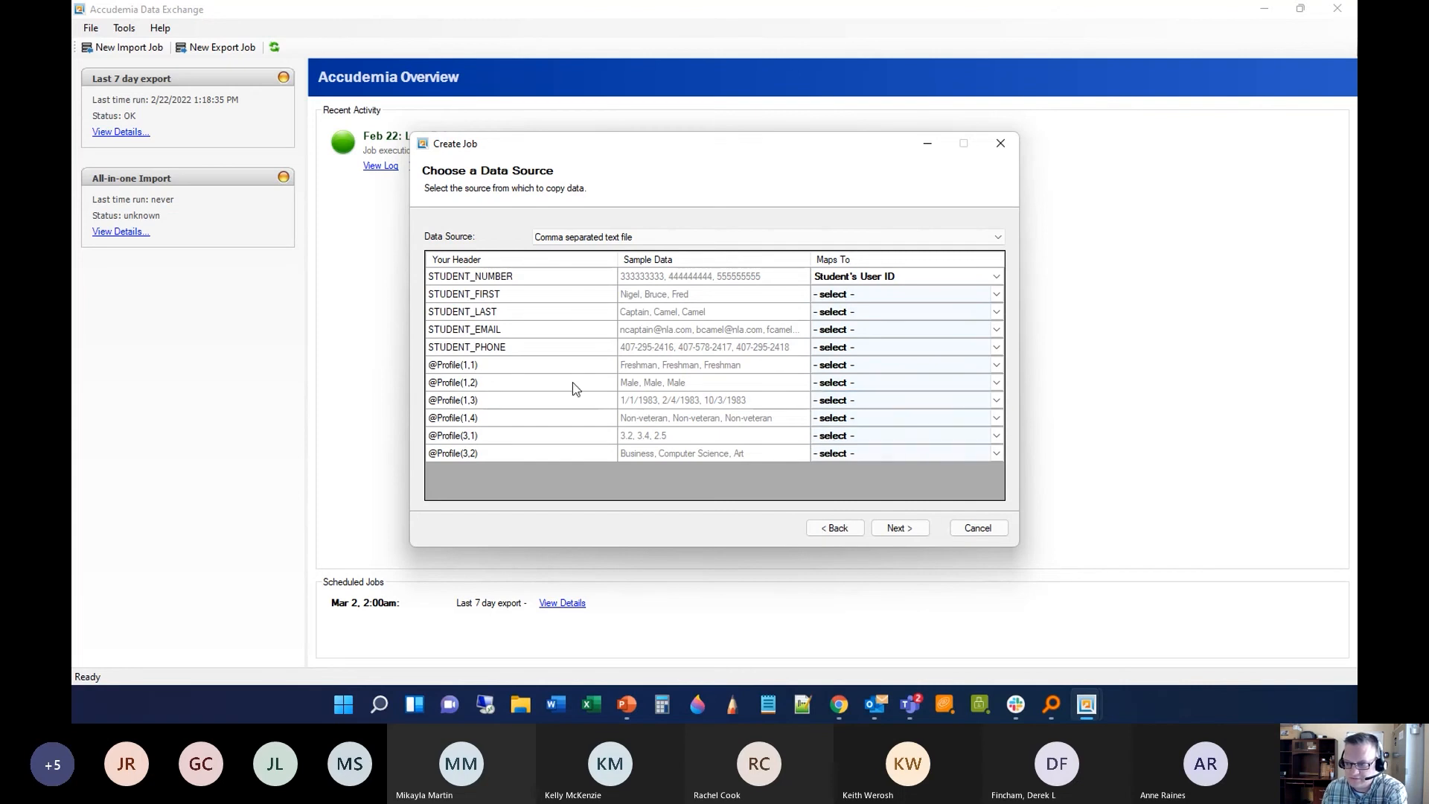
pyautogui.click(1001, 367)
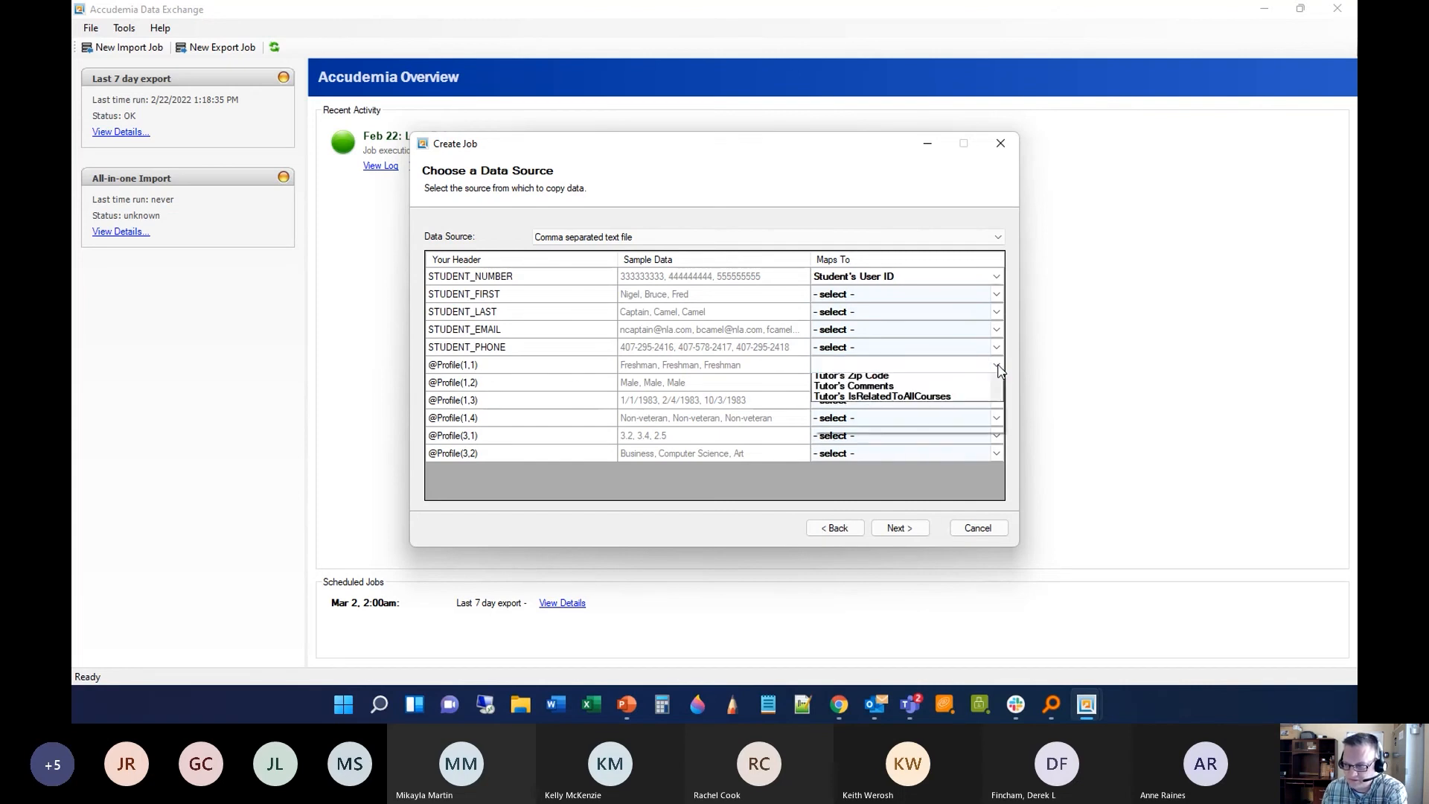
pyautogui.moveTo(999, 438)
pyautogui.mouseDown()
pyautogui.moveTo(1000, 490)
pyautogui.moveTo(1002, 421)
pyautogui.moveTo(1002, 637)
pyautogui.moveTo(1027, 399)
pyautogui.moveTo(980, 421)
pyautogui.mouseUp()
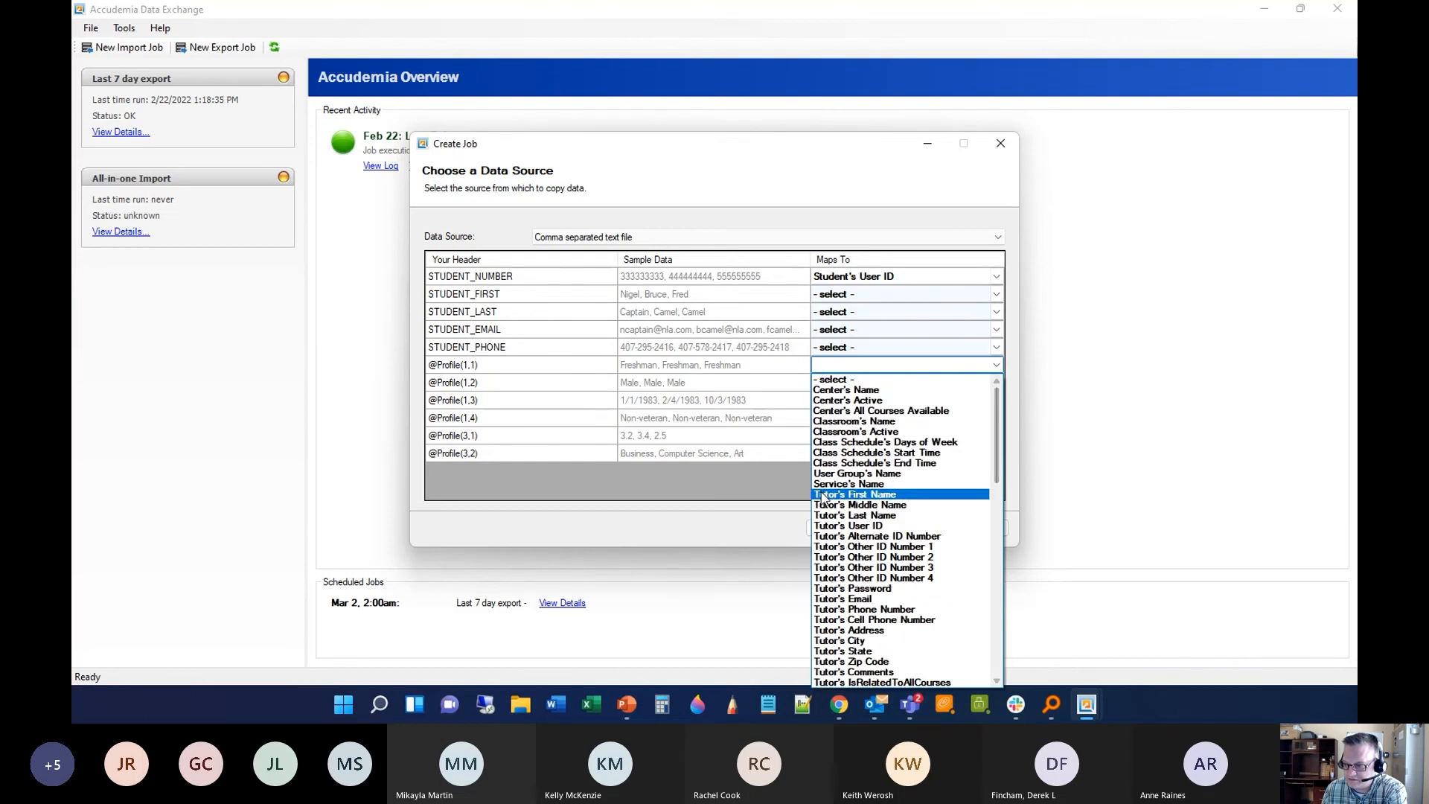
pyautogui.click(833, 472)
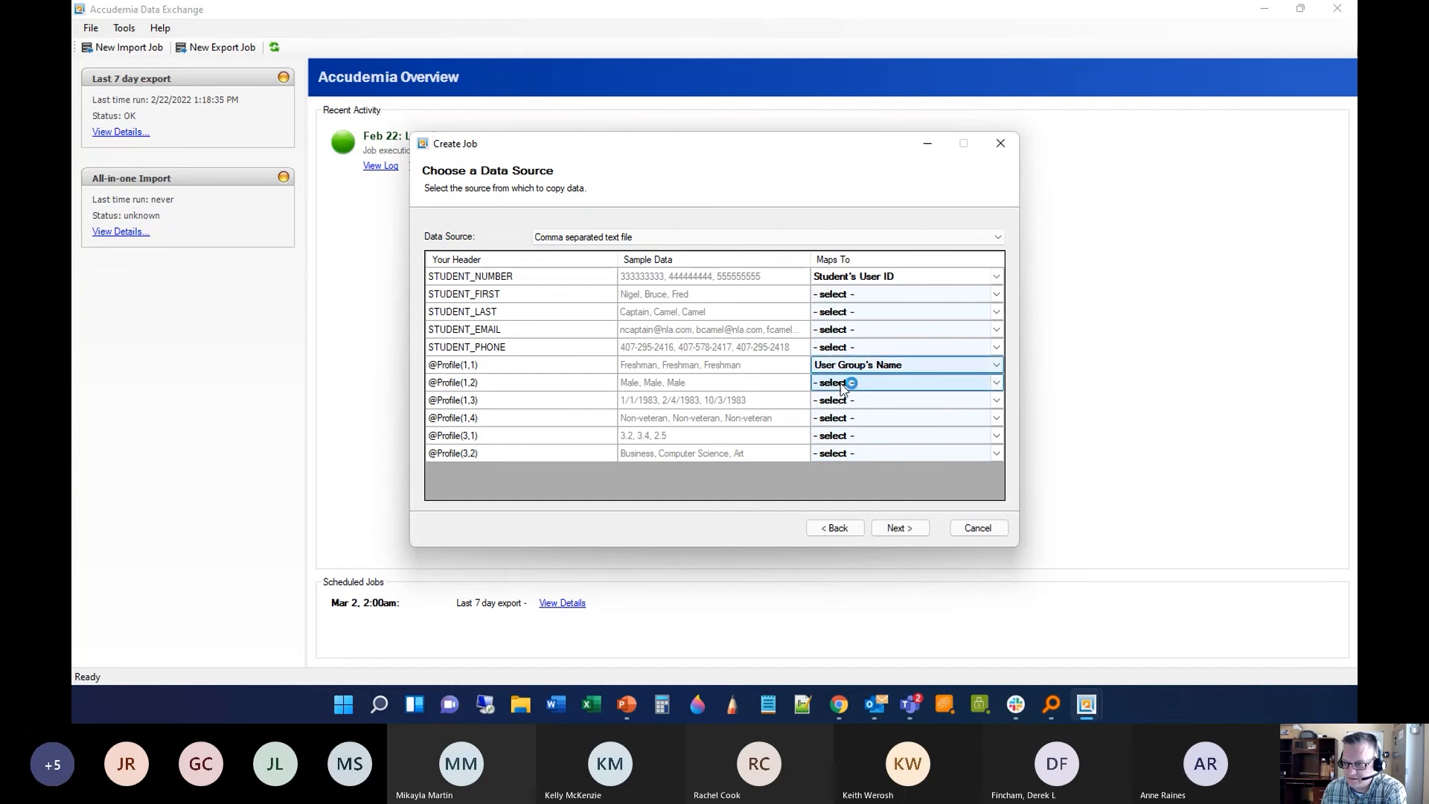
pyautogui.click(634, 419)
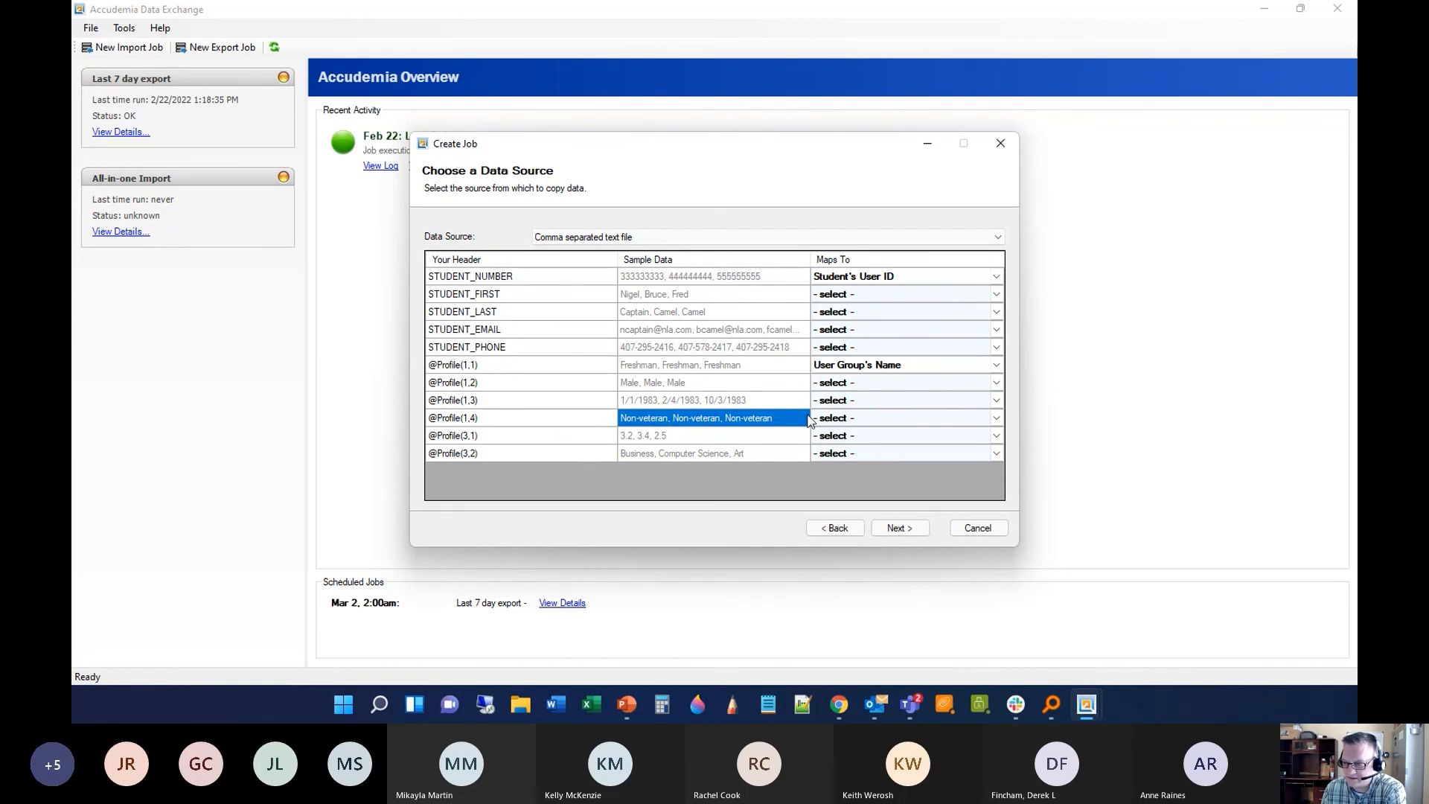
pyautogui.click(994, 365)
pyautogui.click(995, 365)
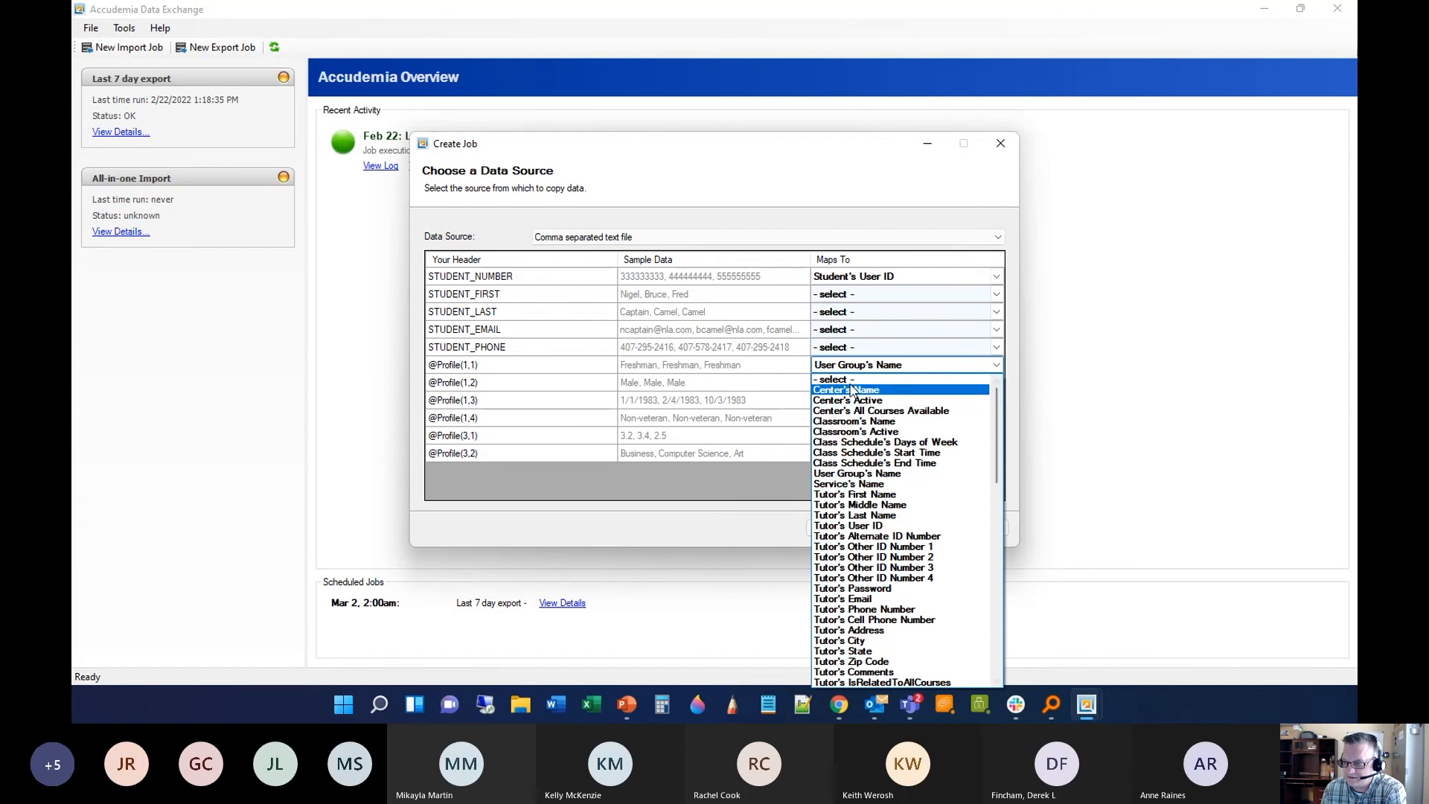
pyautogui.click(908, 379)
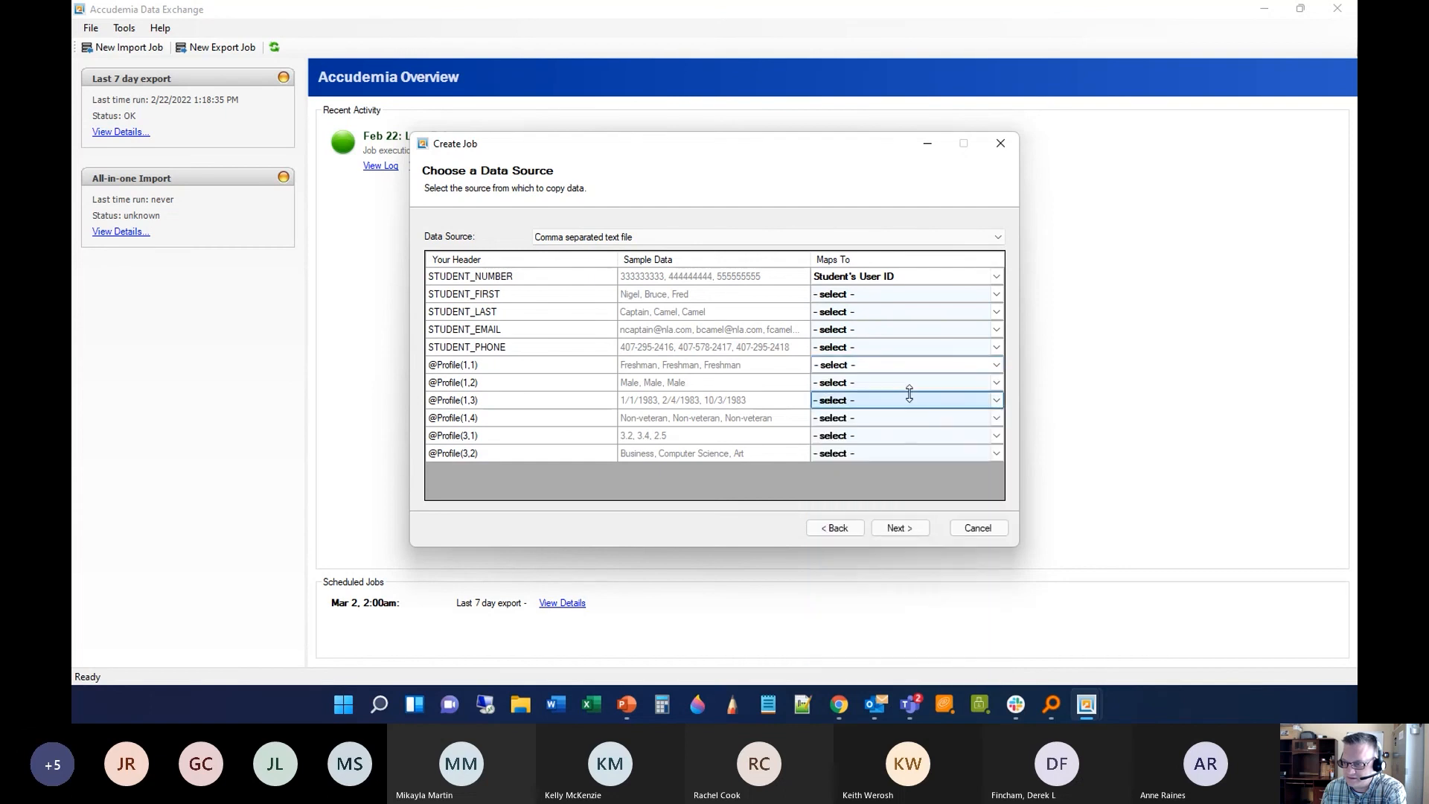
pyautogui.click(997, 411)
pyautogui.moveTo(1000, 190)
pyautogui.mouseDown()
pyautogui.moveTo(998, 301)
pyautogui.moveTo(997, 185)
pyautogui.mouseUp()
pyautogui.scroll(1, 893, 178)
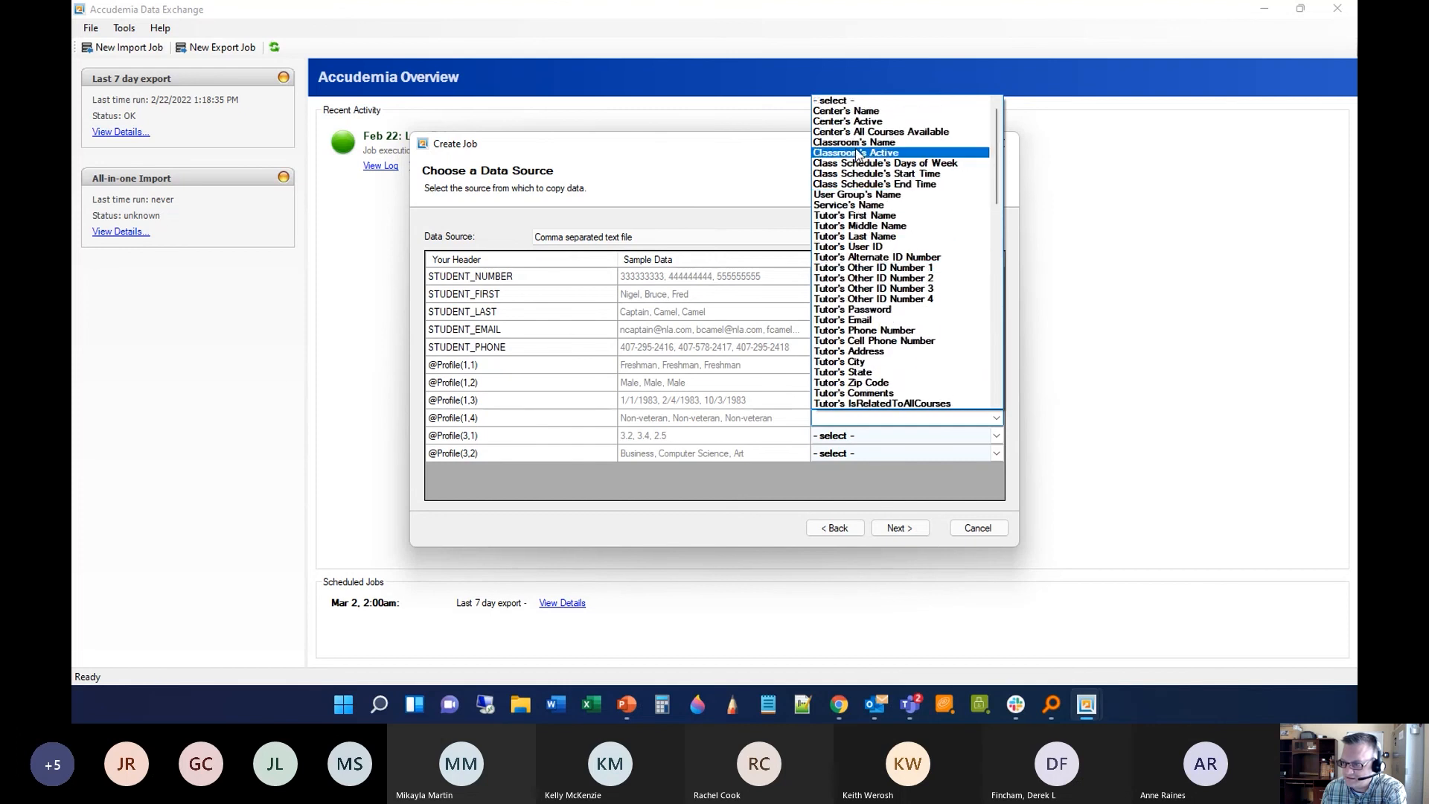
pyautogui.click(850, 196)
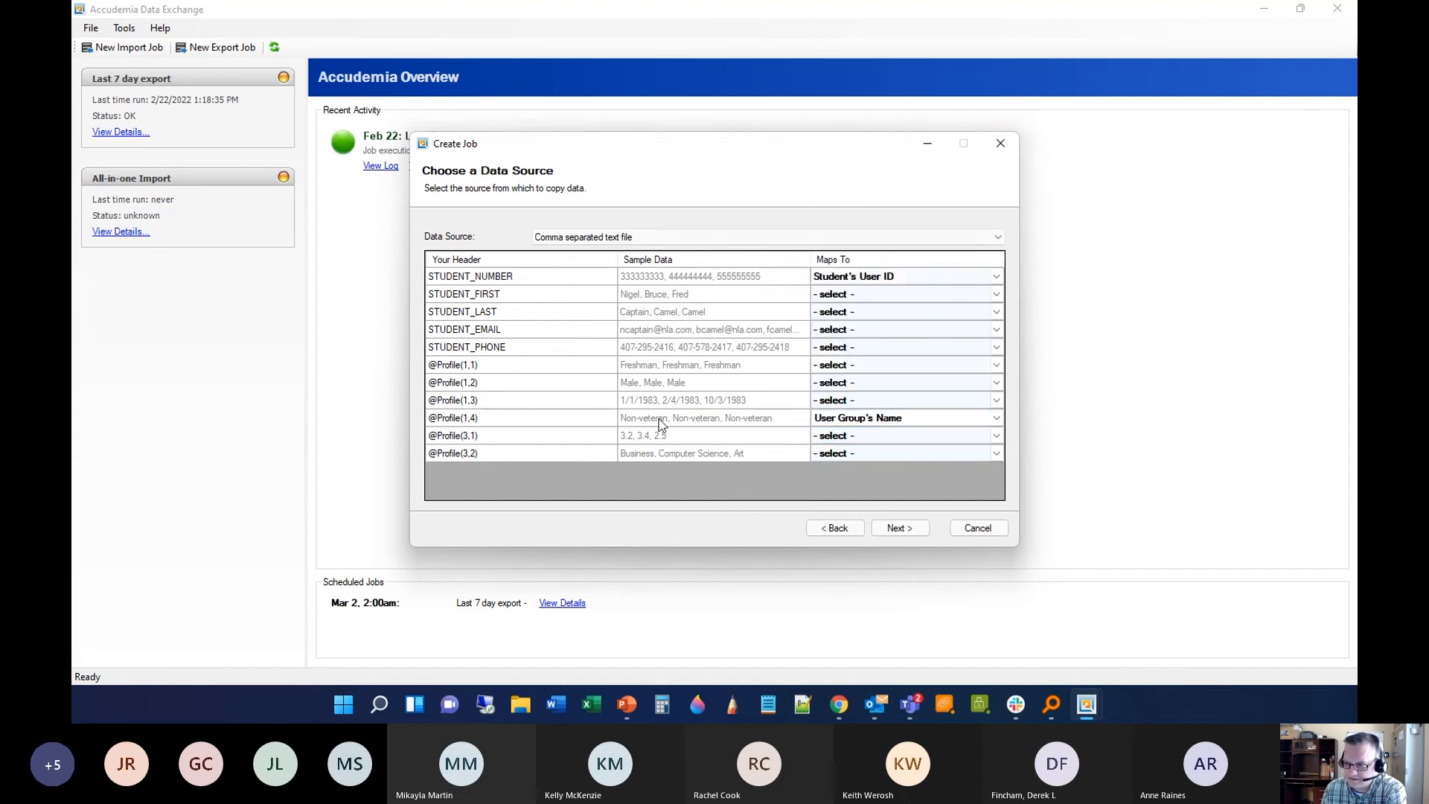
pyautogui.click(899, 528)
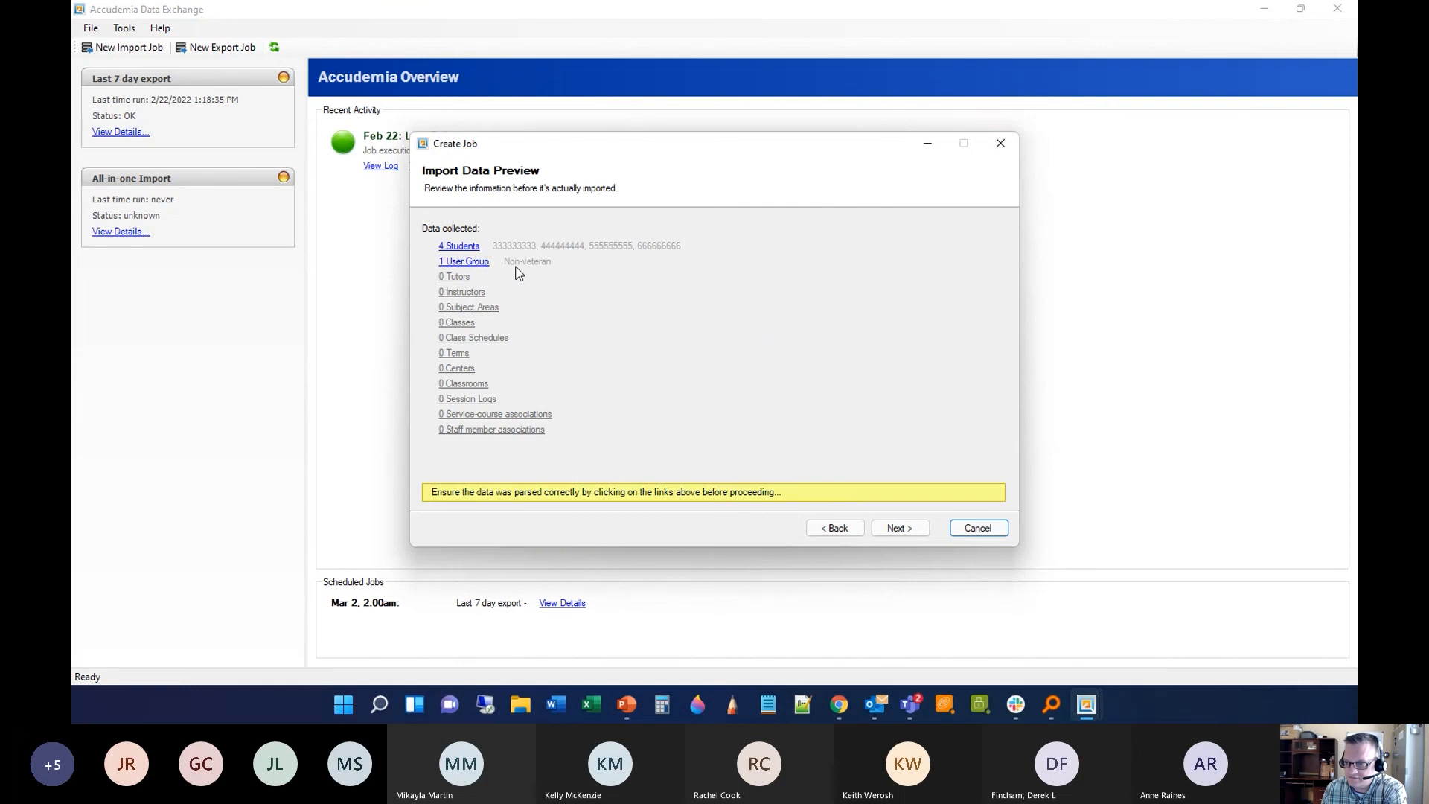
# Set the job's user group importing behavior to remove non-imported users from groups, rechecking the data preview and field mapping.
pyautogui.click(911, 527)
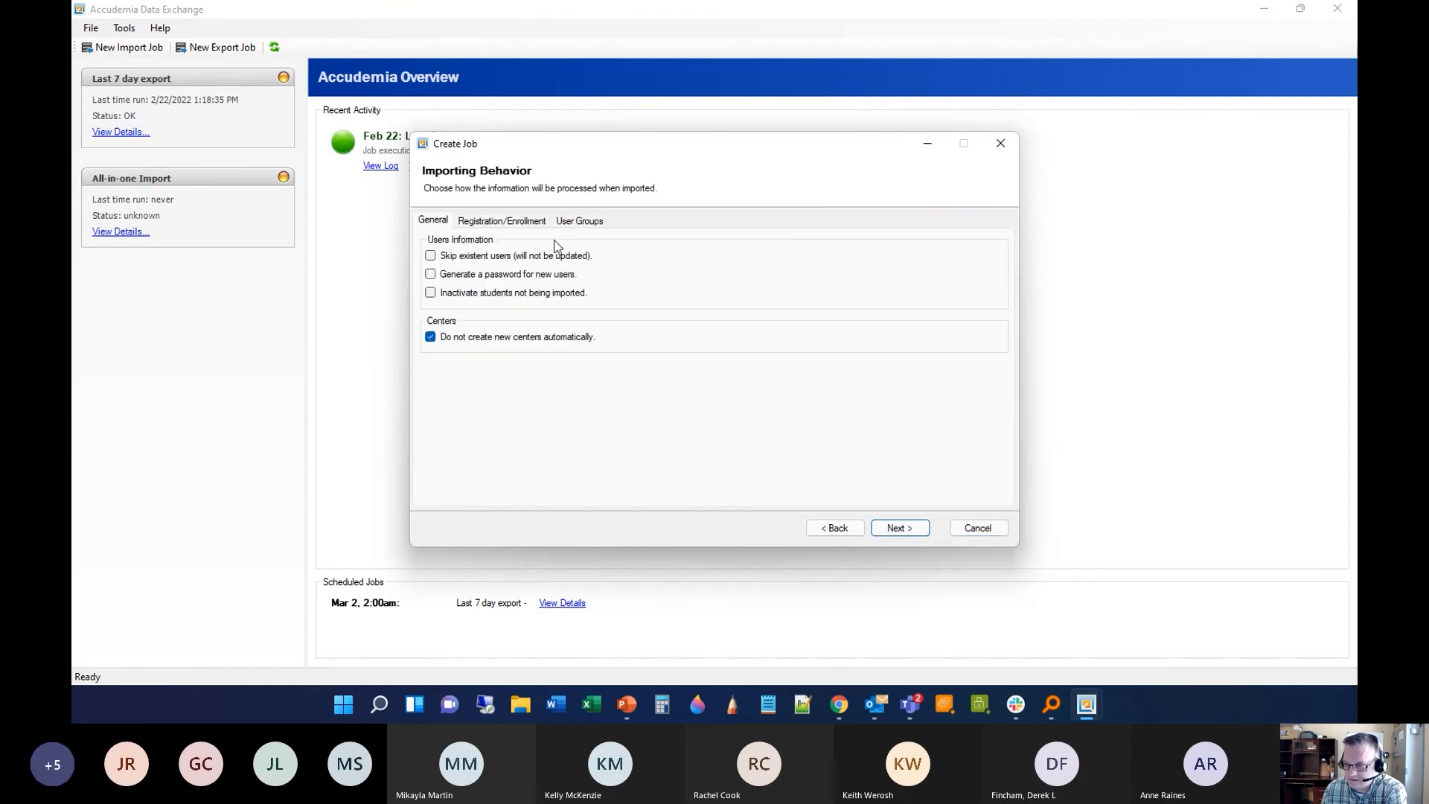
pyautogui.click(576, 222)
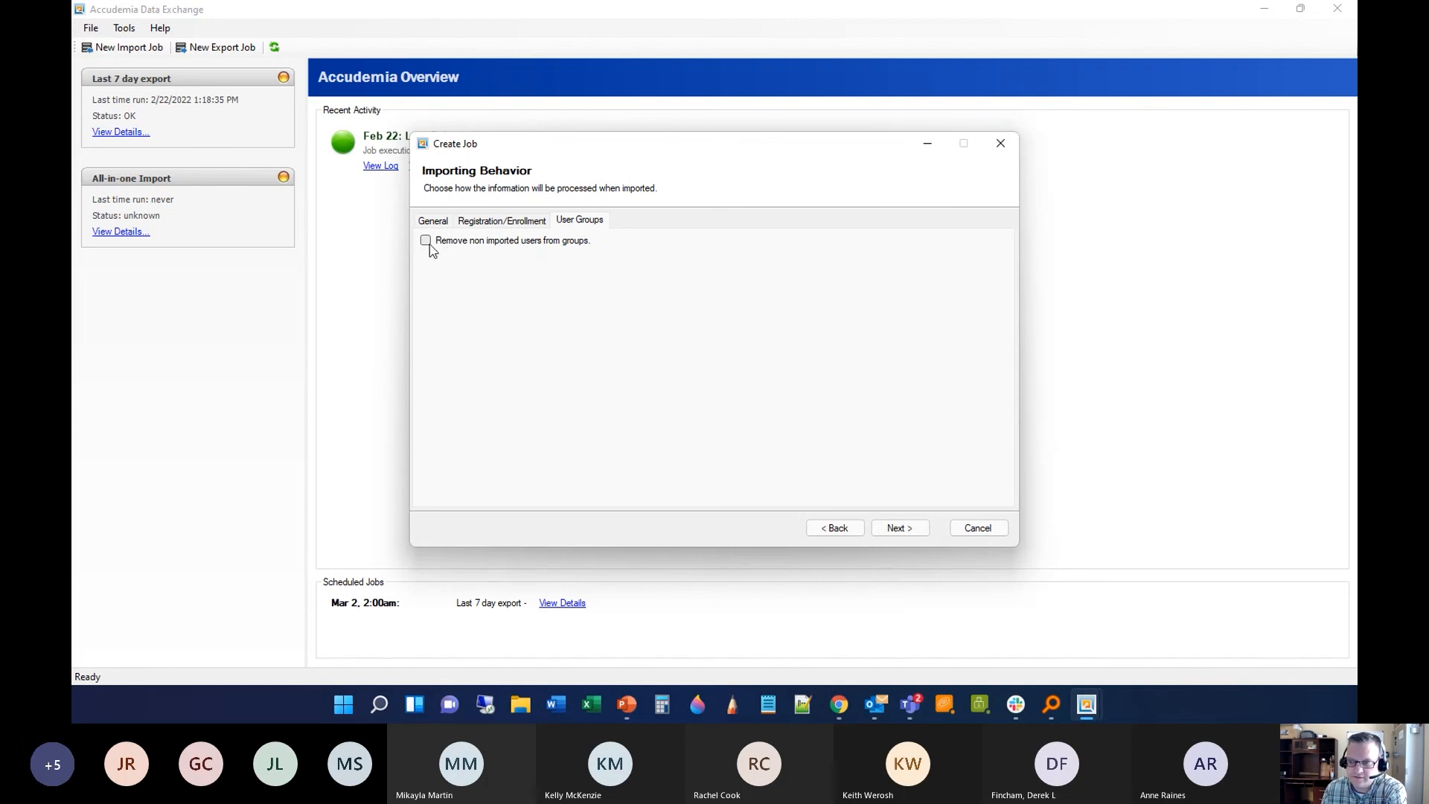
pyautogui.click(830, 530)
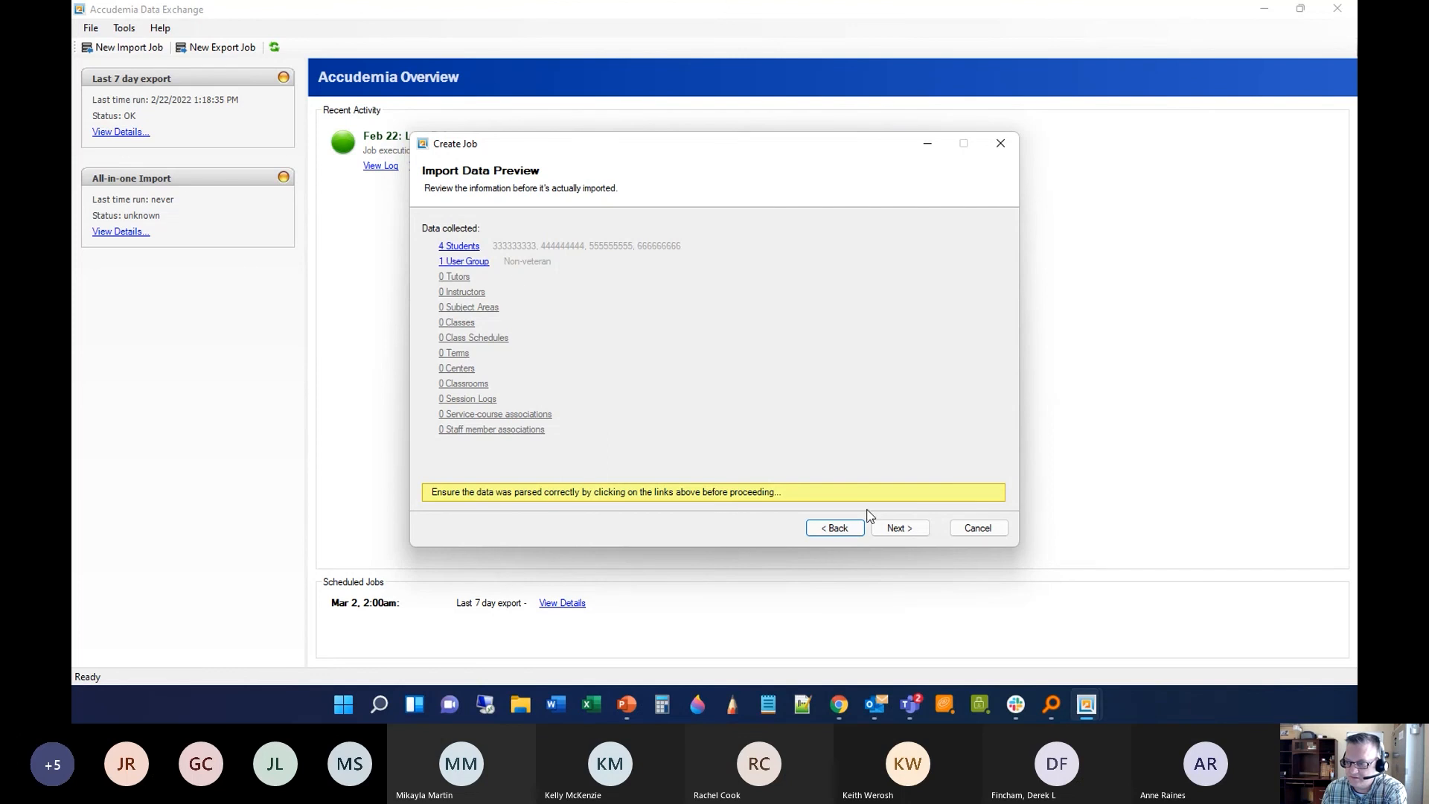
pyautogui.click(885, 530)
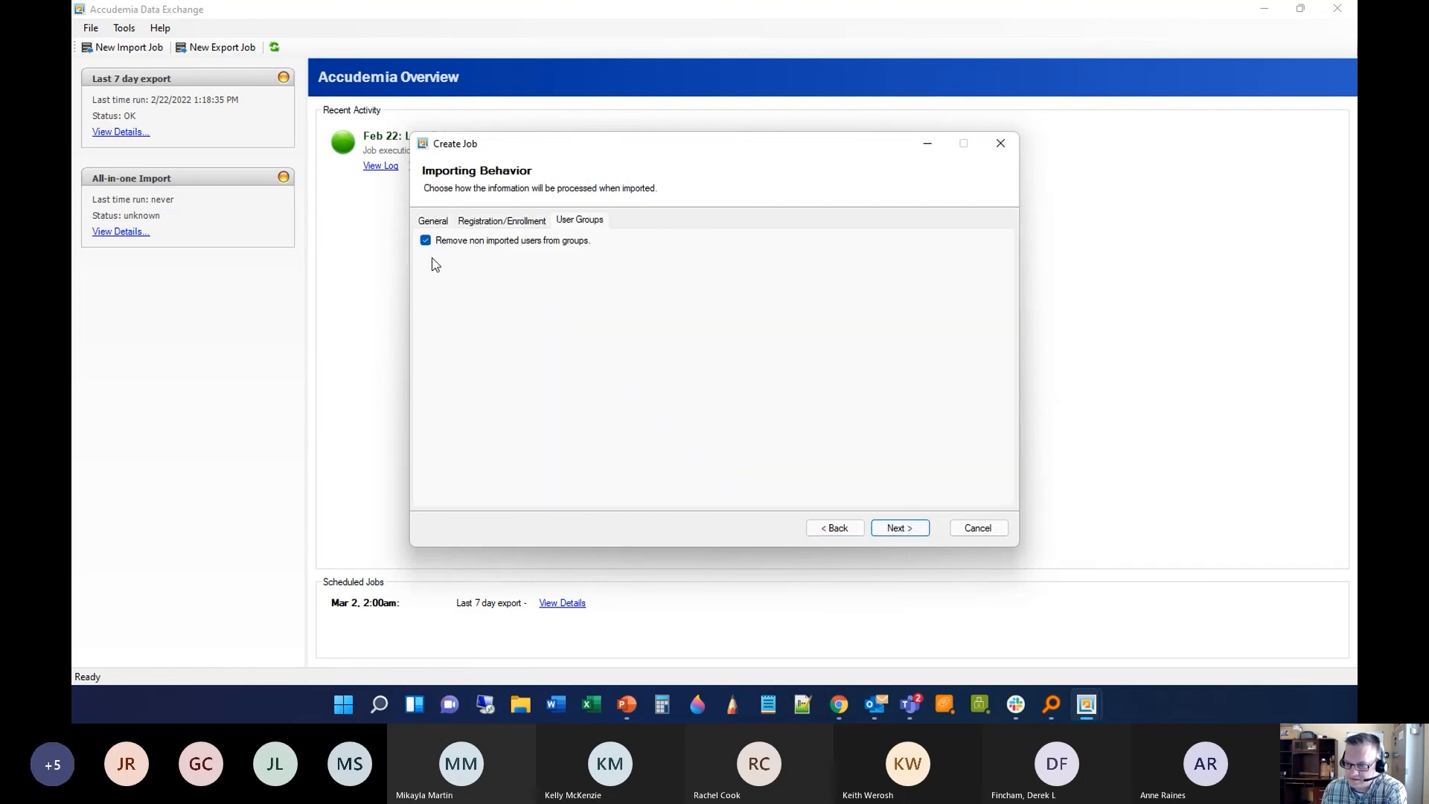
pyautogui.click(843, 529)
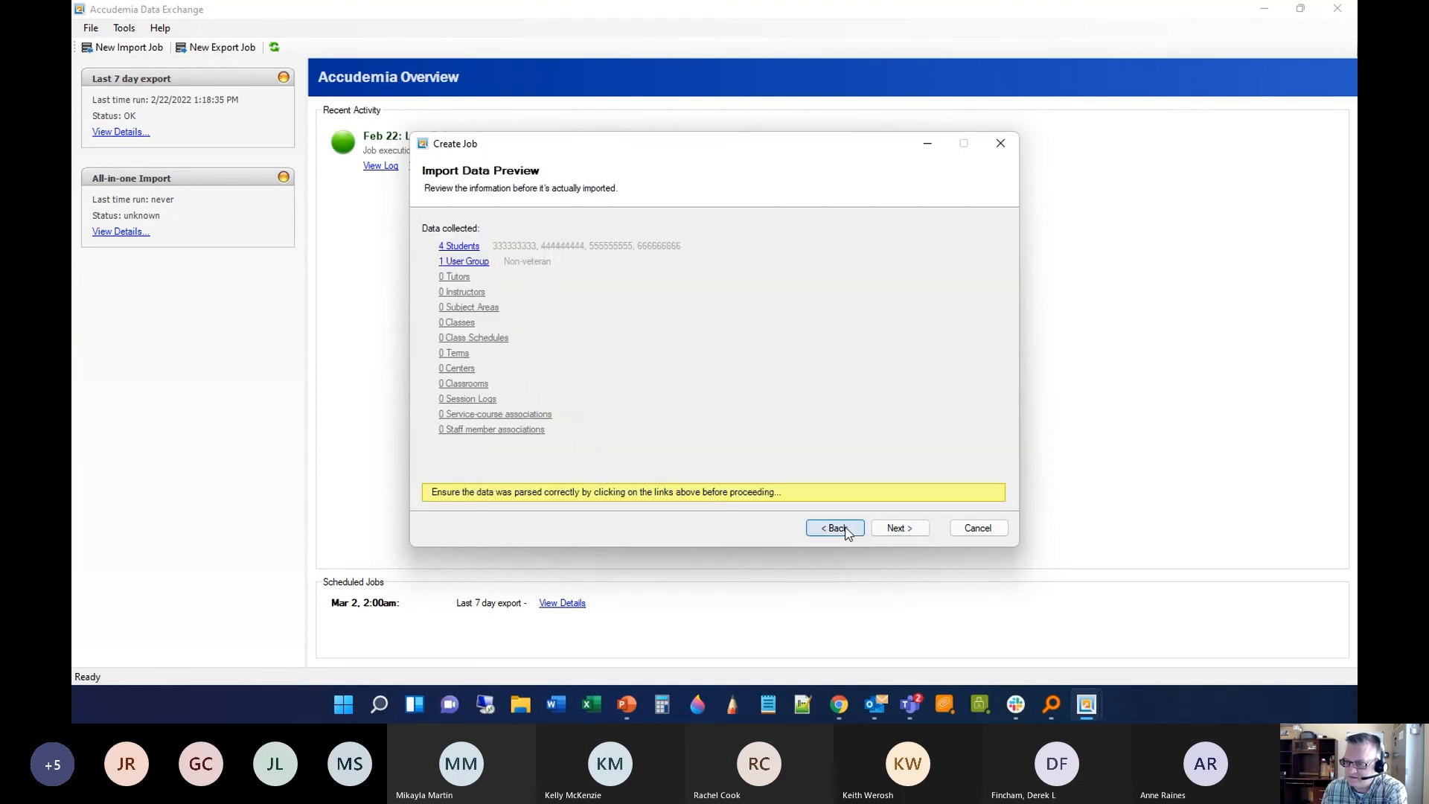
pyautogui.click(844, 529)
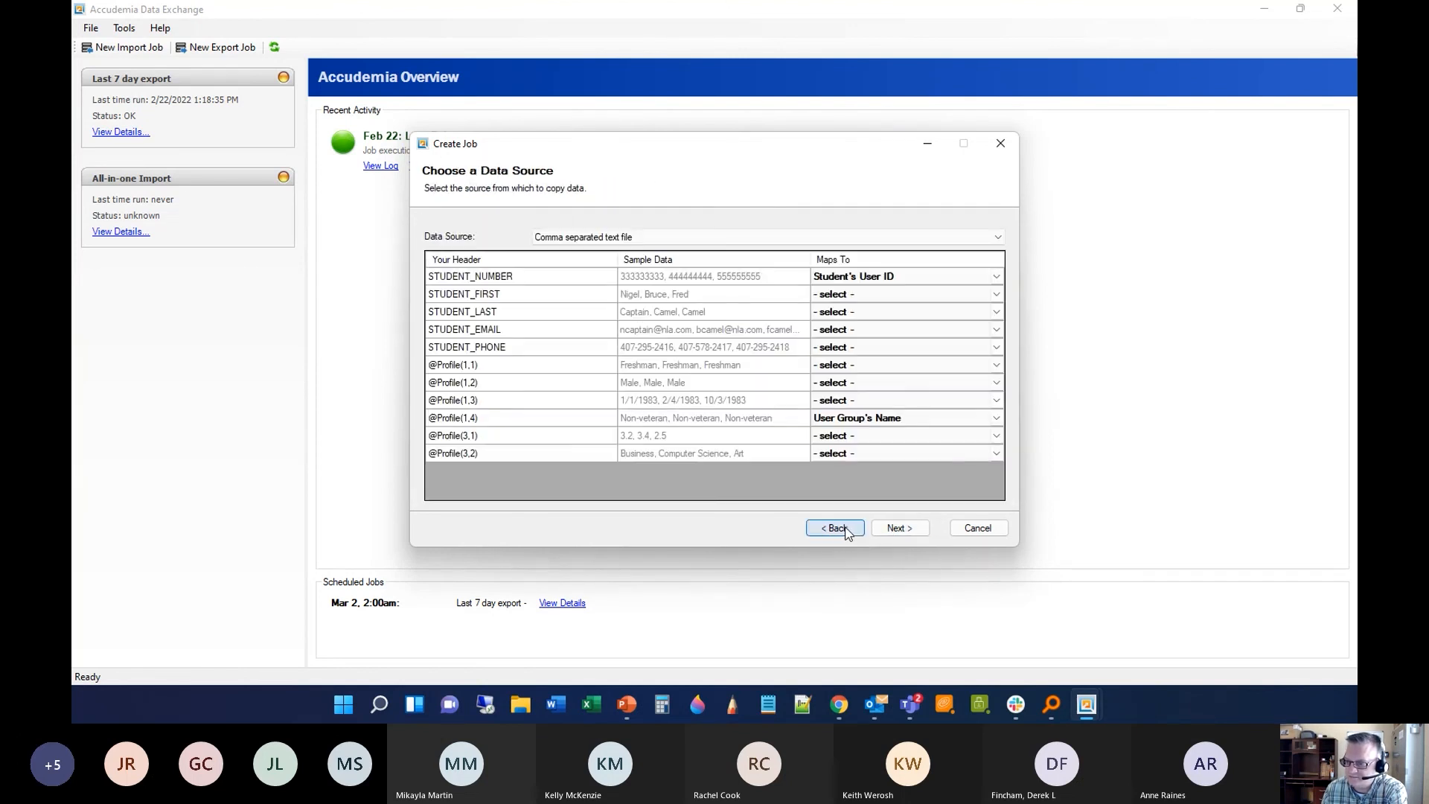
pyautogui.click(893, 533)
pyautogui.click(896, 528)
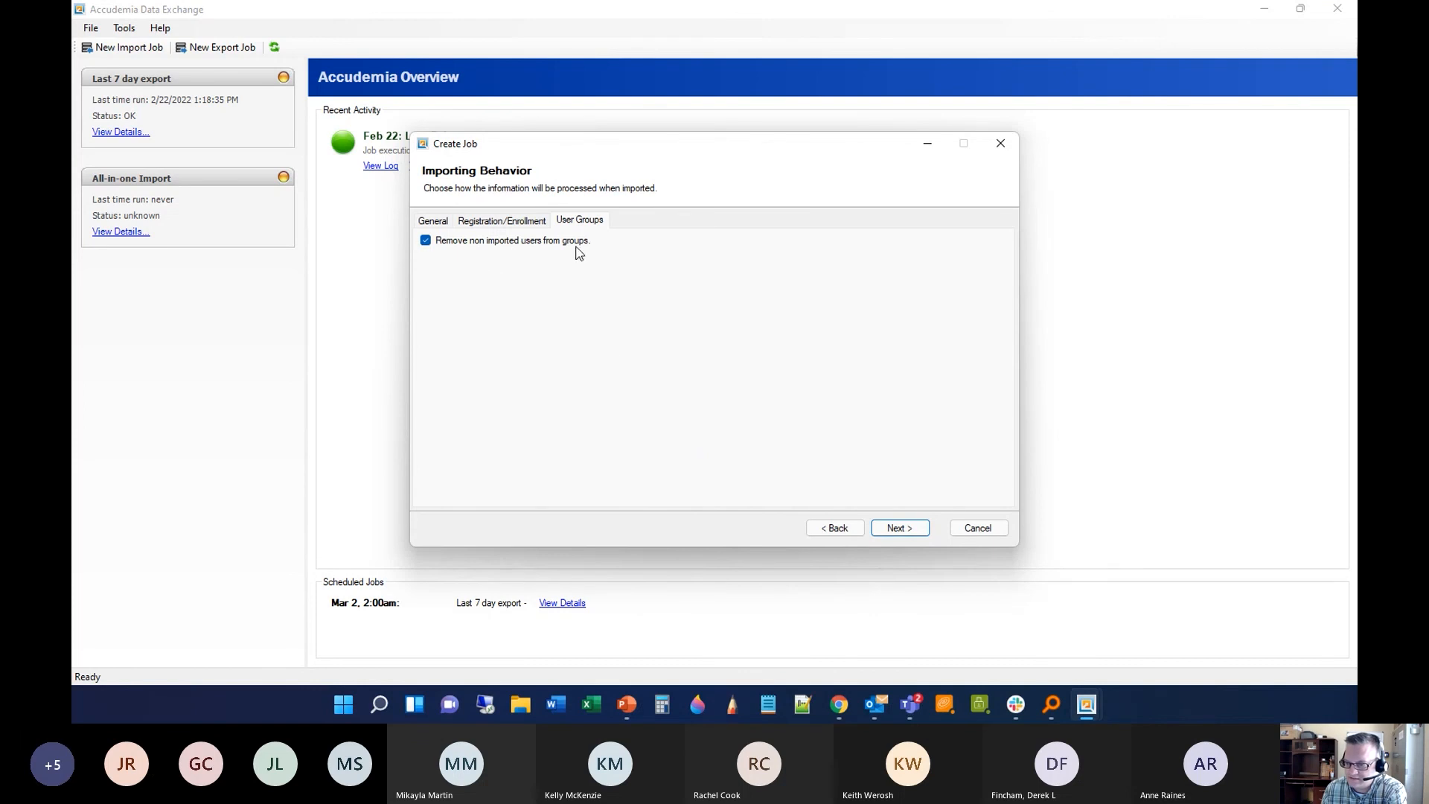
# Save the import job under the name Profile Update and open its details.
pyautogui.click(903, 530)
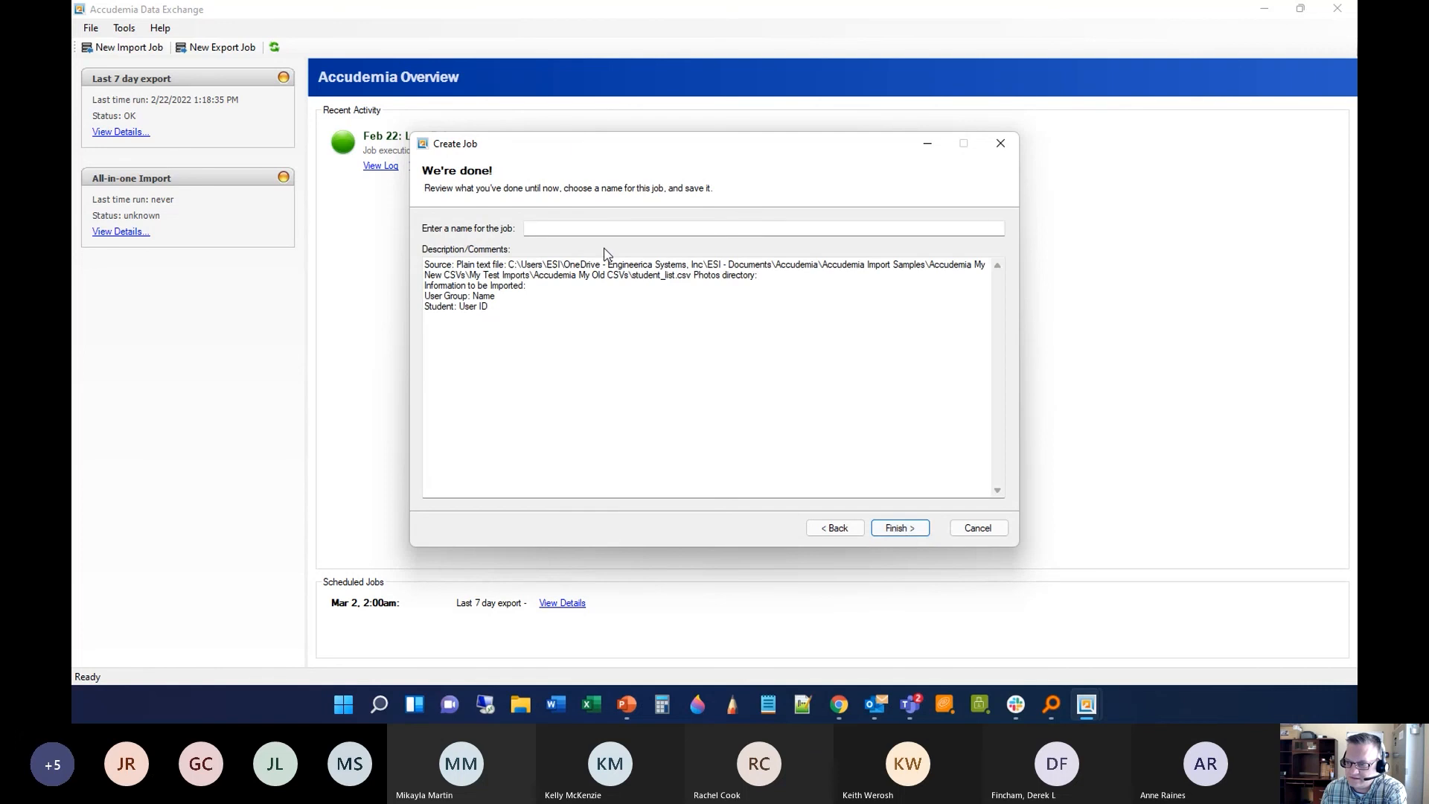
pyautogui.click(570, 228)
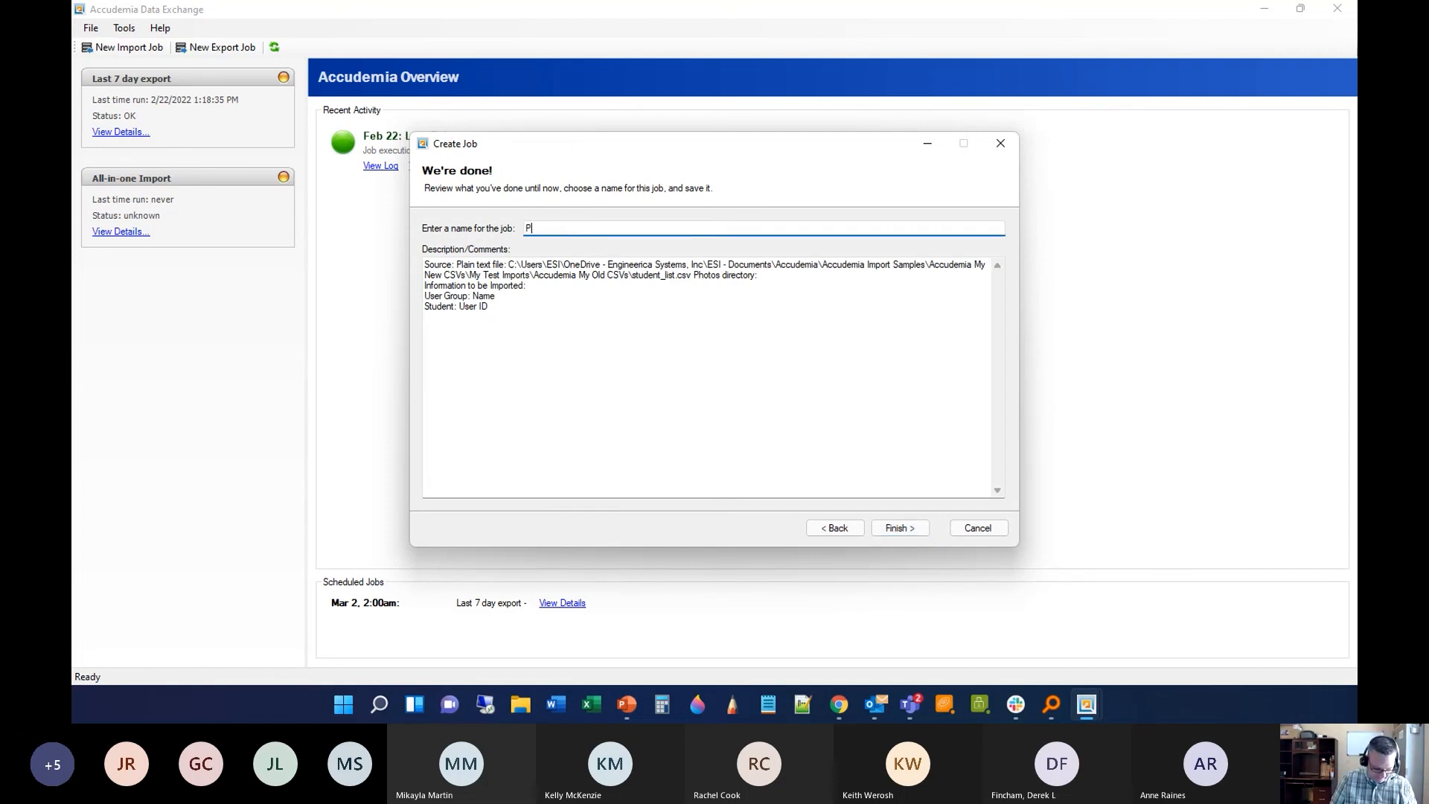
pyautogui.write('Profile Update')
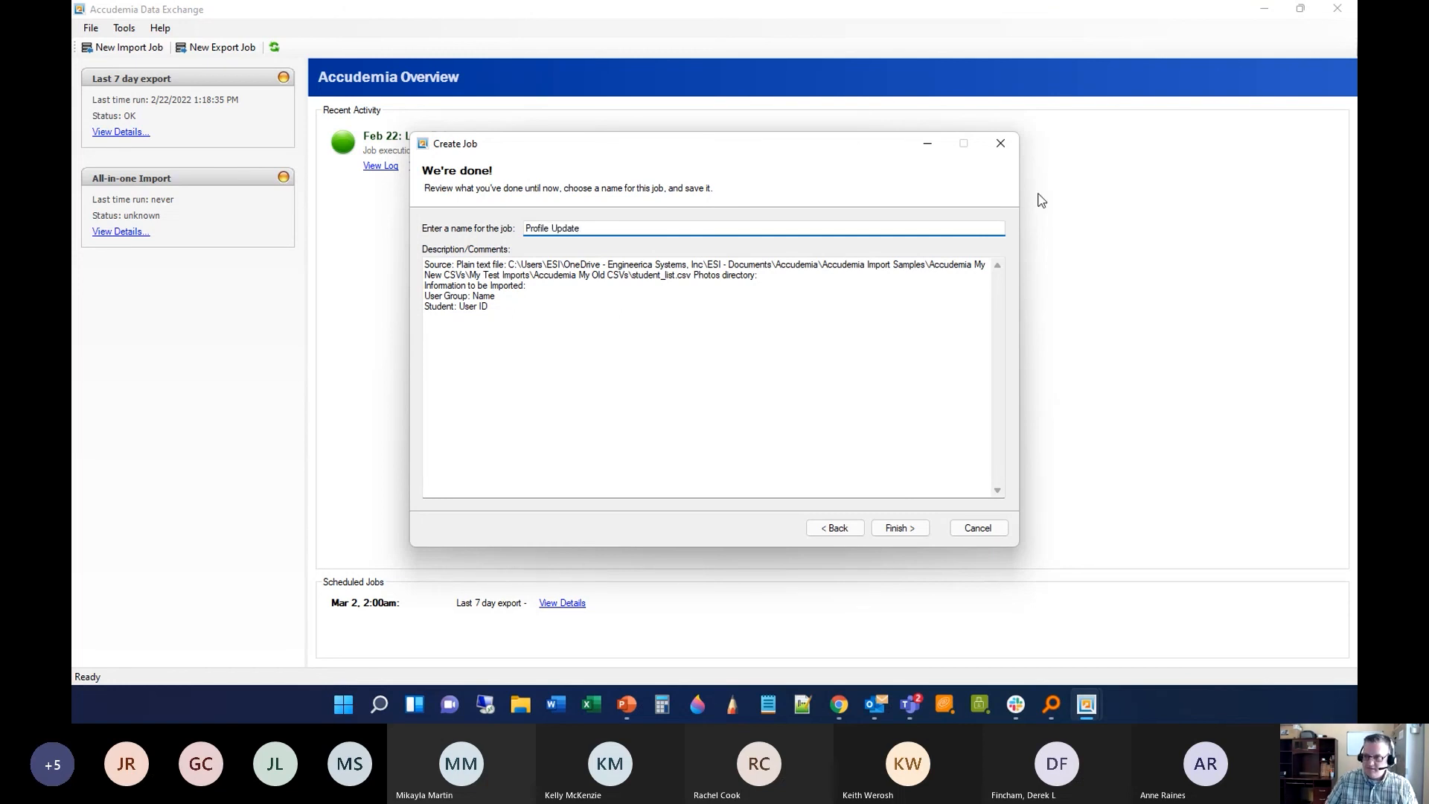
pyautogui.click(903, 532)
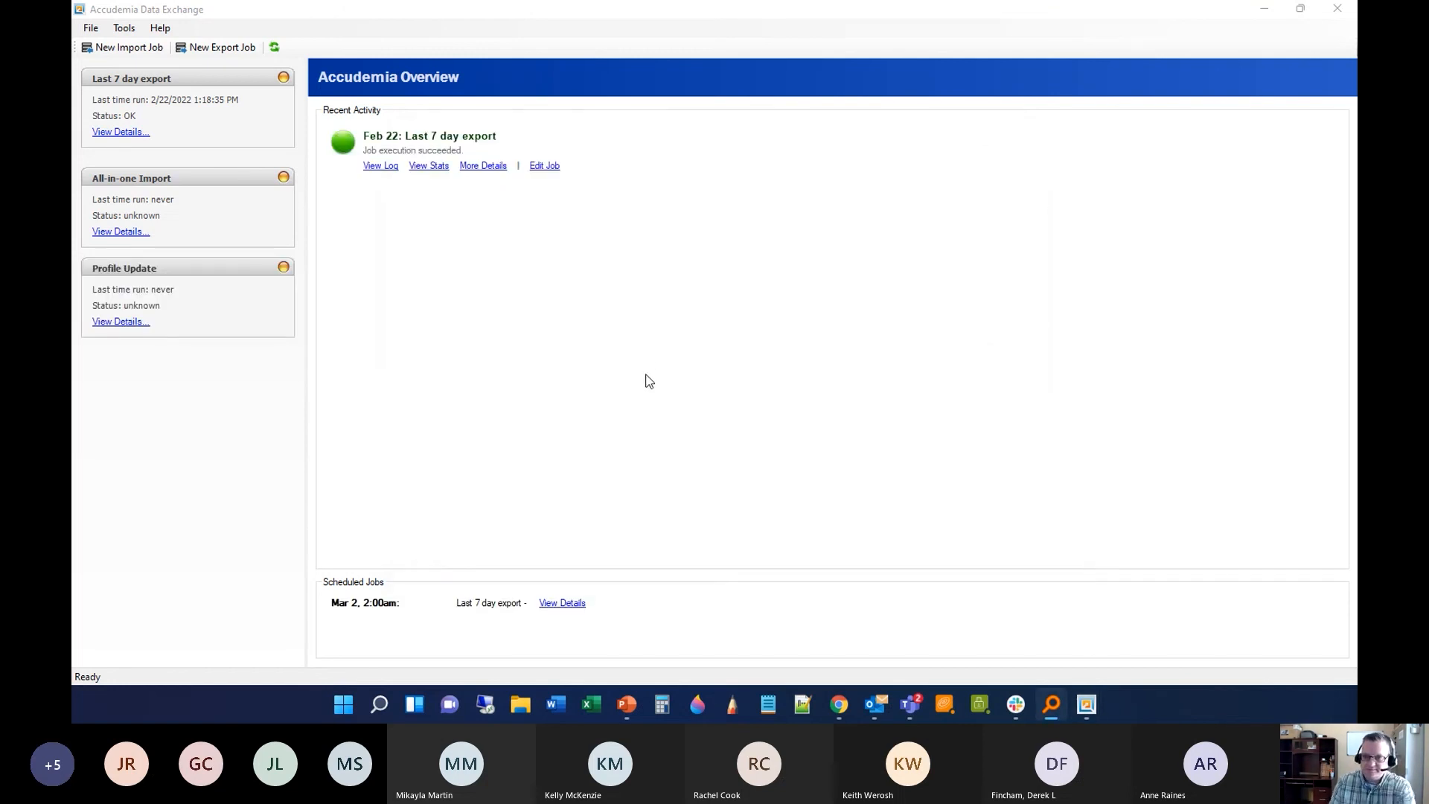
pyautogui.click(126, 321)
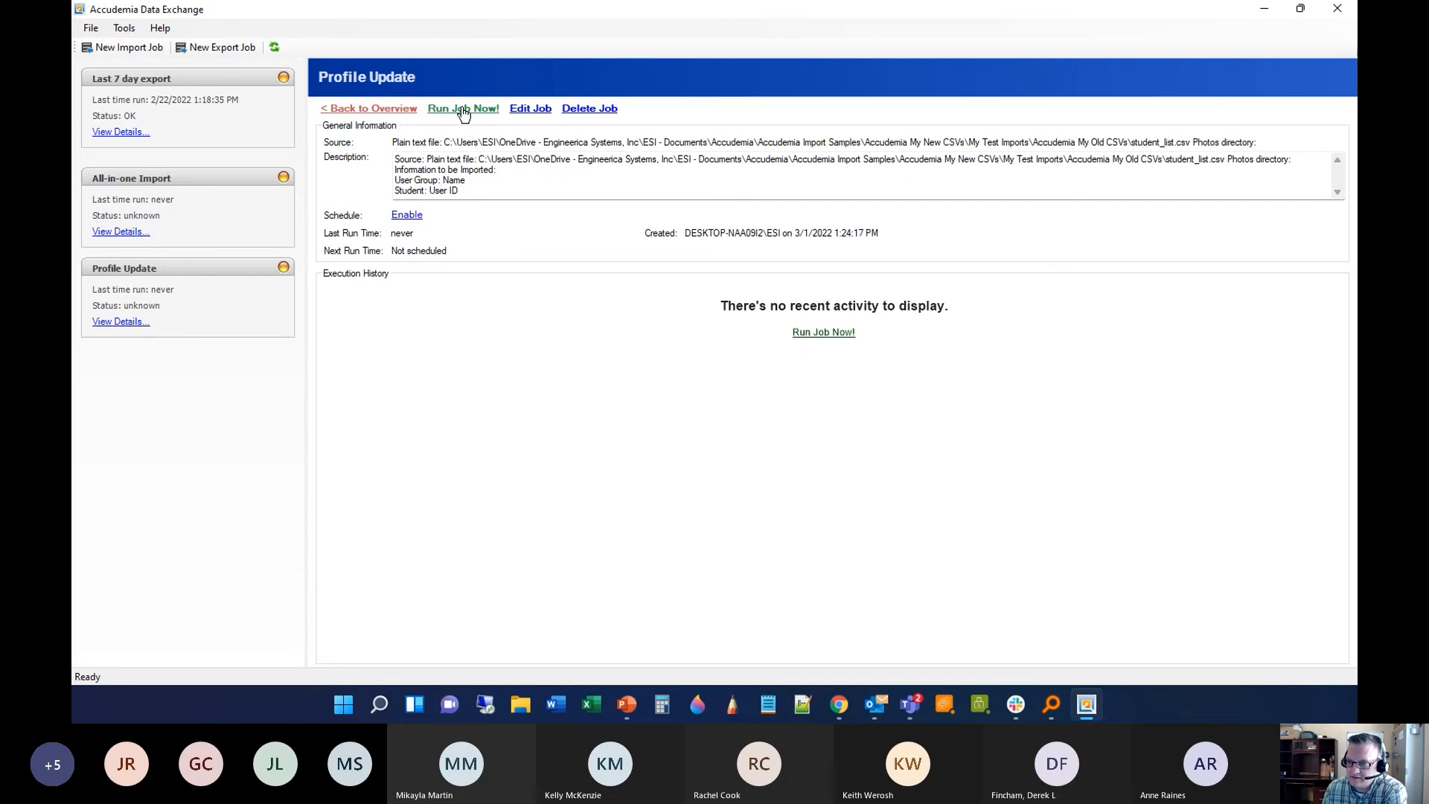
# Switch to the Accudemia site in Chrome and search the custom user groups for "non".
pyautogui.click(839, 704)
pyautogui.moveTo(843, 707)
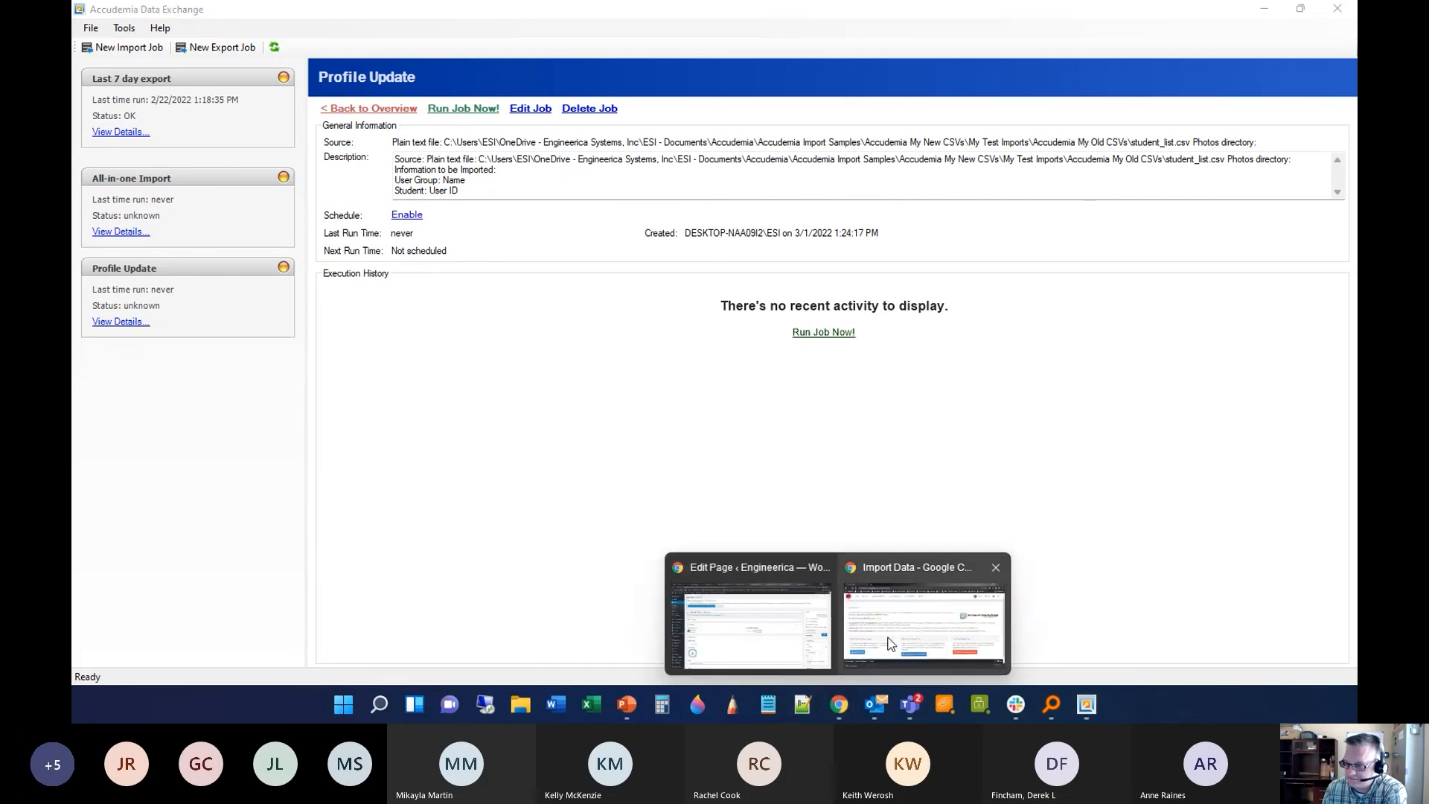
pyautogui.click(885, 640)
pyautogui.click(614, 108)
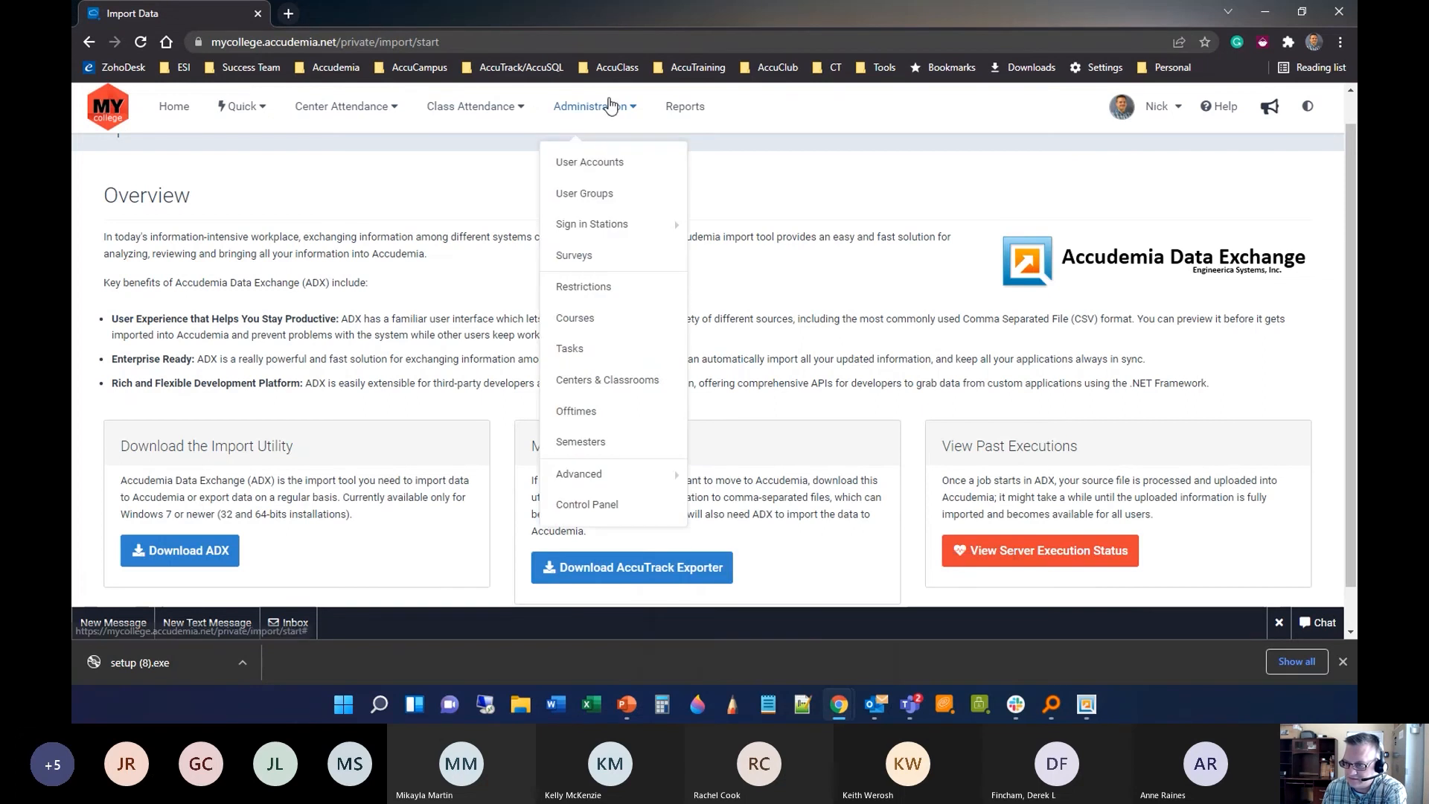
pyautogui.click(585, 193)
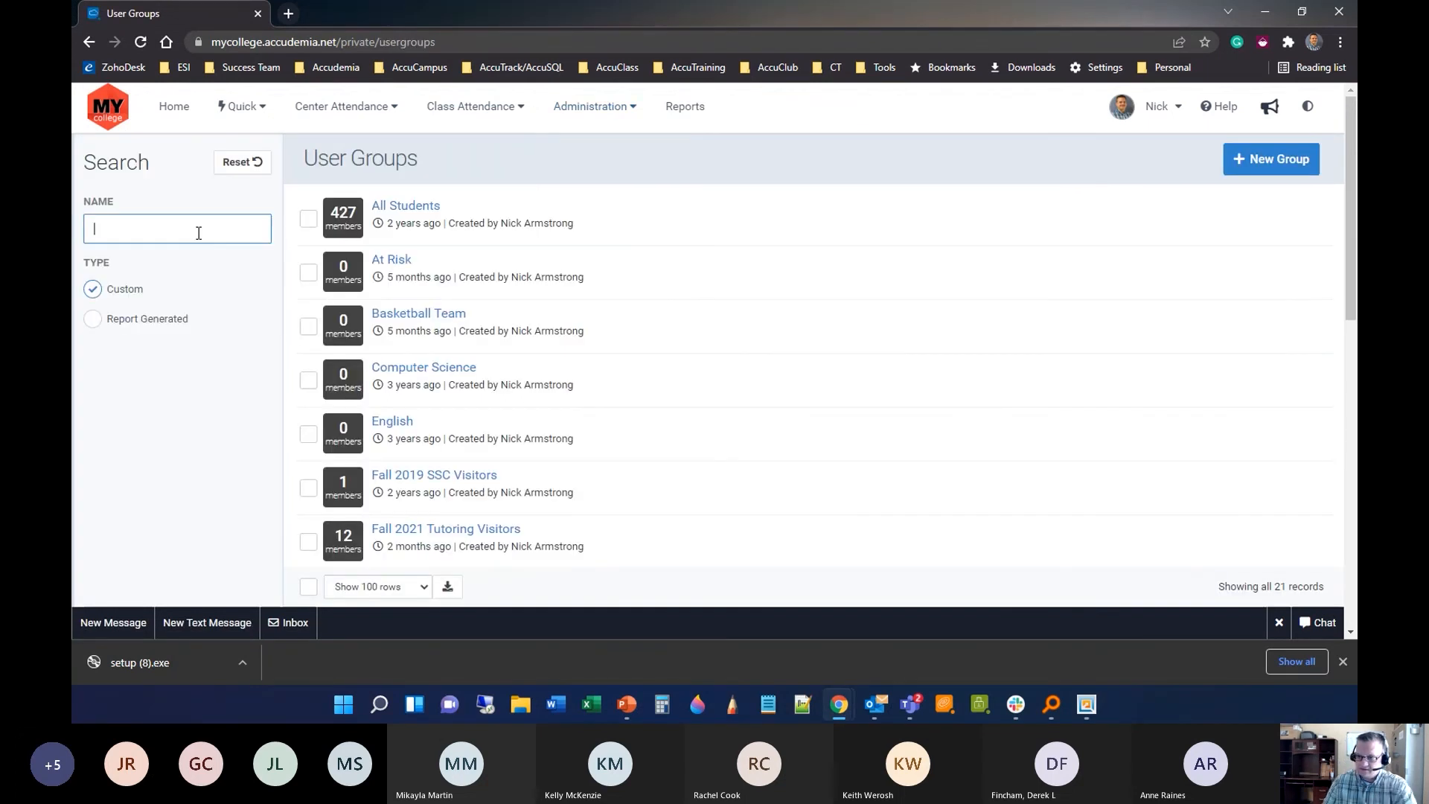
pyautogui.write('non')
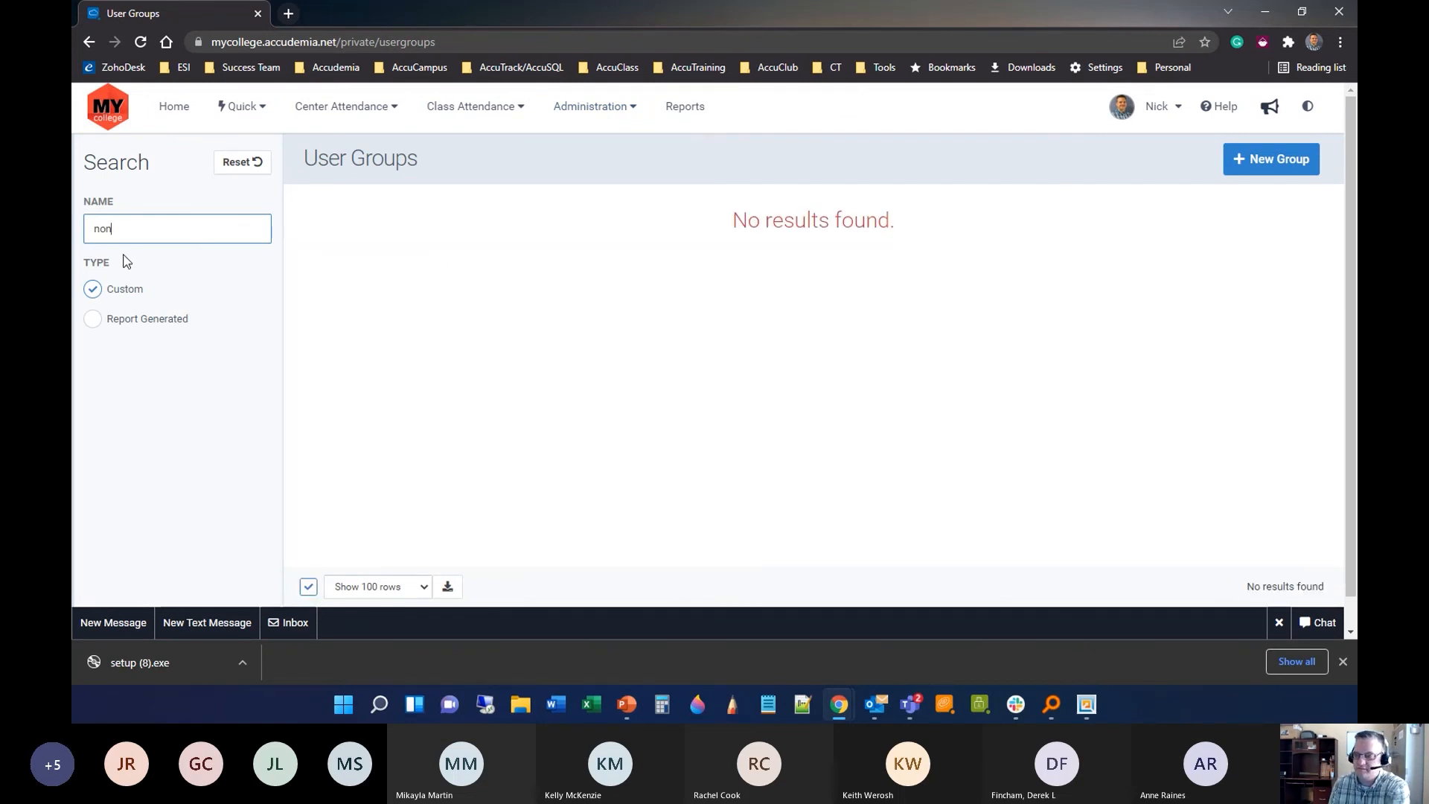
# Return to Accudemia Data Exchange and run the Profile Update import job.
pyautogui.click(1264, 11)
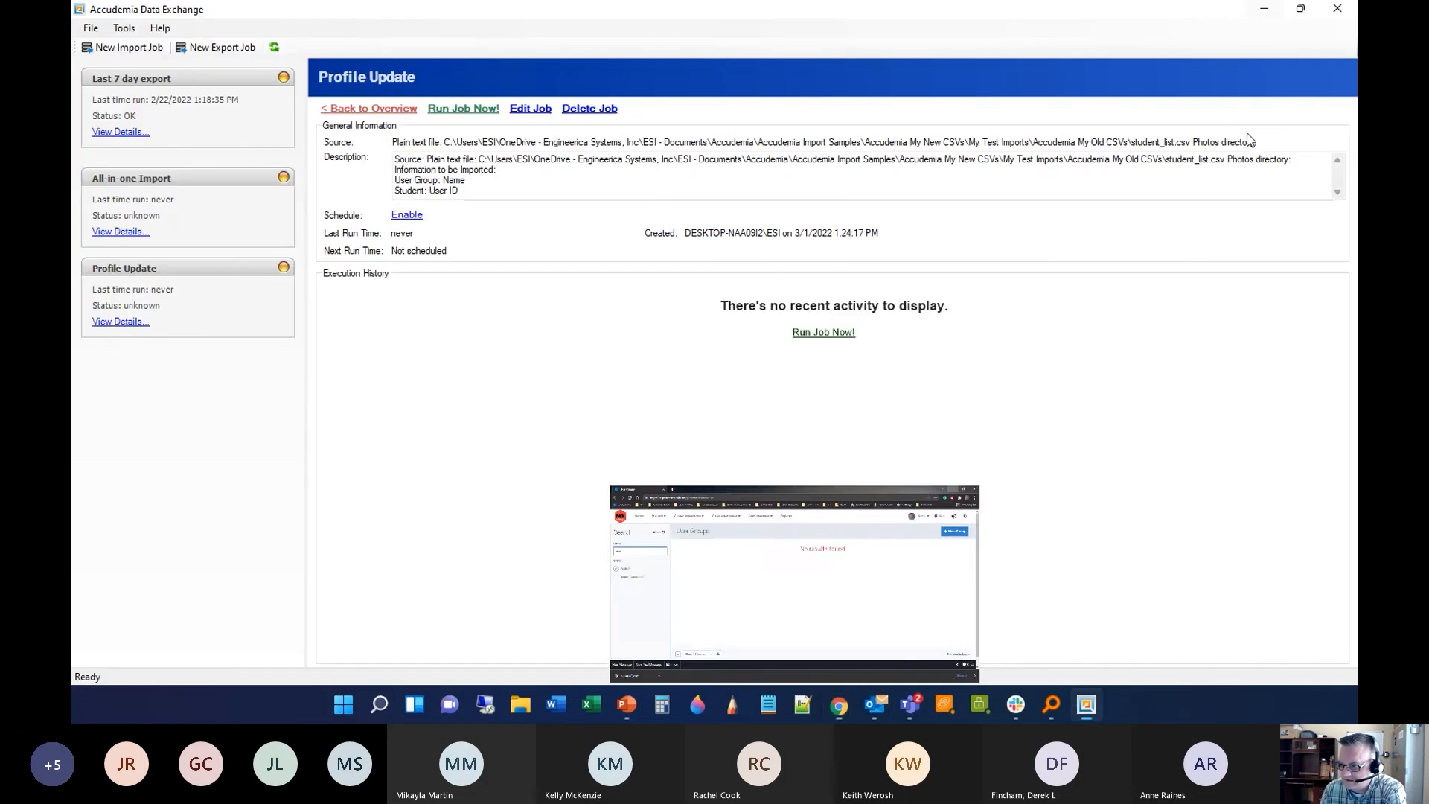
pyautogui.click(456, 110)
pyautogui.click(738, 409)
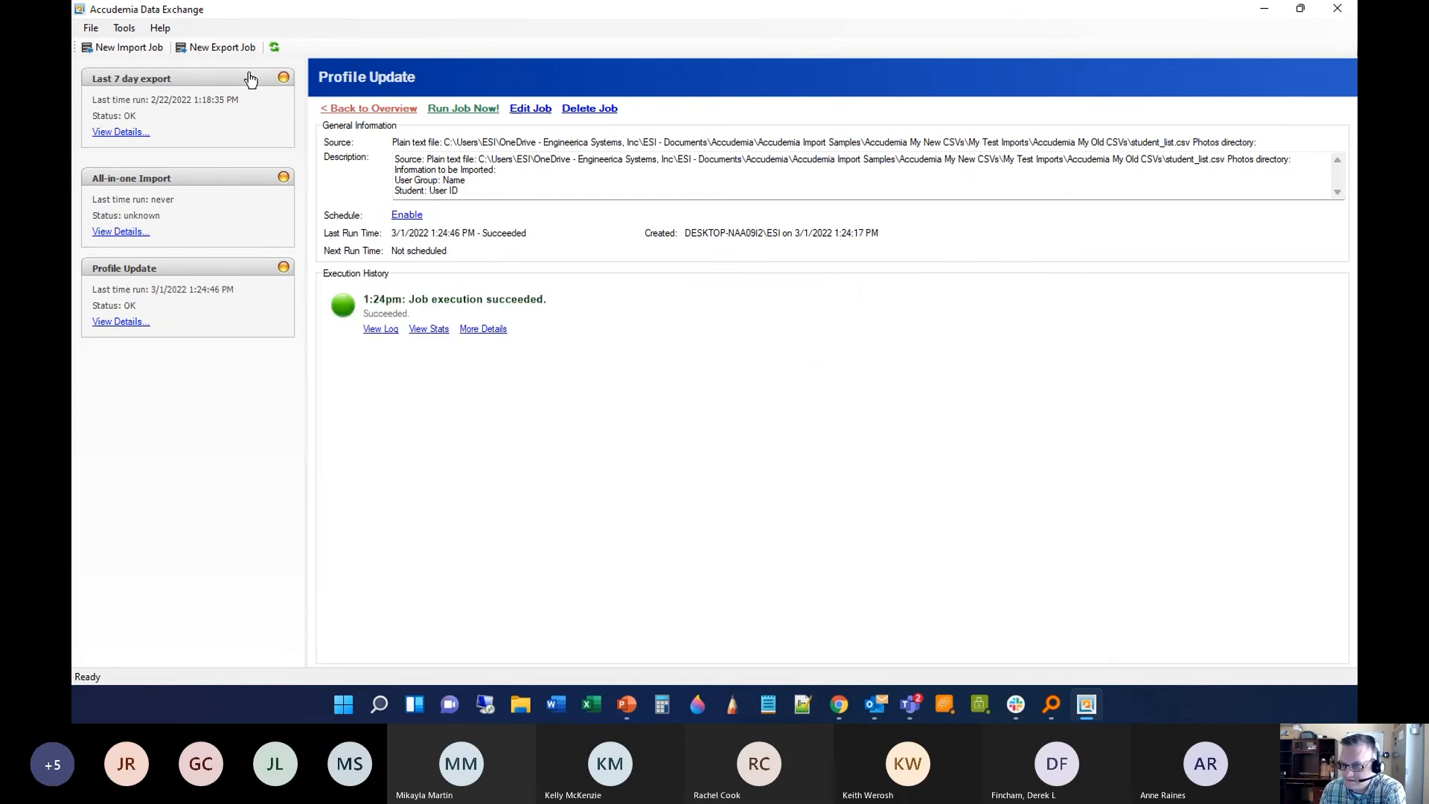
# Switch back to the User Groups page in Chrome, reset the search and look up "non" again.
pyautogui.click(1264, 9)
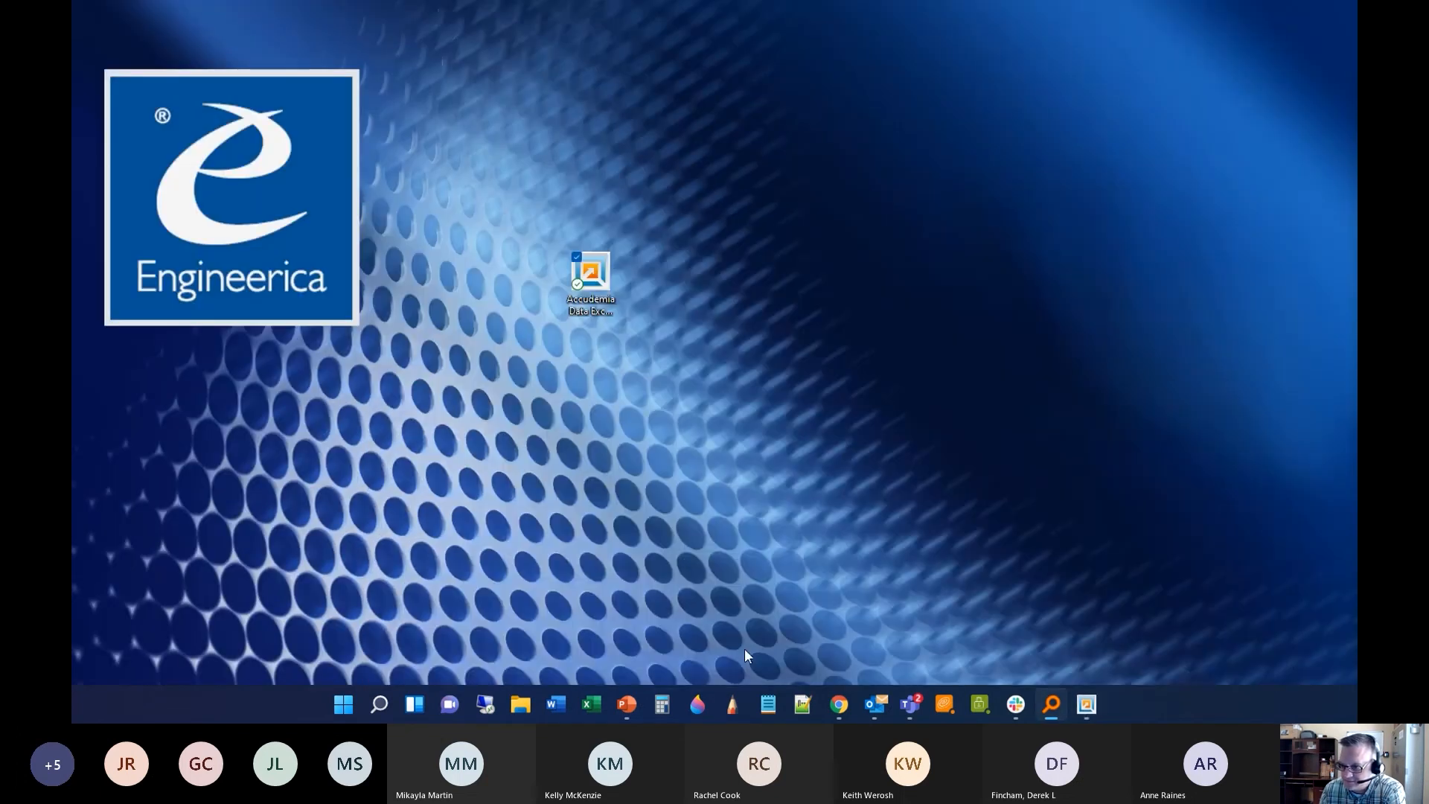
pyautogui.moveTo(845, 711)
pyautogui.click(921, 626)
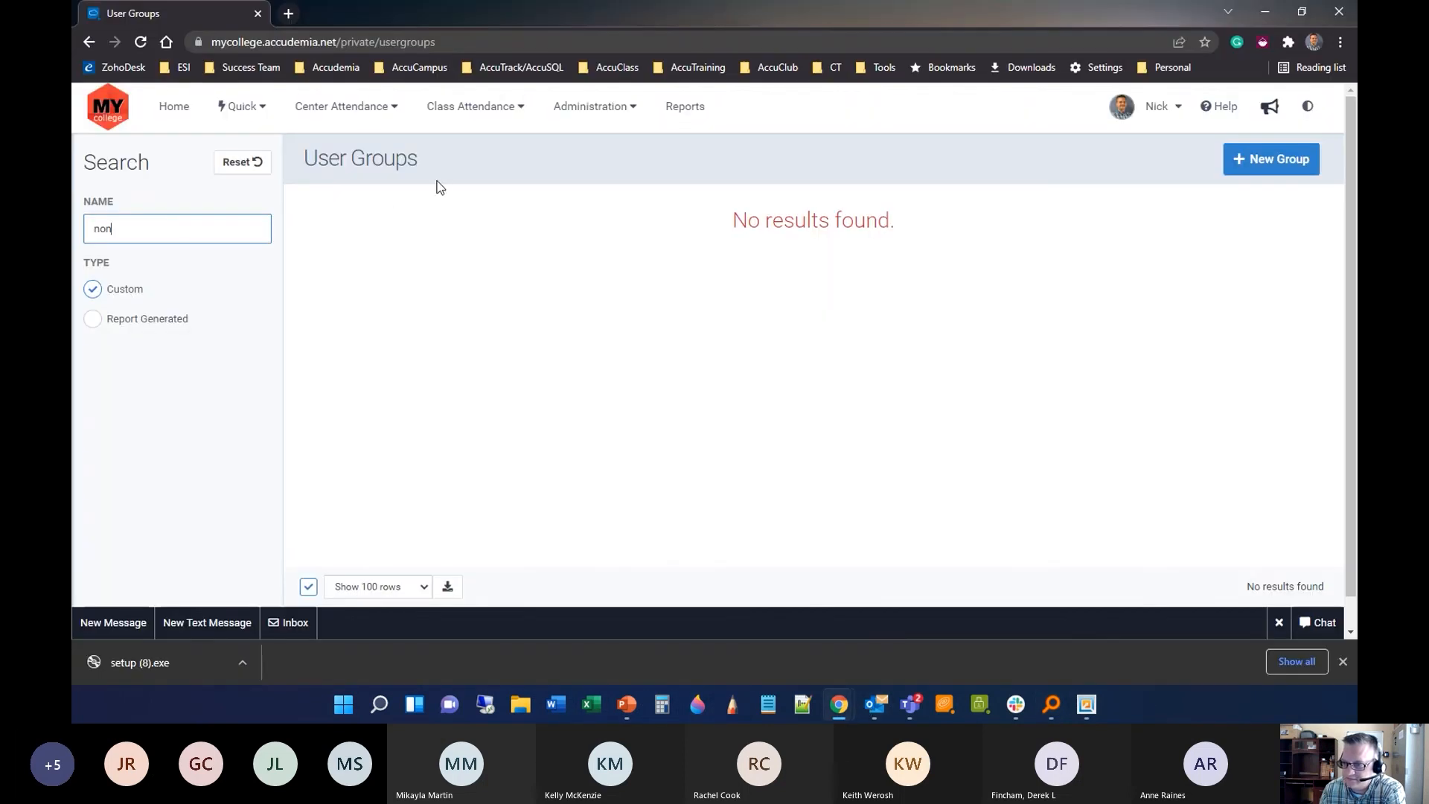
pyautogui.click(236, 165)
pyautogui.click(194, 224)
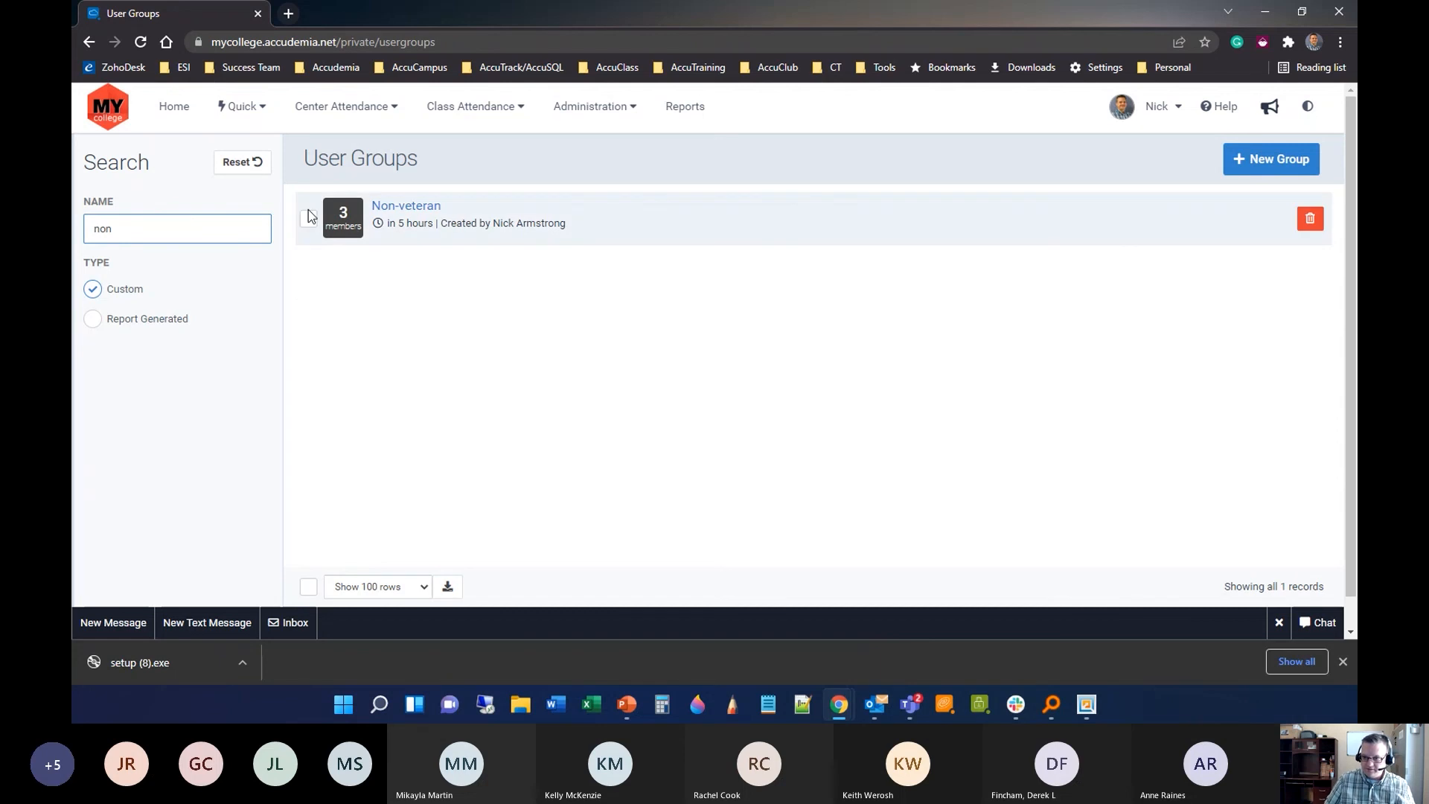
# Open the Non-veteran group, list only its selected members to check who was imported, and close the group.
pyautogui.click(389, 208)
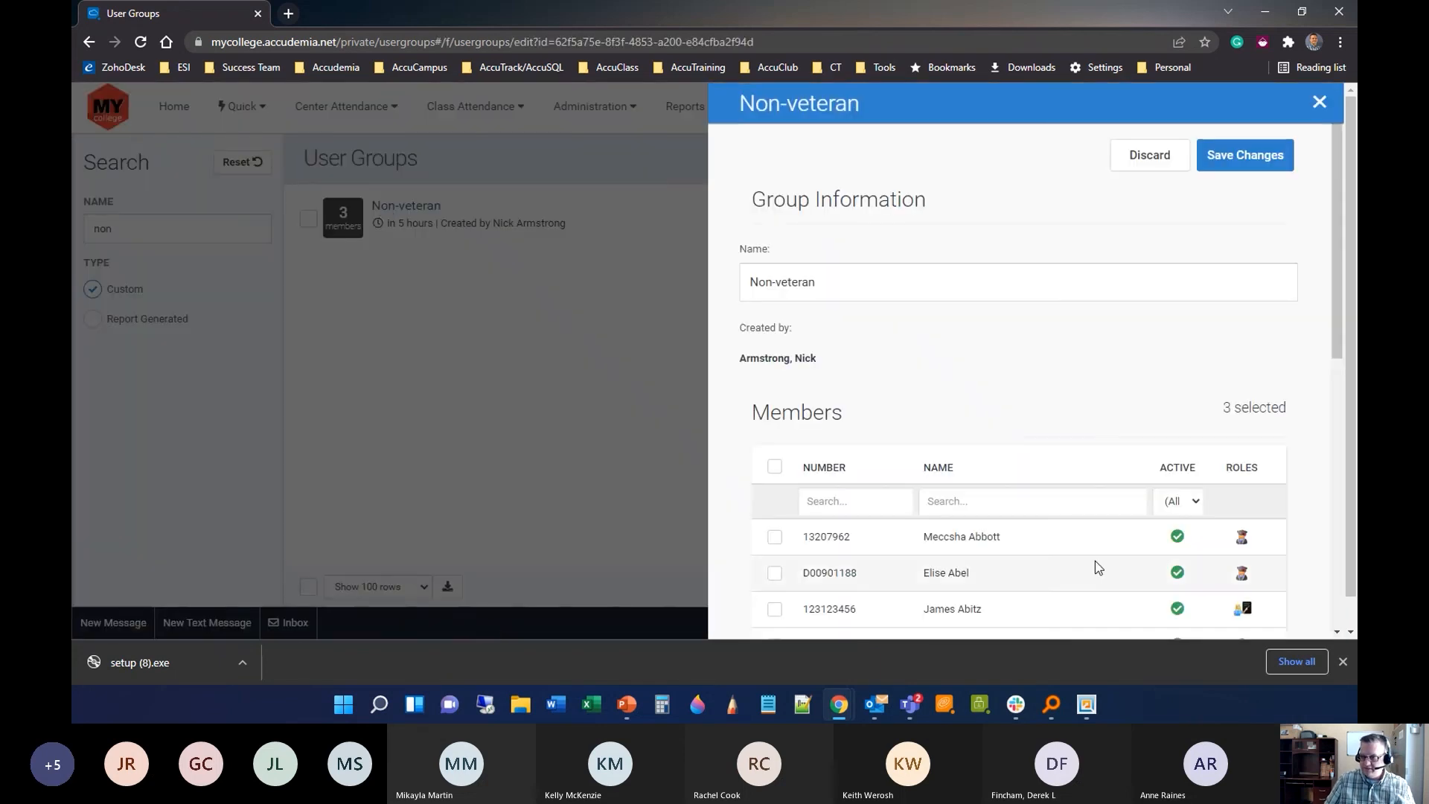
pyautogui.scroll(-2, 982, 509)
pyautogui.scroll(2, 964, 554)
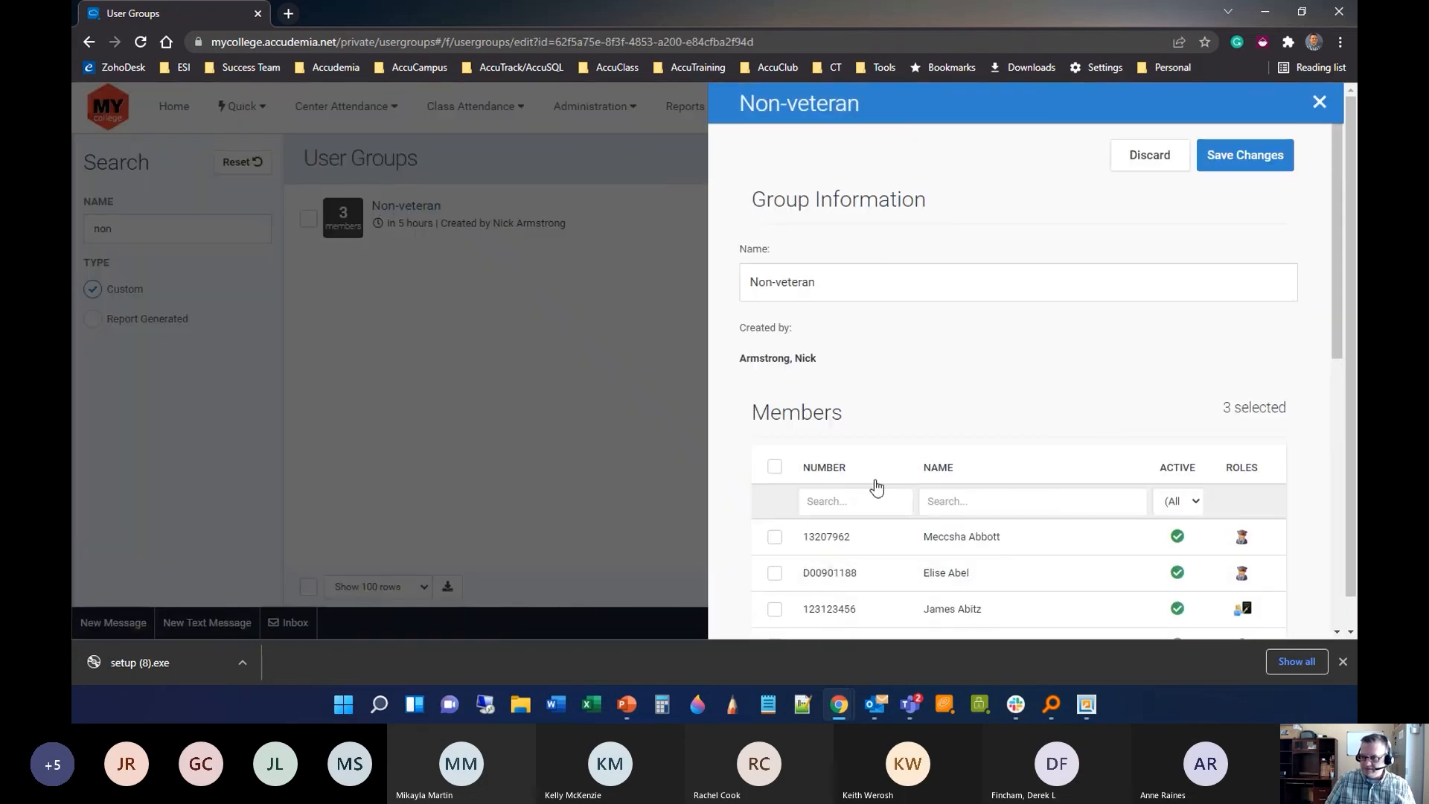
pyautogui.scroll(-3, 745, 350)
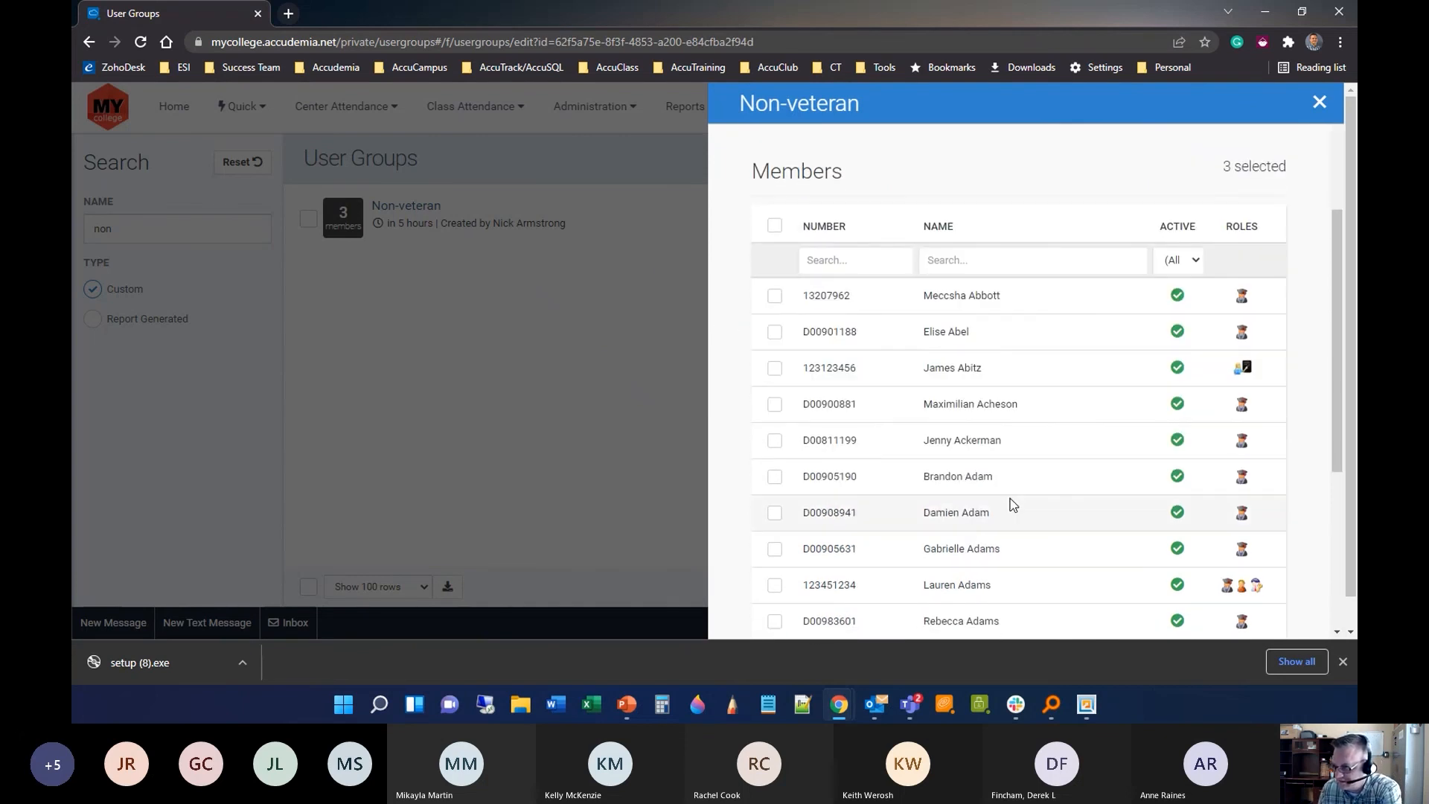
pyautogui.scroll(2, 1010, 501)
pyautogui.scroll(-6, 1241, 354)
pyautogui.click(925, 519)
pyautogui.click(939, 457)
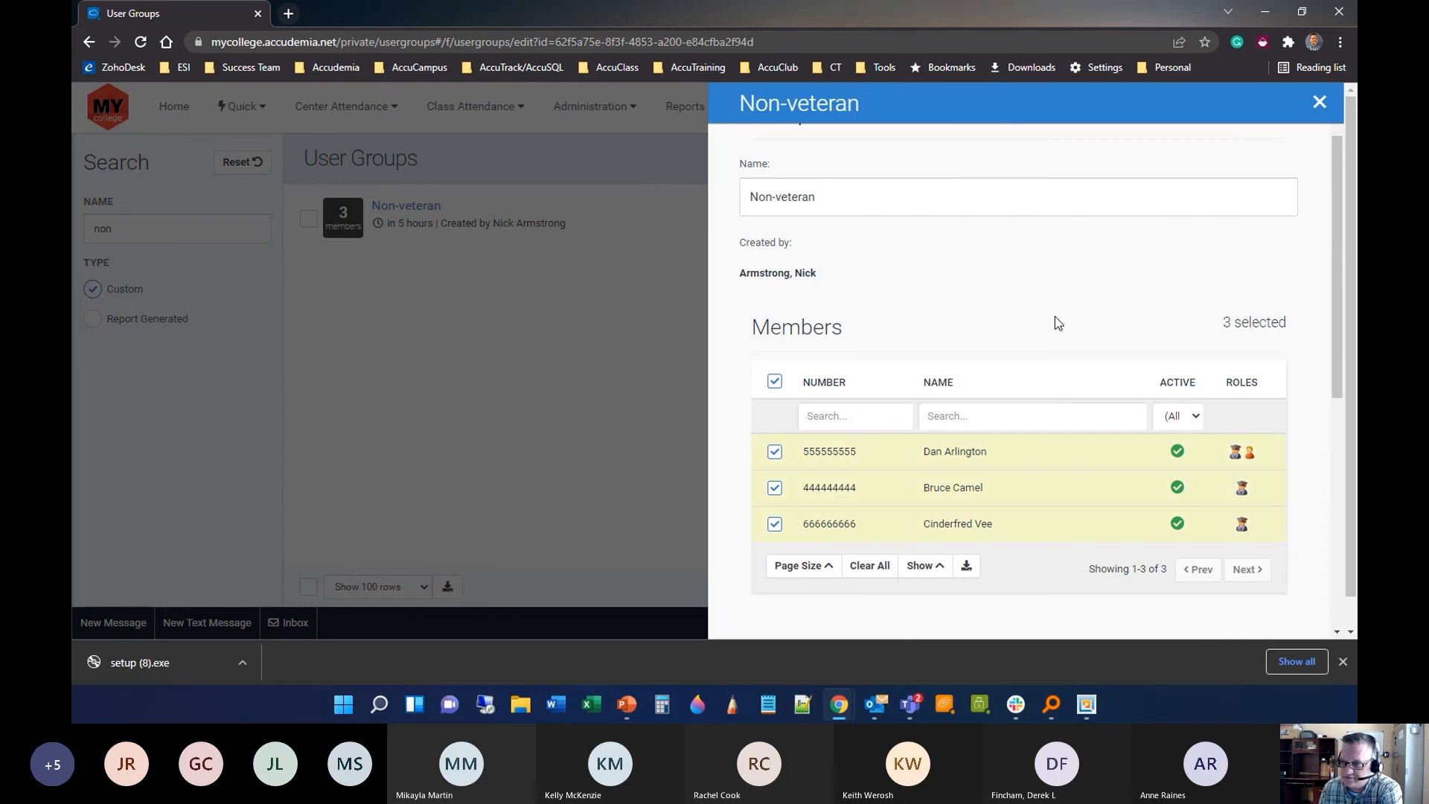
pyautogui.scroll(1, 1064, 318)
pyautogui.click(1316, 103)
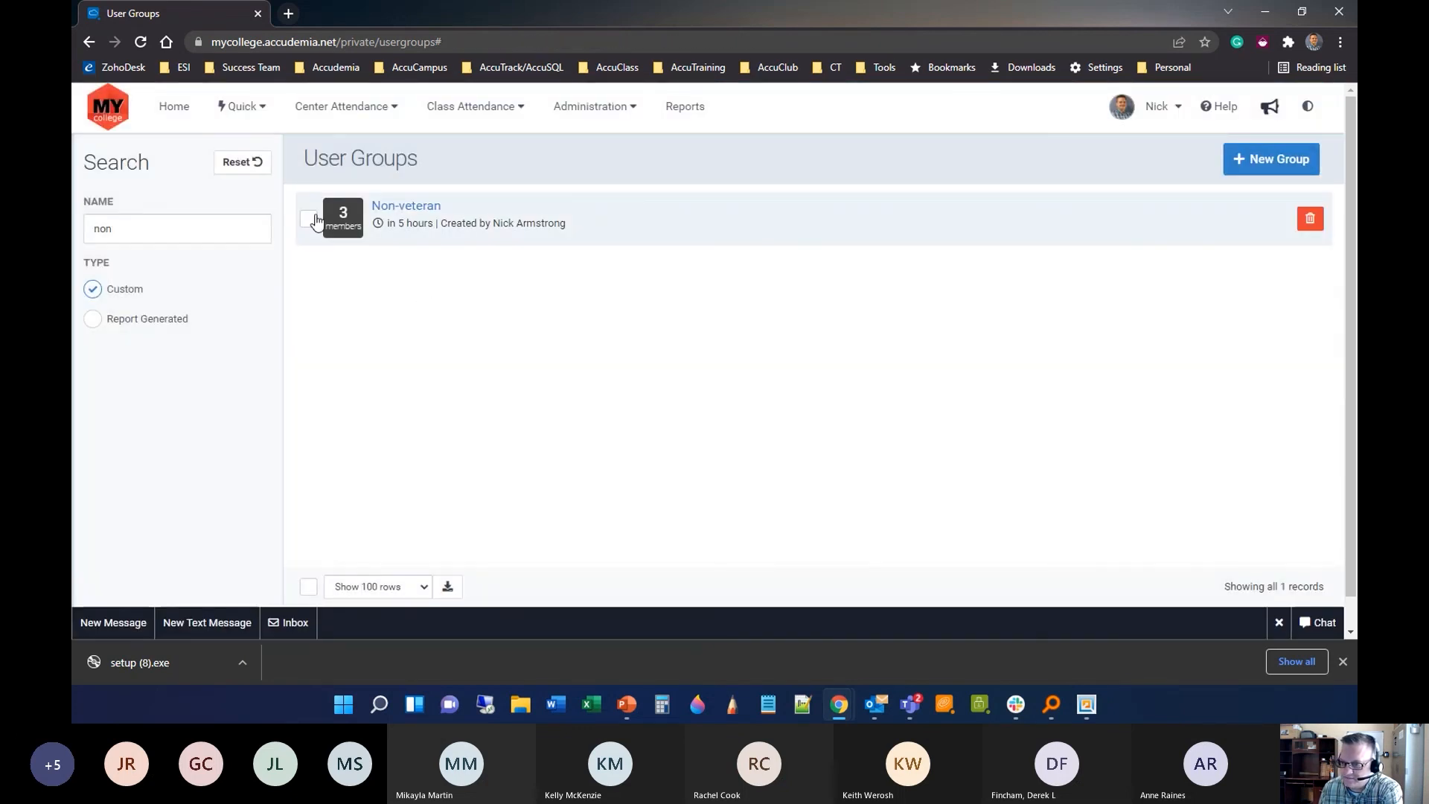
# Go to User Accounts, search by the first imported student's user ID and open that student's account.
pyautogui.click(615, 113)
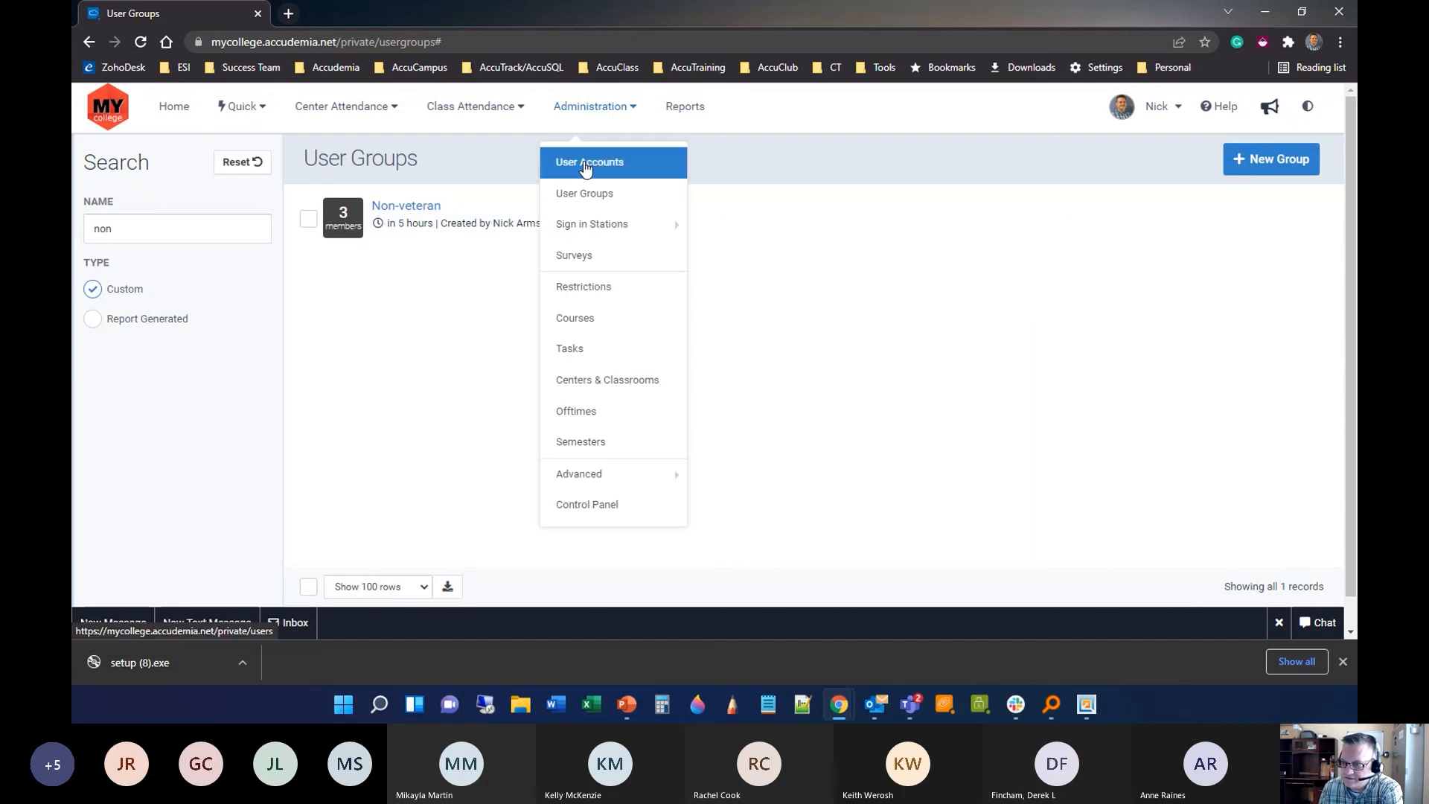
pyautogui.click(587, 168)
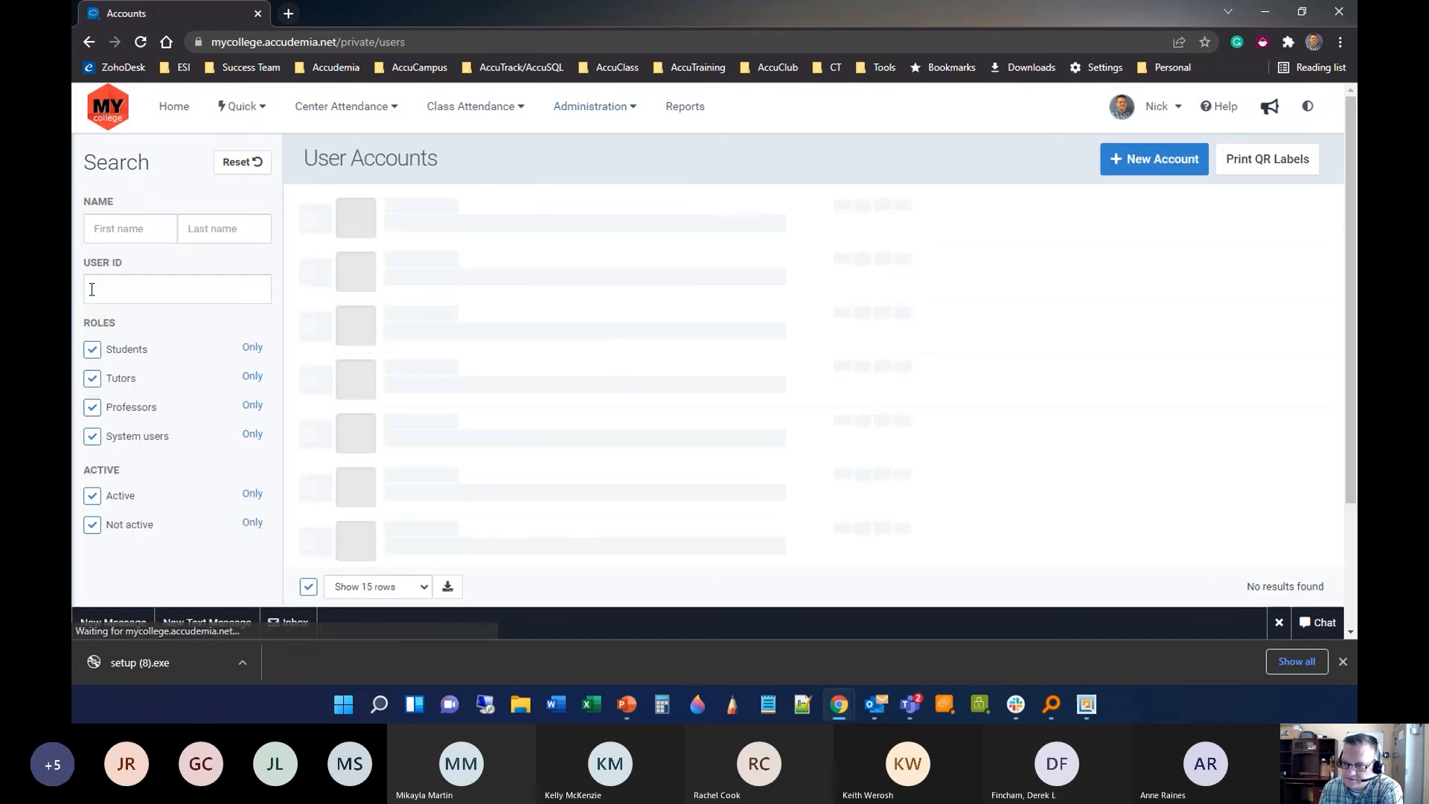
pyautogui.write('33333')
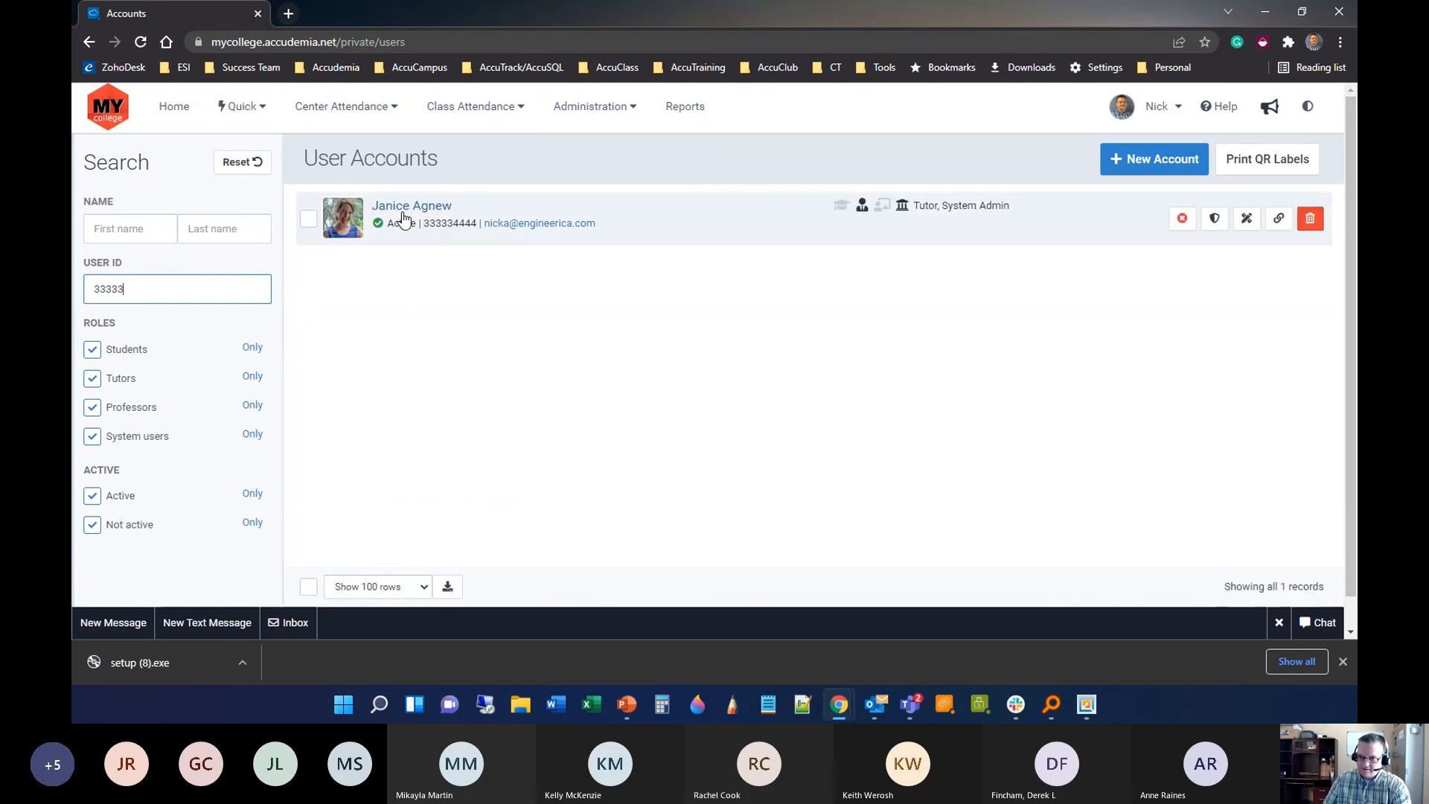
pyautogui.hotkey('ctrl', 'a')
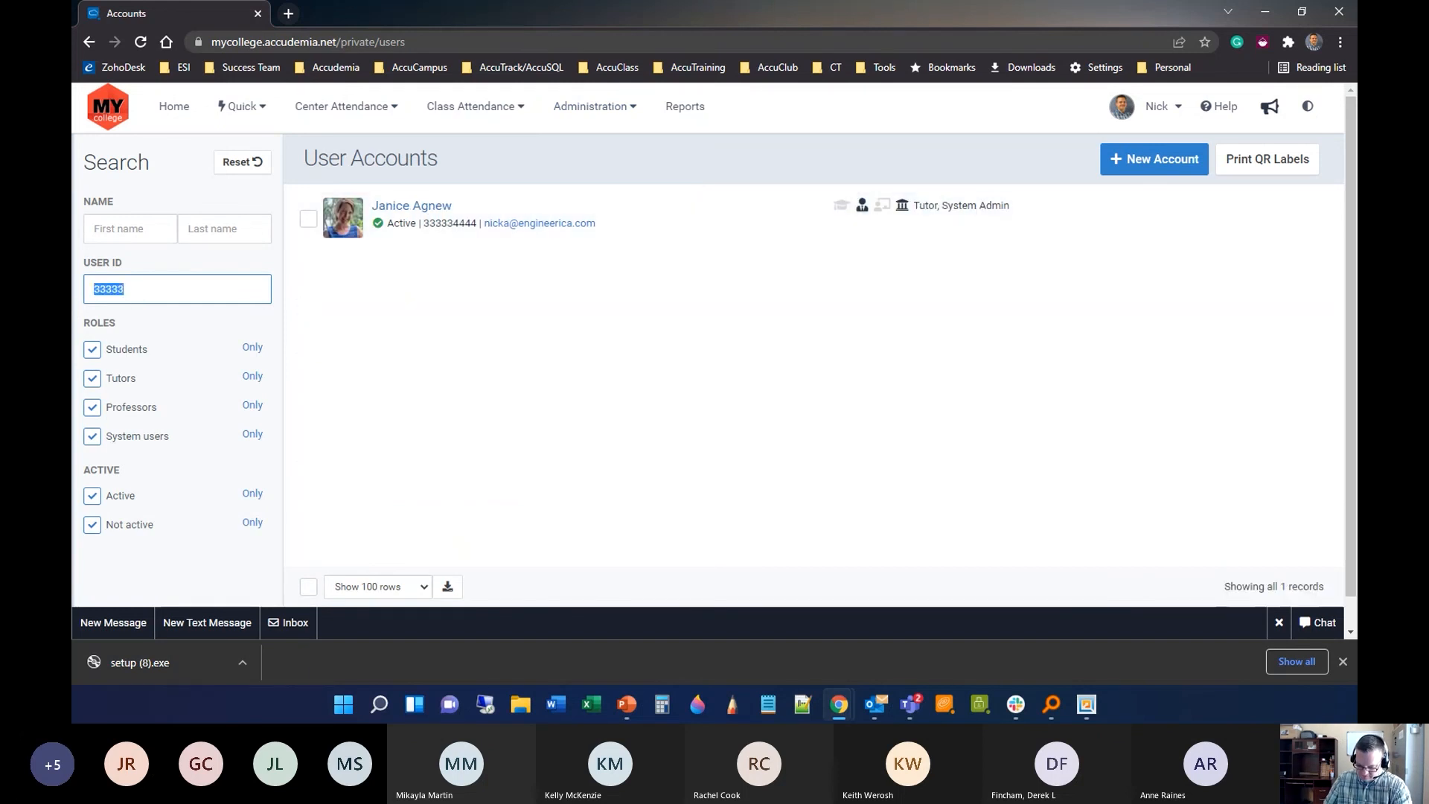
pyautogui.write('444444444')
pyautogui.click(429, 222)
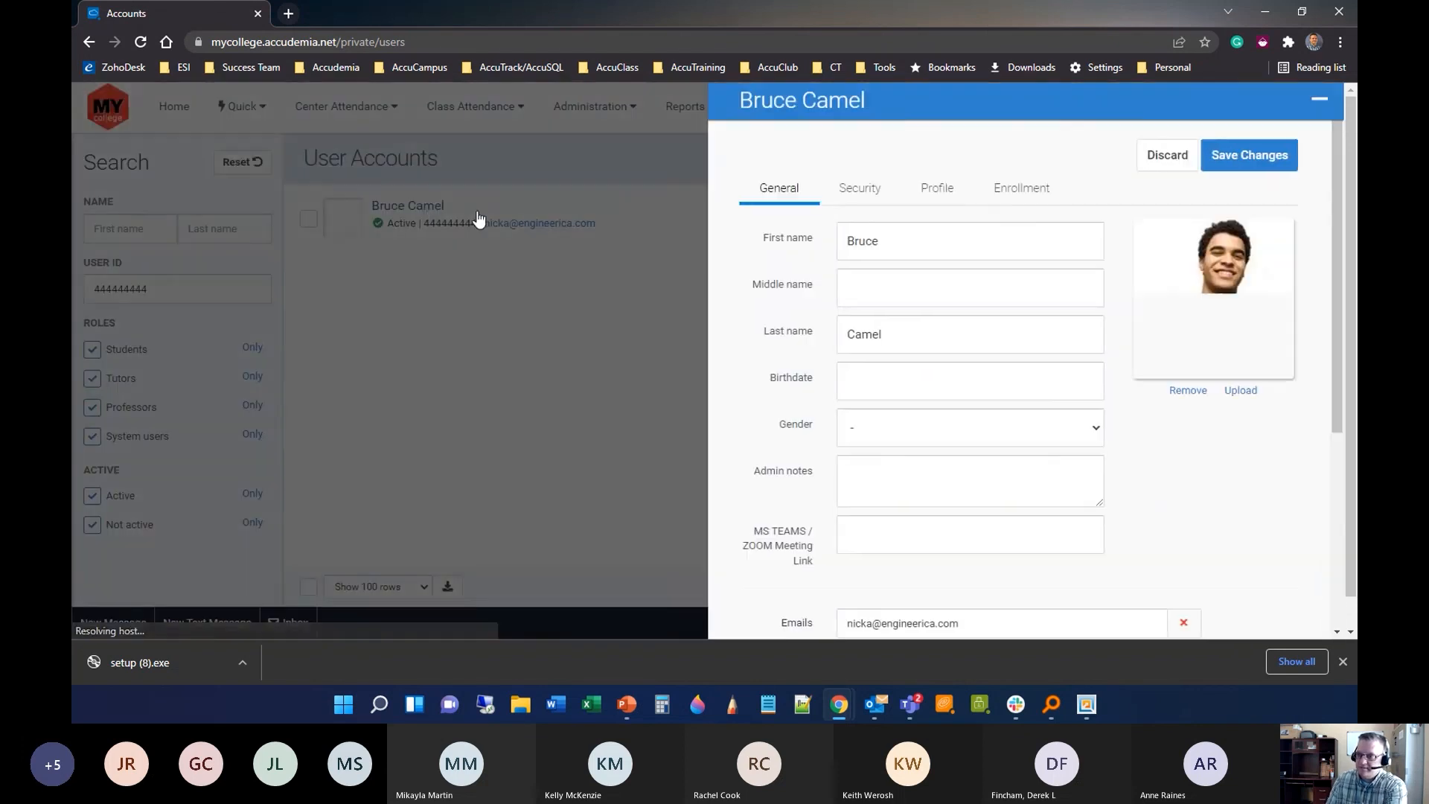
# Review the student's profile answers, including Advising Demographics, Veteran, Team Color, Current GPA and Major, then close the account.
pyautogui.click(942, 191)
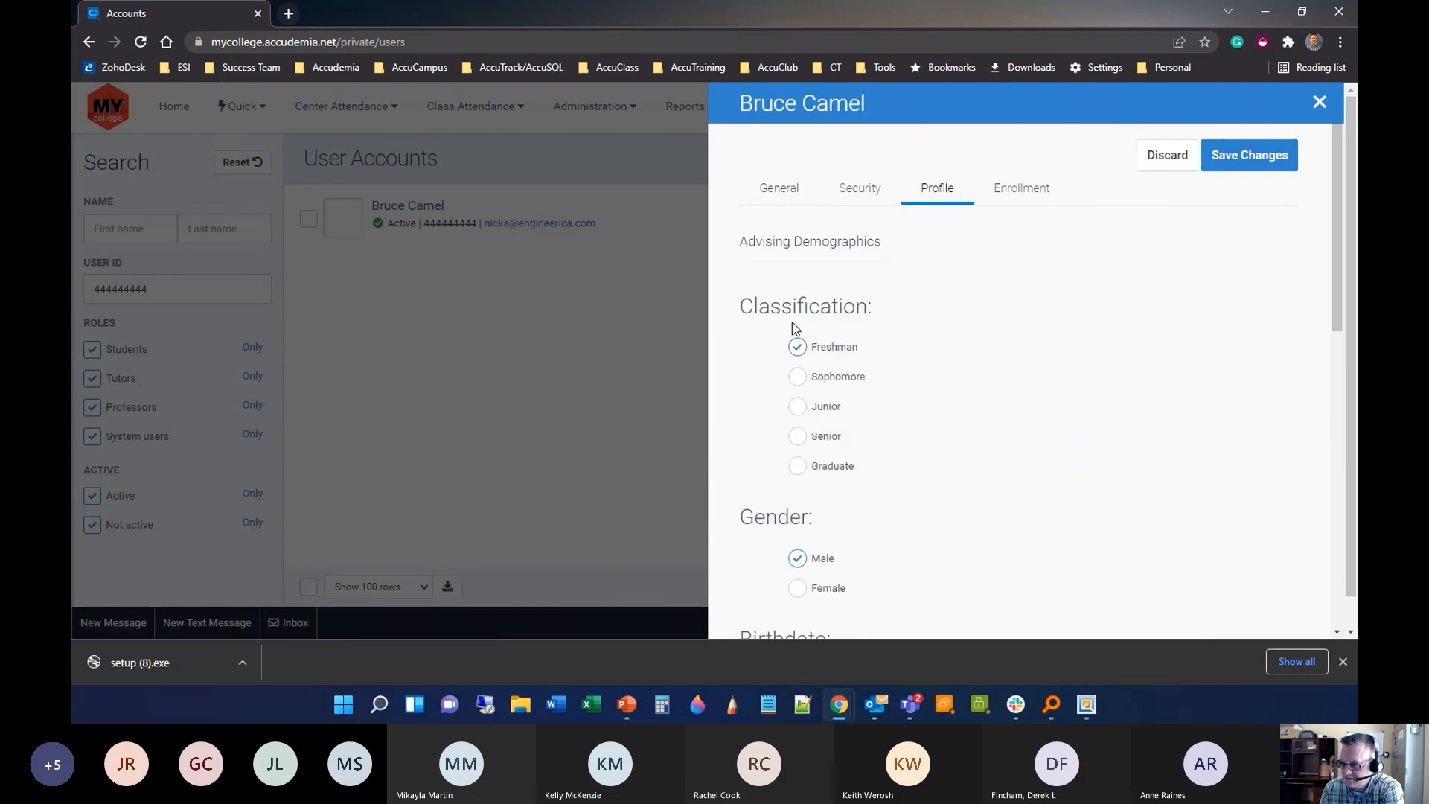
pyautogui.moveTo(741, 247); pyautogui.dragTo(923, 245)
pyautogui.scroll(-2, 850, 436)
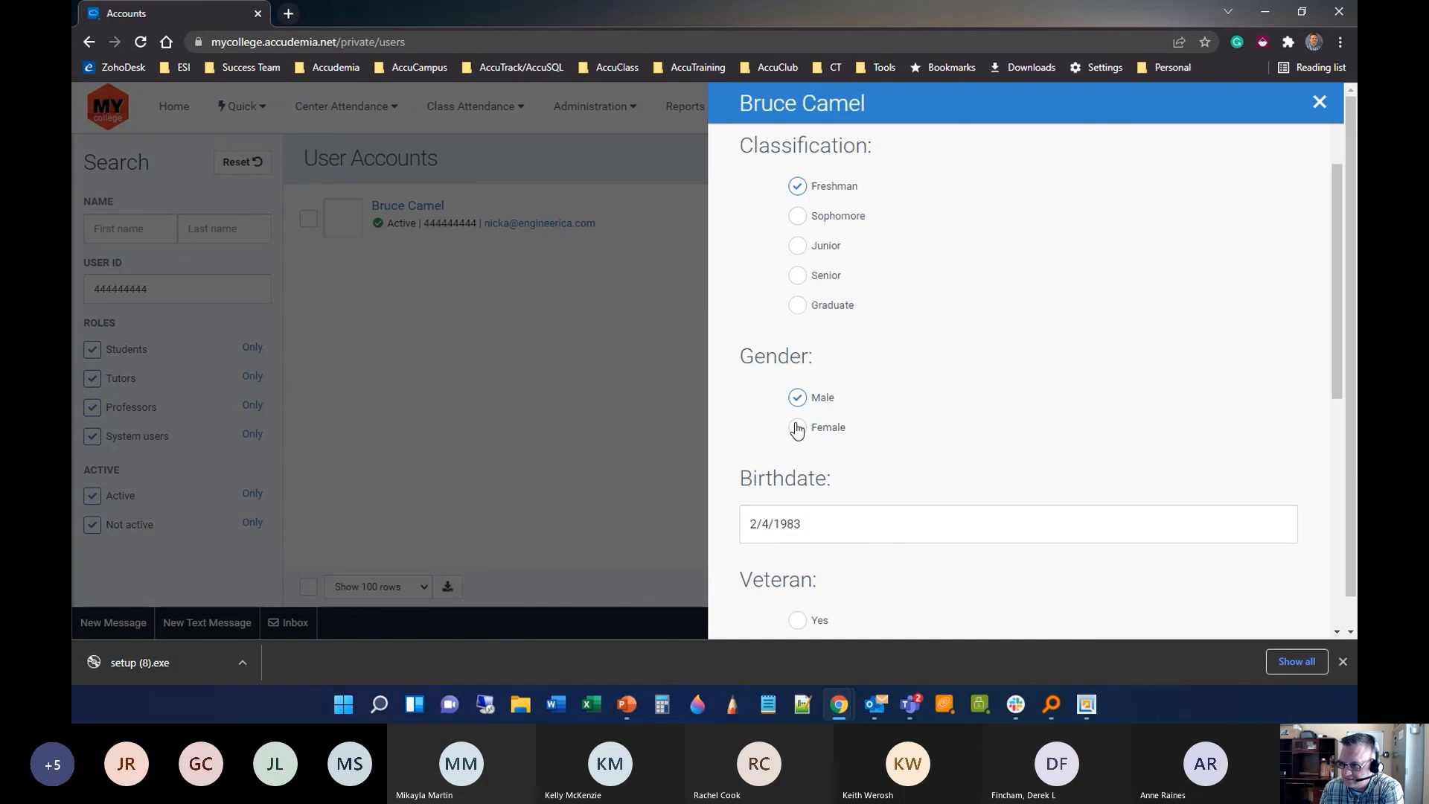
pyautogui.scroll(-3, 789, 480)
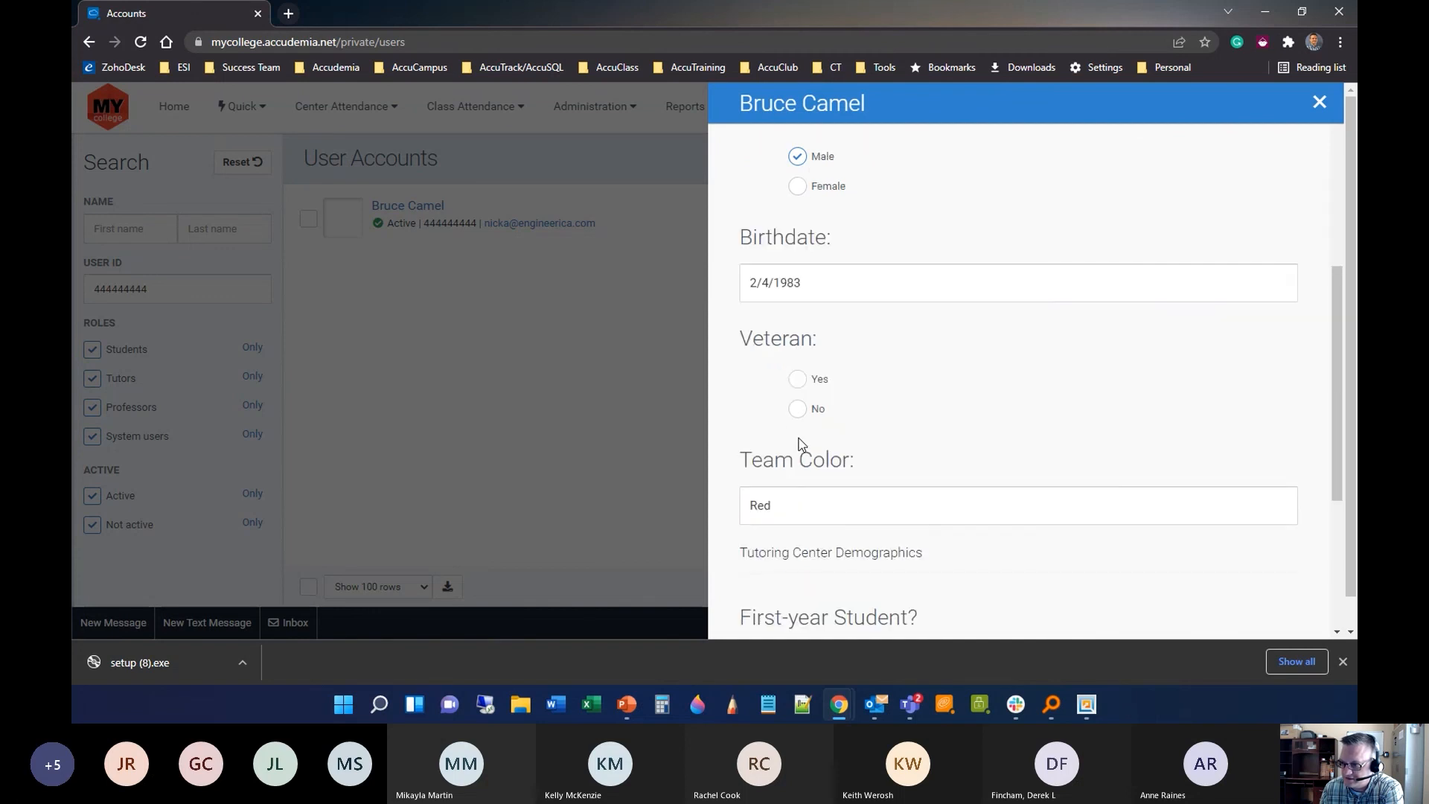
pyautogui.scroll(2, 798, 350)
pyautogui.scroll(-3, 804, 380)
pyautogui.scroll(-4, 803, 379)
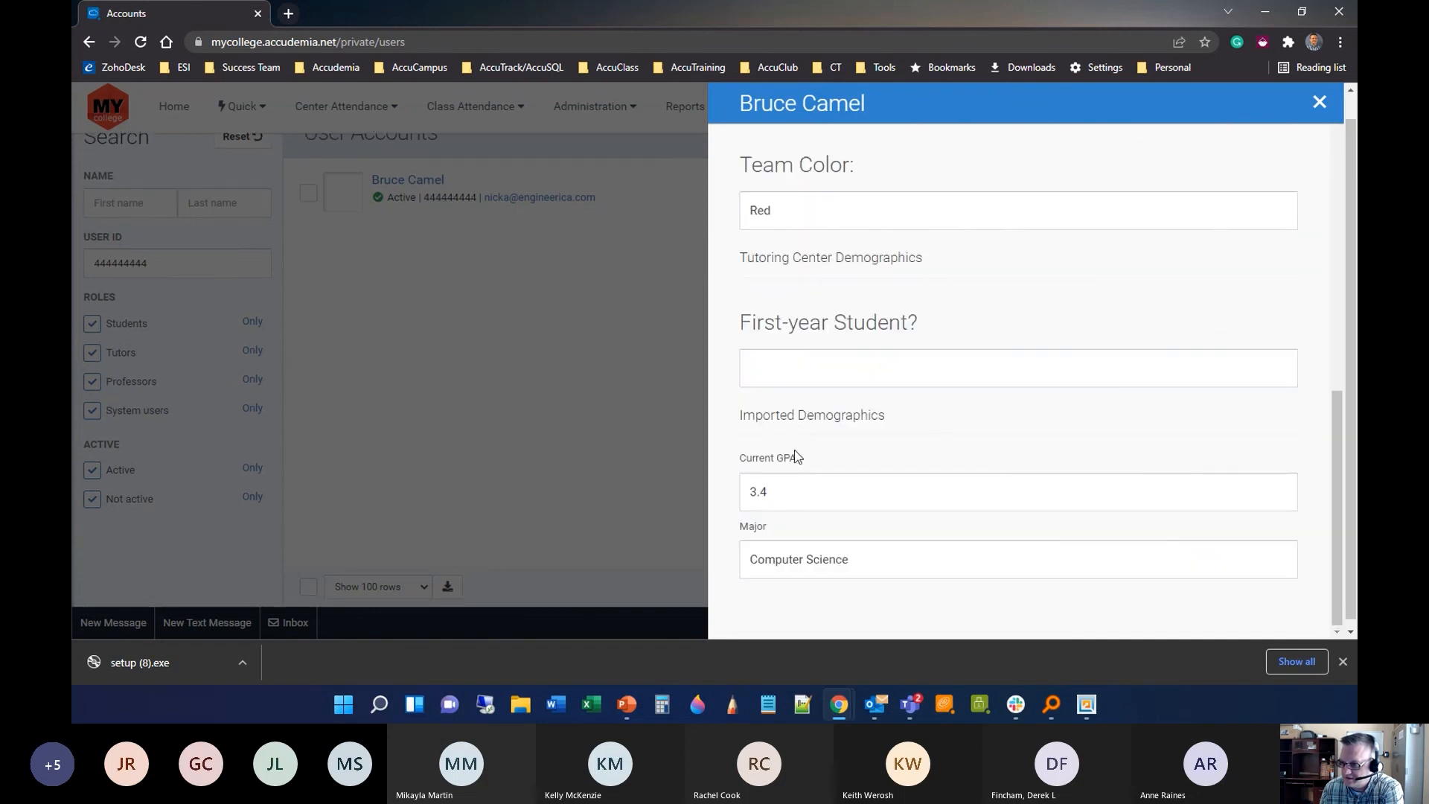
pyautogui.moveTo(766, 491); pyautogui.dragTo(714, 500)
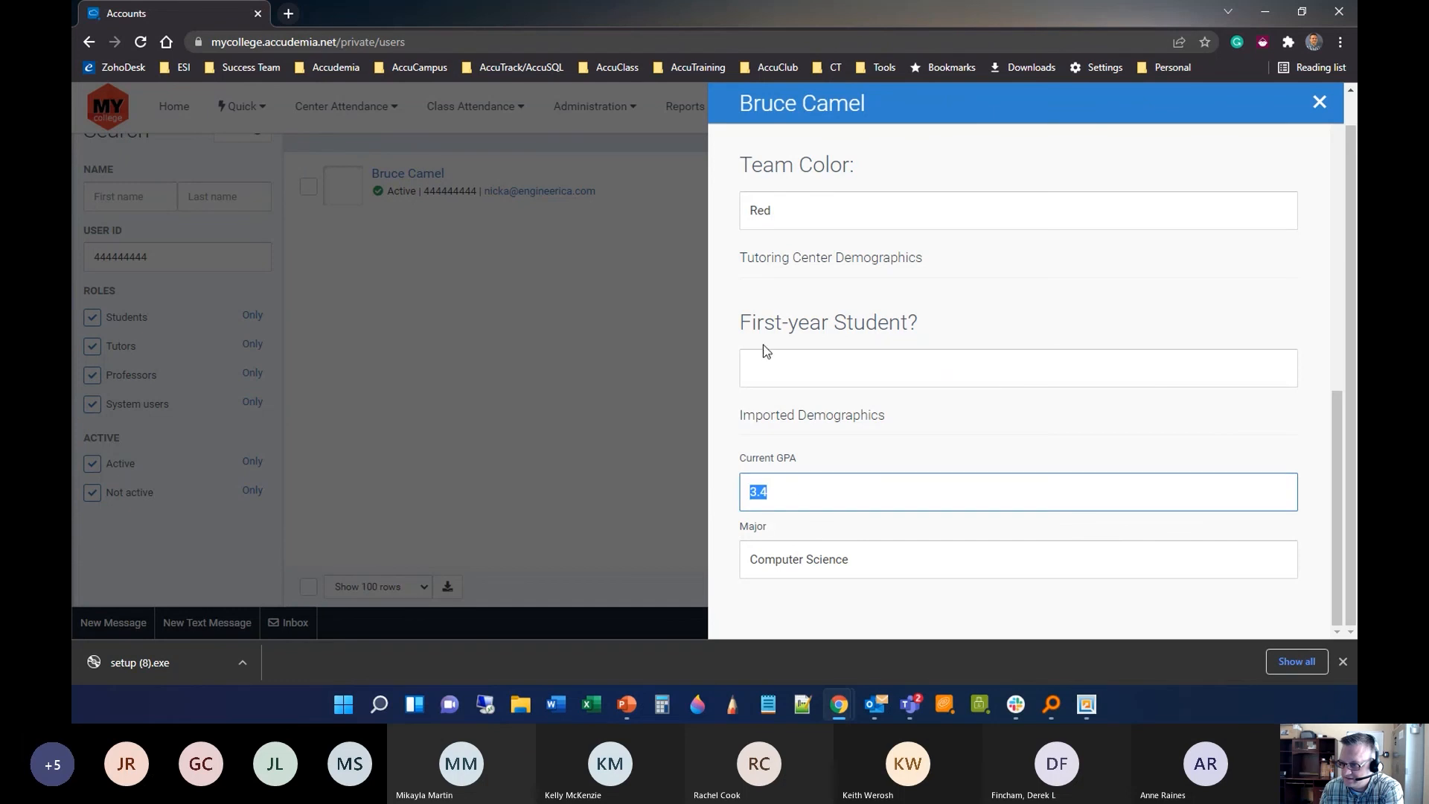
pyautogui.moveTo(741, 427); pyautogui.dragTo(911, 424)
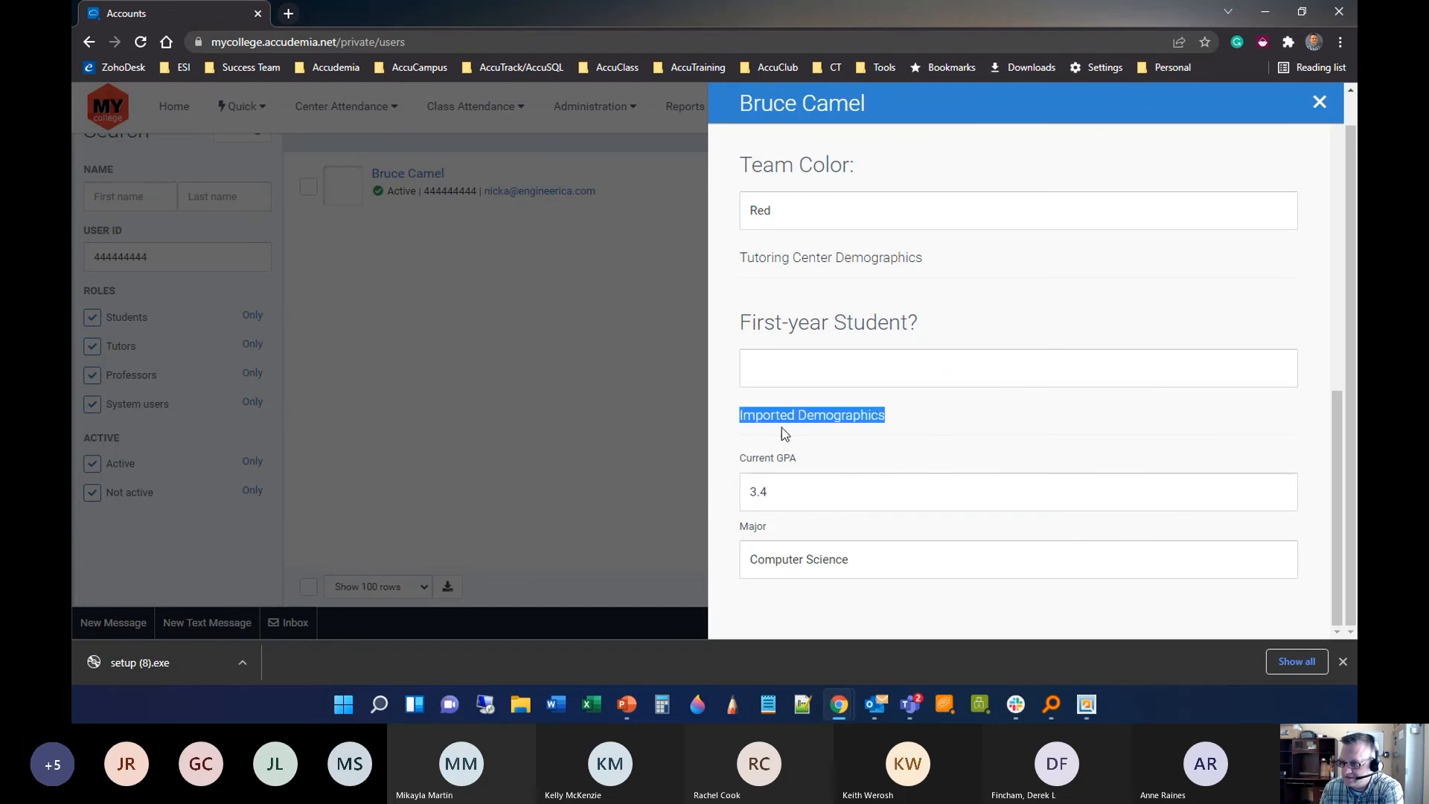
pyautogui.moveTo(777, 489); pyautogui.dragTo(747, 493)
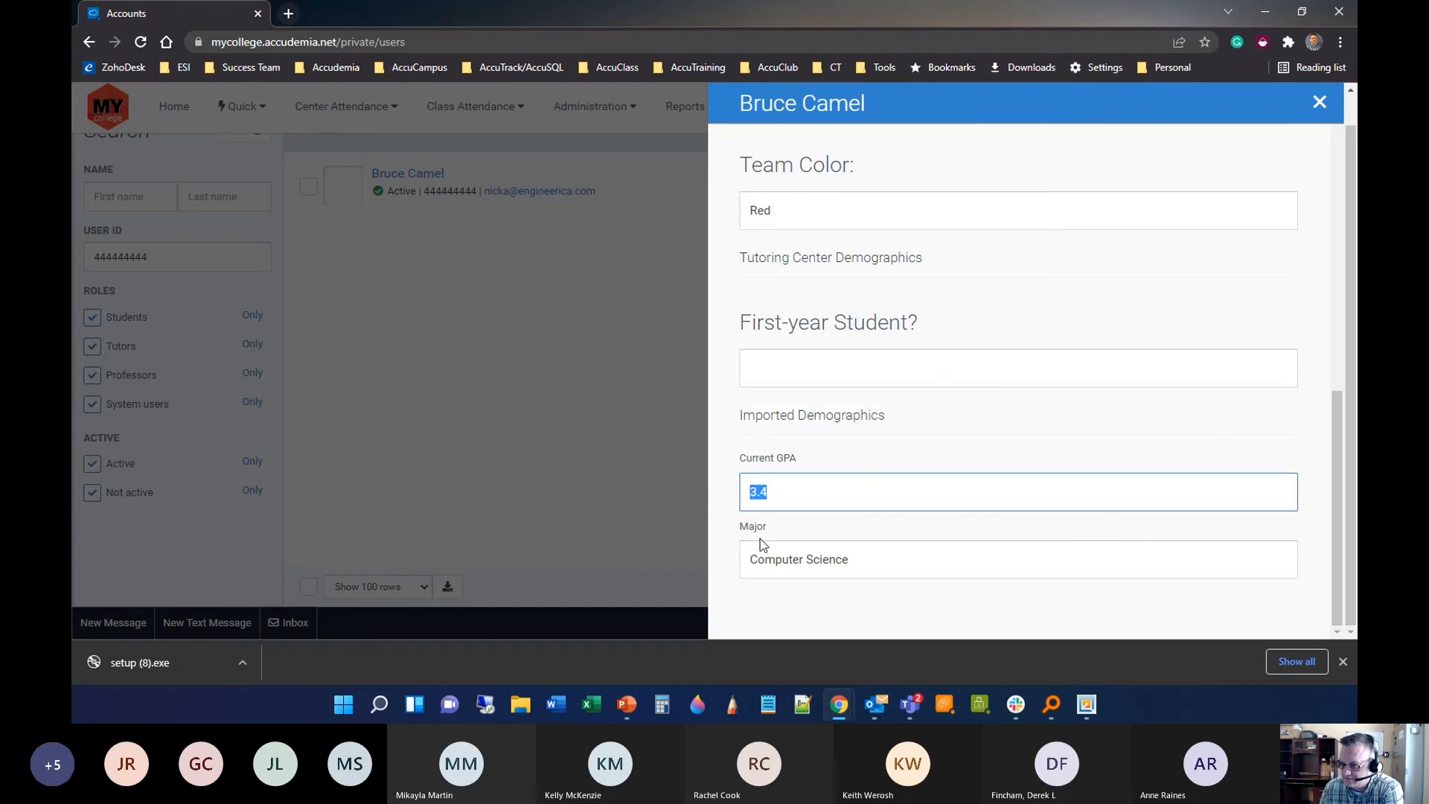
pyautogui.moveTo(885, 561); pyautogui.dragTo(568, 568)
pyautogui.click(568, 567)
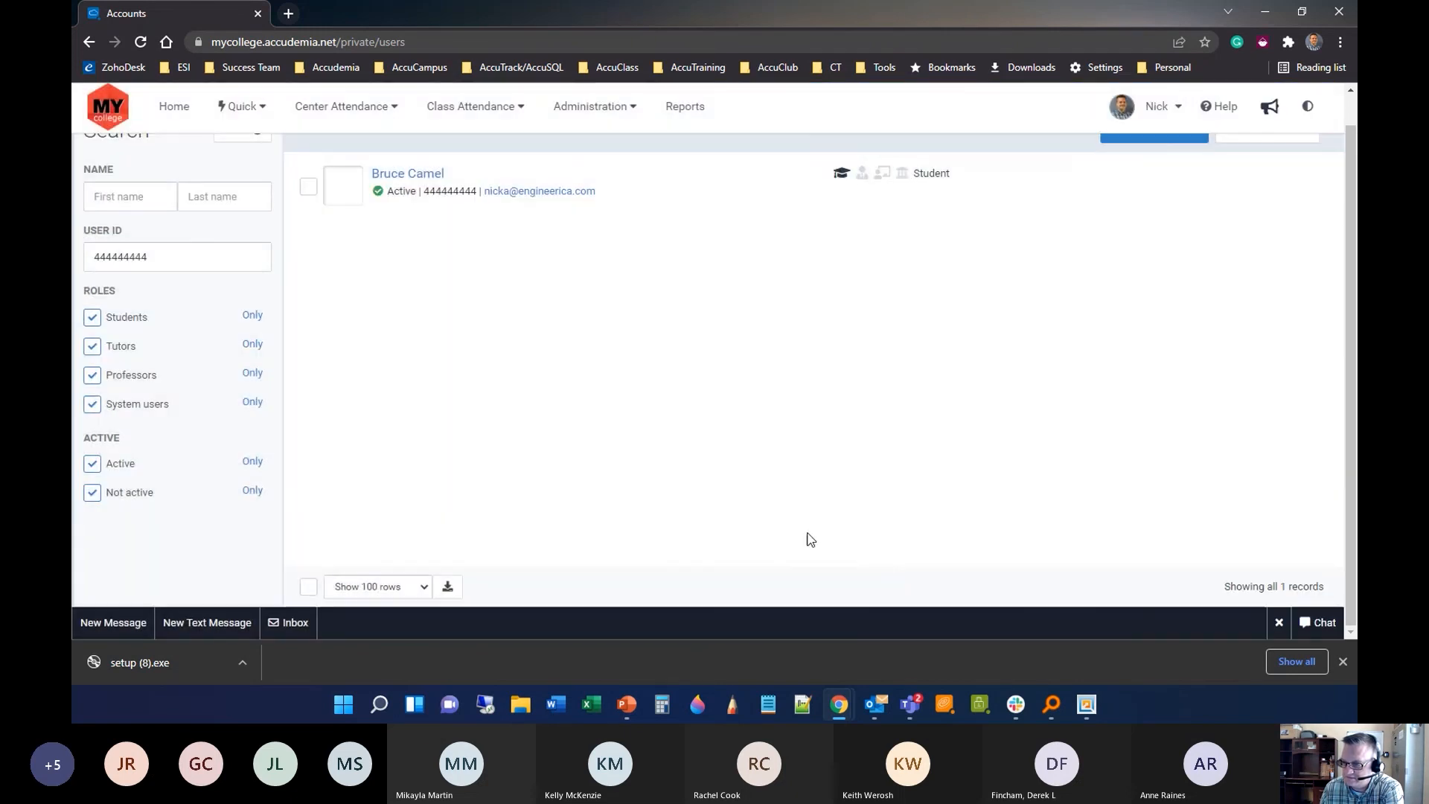
# Find the second imported student by user ID and examine the profile's veteran, team color, first-year, GPA and major answers.
pyautogui.scroll(1, 546, 423)
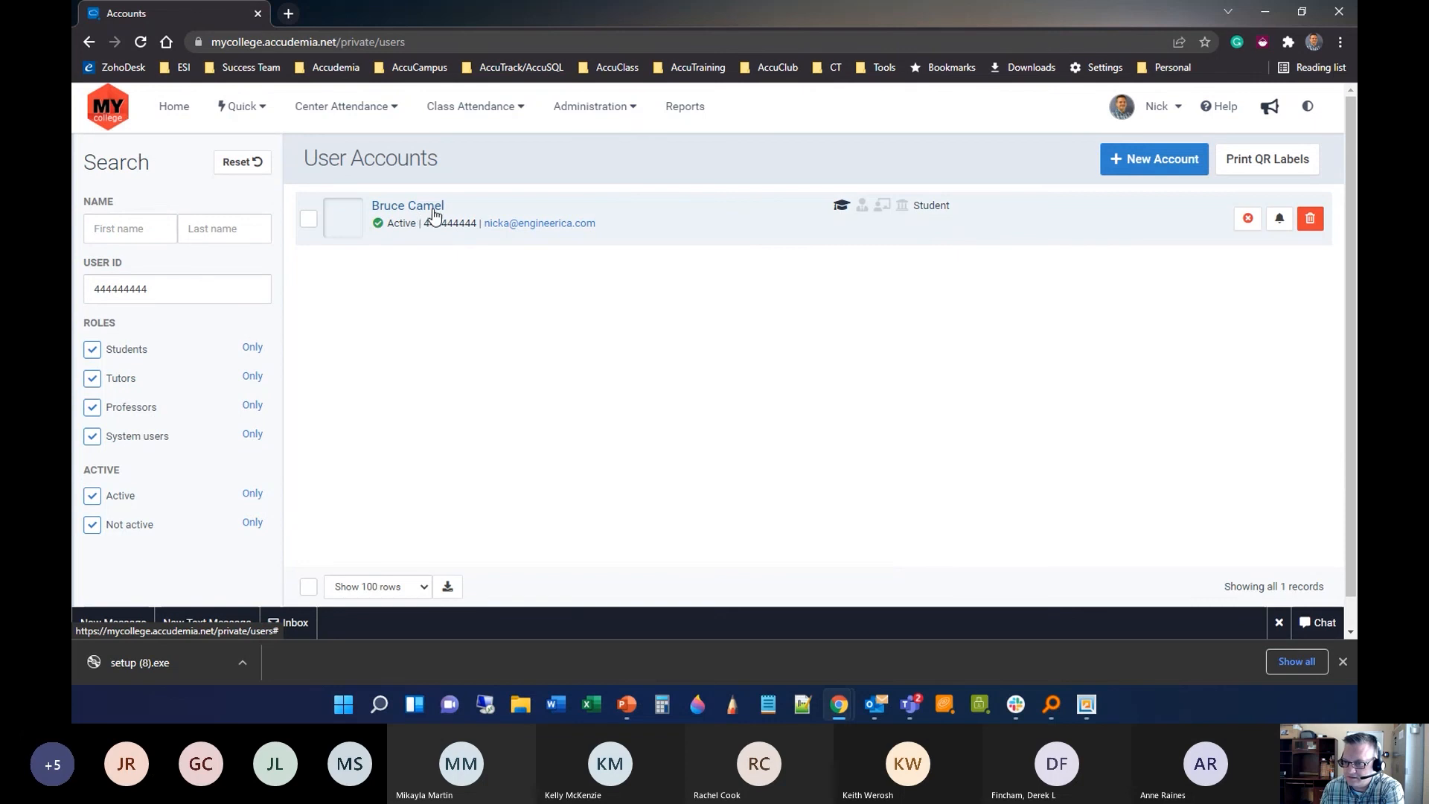
pyautogui.doubleClick(181, 293)
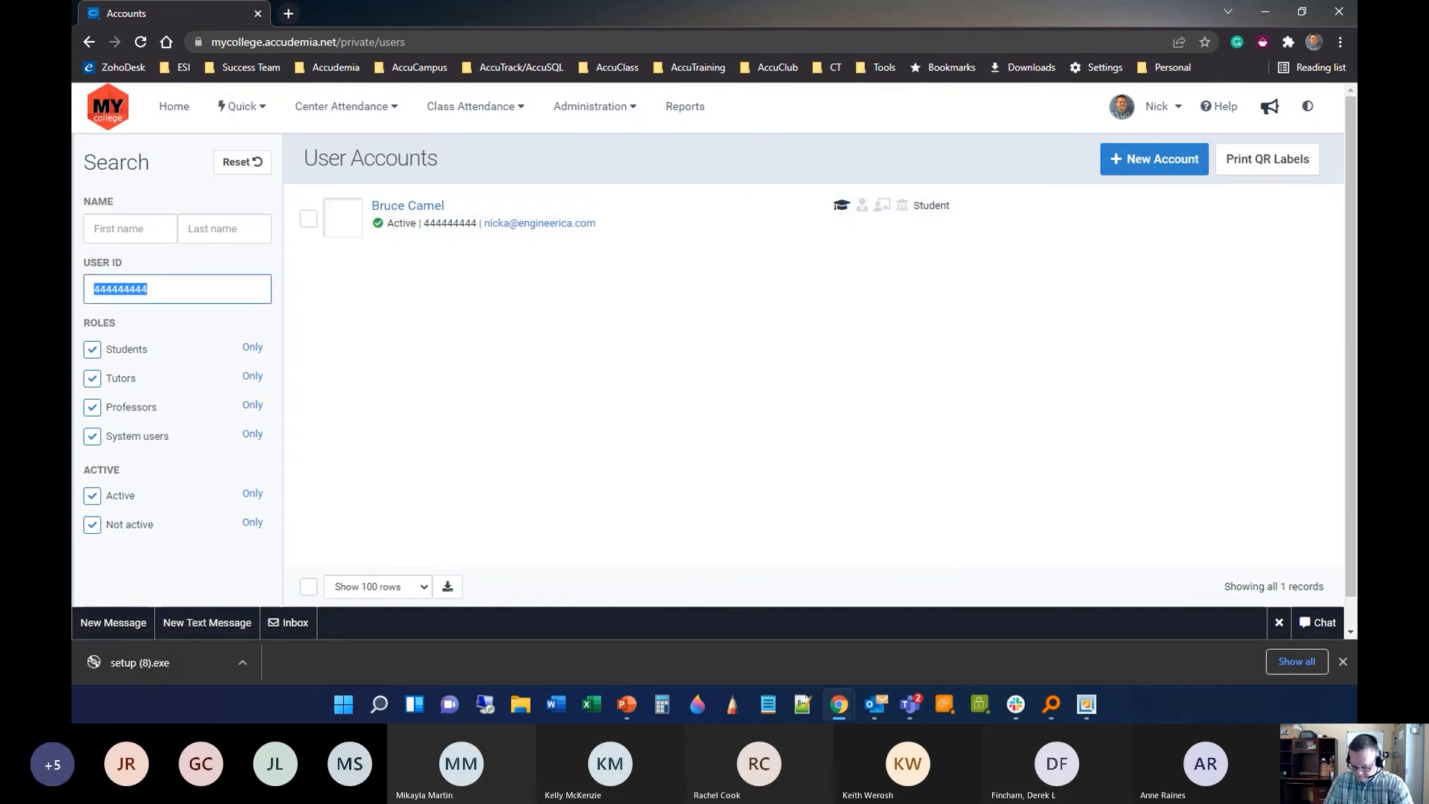
pyautogui.write('55555555')
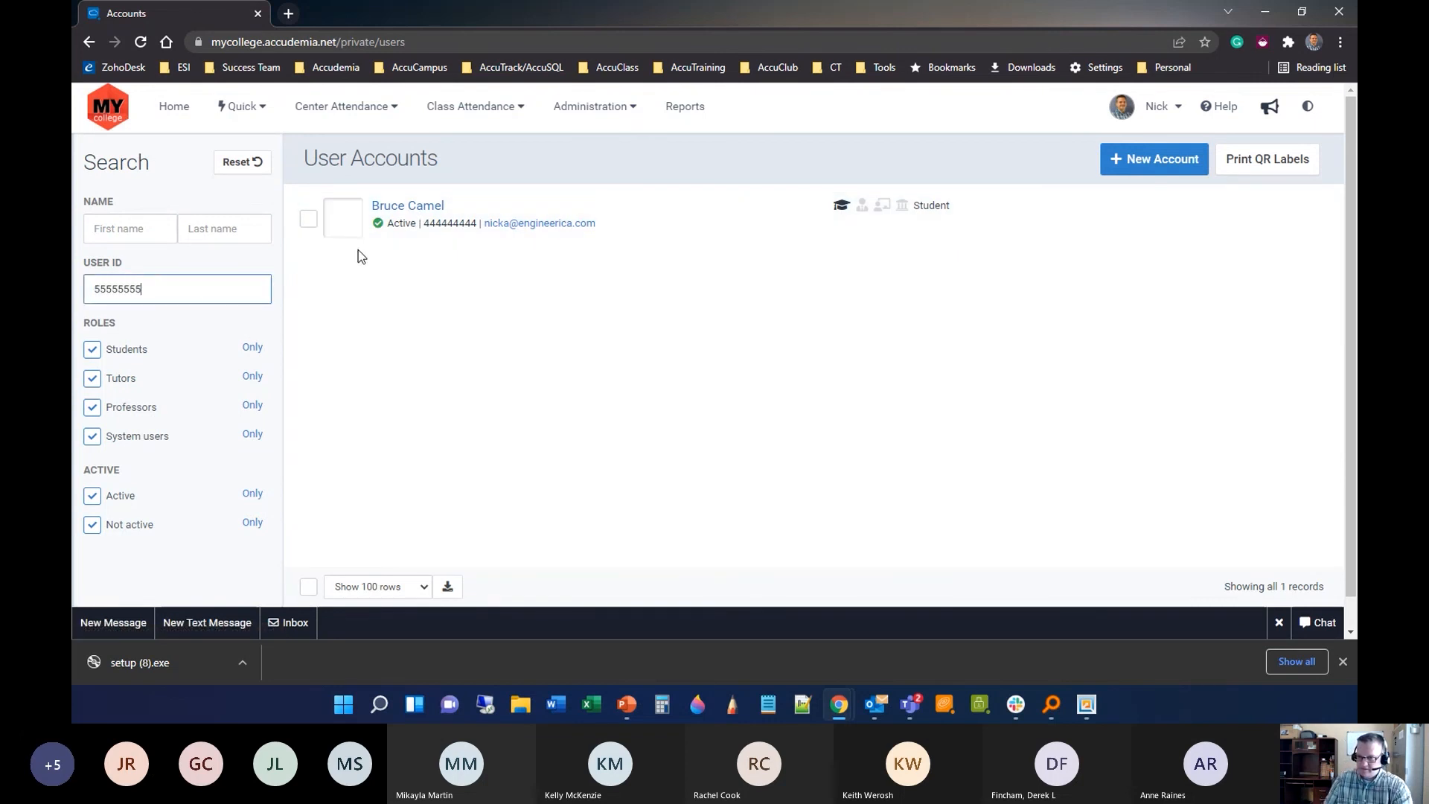
pyautogui.click(406, 208)
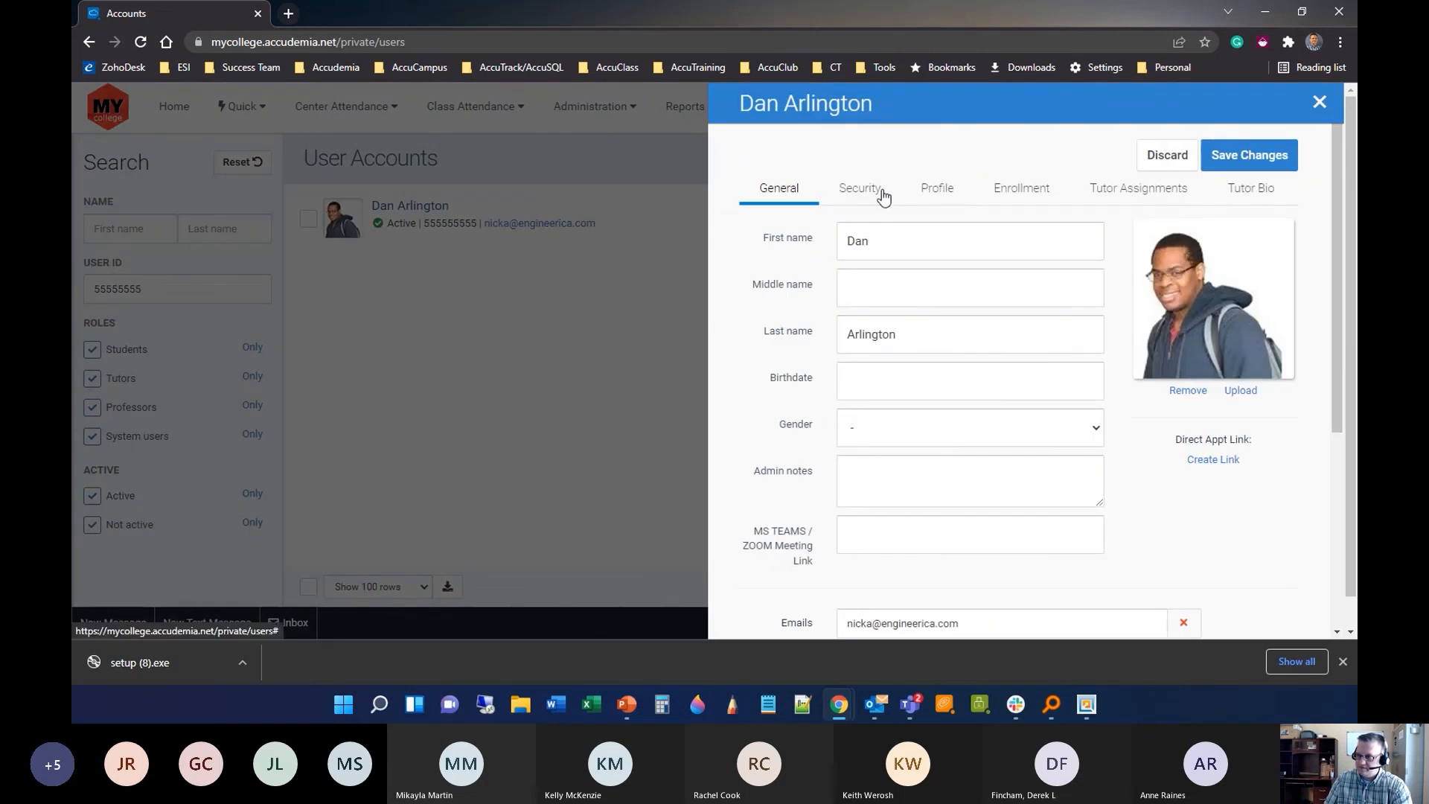
pyautogui.click(936, 189)
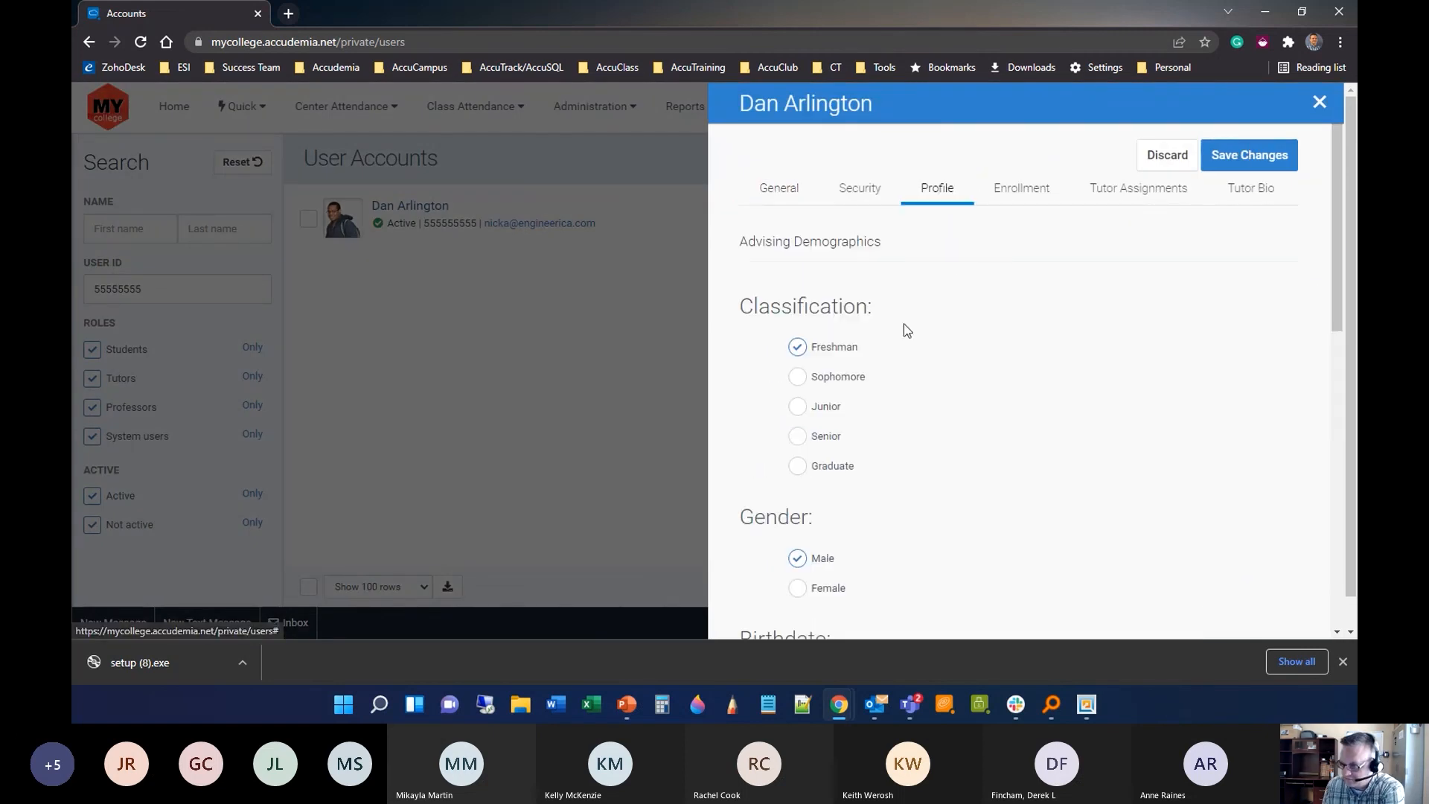
pyautogui.scroll(-2, 878, 416)
pyautogui.scroll(-4, 853, 497)
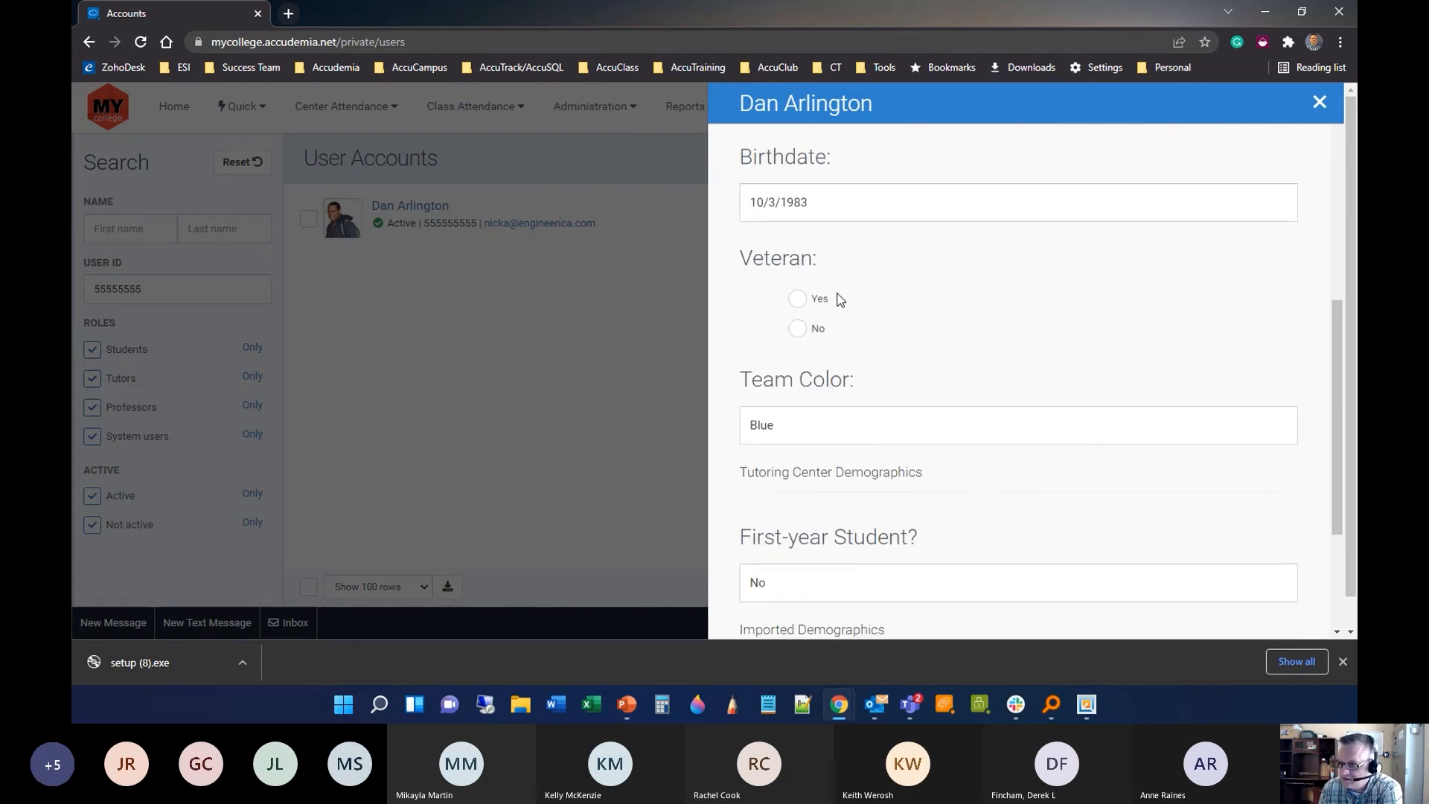
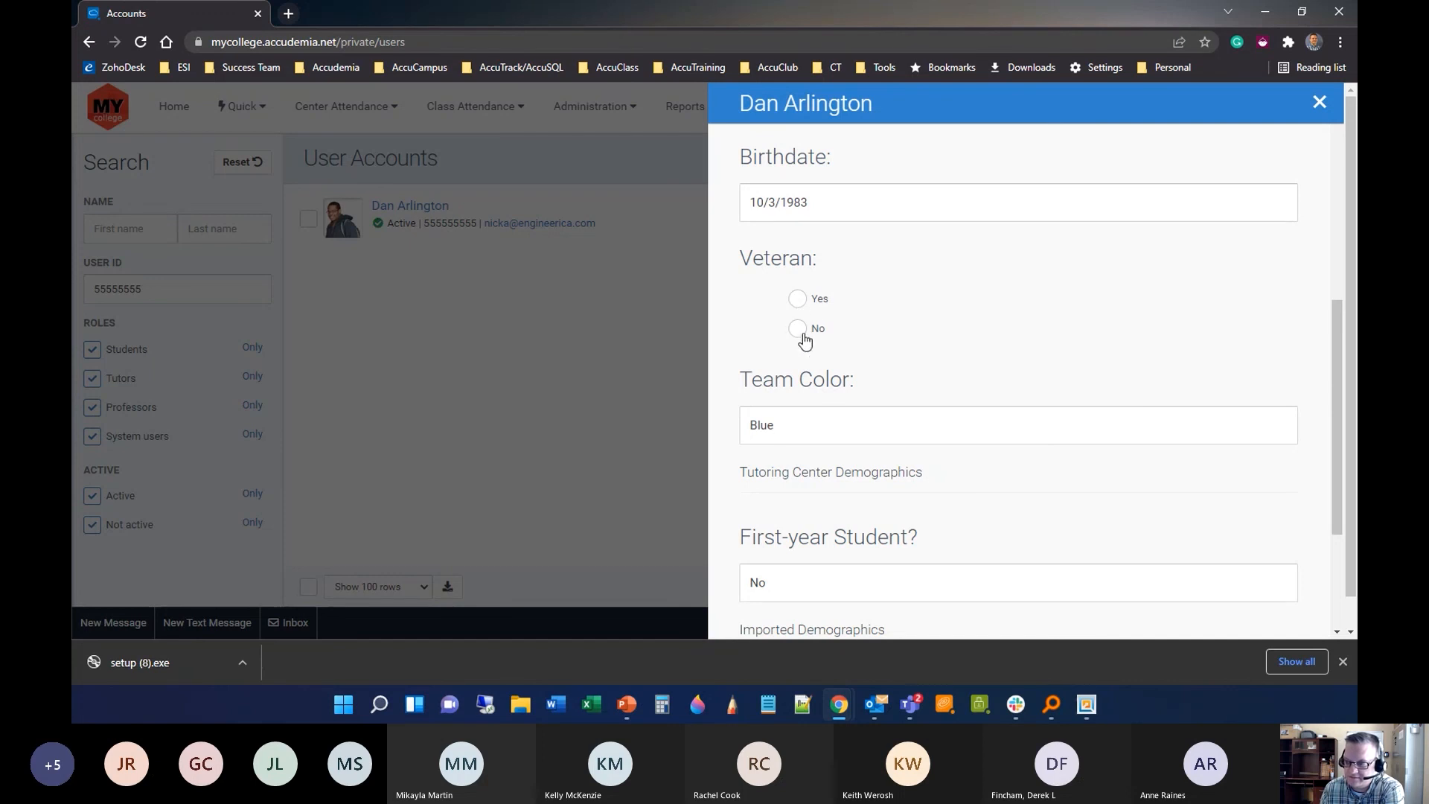
pyautogui.scroll(-3, 775, 462)
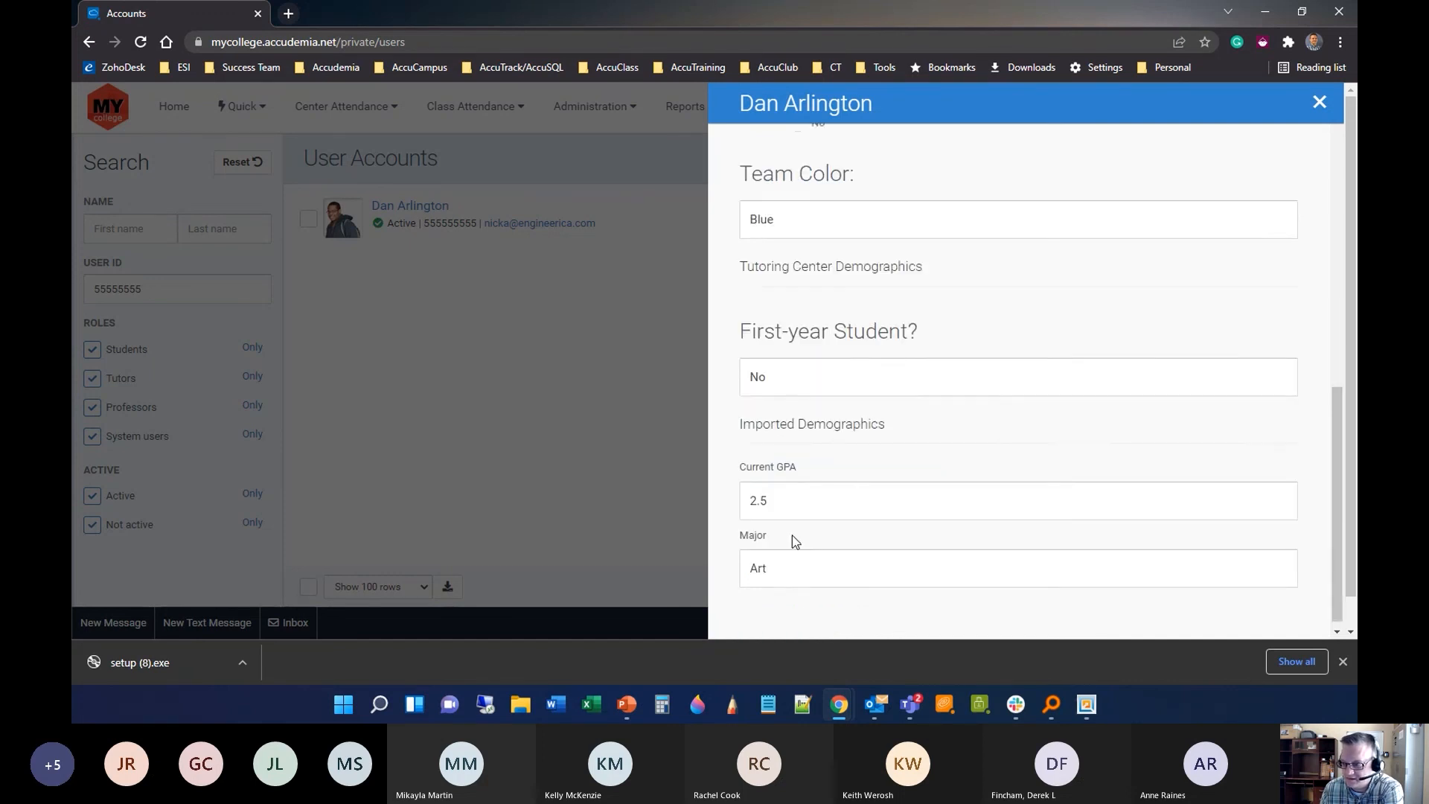
# Check the Current GPA answer in the second student's imported demographics and close the account.
pyautogui.doubleClick(778, 494)
pyautogui.press('Tab')
pyautogui.hotkey('shift', 'Tab')
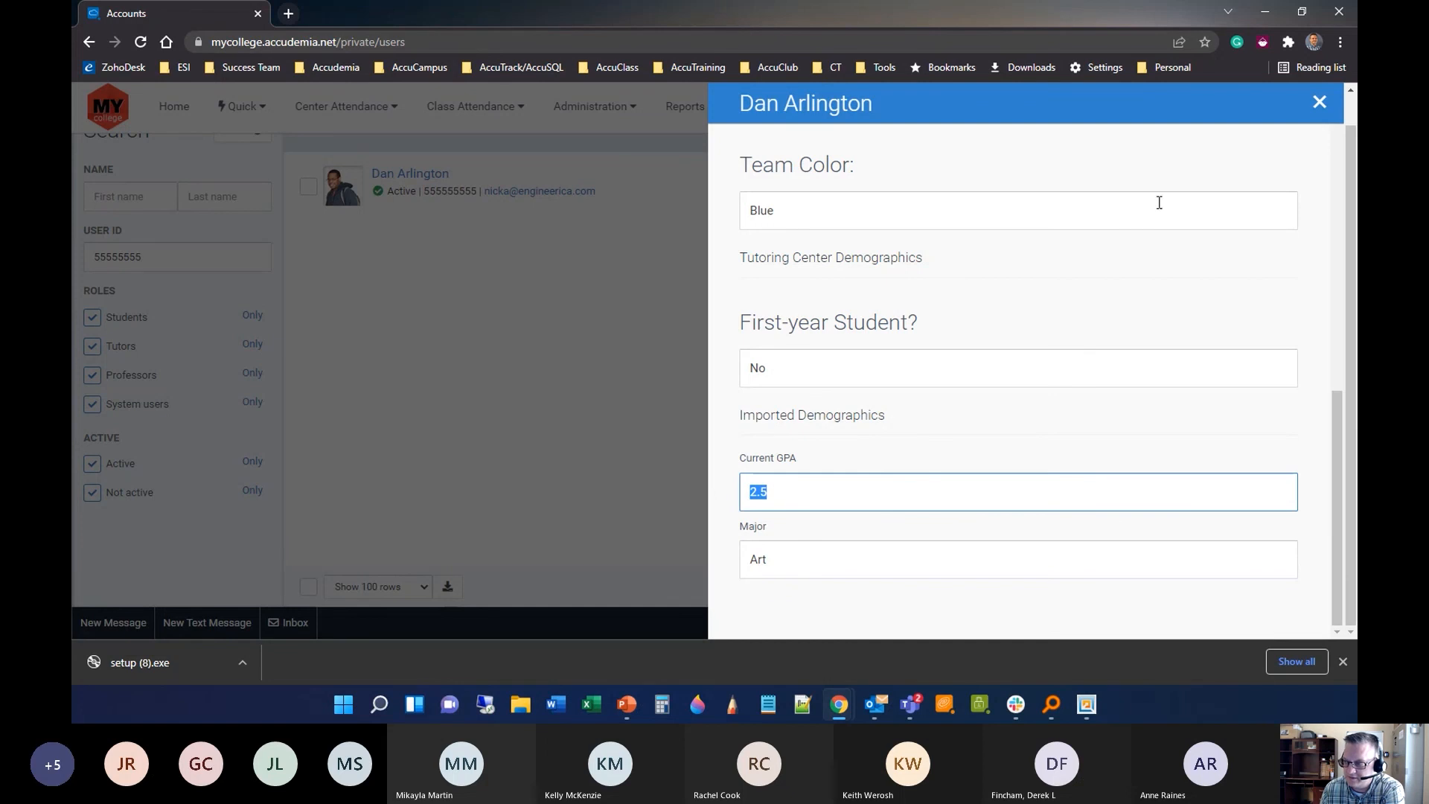
pyautogui.click(1319, 103)
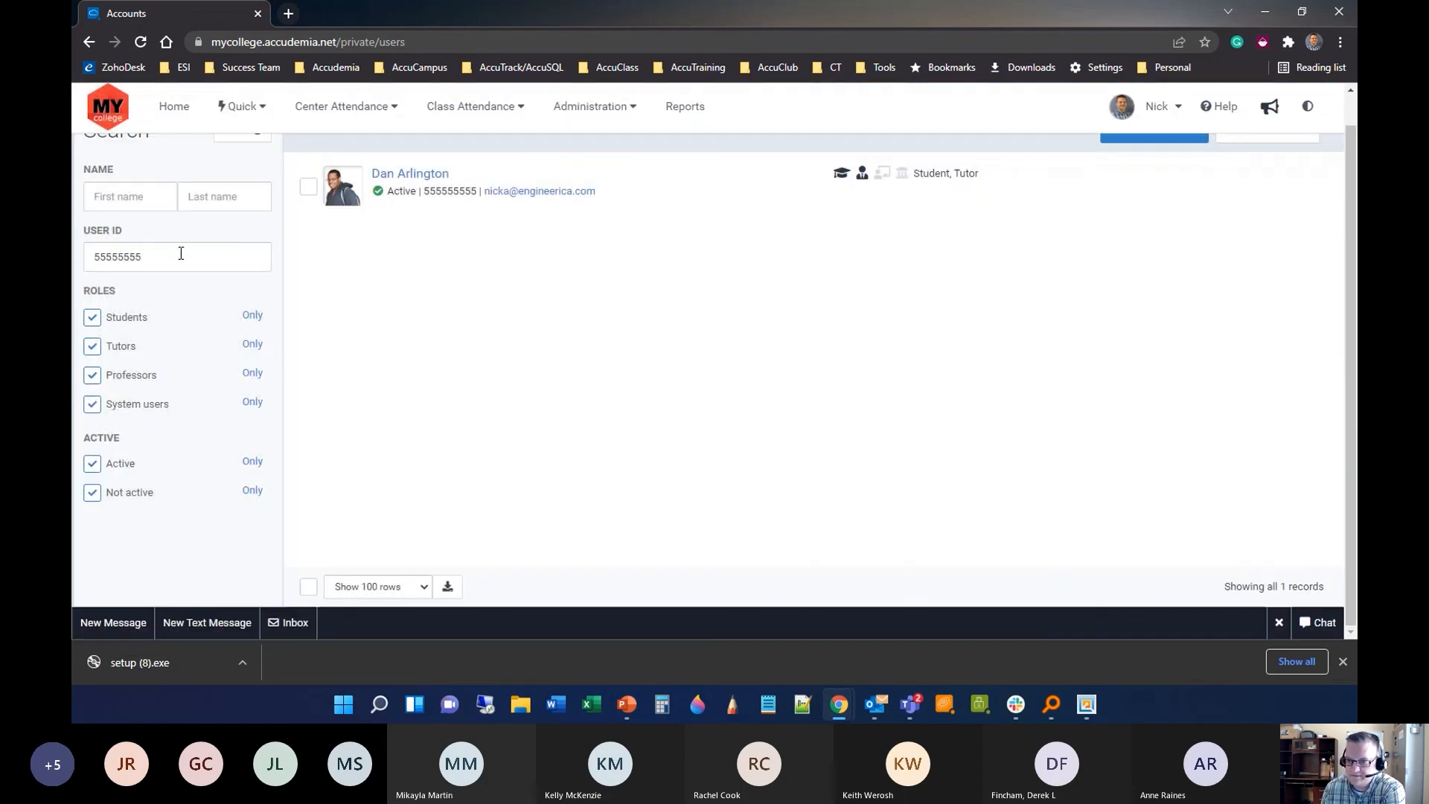
# Find the third imported student by user ID, review the imported demographics in the student's profile, and close the account.
pyautogui.doubleClick(181, 253)
pyautogui.write('666')
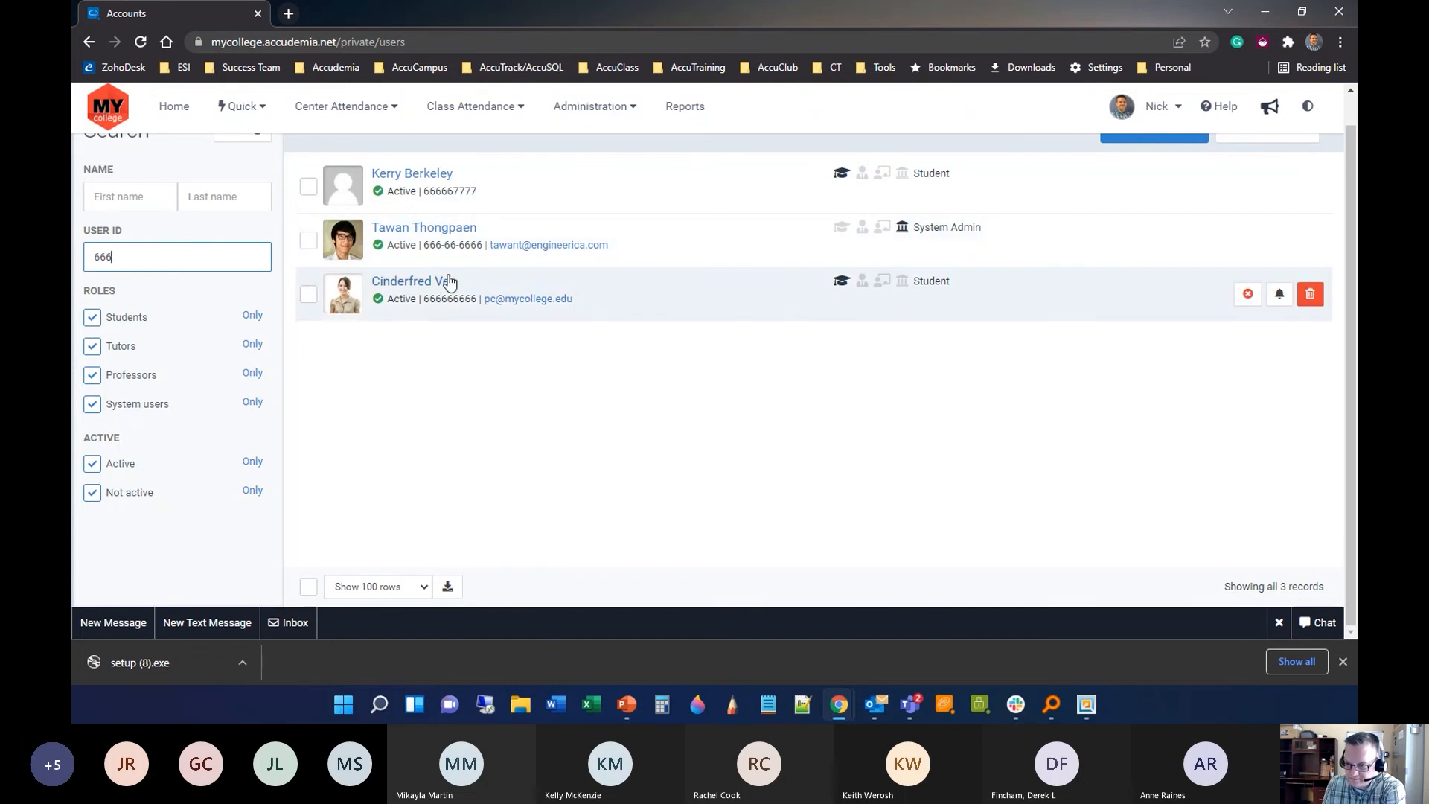
pyautogui.click(448, 282)
pyautogui.click(923, 194)
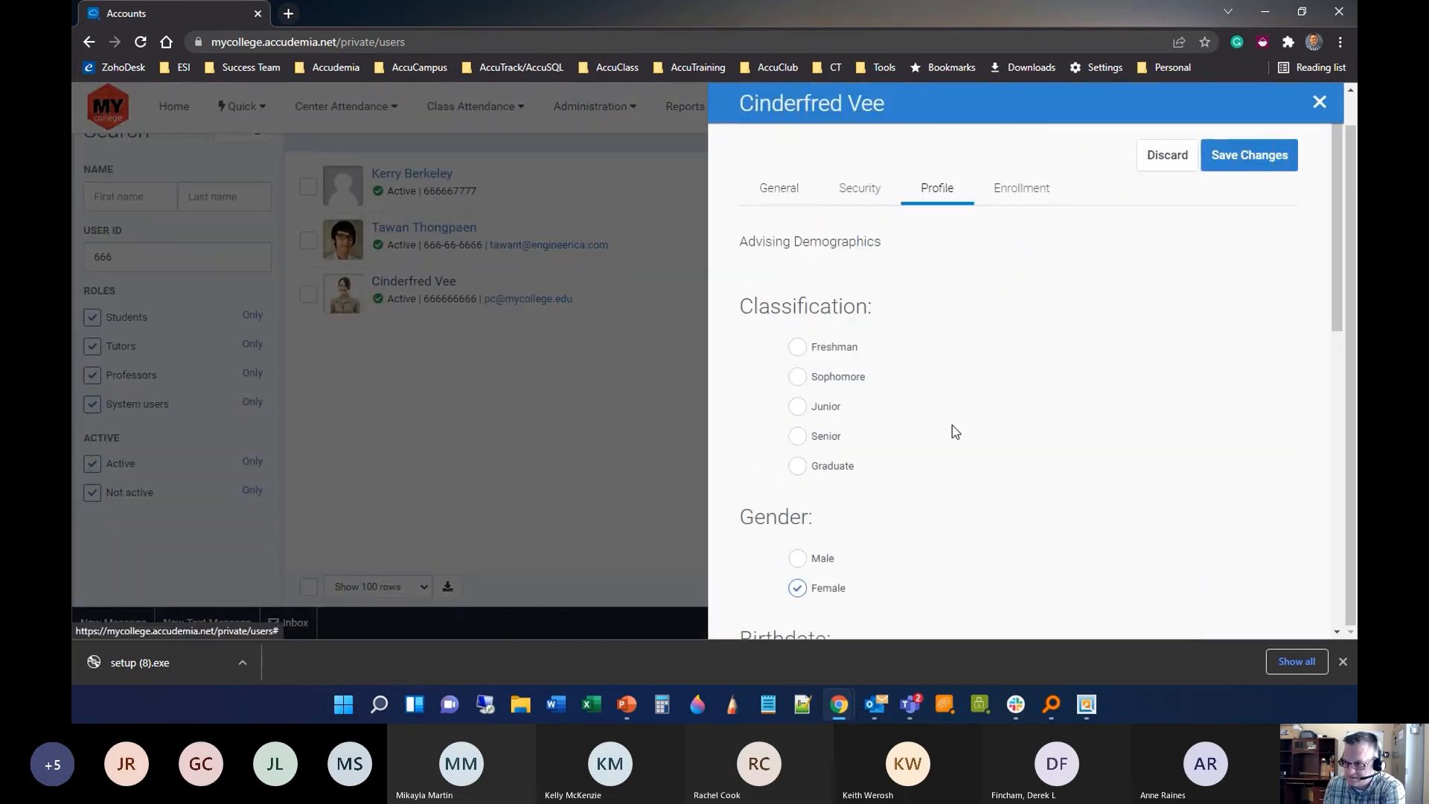
pyautogui.scroll(-2, 951, 427)
pyautogui.scroll(-6, 890, 481)
pyautogui.moveTo(836, 555); pyautogui.dragTo(702, 574)
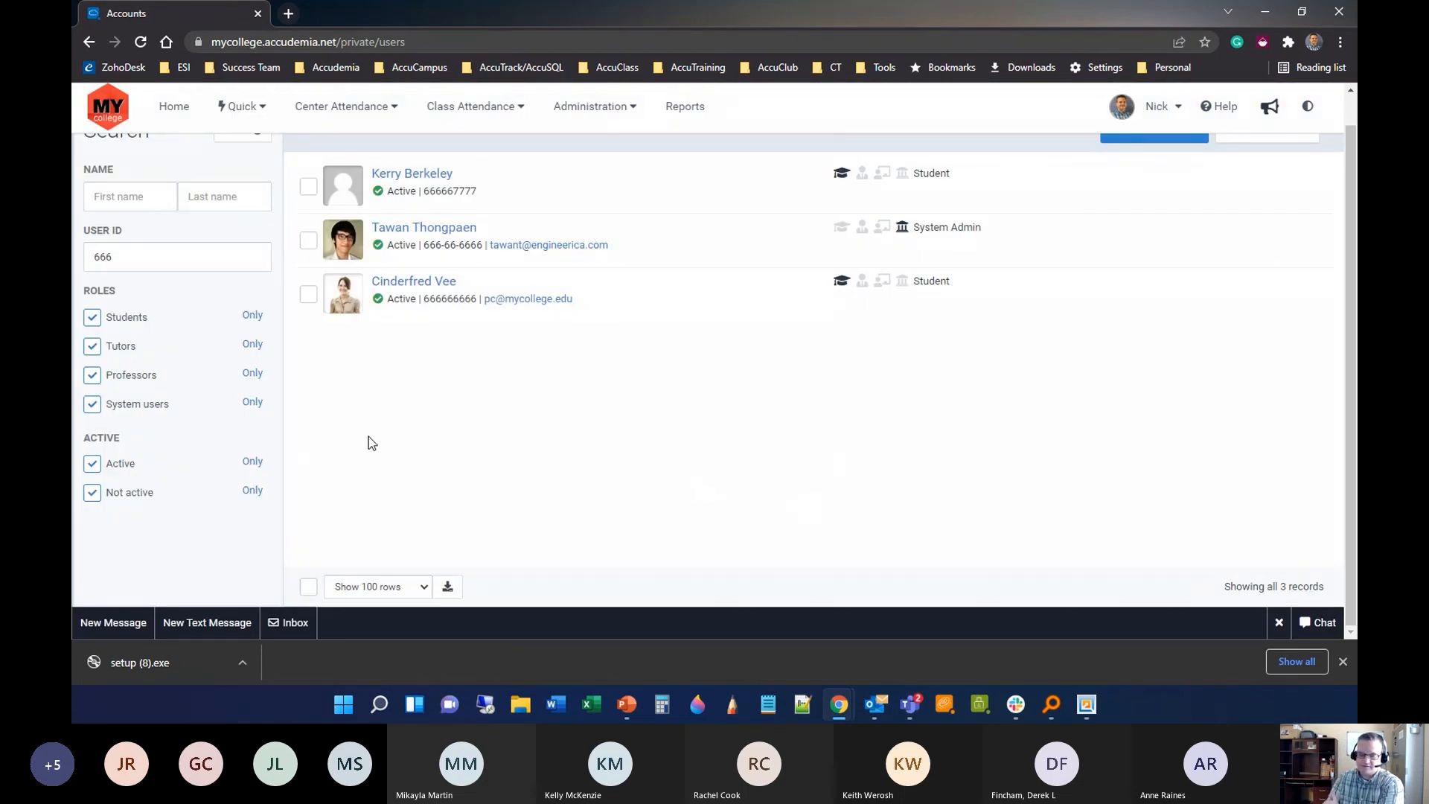
# Switch to PowerPoint, present the closing questions slide, and return to Accudemia in the browser.
pyautogui.click(1264, 12)
pyautogui.click(631, 704)
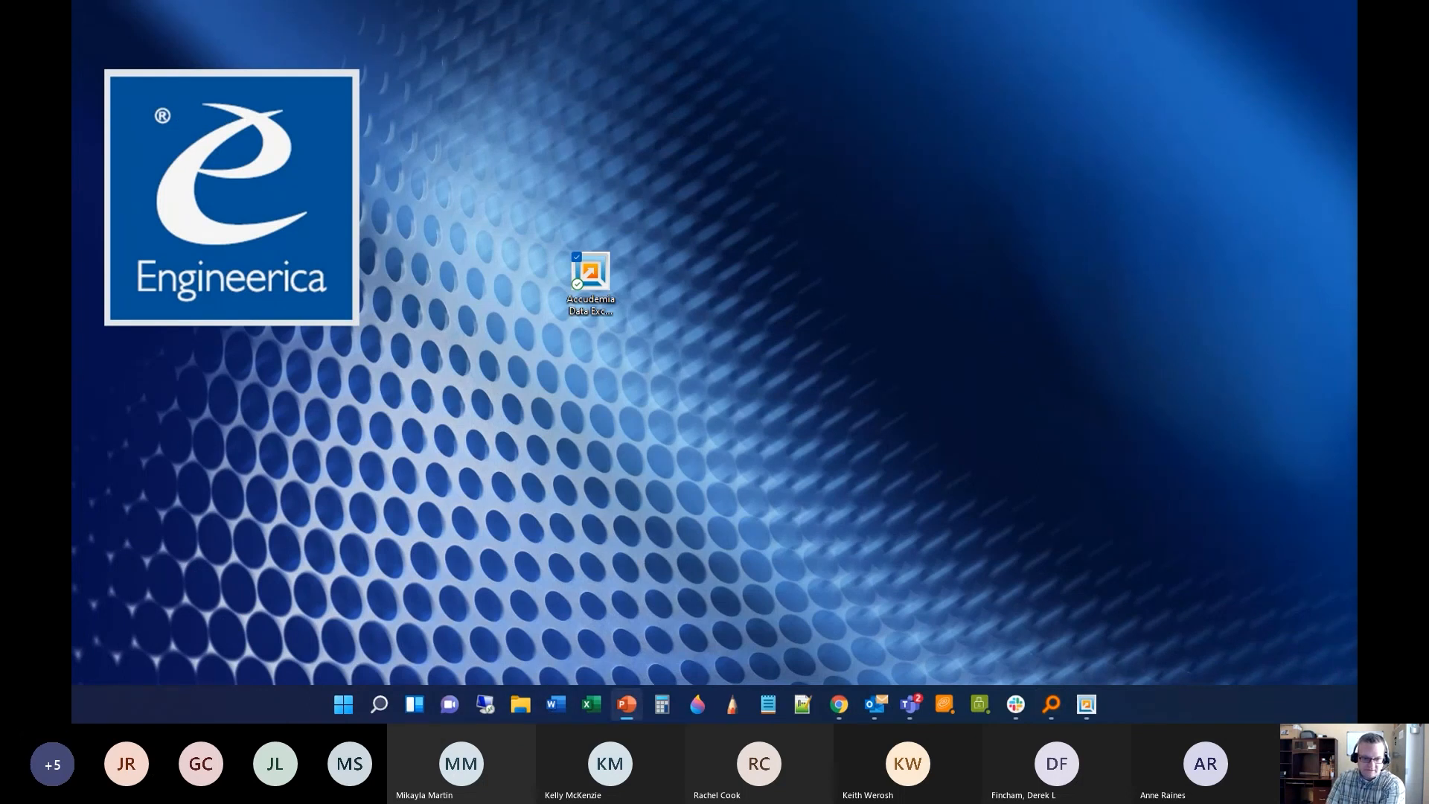
pyautogui.press('F5')
pyautogui.click(831, 387)
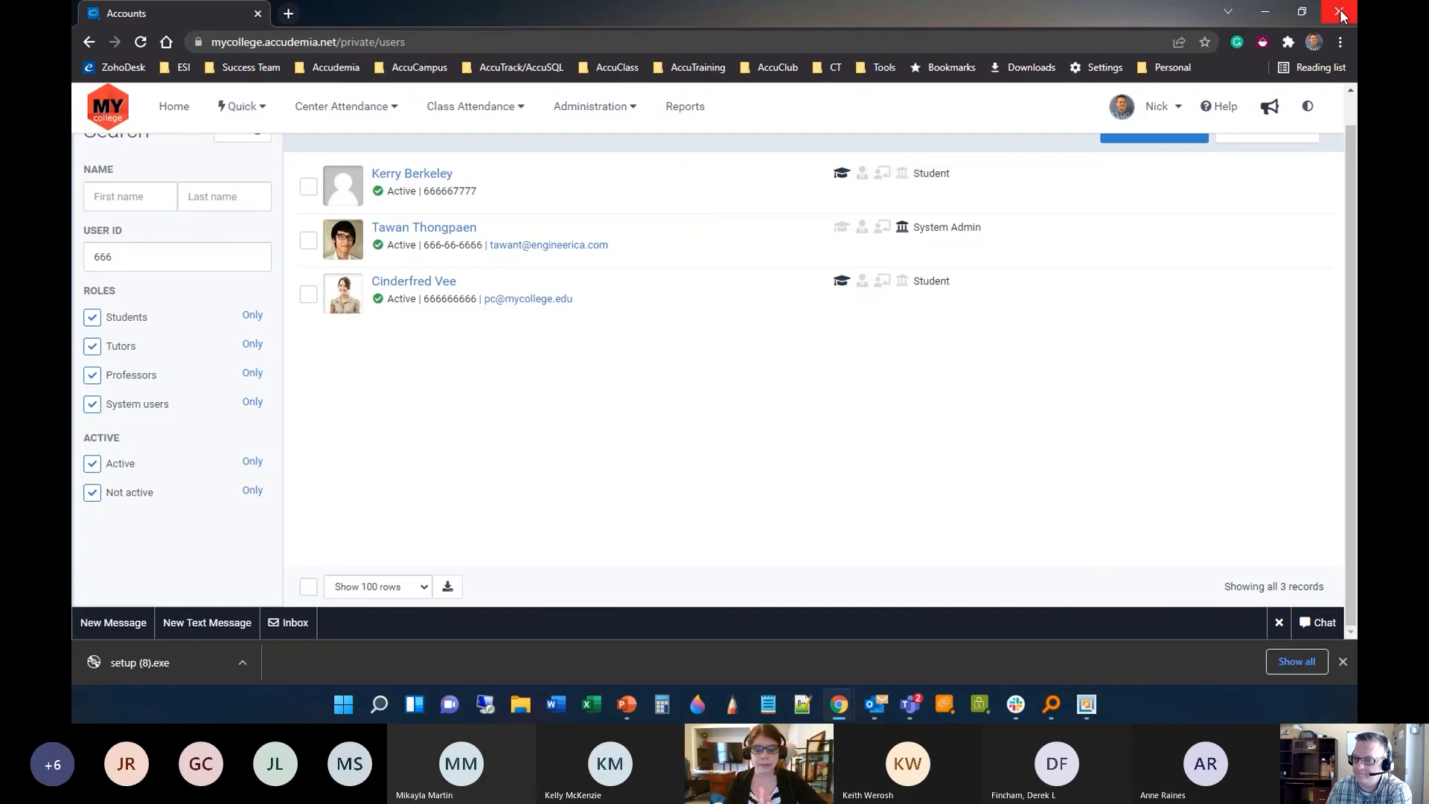
pyautogui.click(1339, 12)
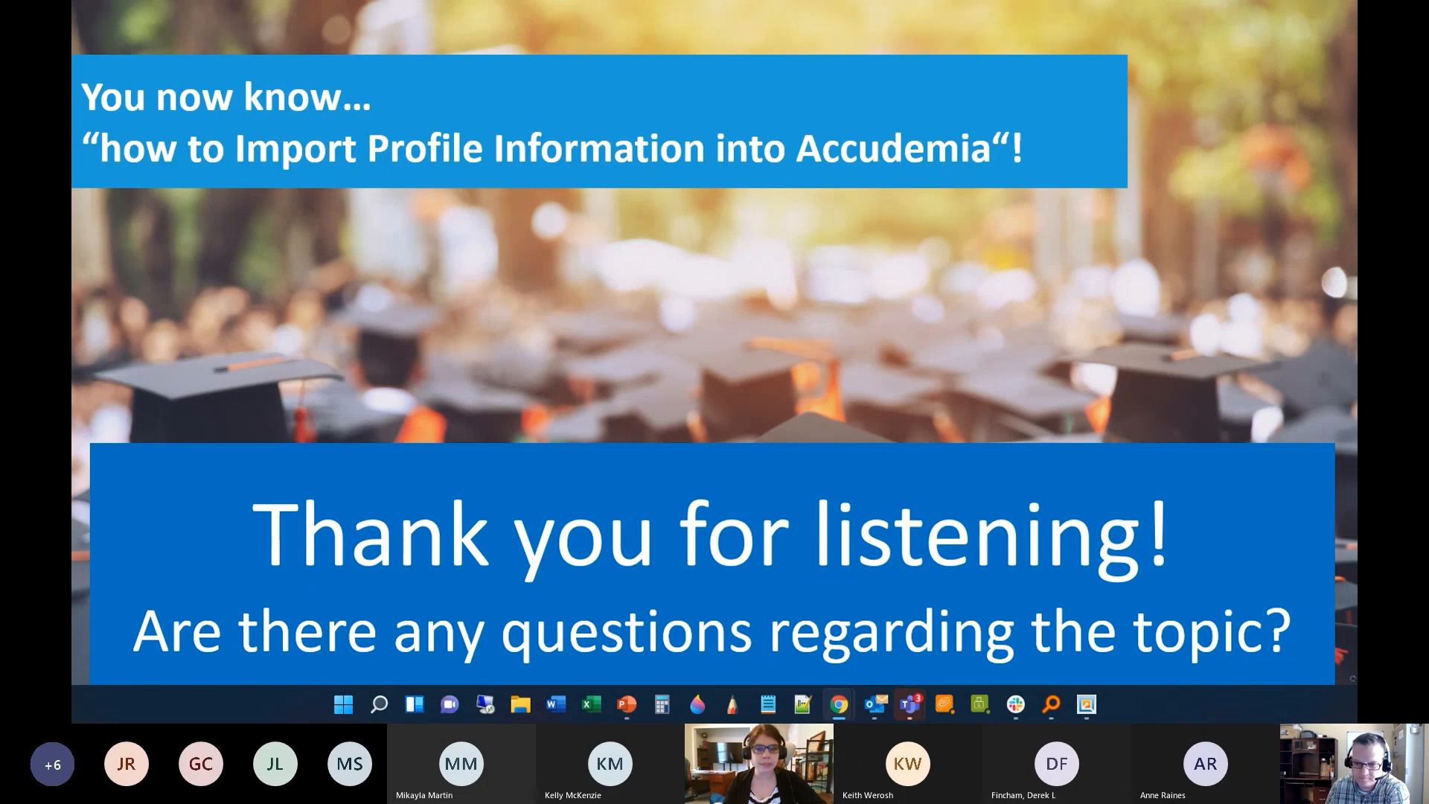
pyautogui.moveTo(73, 253); pyautogui.dragTo(863, 3)
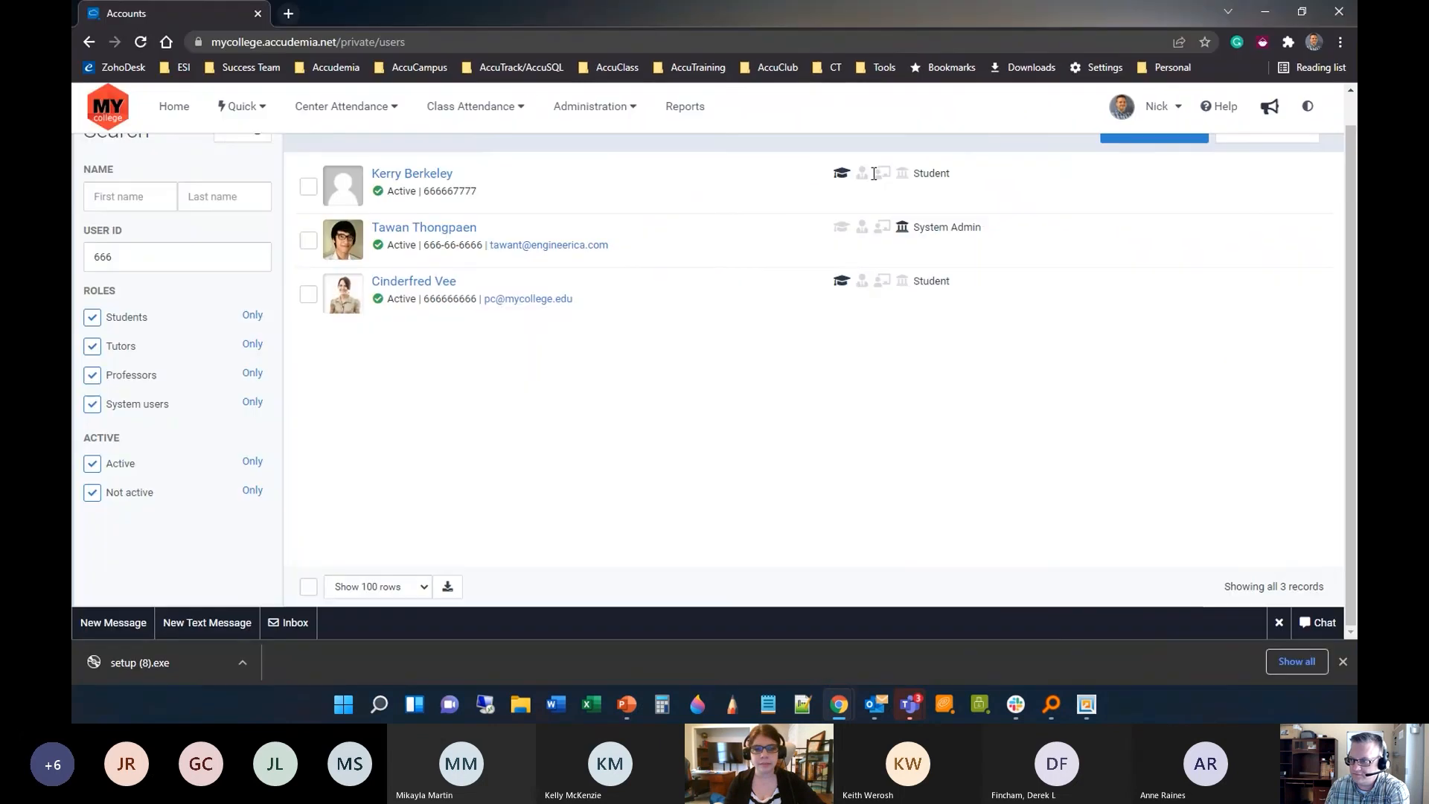
# Open the Profile Questionnaire for editing from Accudemia's Control Panel.
pyautogui.click(627, 104)
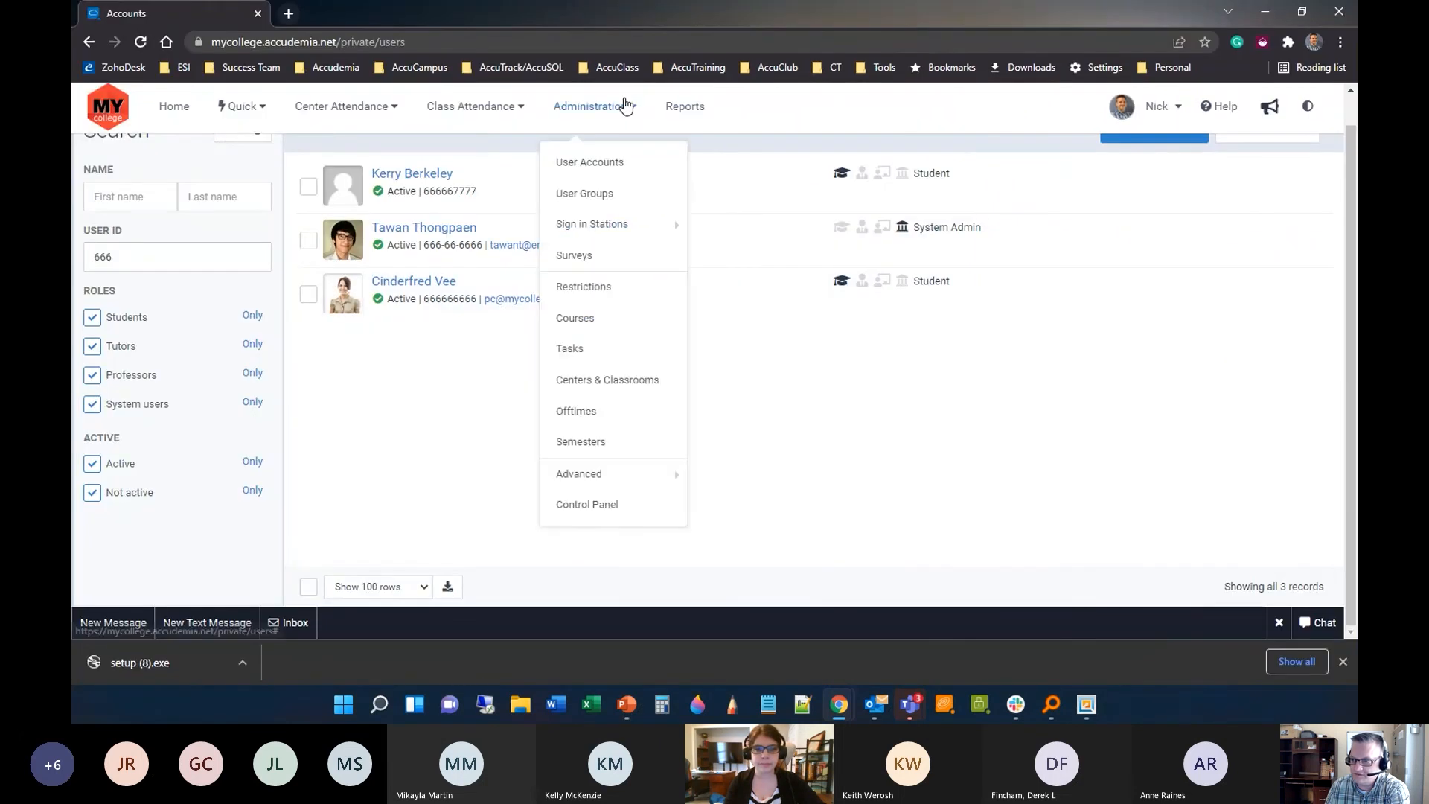
pyautogui.click(588, 504)
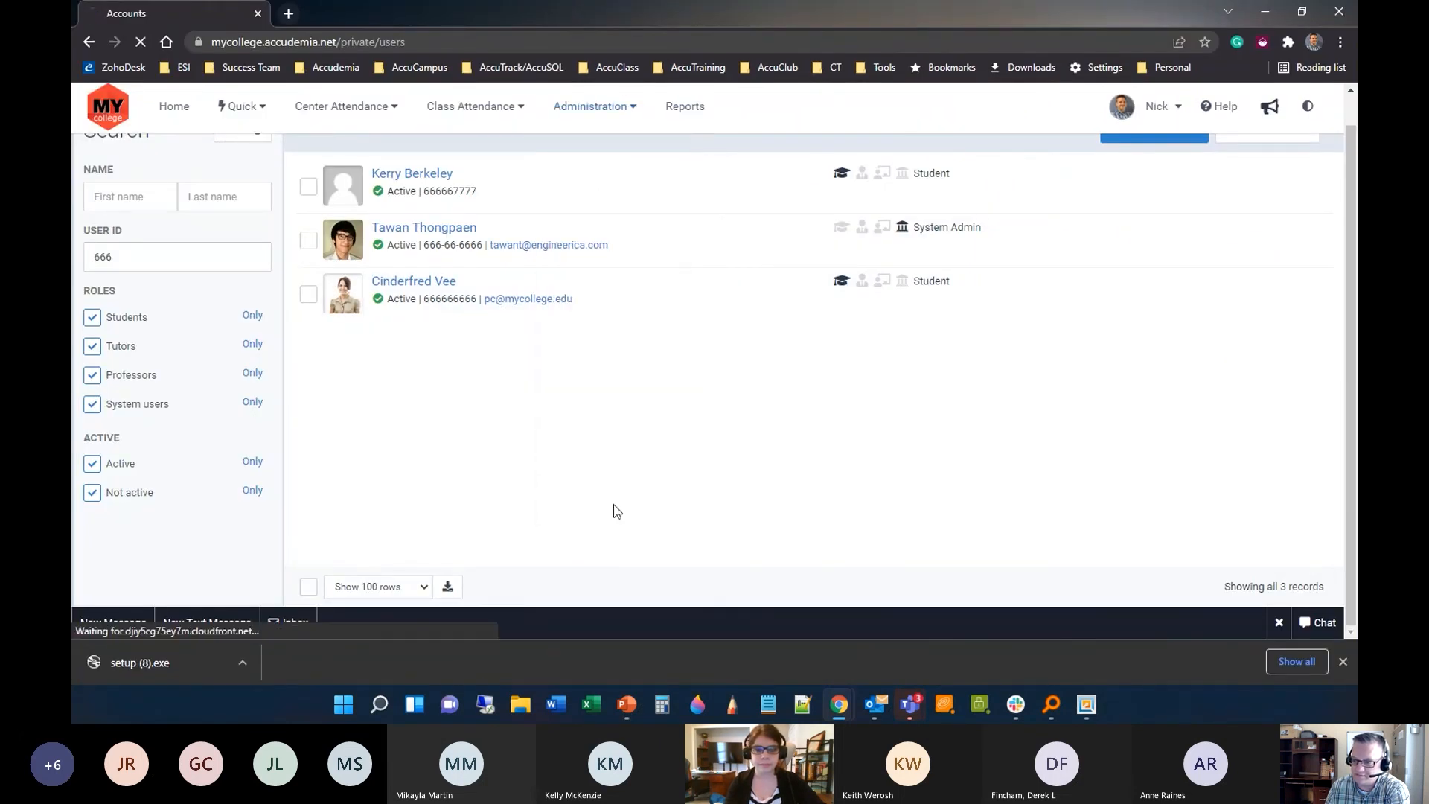
pyautogui.scroll(-2, 962, 506)
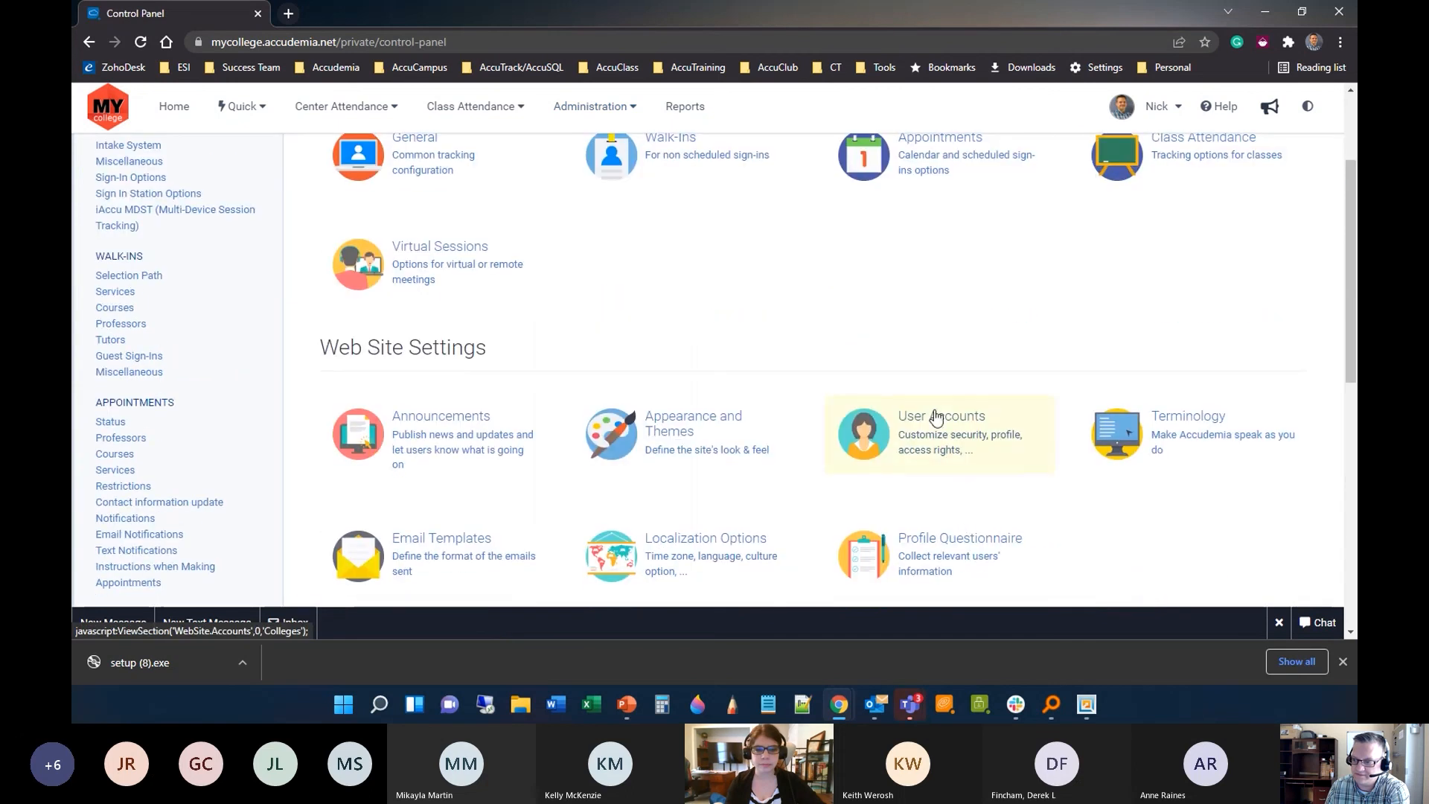
pyautogui.scroll(-2, 950, 497)
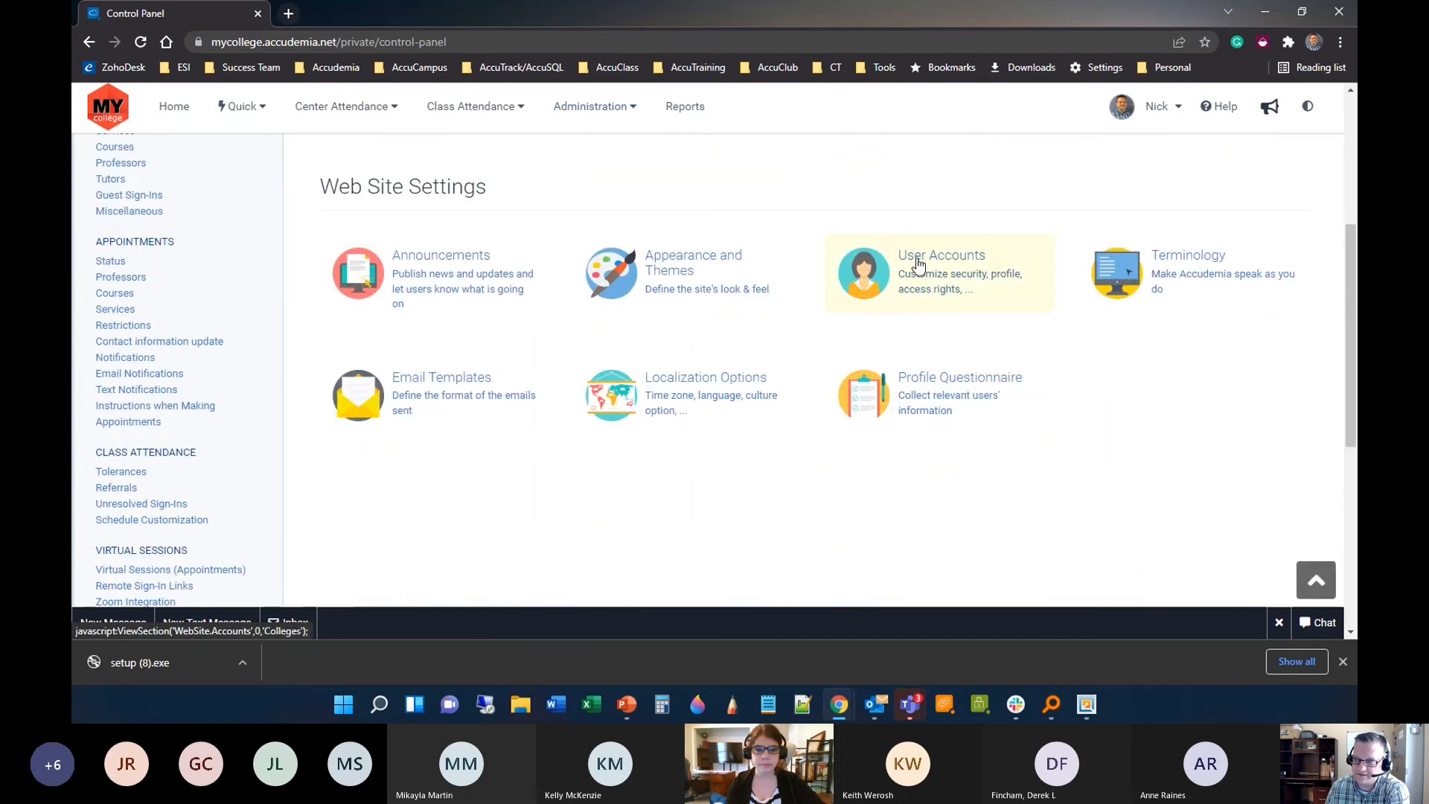
pyautogui.click(936, 395)
# Delete the Yes and No options from the Veteran question on the Advising Demographics page.
pyautogui.scroll(-8, 454, 461)
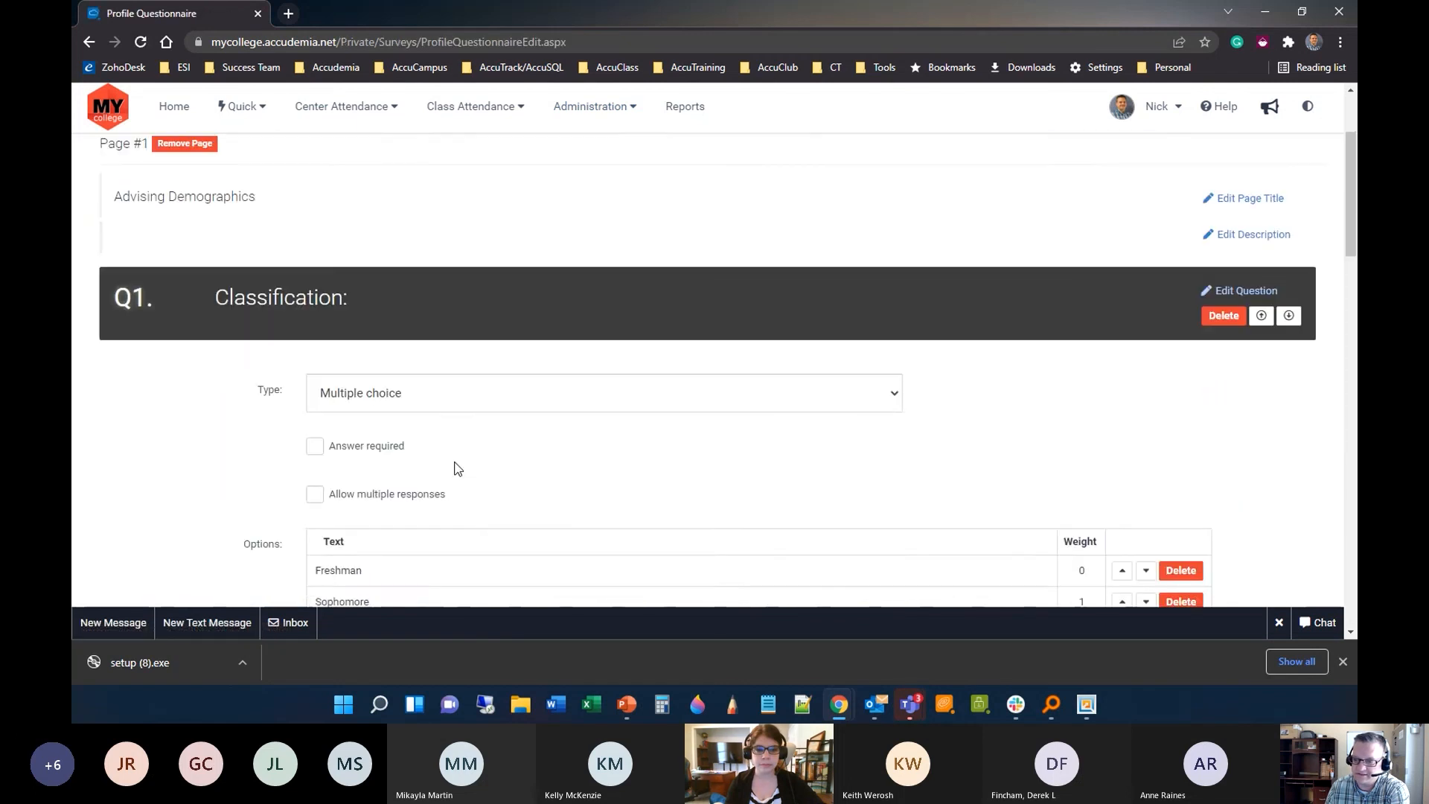
pyautogui.scroll(-6, 354, 495)
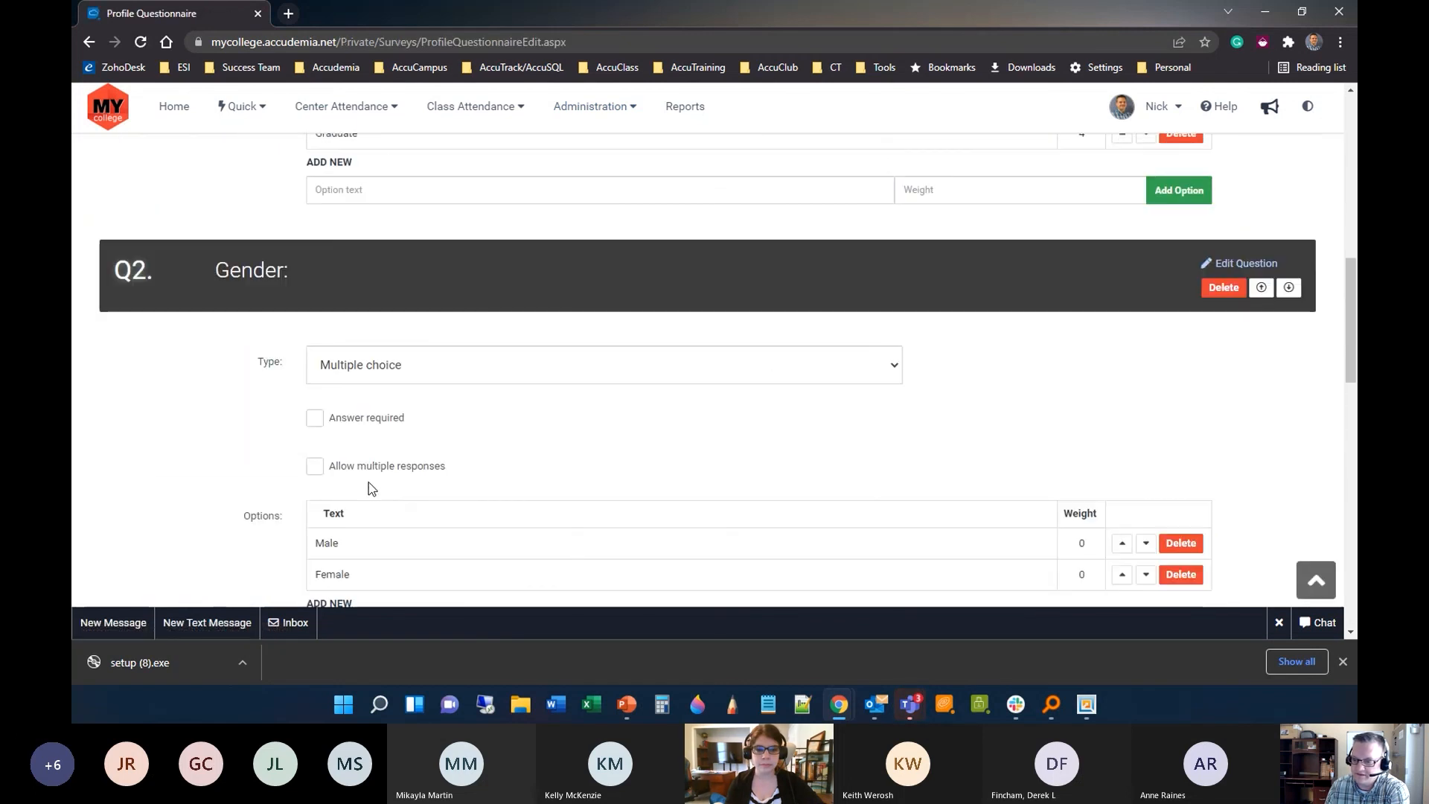
pyautogui.scroll(-7, 299, 494)
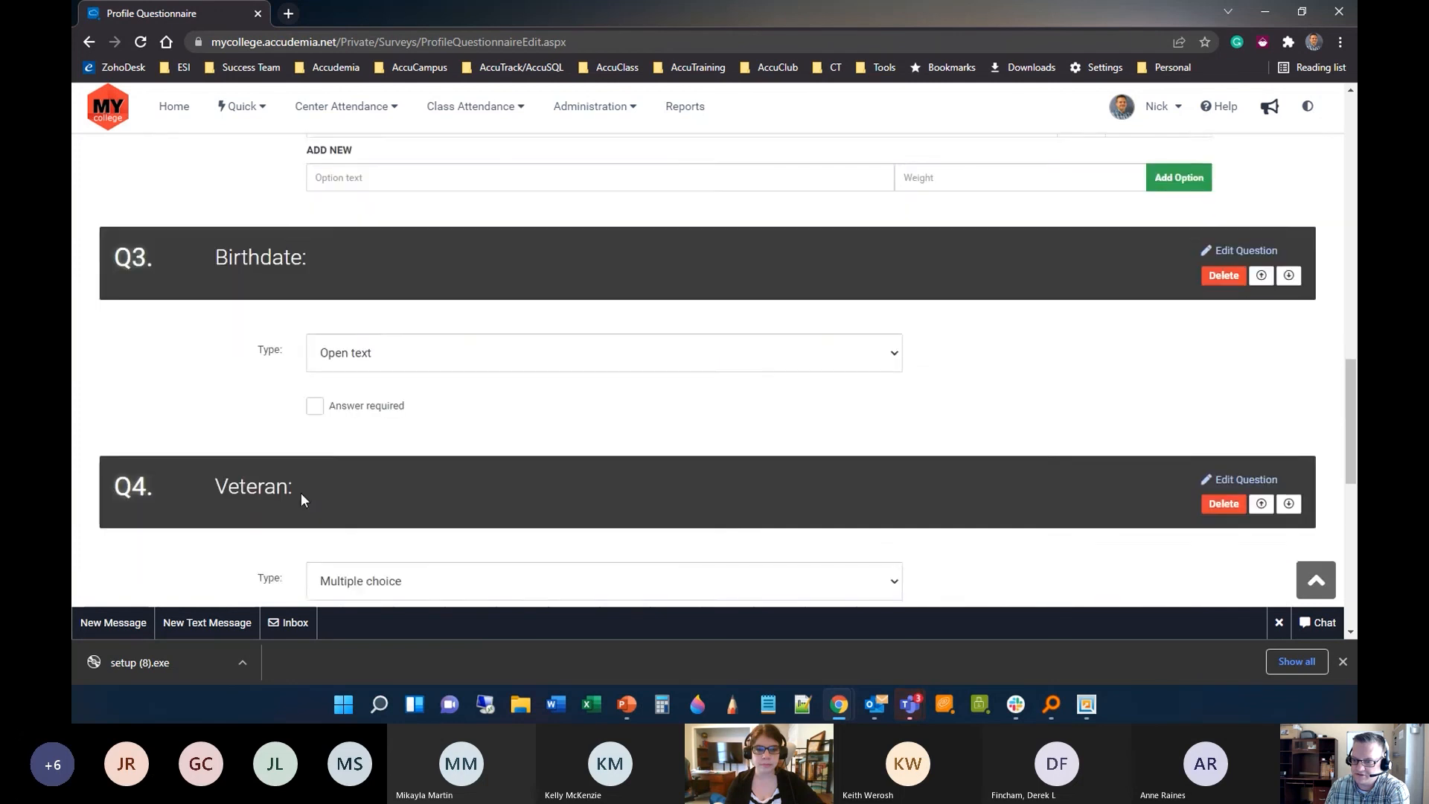
pyautogui.scroll(2, 158, 409)
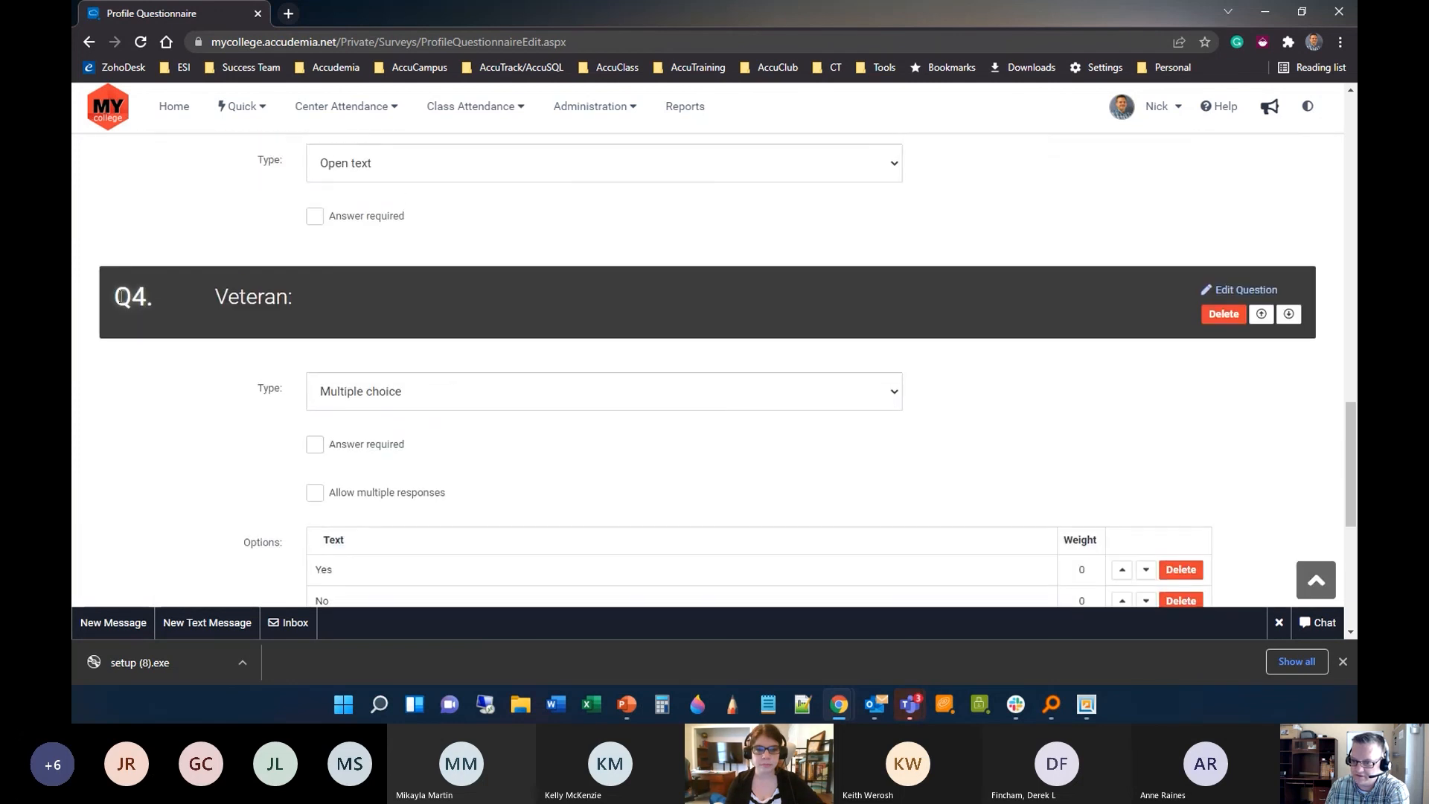
pyautogui.scroll(-3, 249, 383)
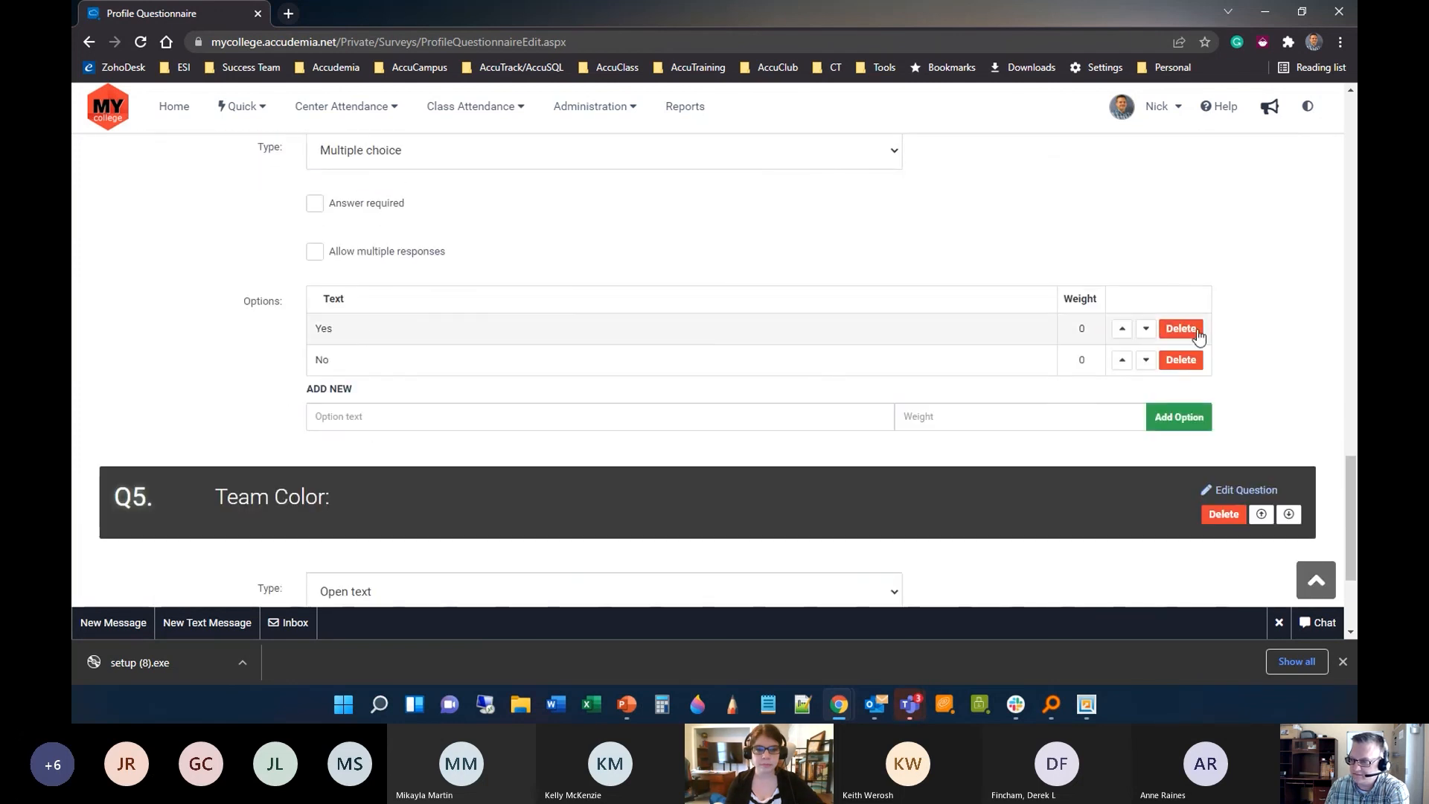
pyautogui.click(1181, 329)
pyautogui.click(1183, 331)
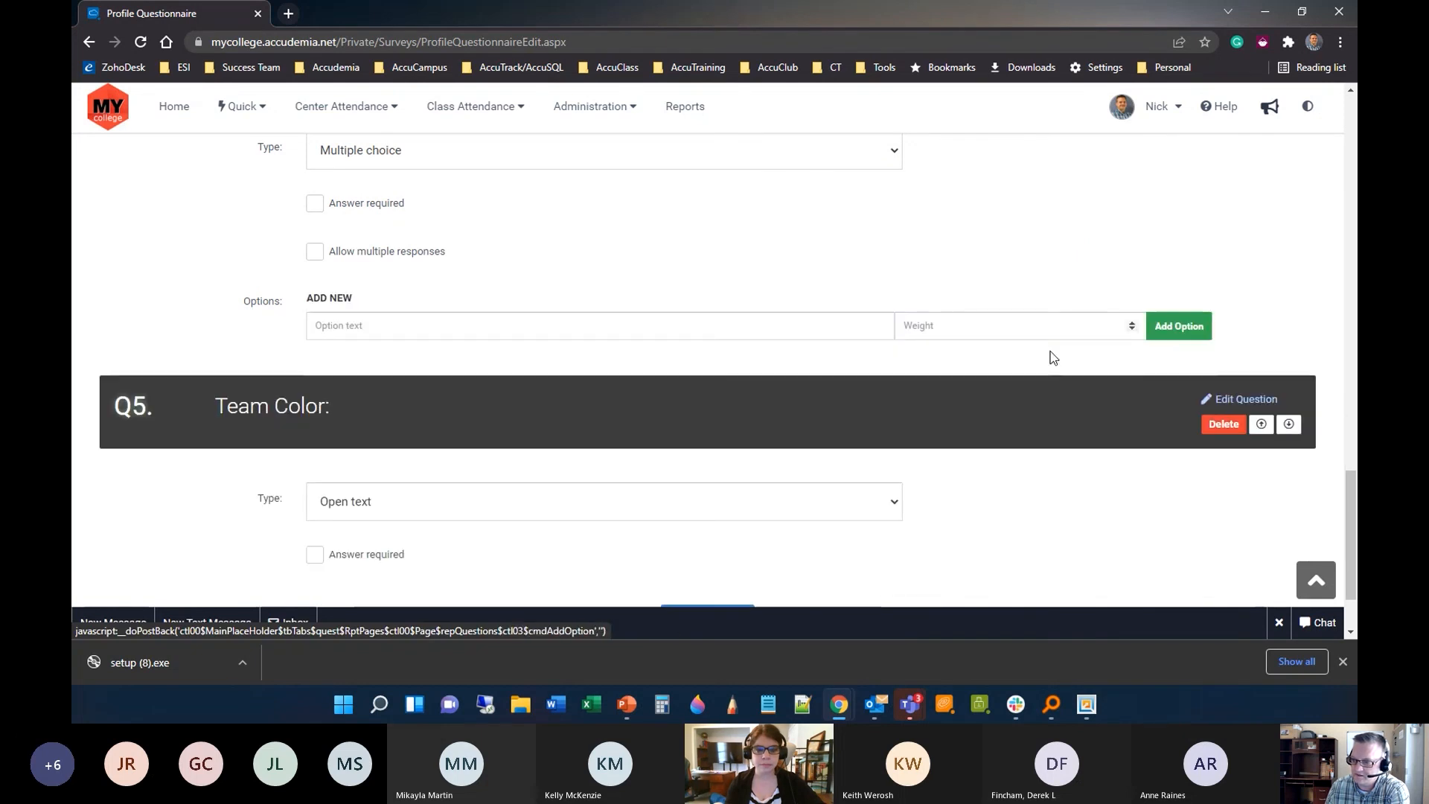
# Add the answer options Non-veteran and Veteran to the Veteran question.
pyautogui.click(453, 320)
pyautogui.write('Non-veteran')
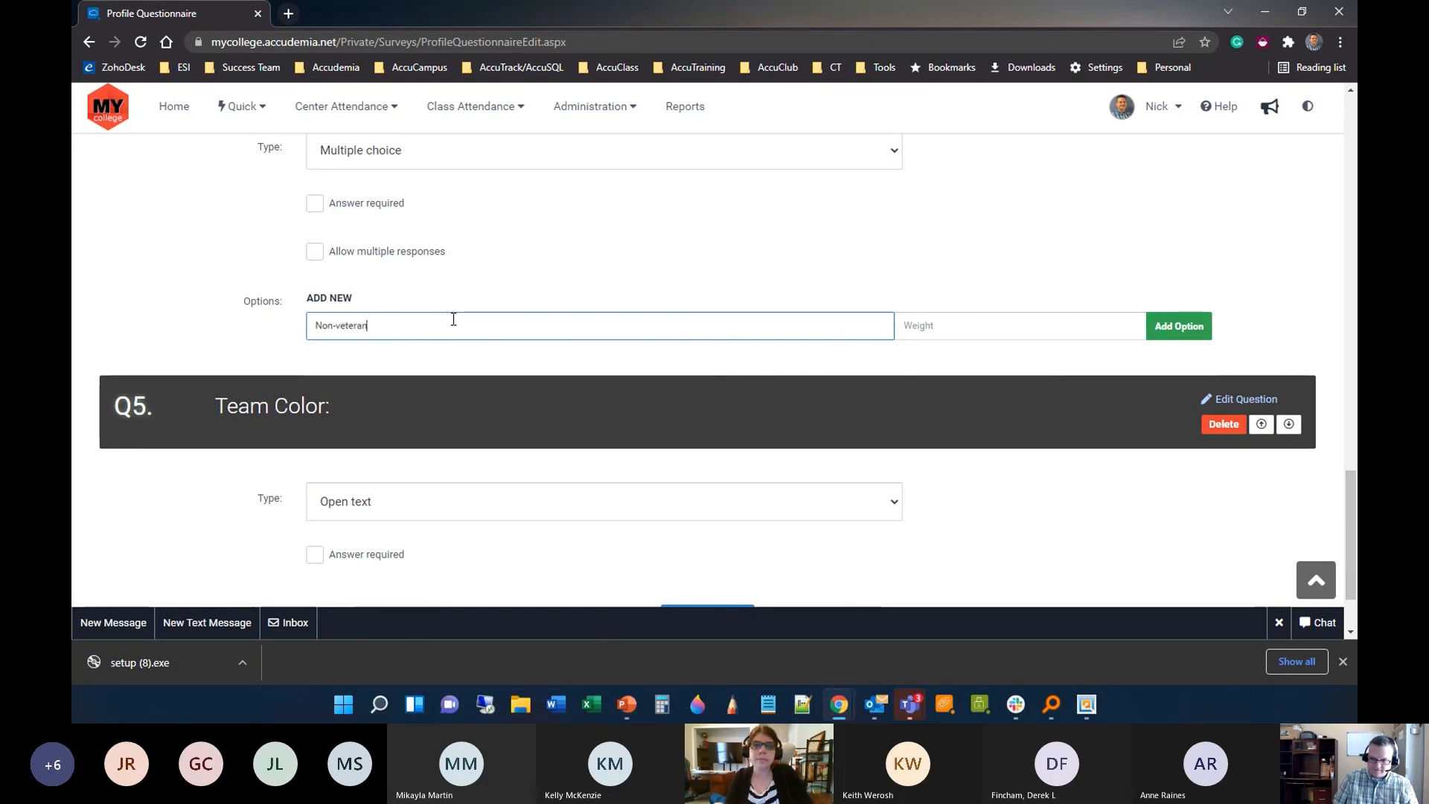
pyautogui.click(1162, 339)
pyautogui.click(436, 382)
pyautogui.write('Veteran')
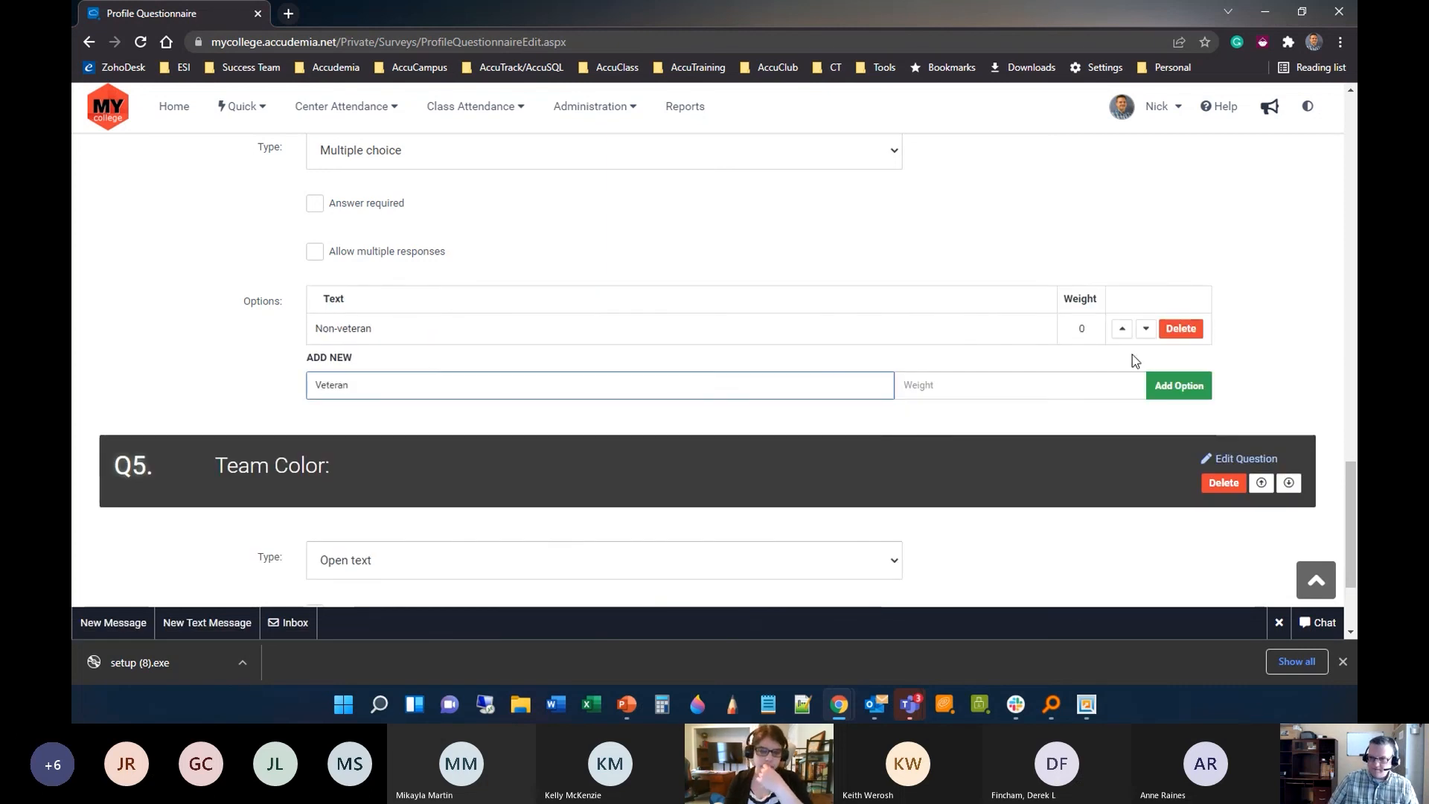
pyautogui.click(1183, 395)
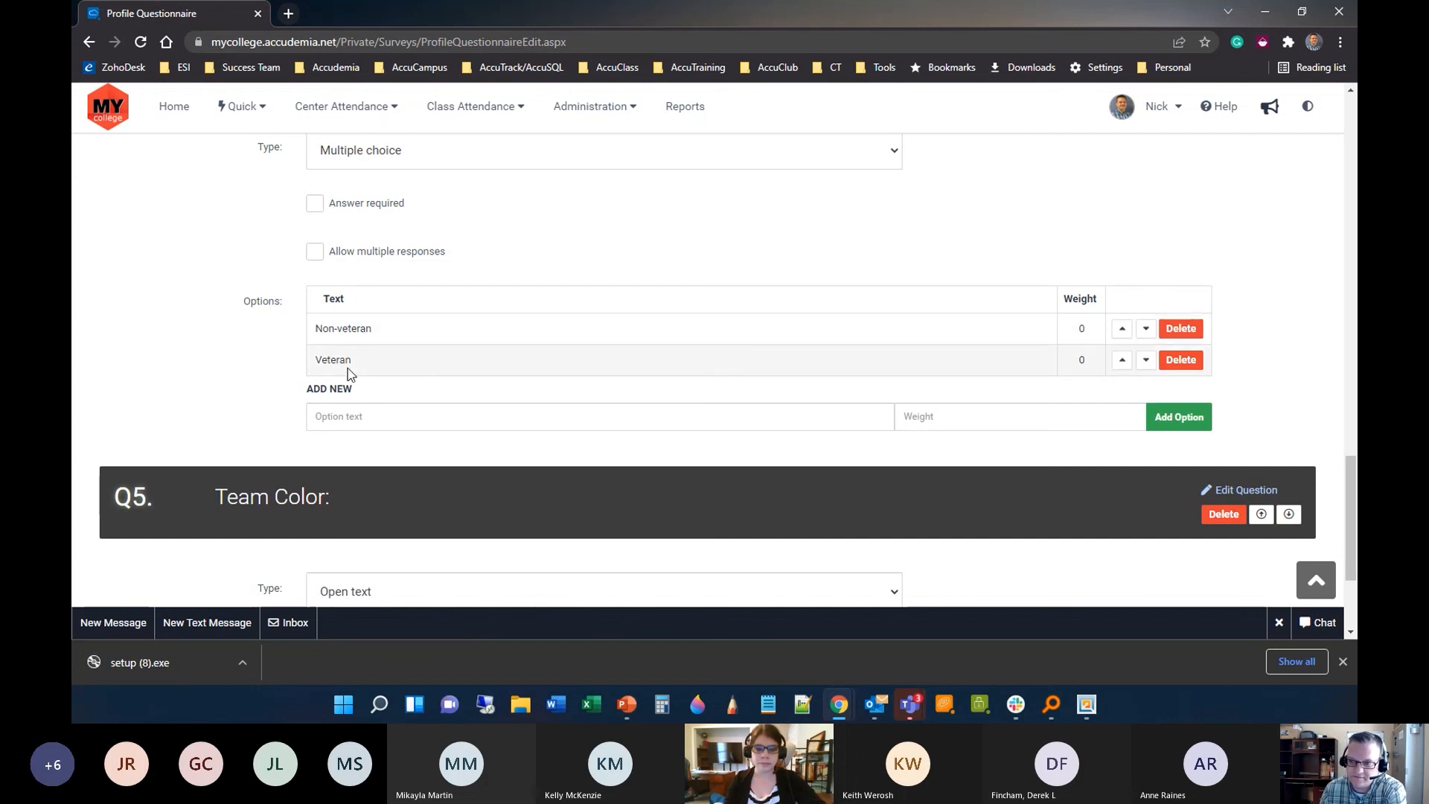
# Save the changes to the profile questionnaire.
pyautogui.scroll(20, 521, 417)
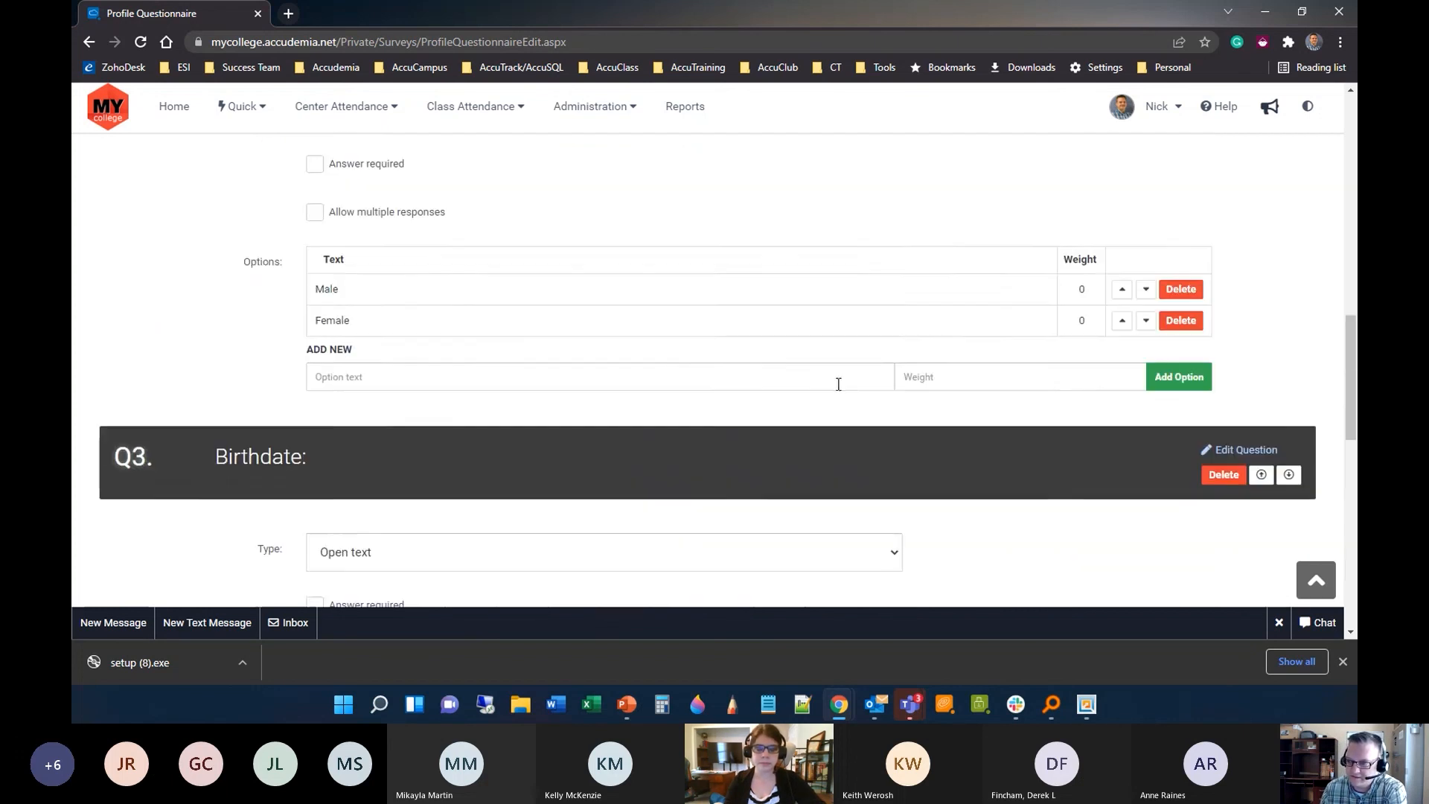
pyautogui.scroll(10, 1027, 279)
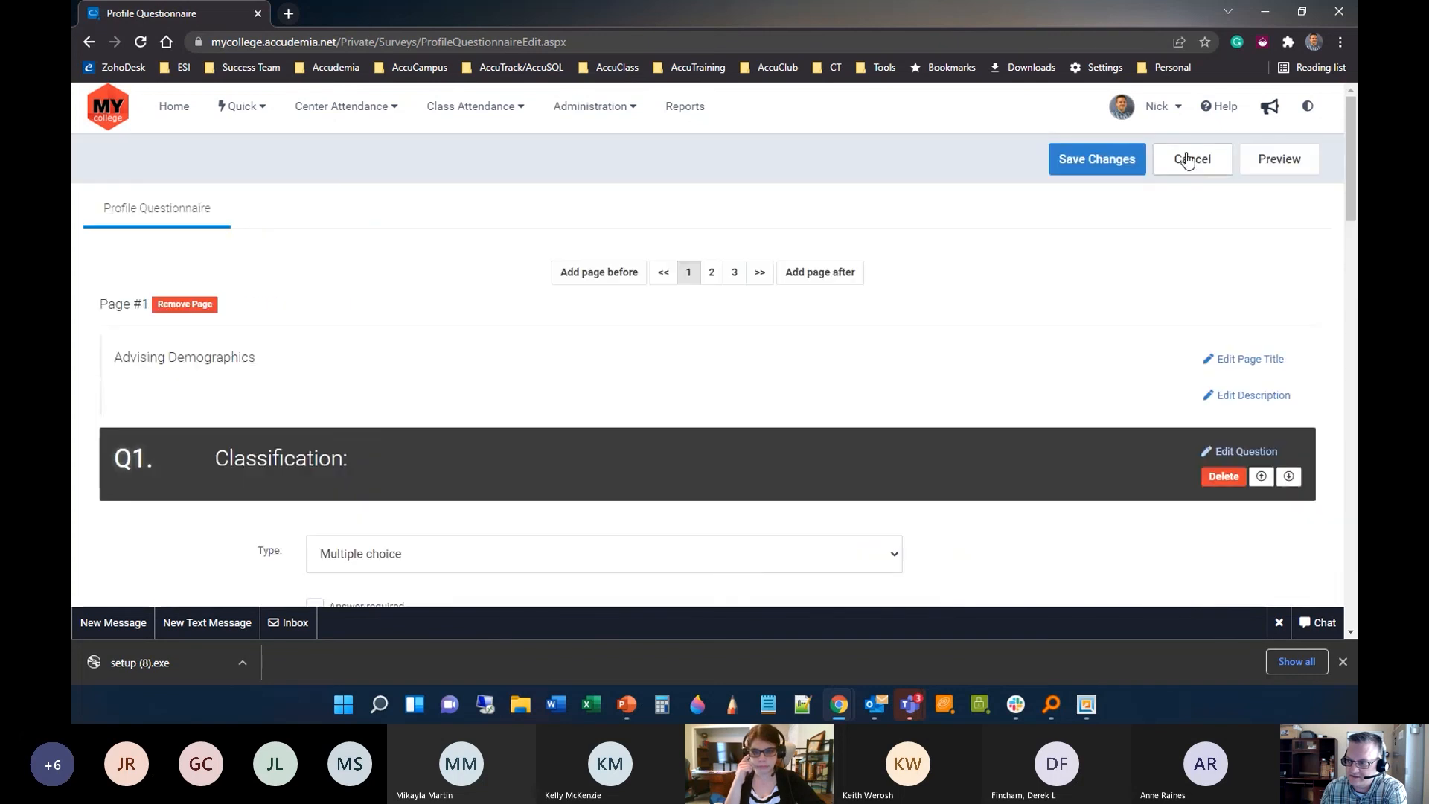
pyautogui.click(1129, 165)
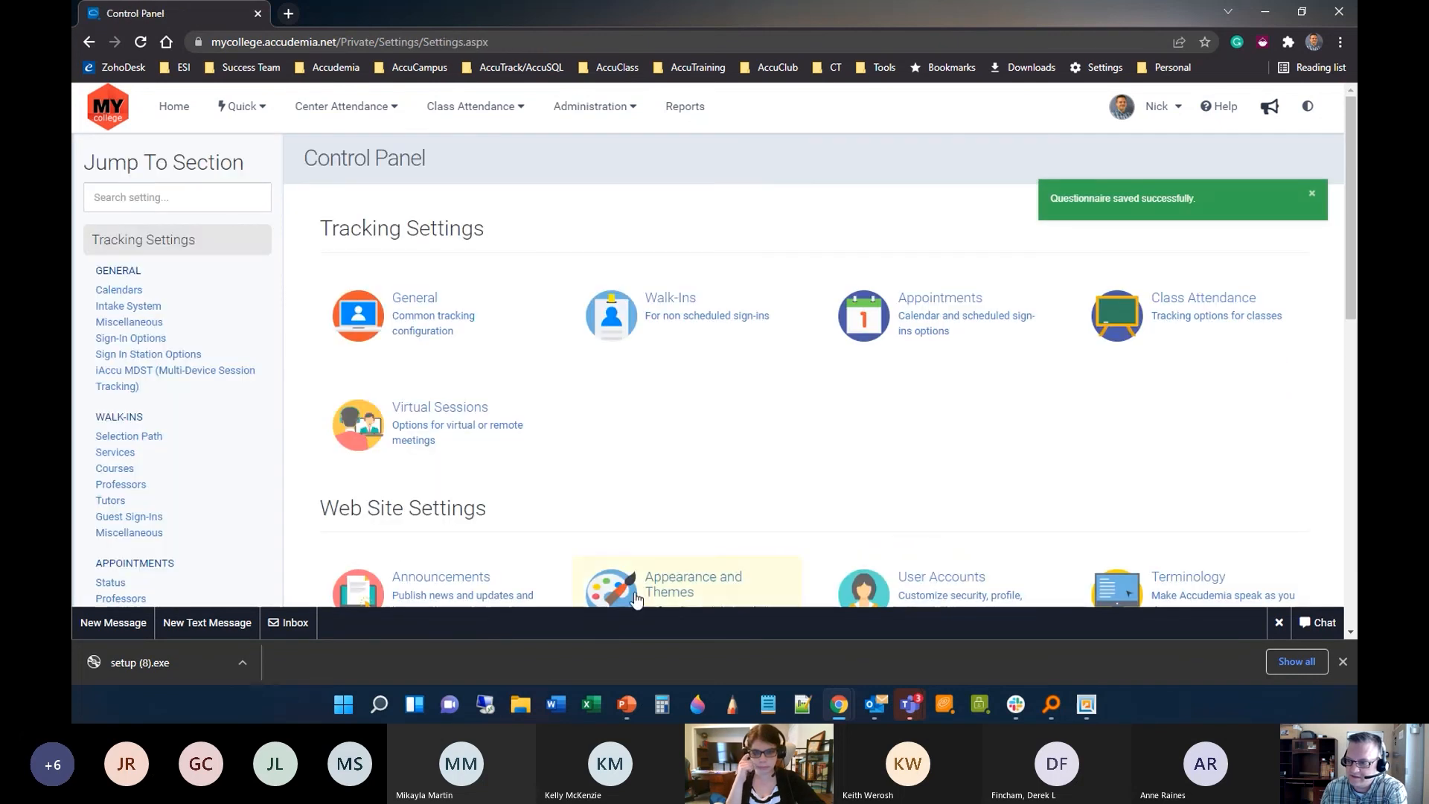
# Switch to Accudemia Data Exchange and run the Profile Update job again, confirming the run.
pyautogui.click(1094, 706)
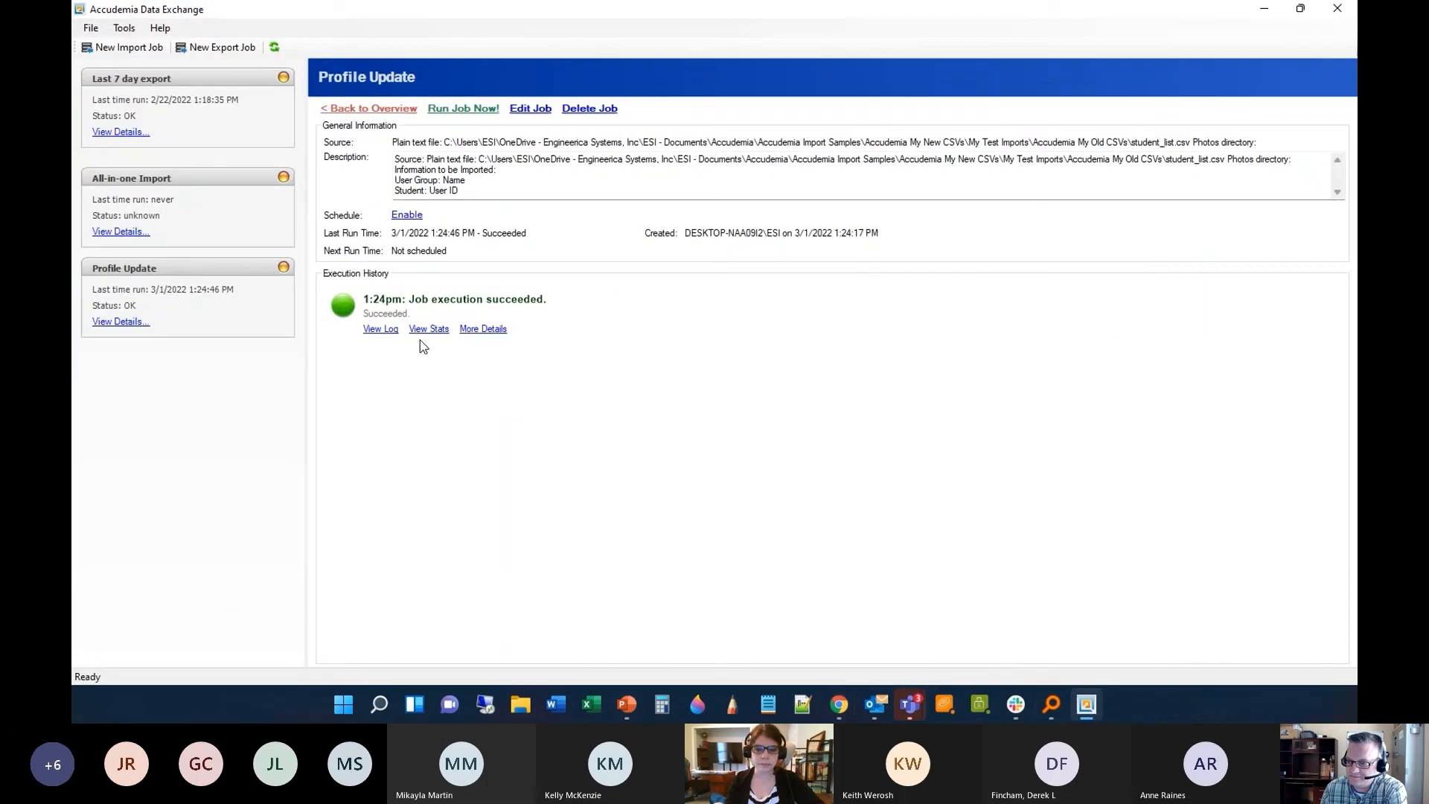
pyautogui.click(463, 109)
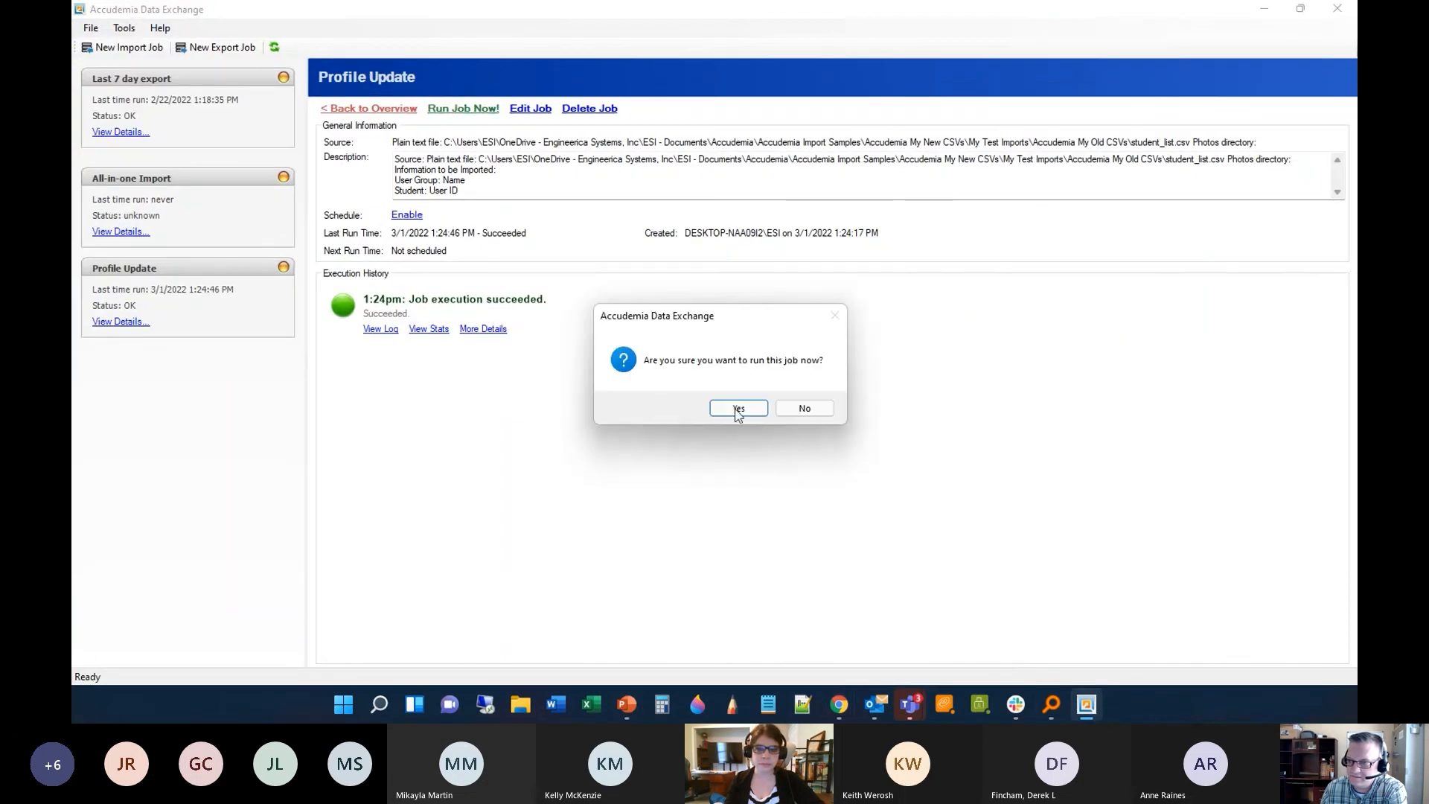
pyautogui.click(737, 410)
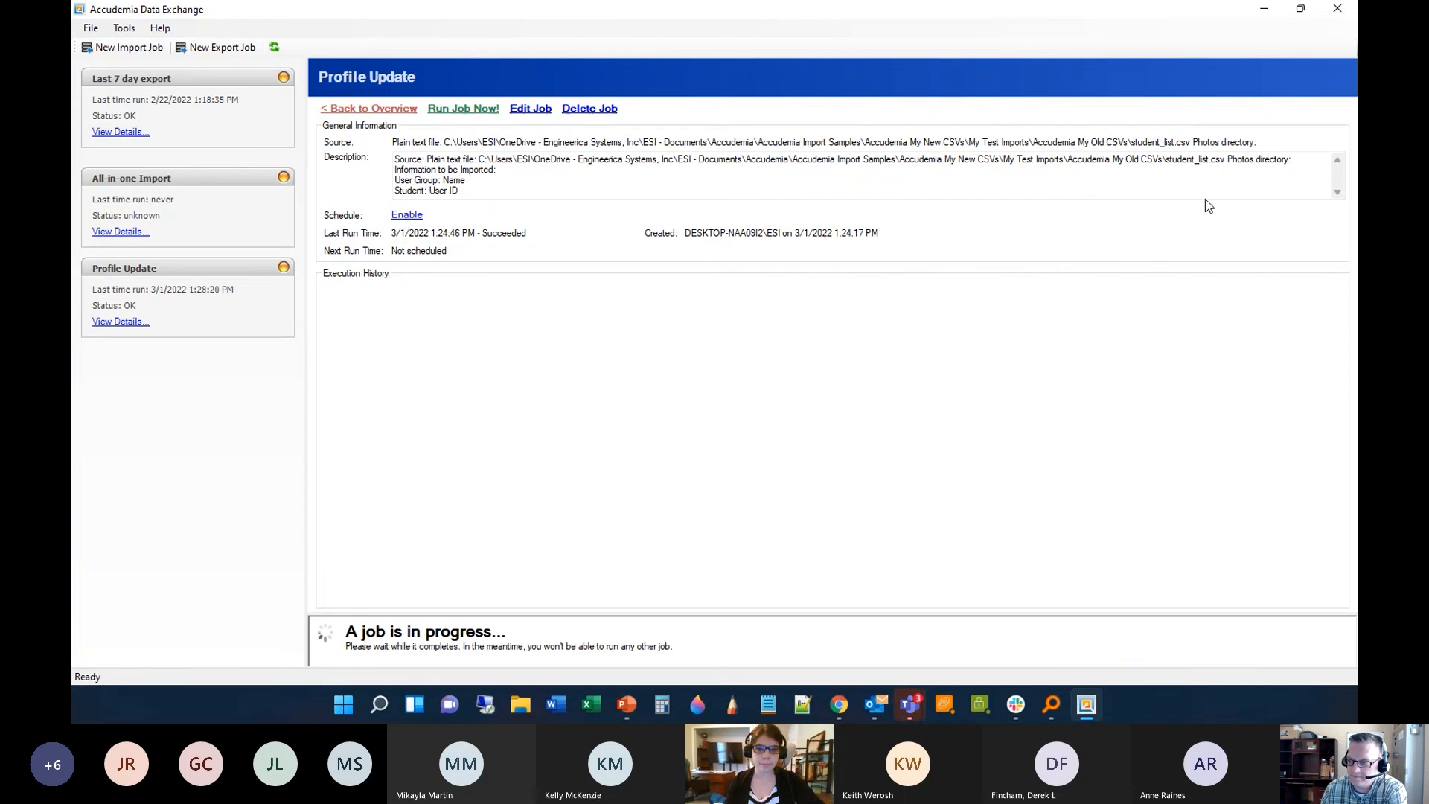
# Return to the browser, go to User Accounts, limit the roles to students only and search for the second imported student by user ID.
pyautogui.click(1265, 9)
pyautogui.click(566, 117)
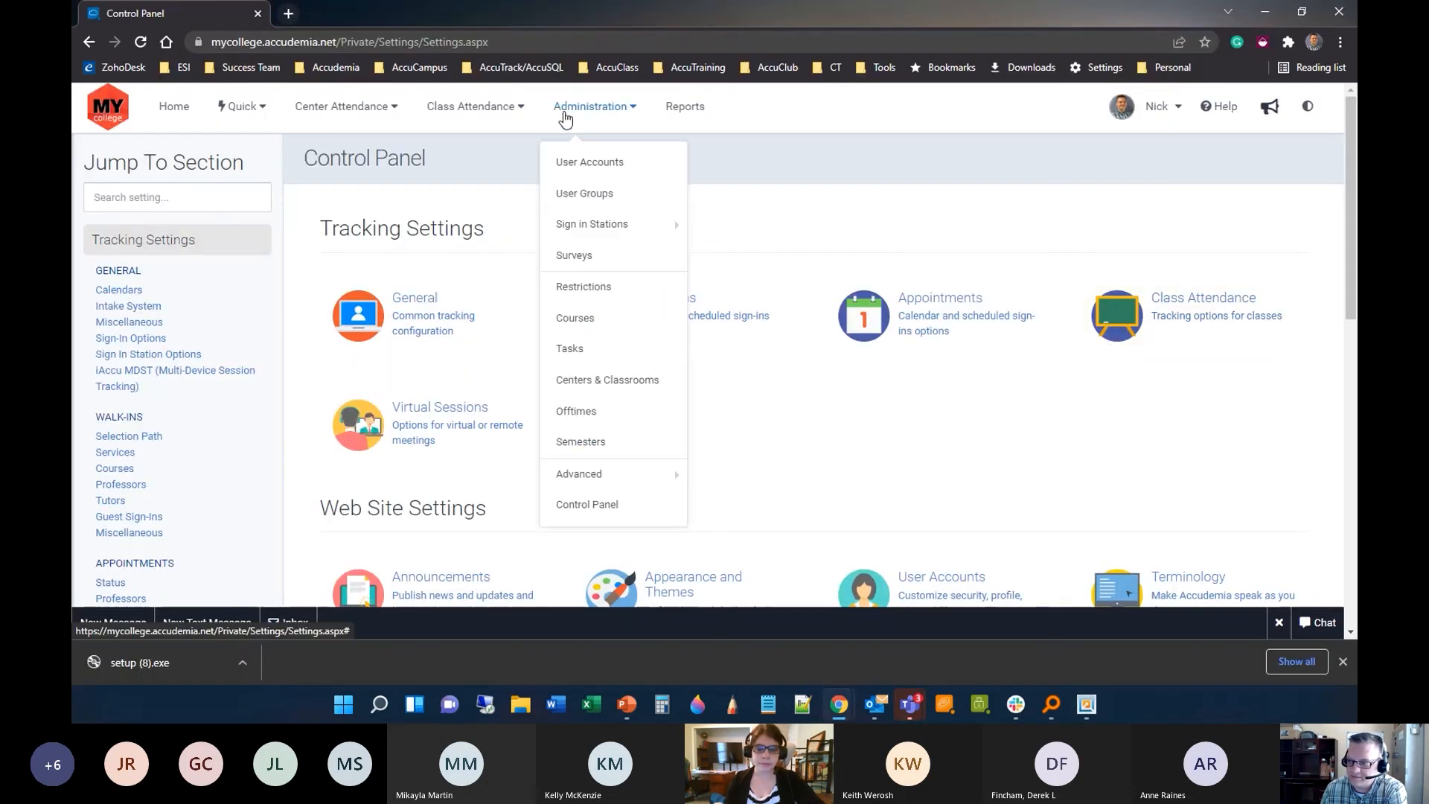
pyautogui.click(576, 171)
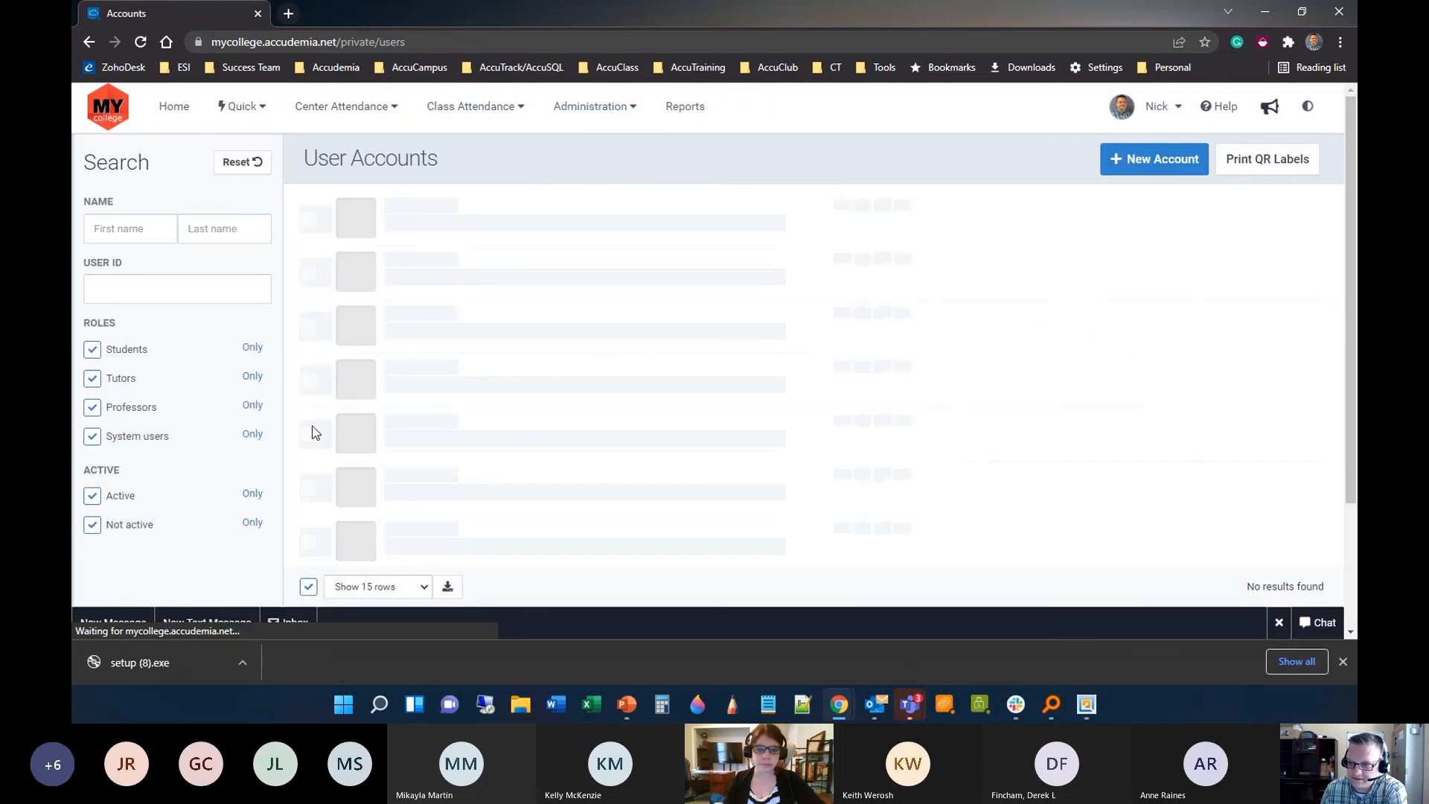
pyautogui.click(253, 347)
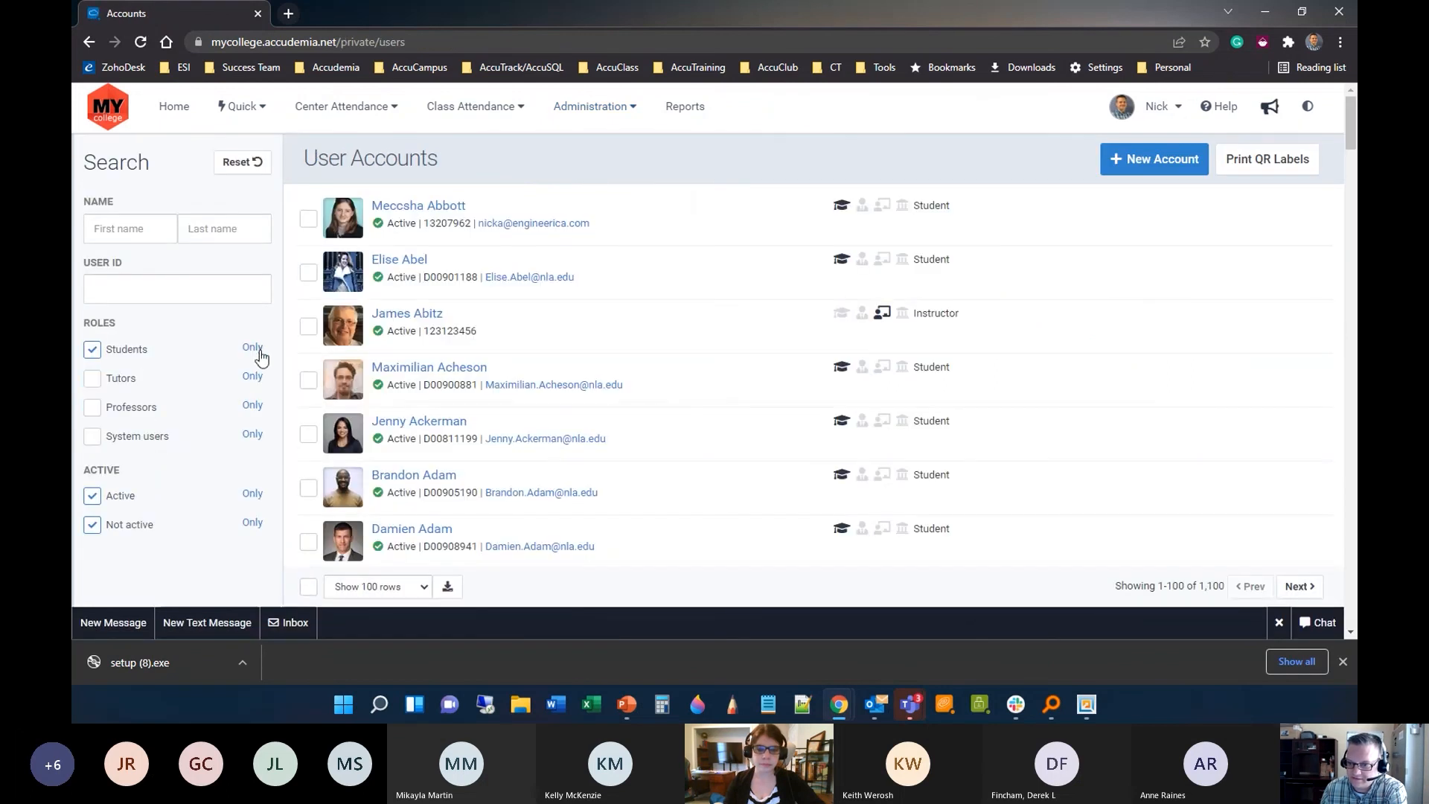
pyautogui.click(178, 283)
pyautogui.write('5555')
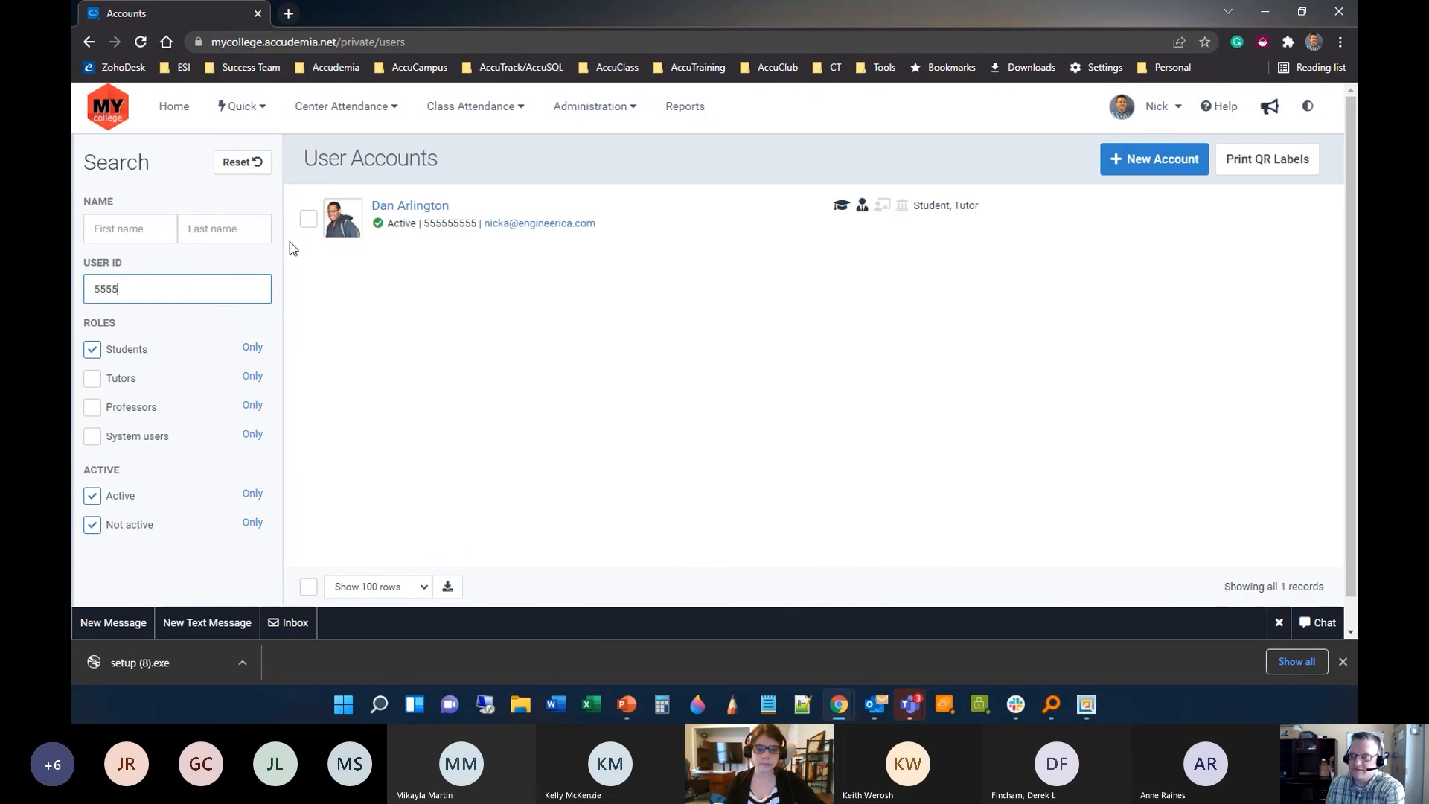
# Open the found student's profile and check the answer to the Veteran question.
pyautogui.click(416, 206)
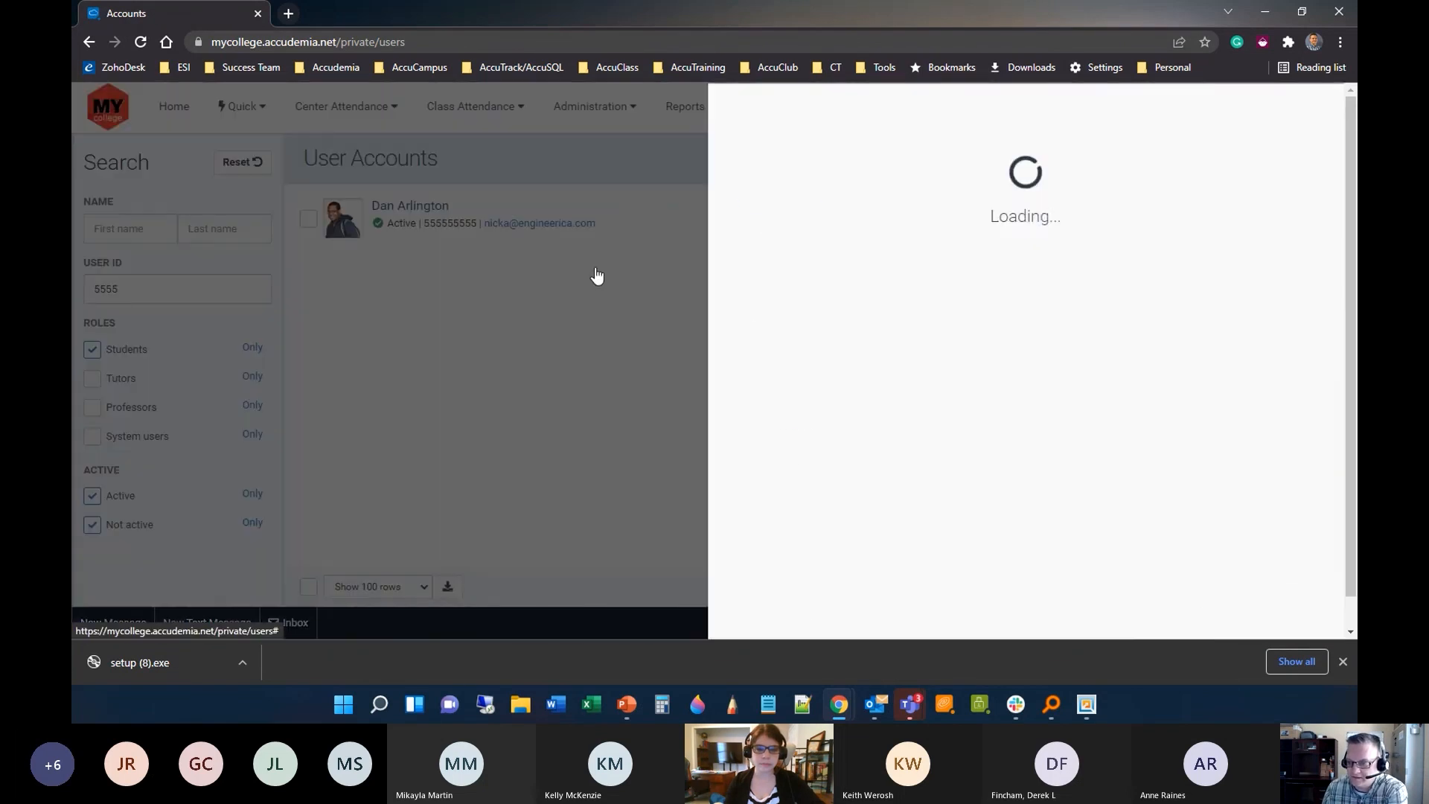
pyautogui.click(953, 194)
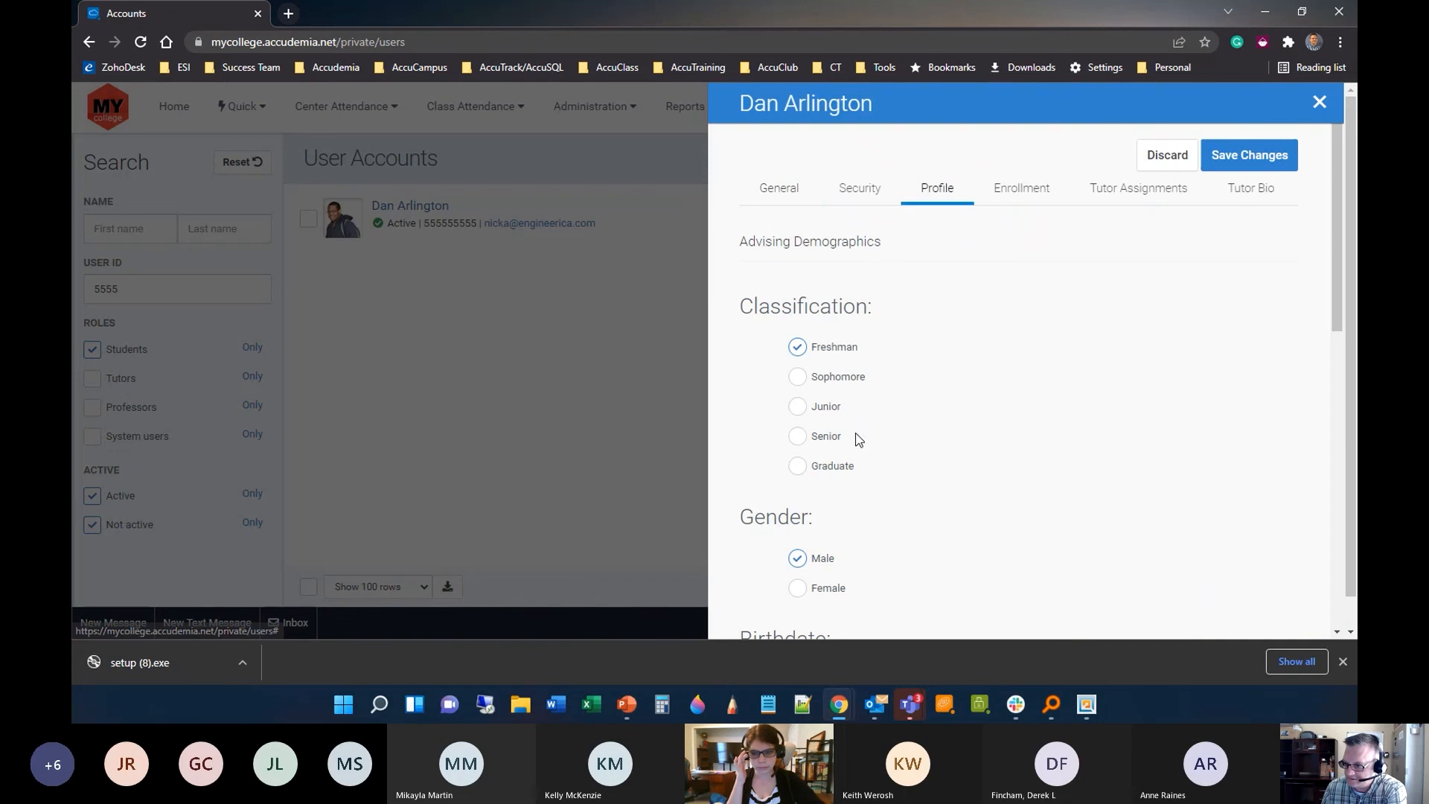
pyautogui.scroll(-2, 848, 446)
pyautogui.scroll(-1, 846, 477)
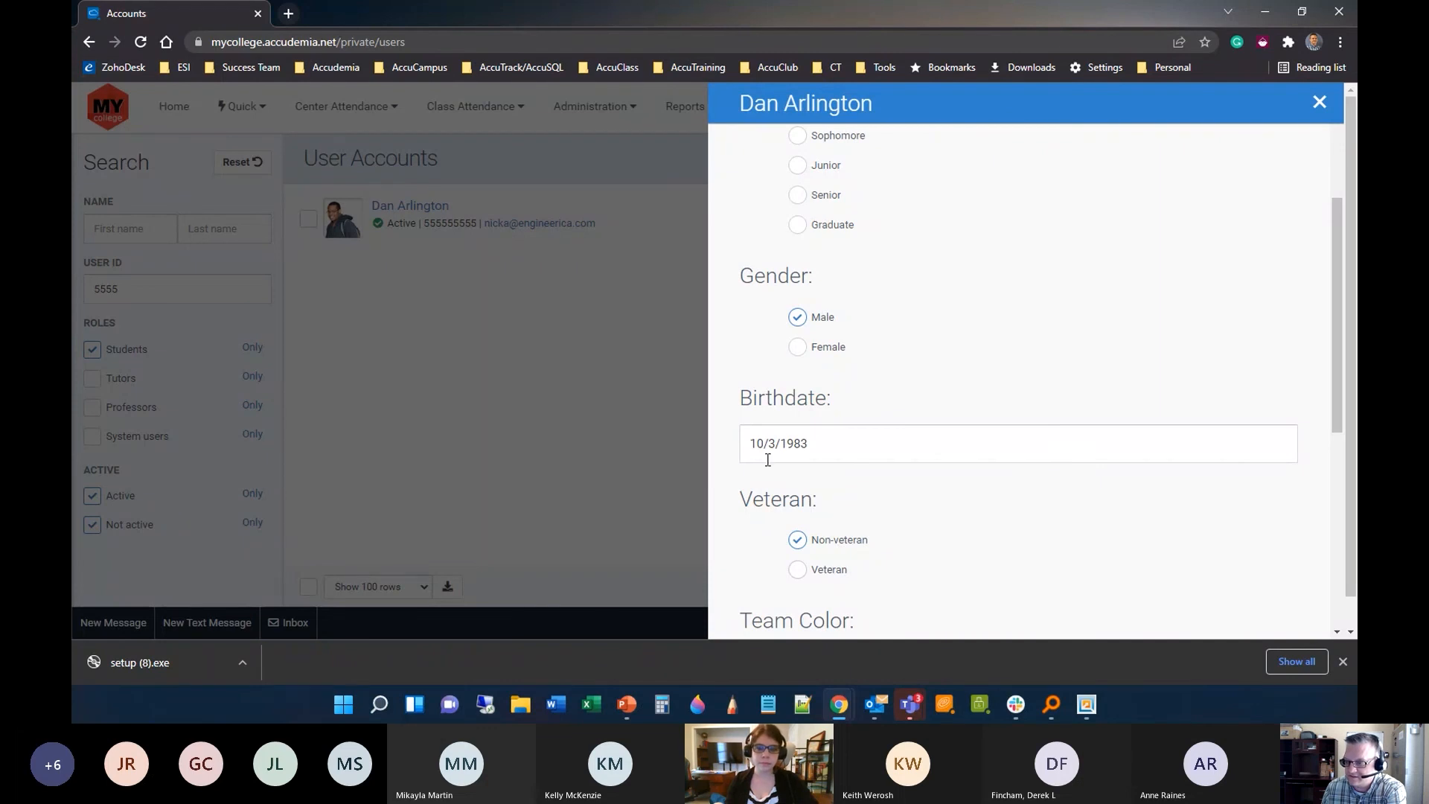
# Review the birthdate and the imported Current GPA in the open student's profile.
pyautogui.moveTo(846, 444); pyautogui.dragTo(714, 450)
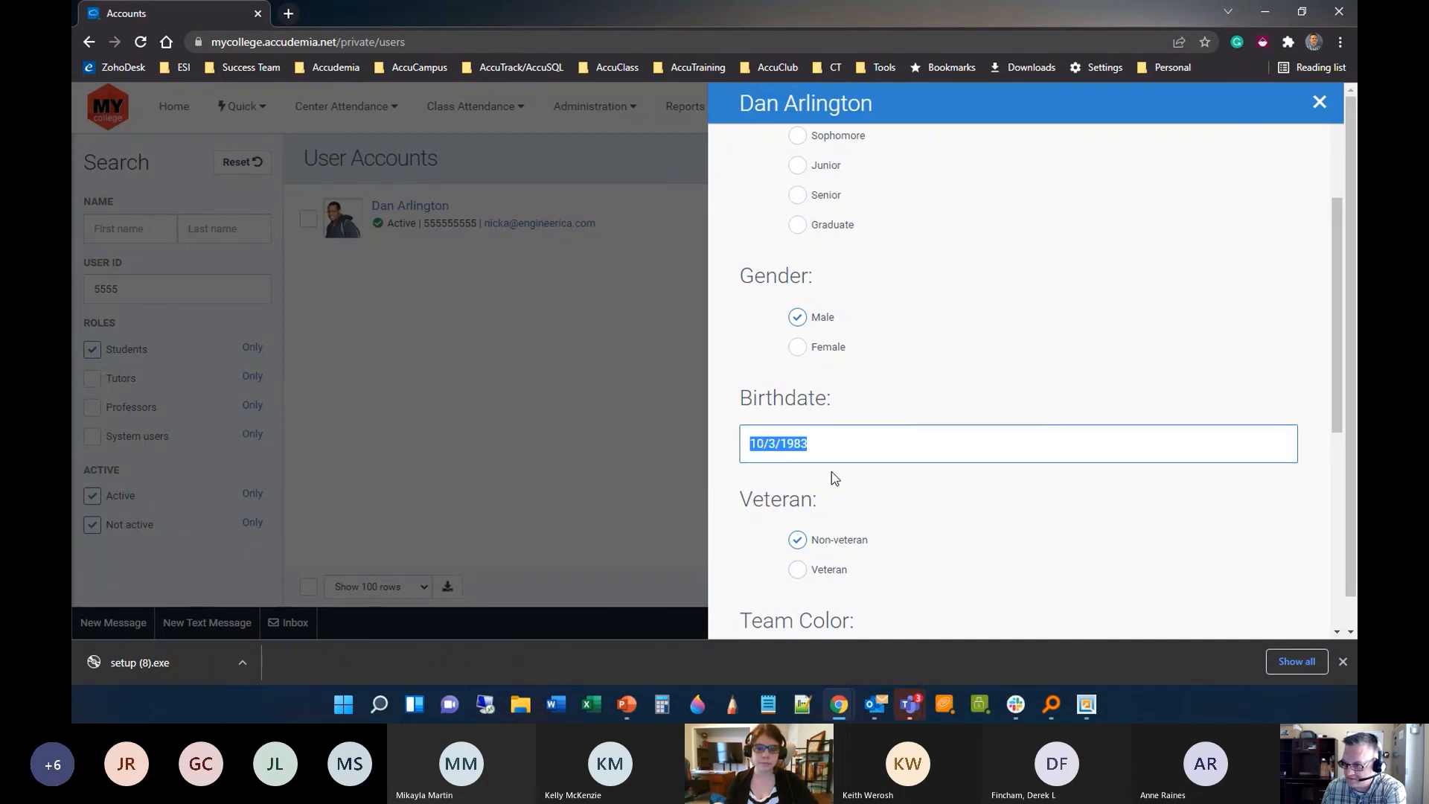
pyautogui.scroll(-6, 831, 476)
pyautogui.moveTo(781, 491); pyautogui.dragTo(686, 501)
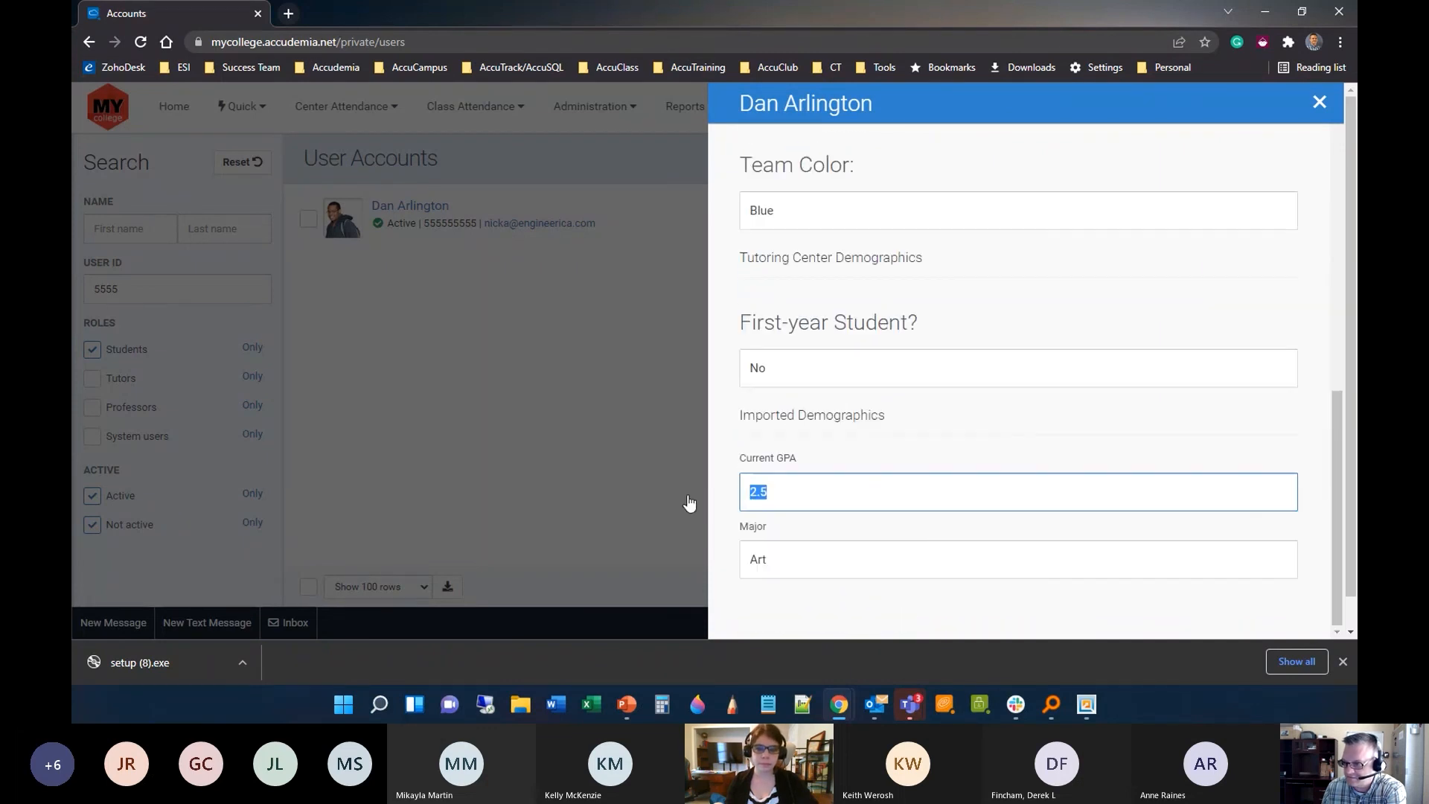
pyautogui.click(686, 500)
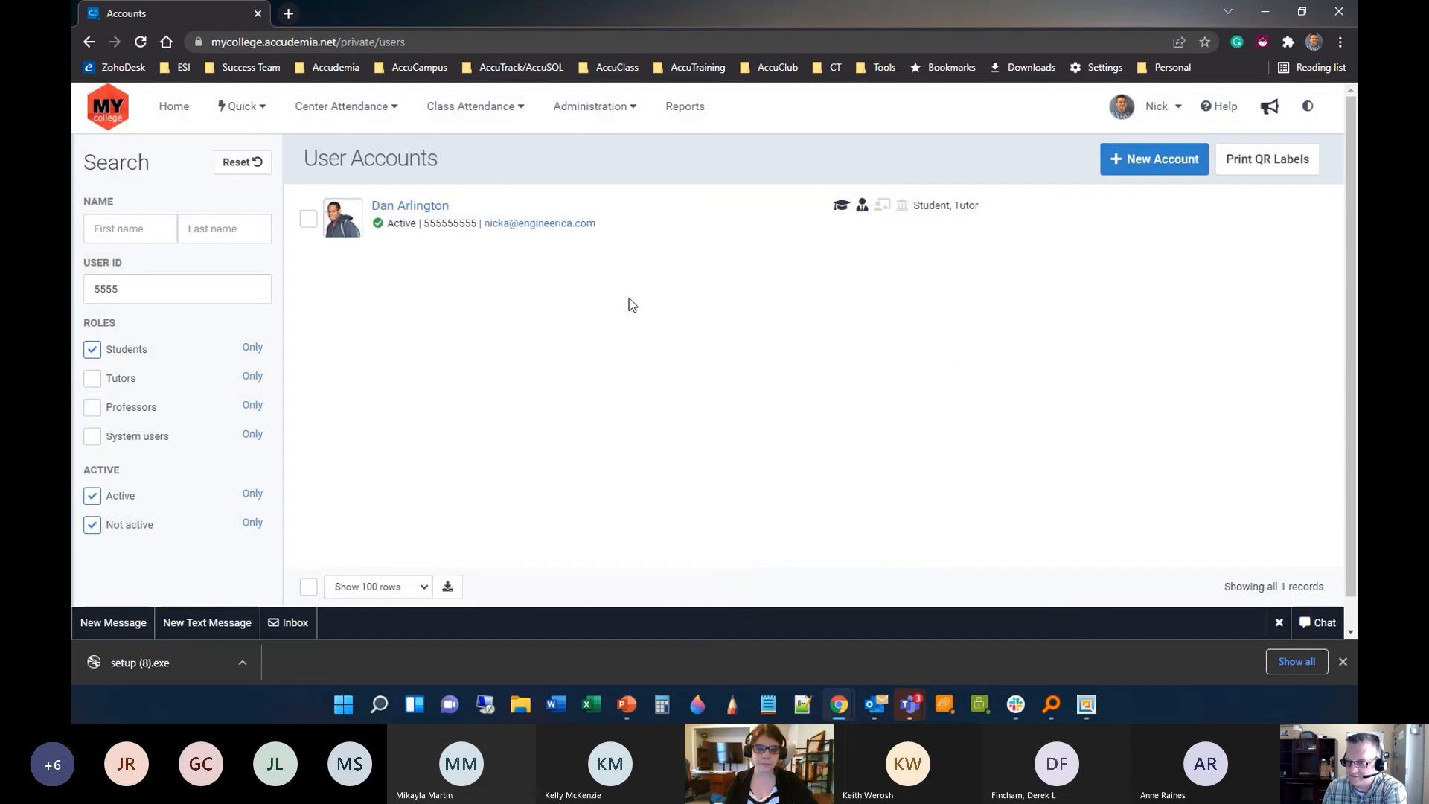
# Reopen the same student's profile answers, check the Veteran question again and close the account.
pyautogui.click(417, 207)
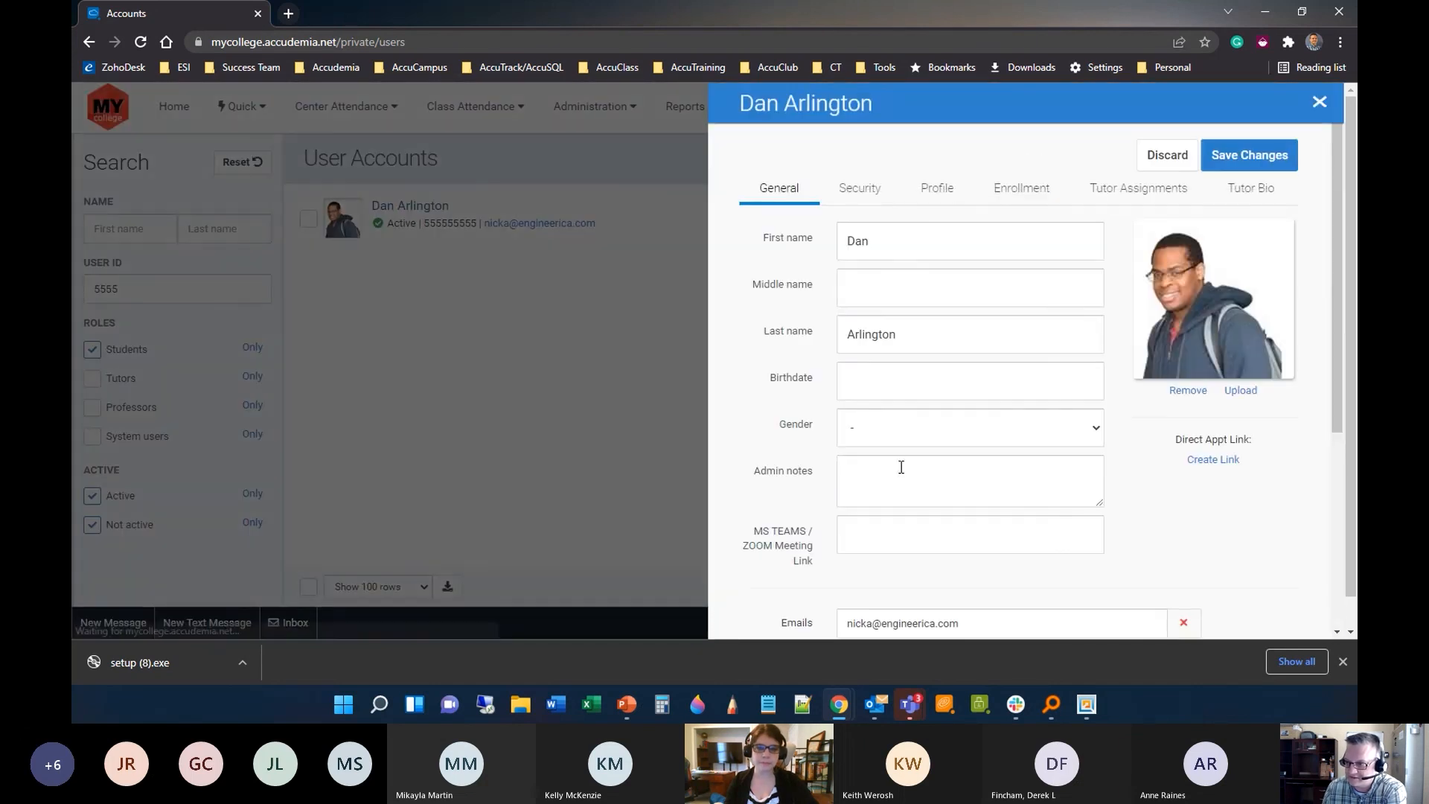
pyautogui.click(940, 189)
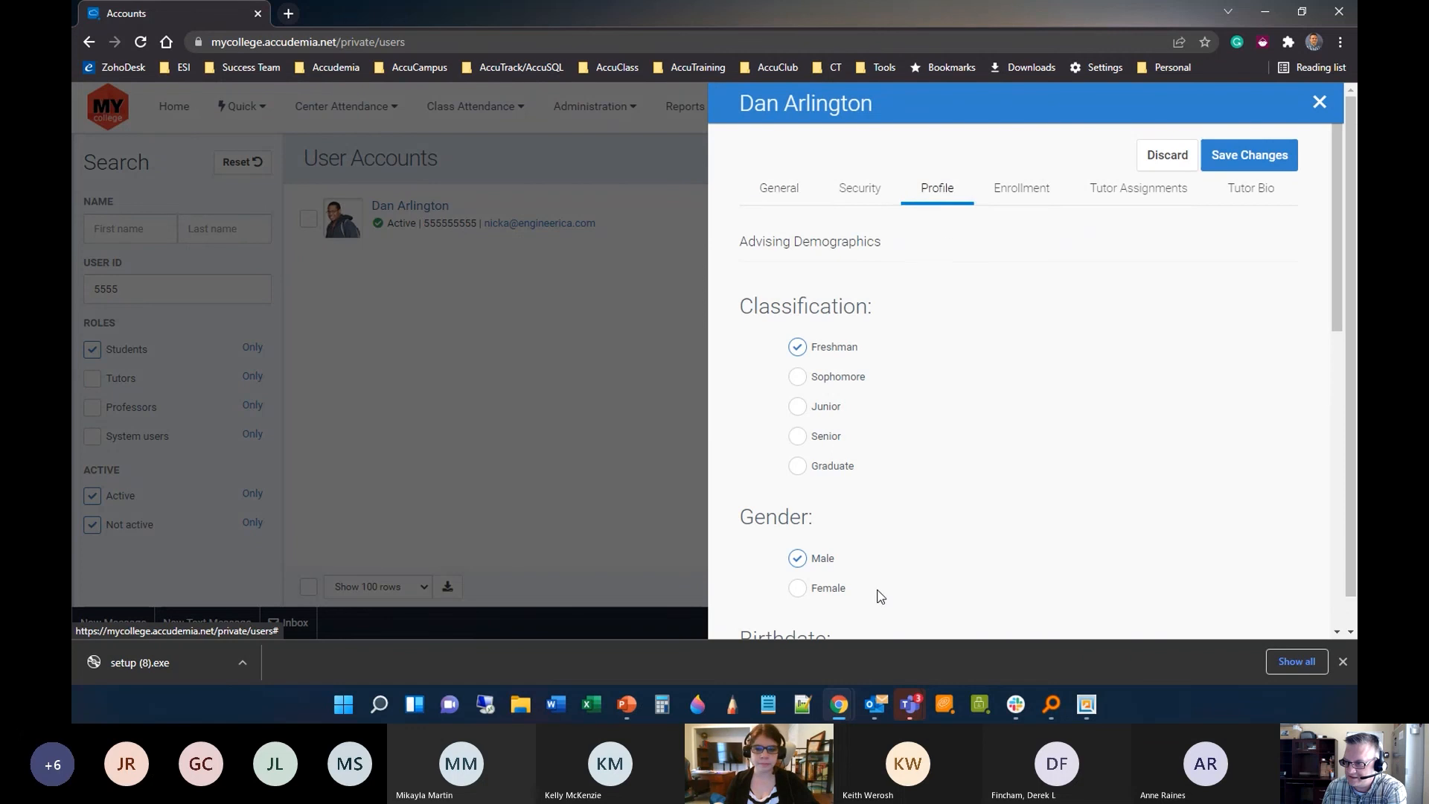
pyautogui.scroll(-3, 840, 586)
pyautogui.scroll(-1, 840, 586)
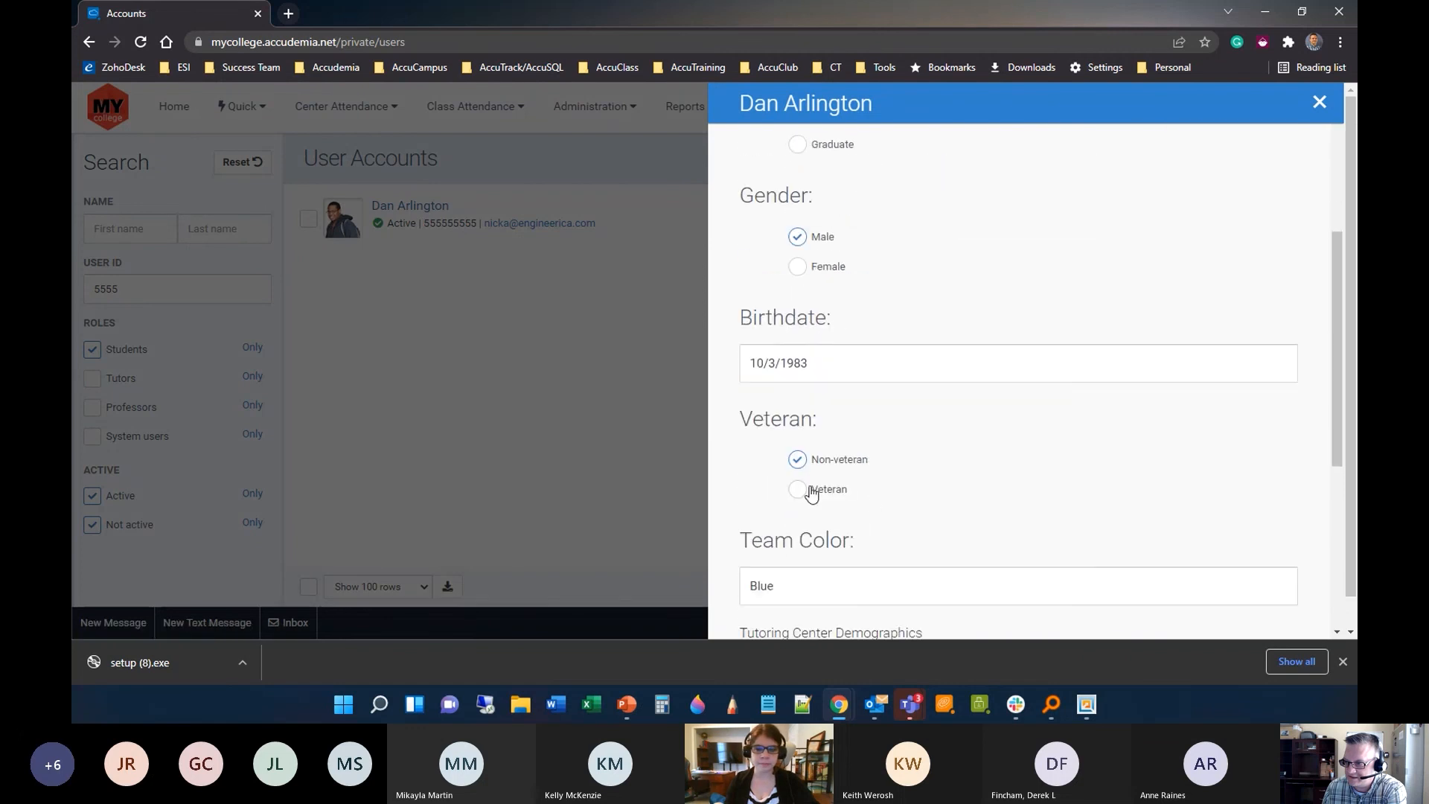
pyautogui.click(1319, 101)
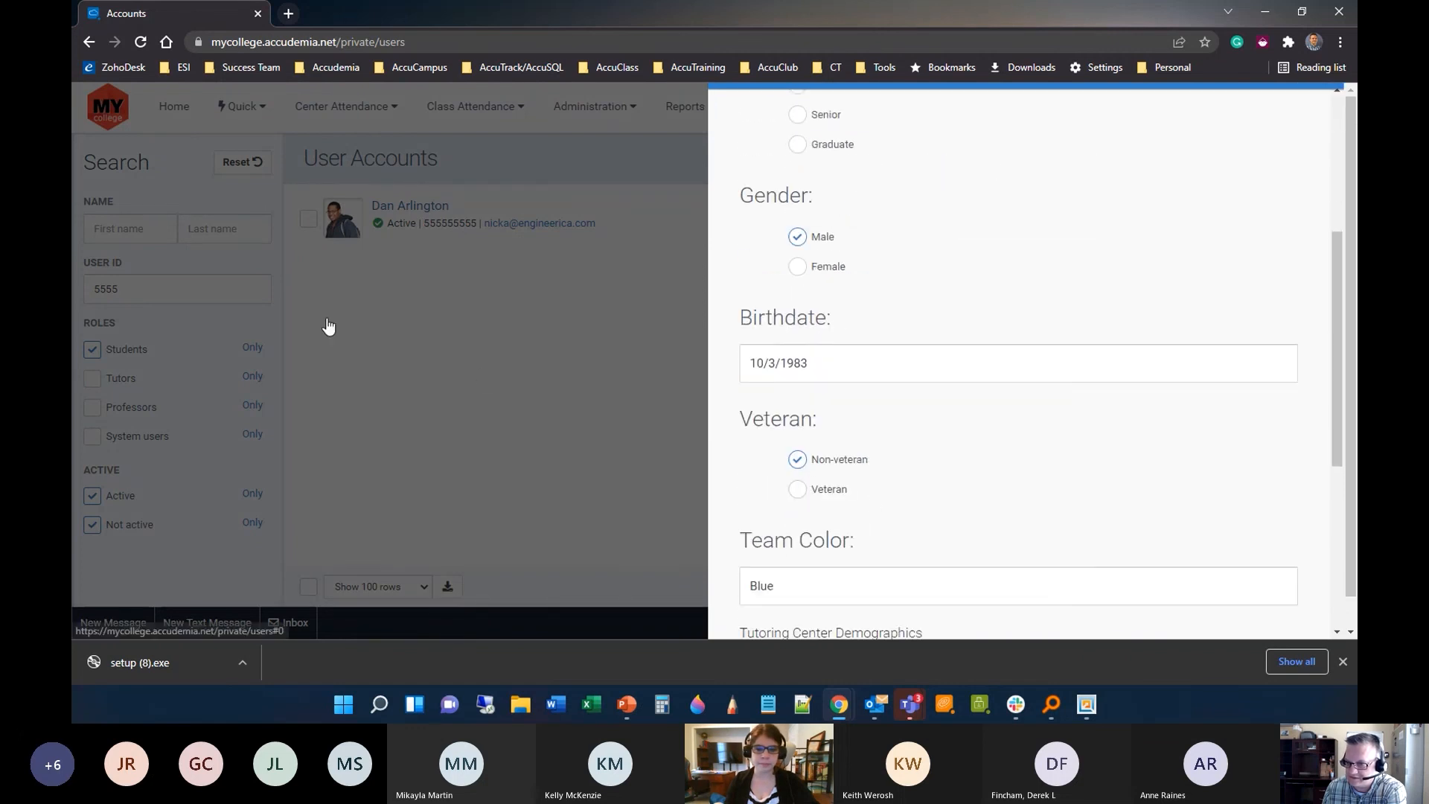
# Find the next imported student by partial user ID and check the Veteran answer in that student's profile.
pyautogui.write('666')
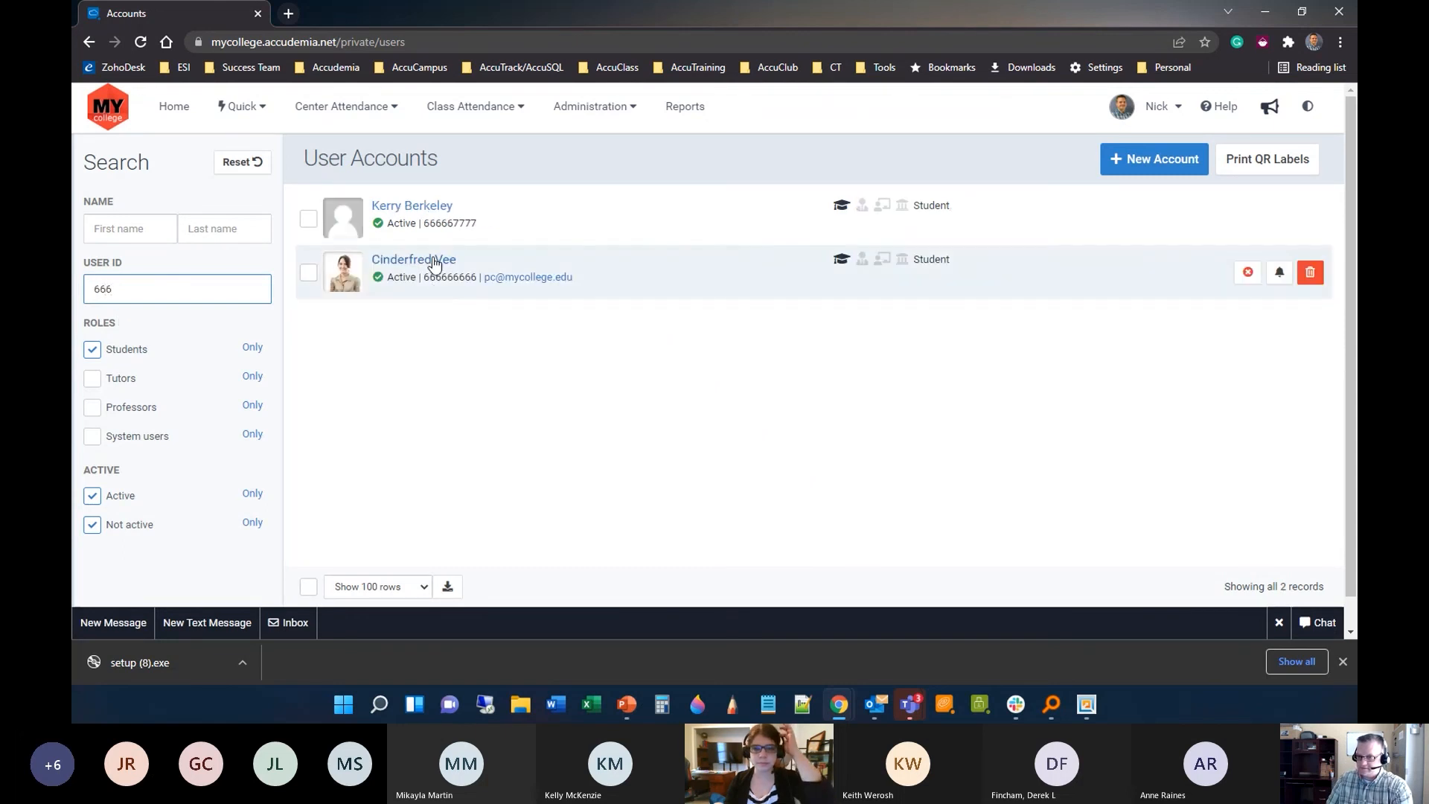
pyautogui.click(435, 262)
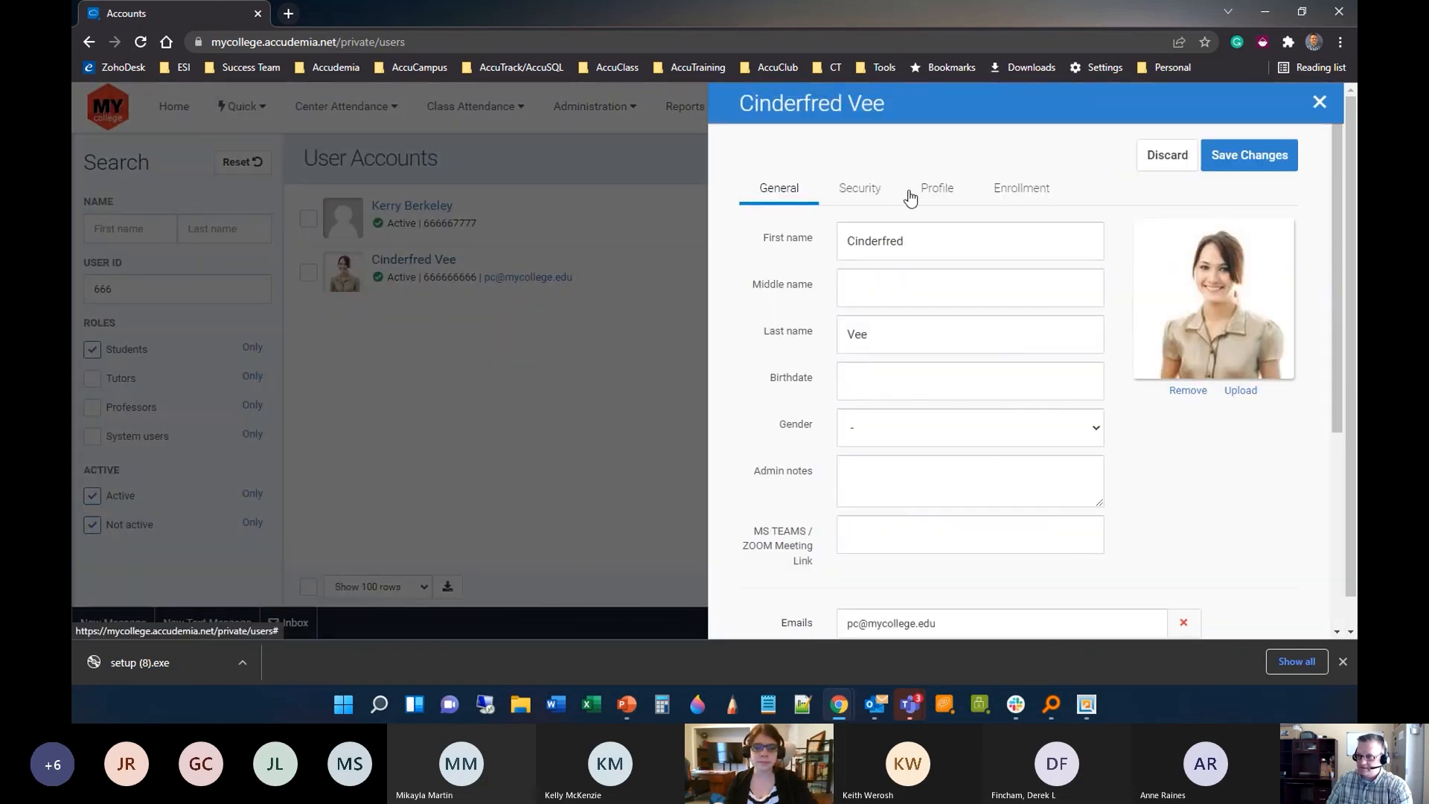
pyautogui.click(915, 195)
pyautogui.scroll(-5, 893, 528)
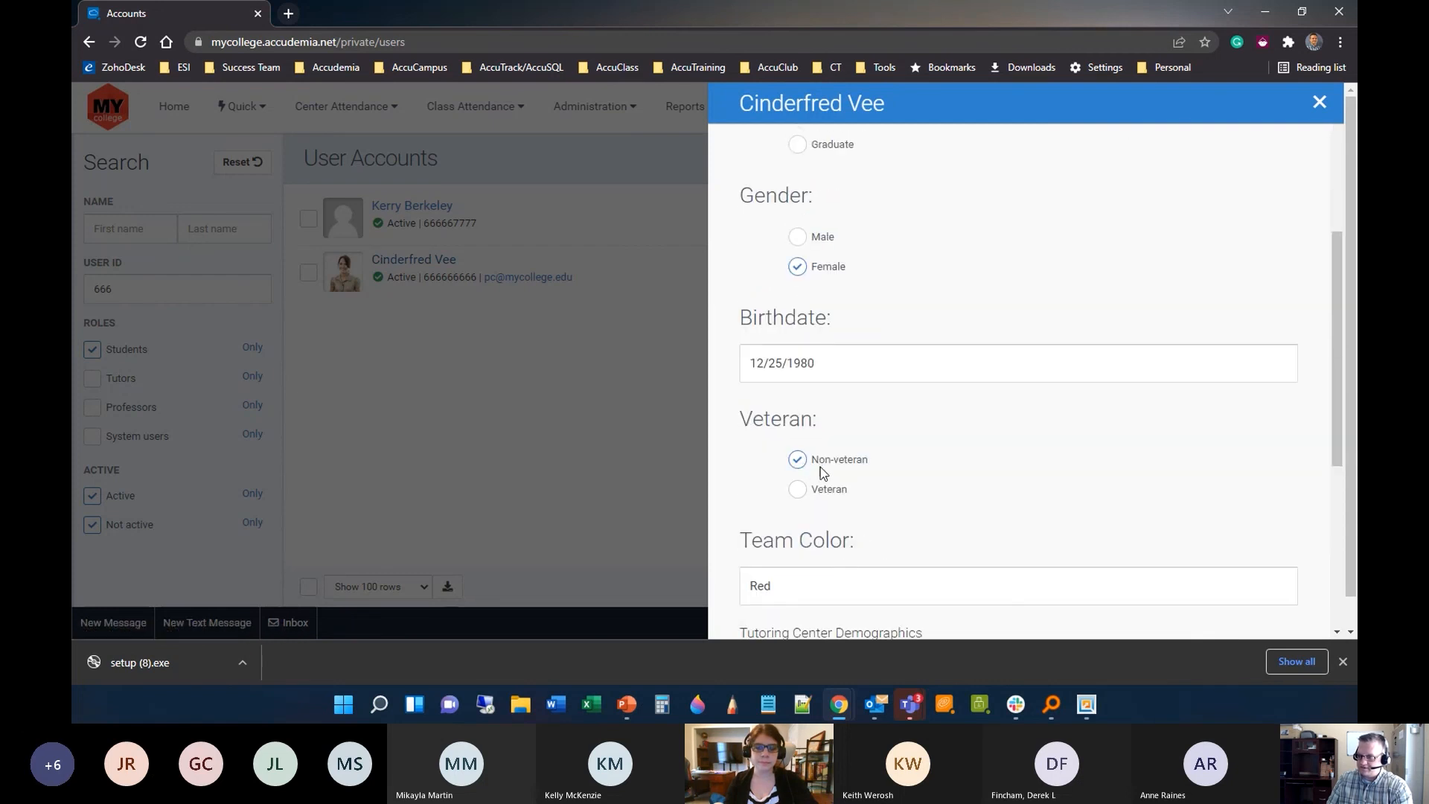
pyautogui.click(1319, 104)
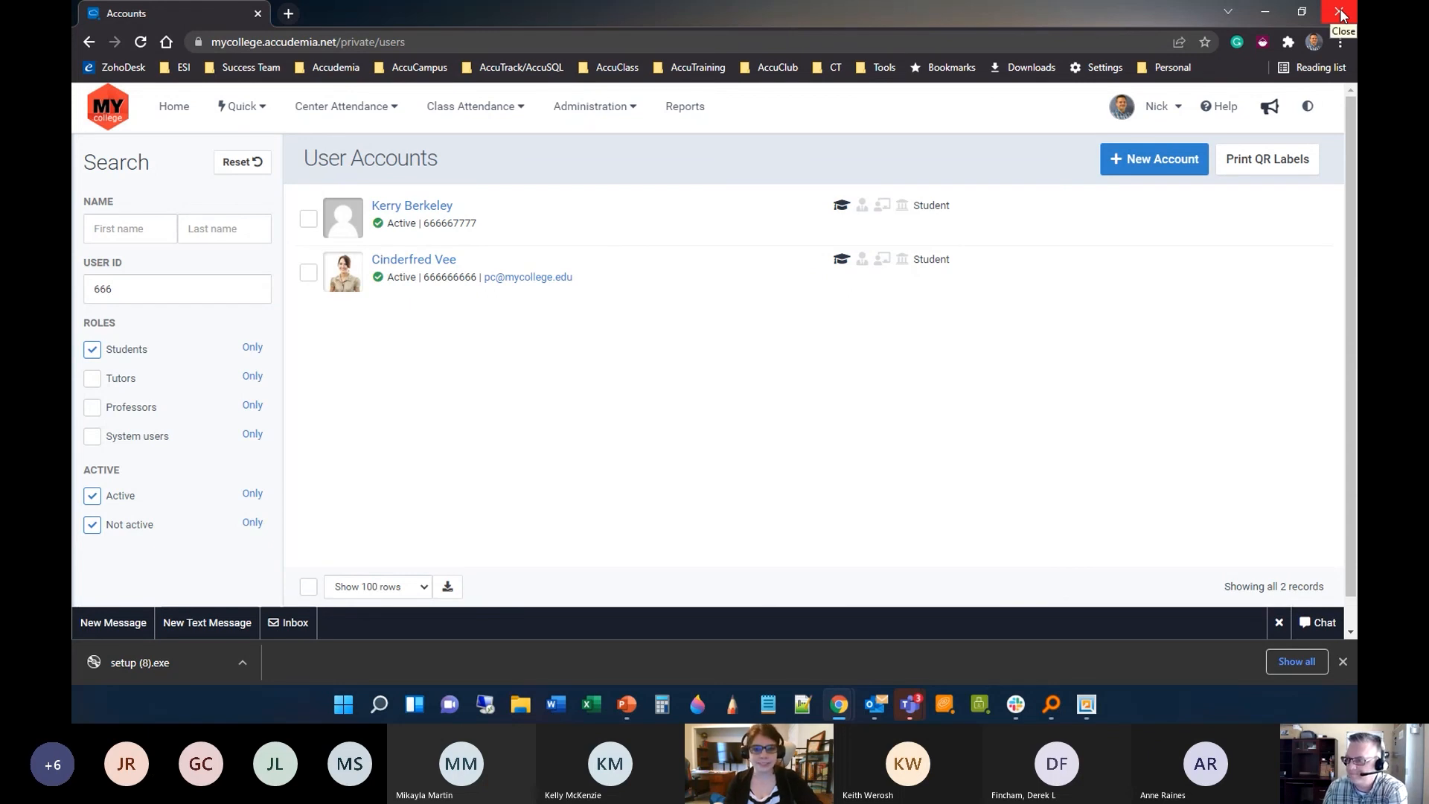
pyautogui.moveTo(1168, 16); pyautogui.dragTo(73, 148)
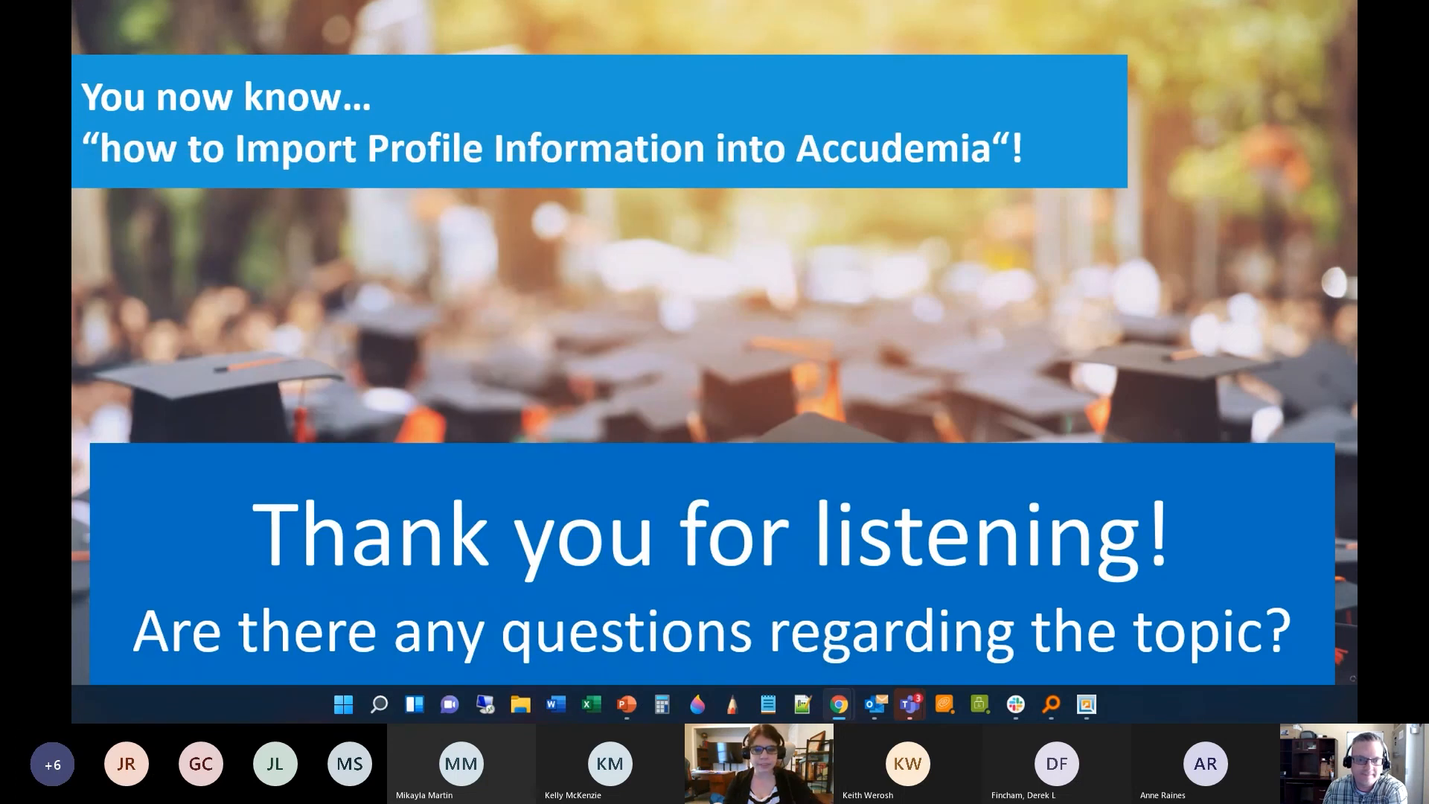